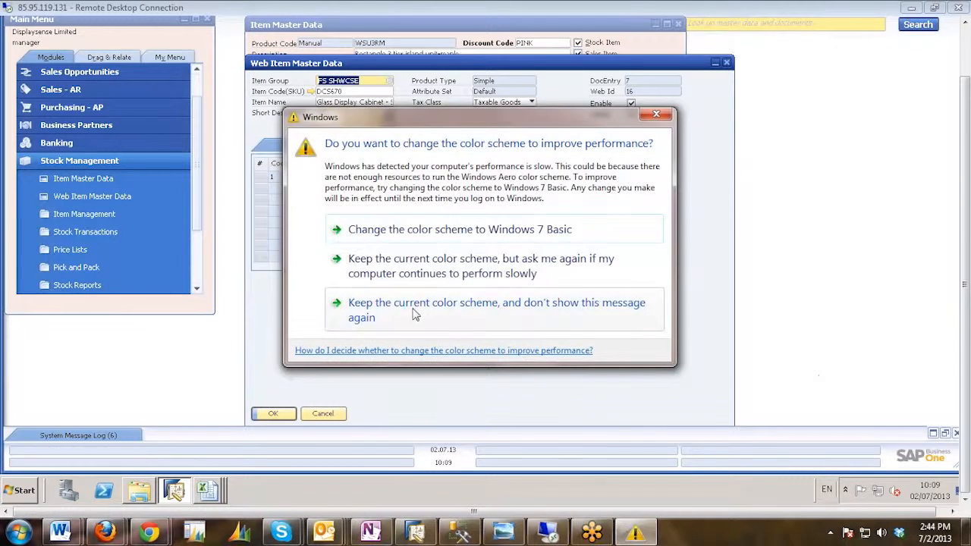
Keep the current color scheme without further prompts, and start Data Transfer Workbench with the Displaysense_Magento database selected for logon.
left_click(415, 315)
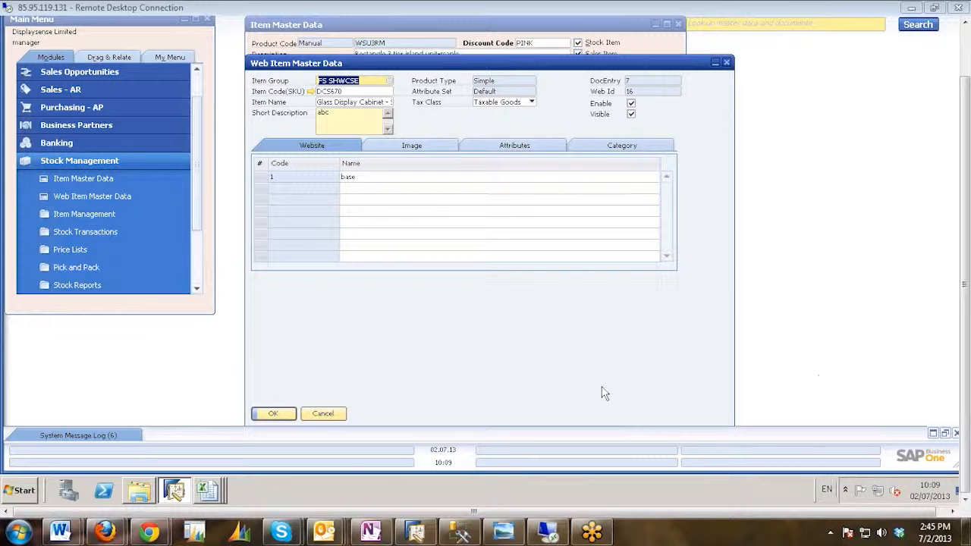
left_click(21, 492)
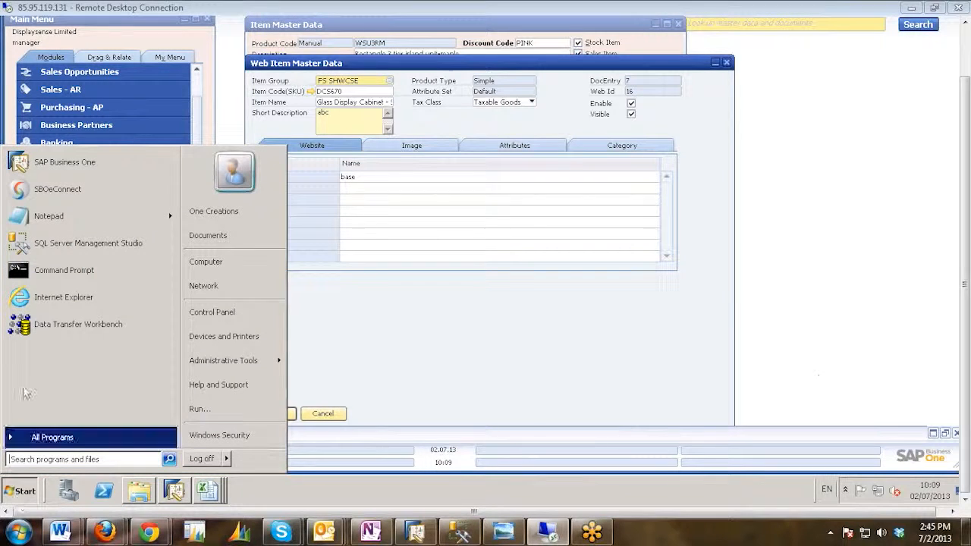
left_click(63, 326)
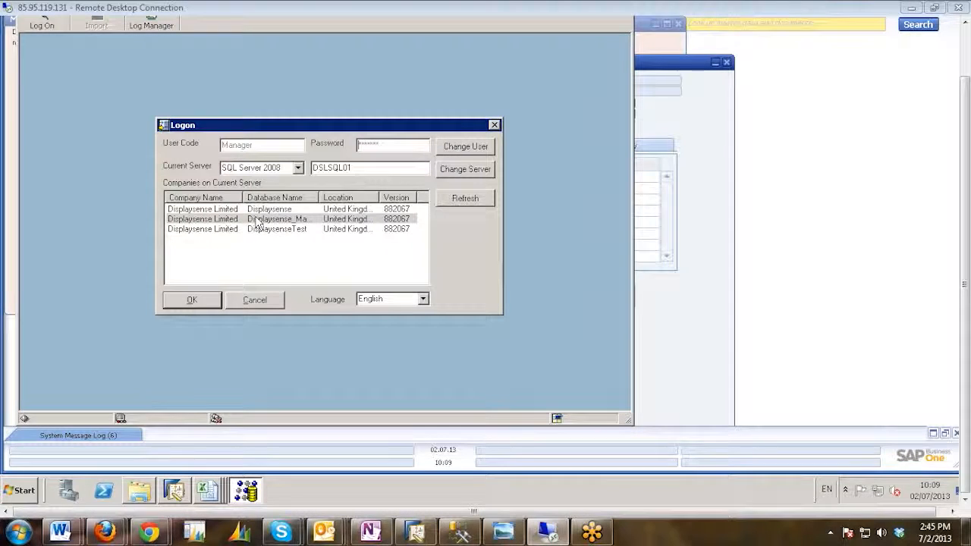
left_click(256, 218)
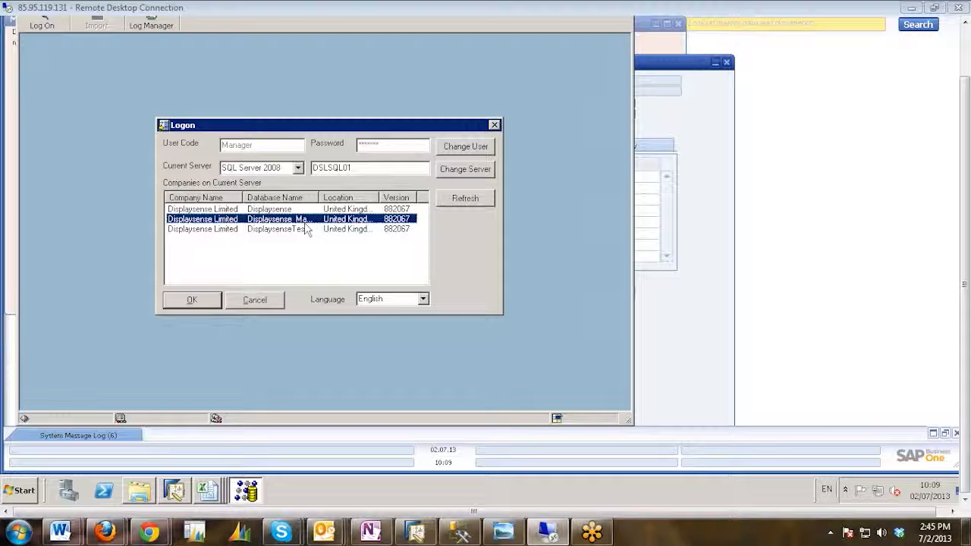
Switch to OneNote and look up the company and database logon credentials in the Display Sense section's mandatory sheet.
left_click(370, 533)
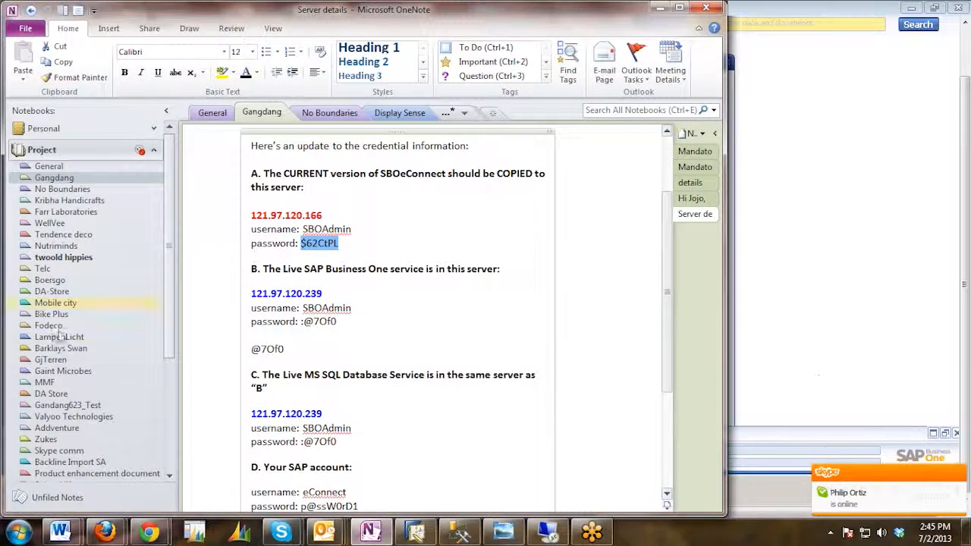
scroll(59, 333, "down", 5)
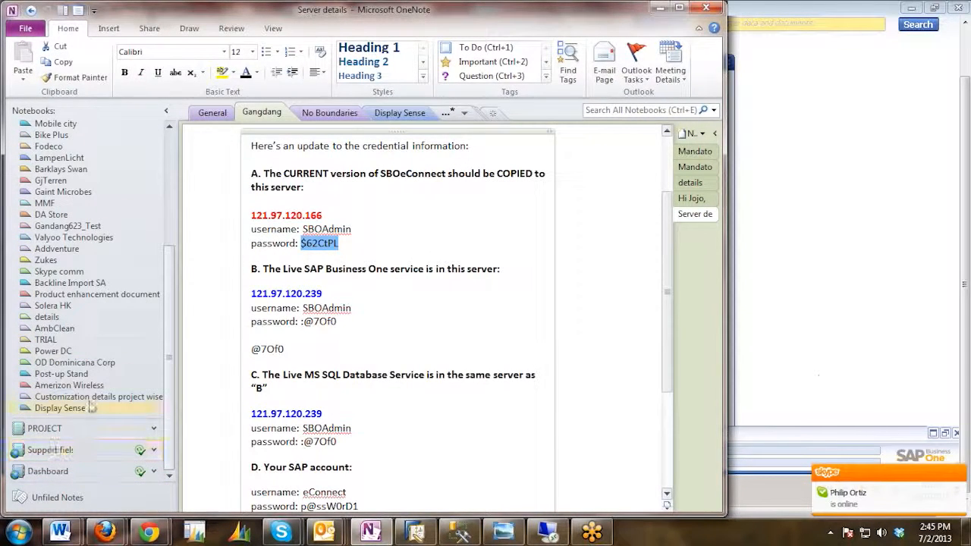
left_click(89, 407)
scroll(430, 300, "down", 3)
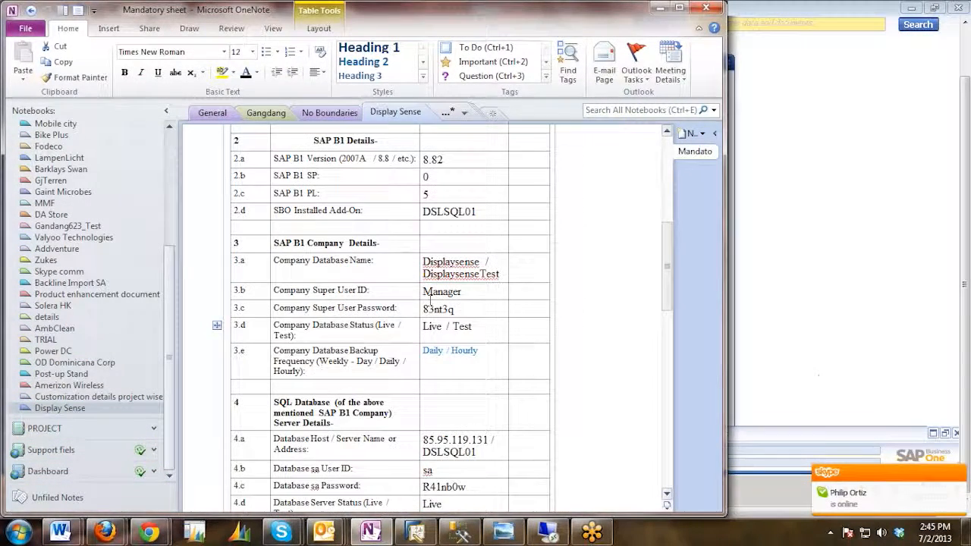
scroll(457, 313, "down", 1)
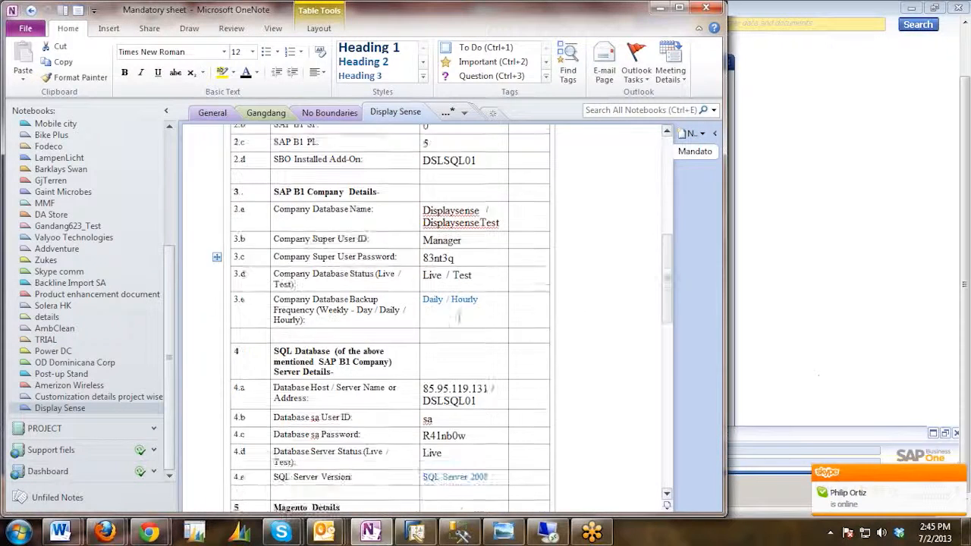
scroll(457, 317, "down", 2)
left_click_drag(423, 334, 464, 333)
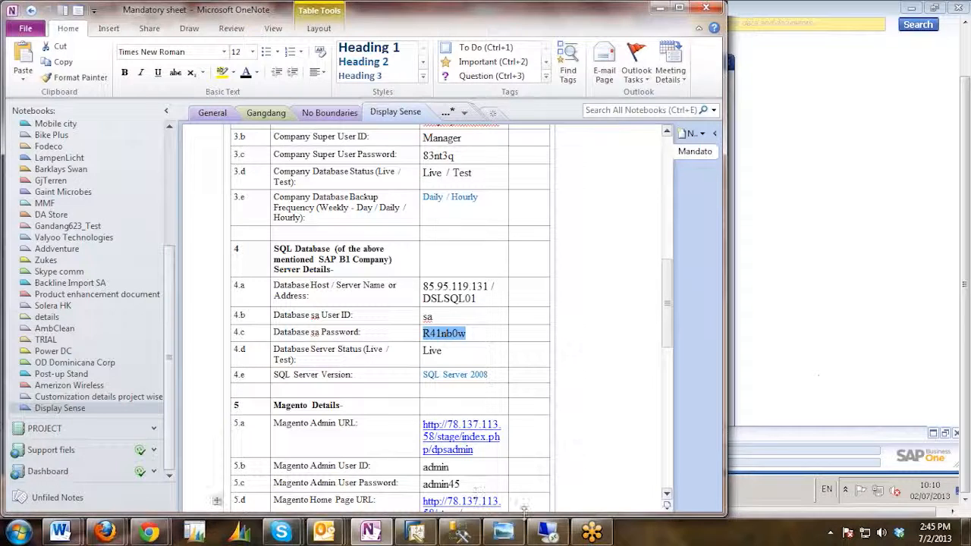
Switch back to the remote desktop and try to log on to Data Transfer Workbench with the prefilled password.
left_click(547, 532)
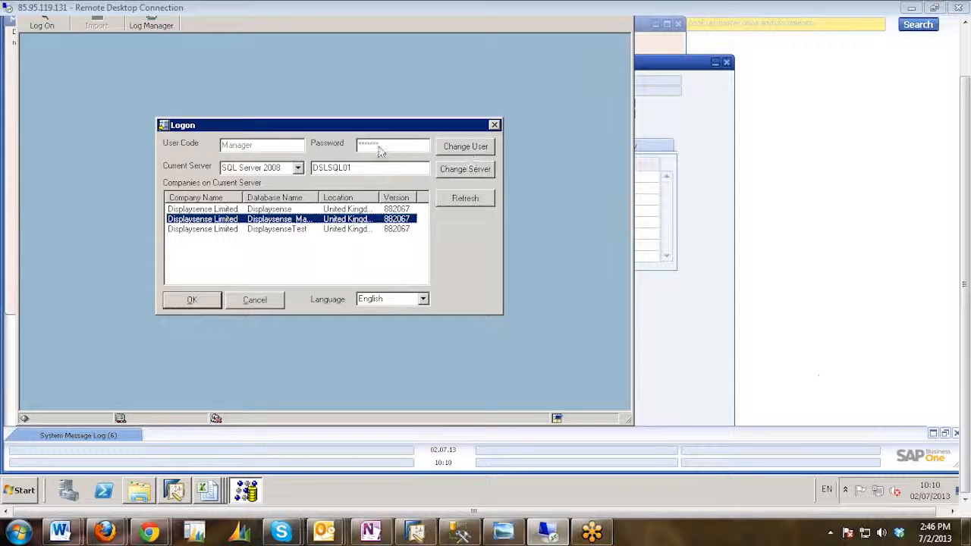
left_click(402, 147)
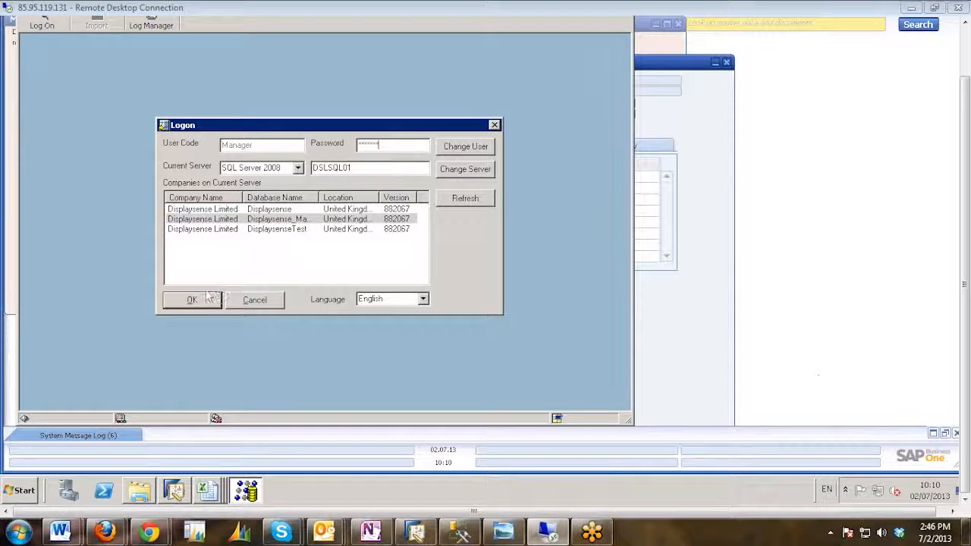
left_click(199, 298)
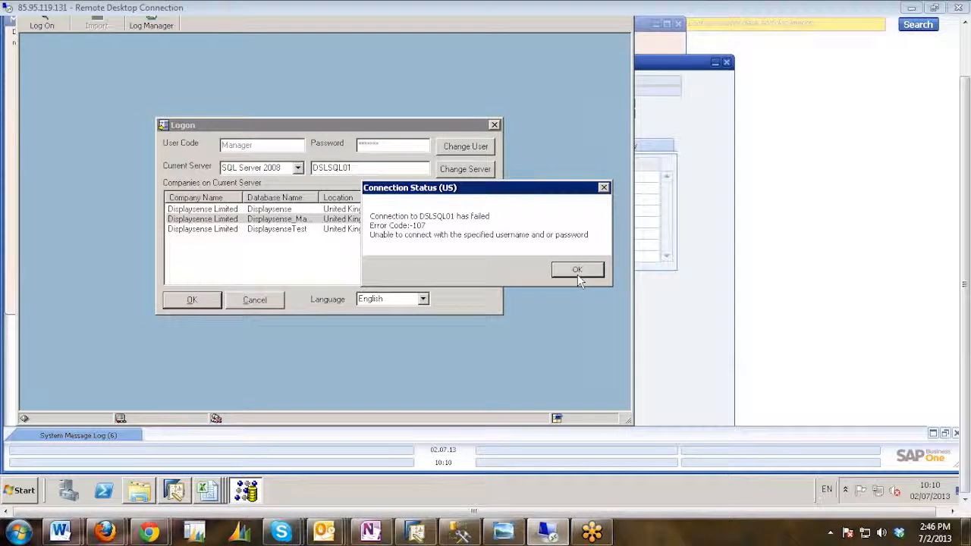
left_click(577, 274)
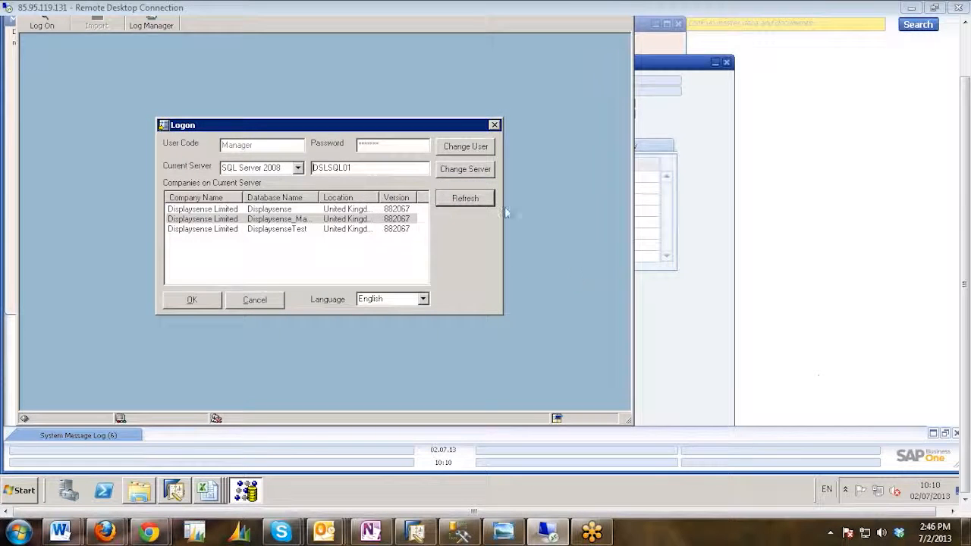
Replace the logon password with the company super user's password and log on to the Displaysense_Magento company.
left_click(390, 149)
left_click_drag(370, 148, 351, 152)
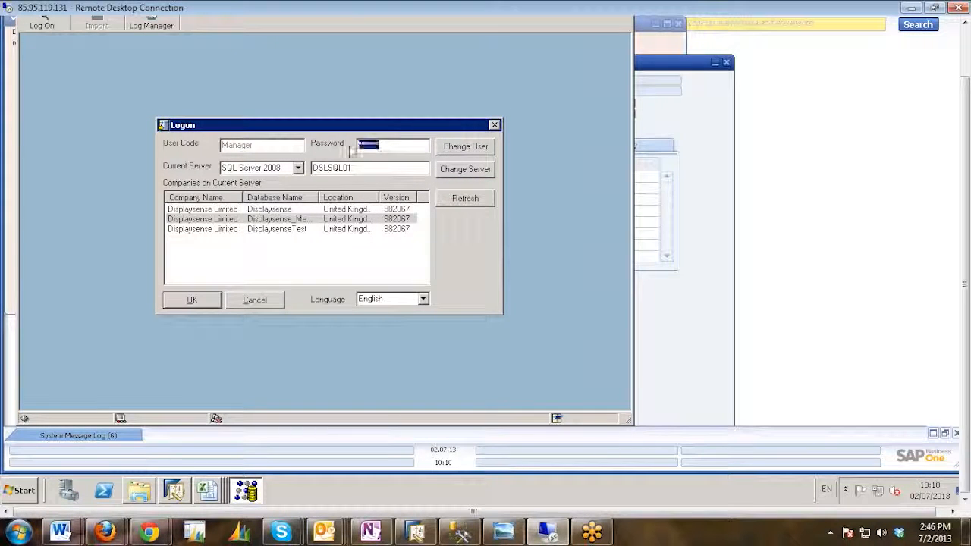
key("BackSpace")
type("****")
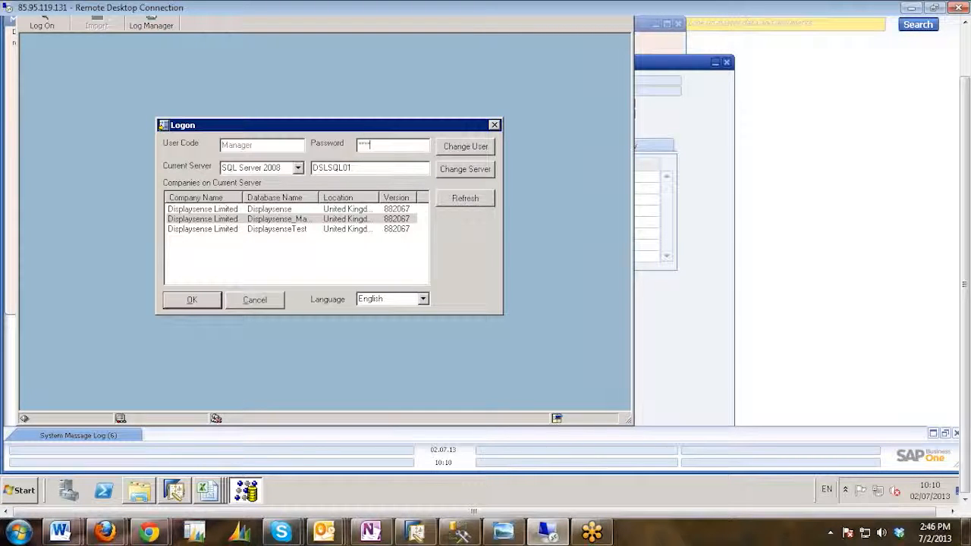
type("**")
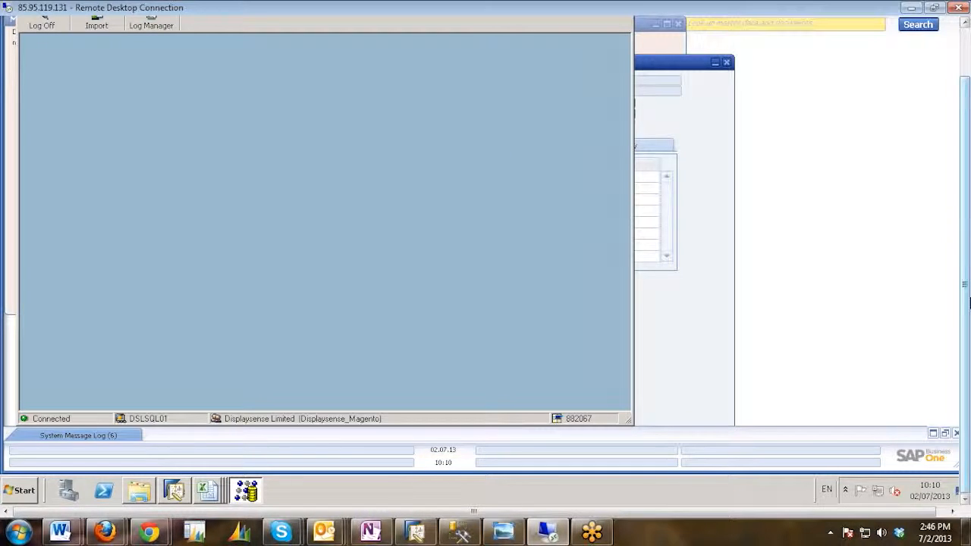
Reposition the Data Transfer Workbench window and start the Data Import Wizard.
left_click_drag(966, 314, 834, 211)
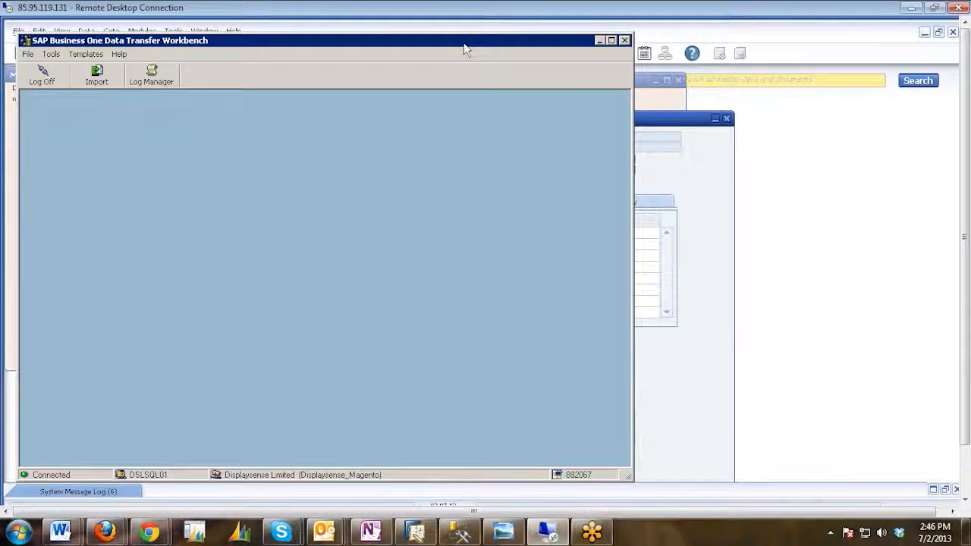
left_click_drag(467, 44, 552, 68)
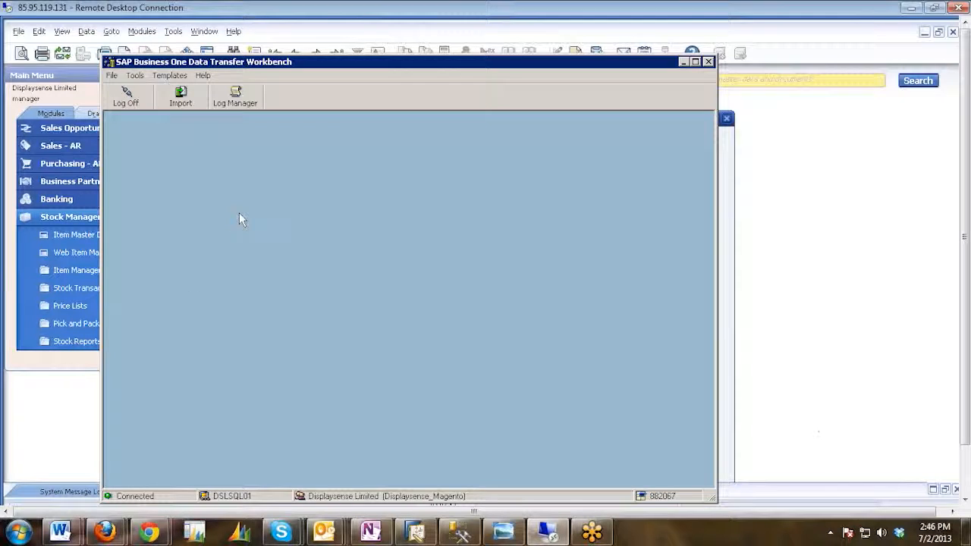
left_click(183, 97)
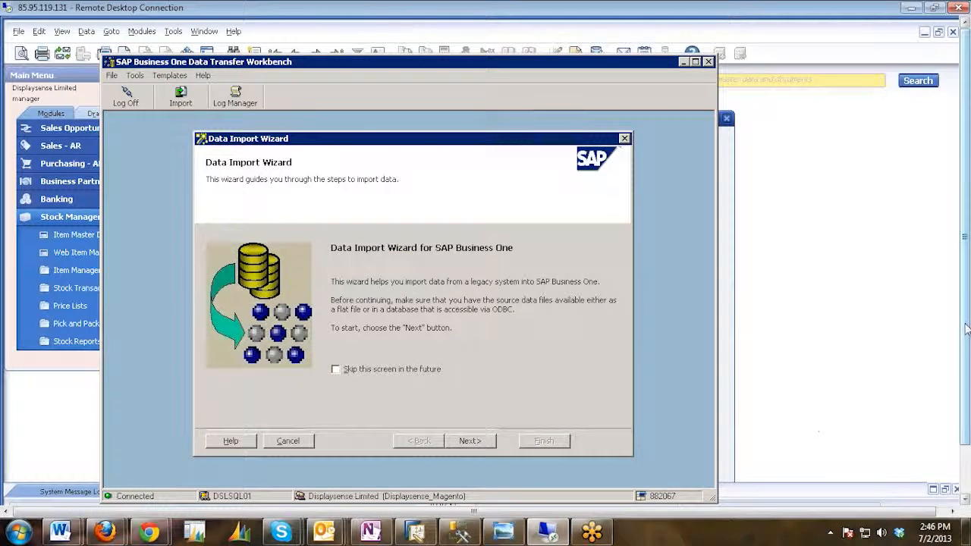
Bring up the DTW Template Excel folder and review the import template workbooks.
left_click_drag(964, 327, 965, 383)
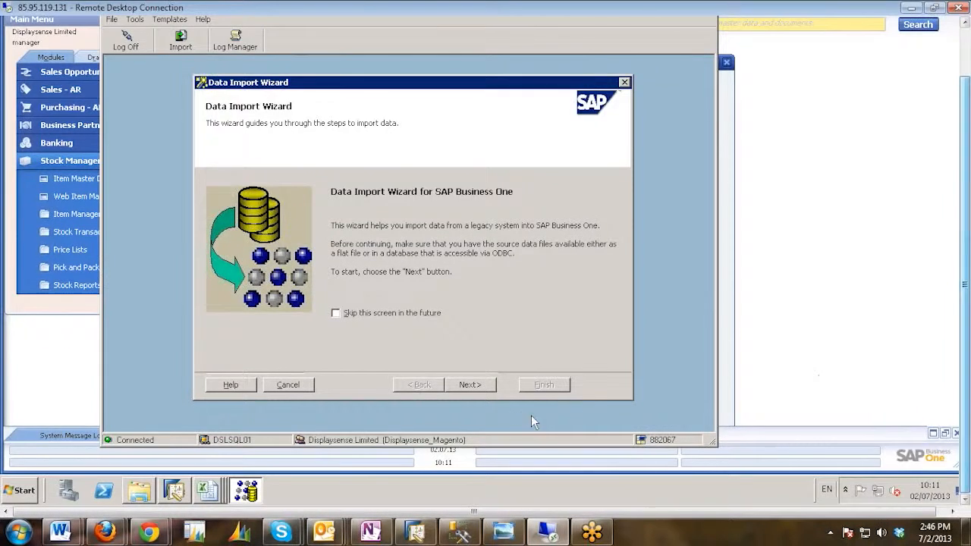
left_click(145, 495)
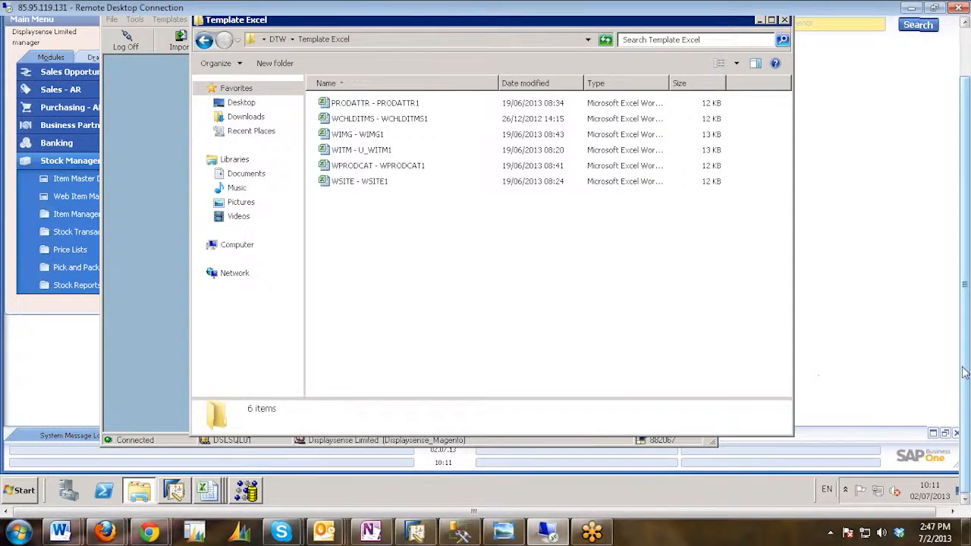
left_click_drag(964, 375, 964, 324)
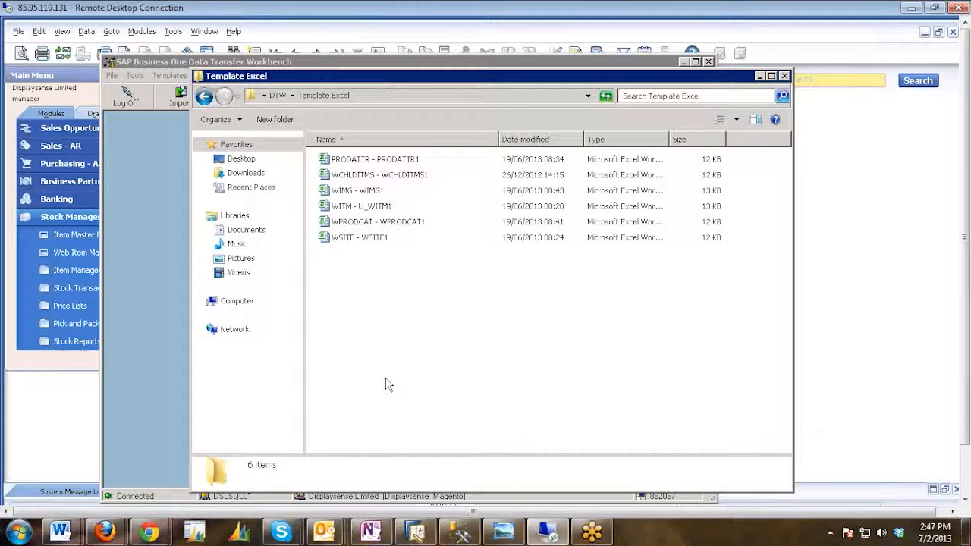
left_click_drag(968, 302, 968, 354)
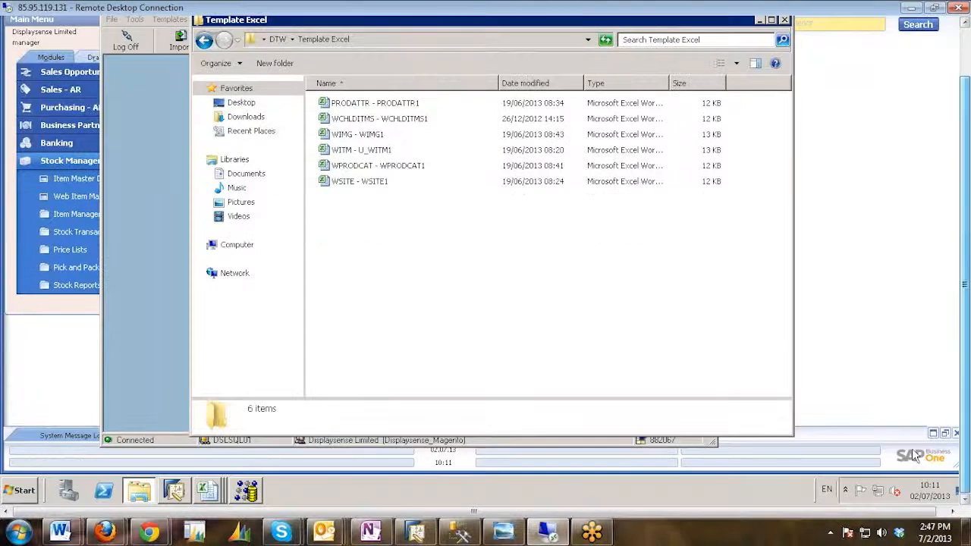
Bring up the WITM - U_WITM1 workbook and examine the Code and Name entries of the items in rows 3 and 4.
left_click(211, 491)
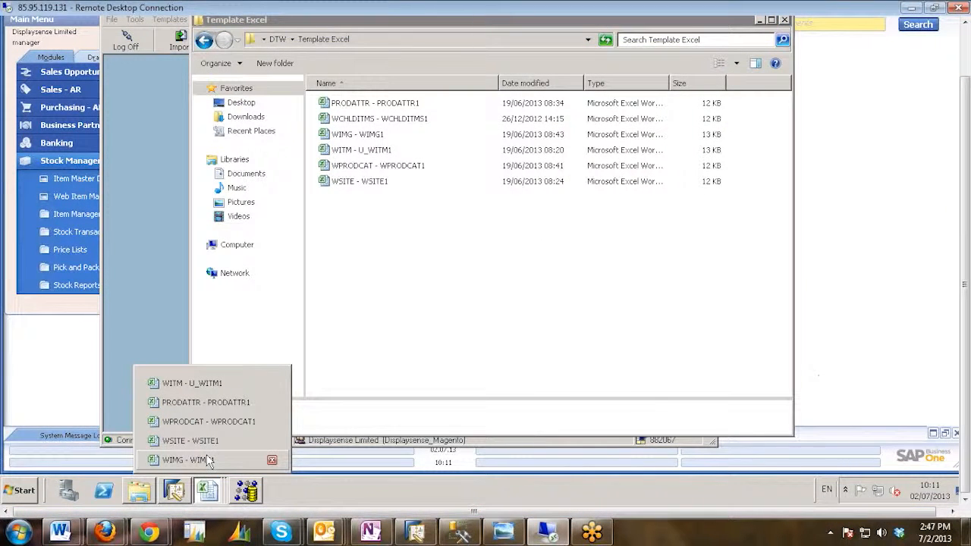
left_click(173, 385)
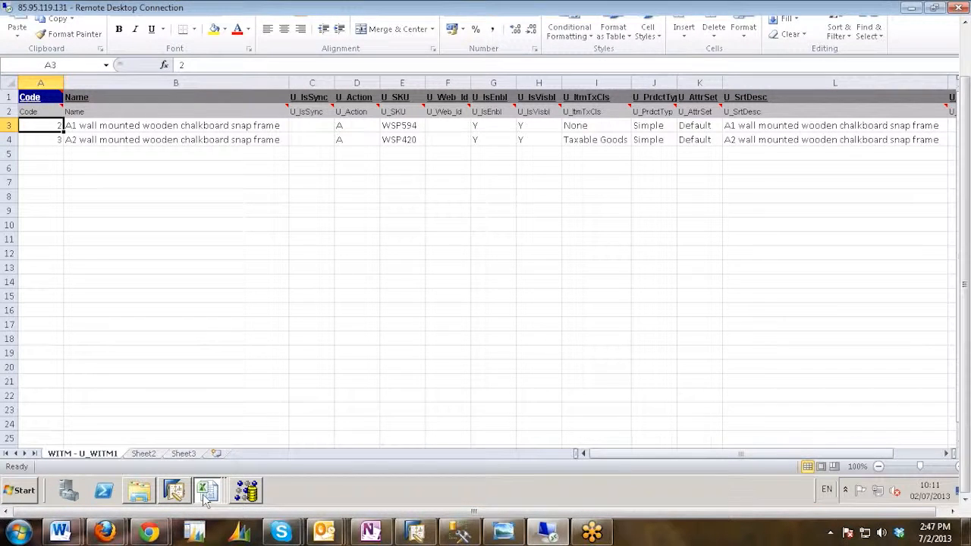
mouse_move(203, 497)
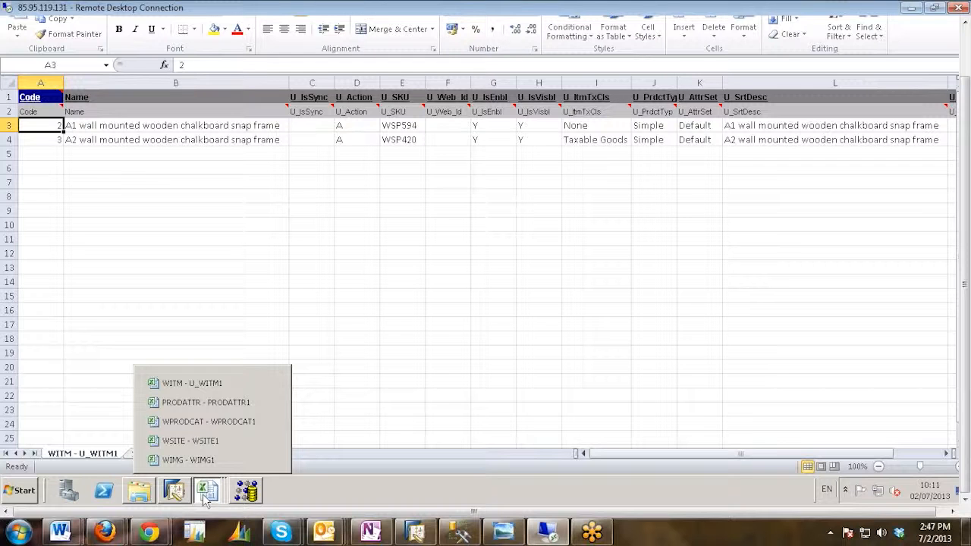
left_click(129, 154)
left_click(110, 124)
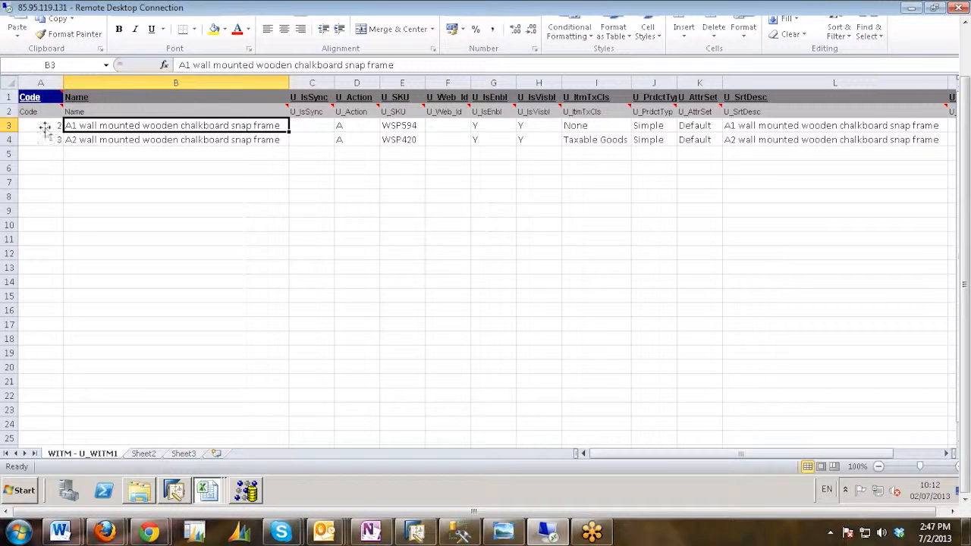
left_click(44, 127)
left_click(45, 139)
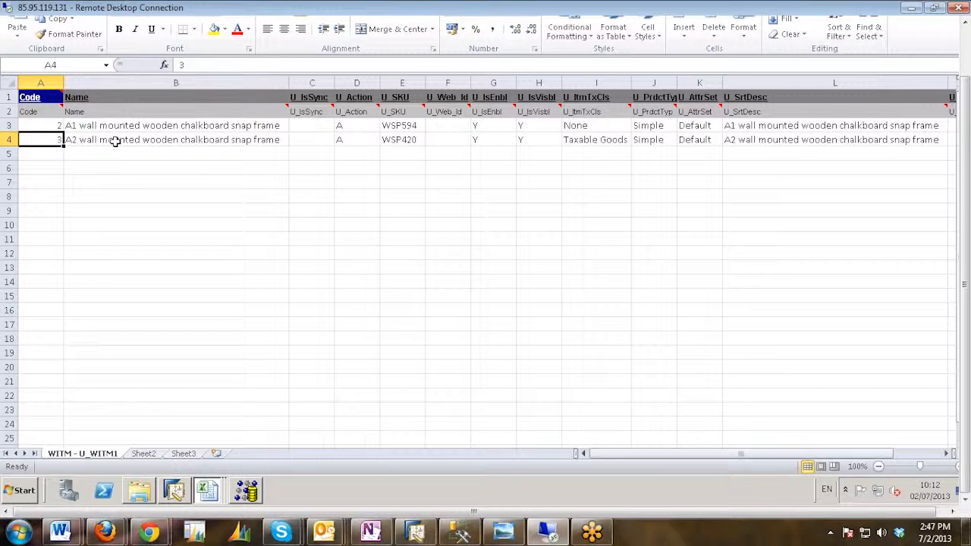
left_click(108, 141)
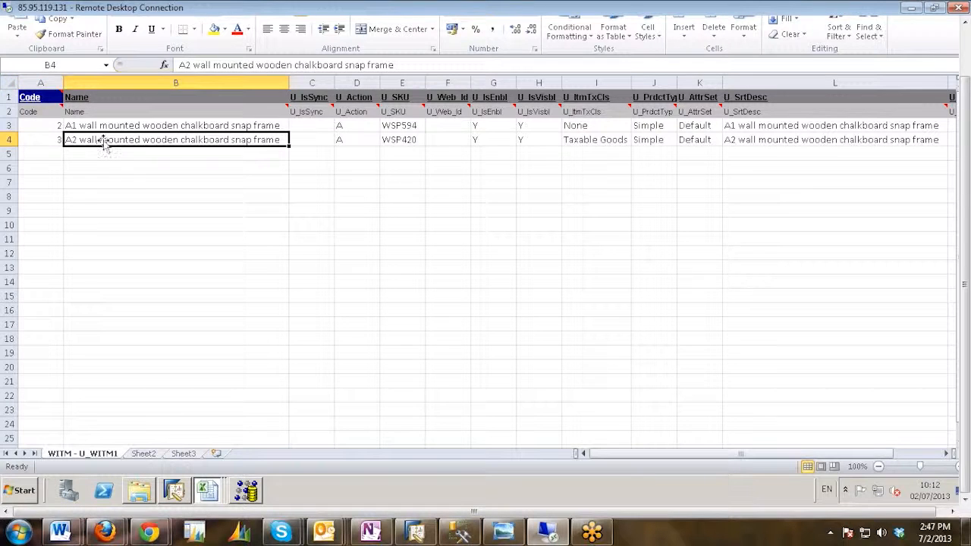
left_click(38, 139)
Bring up the WSITE - WSITE1 workbook and examine how its ParentKey and Code columns relate websites to items.
left_click(213, 494)
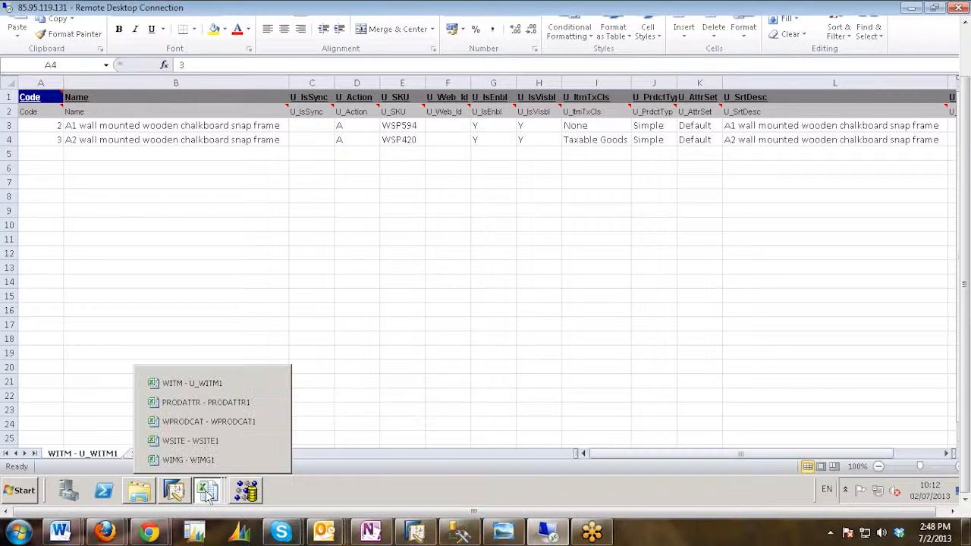
left_click(192, 443)
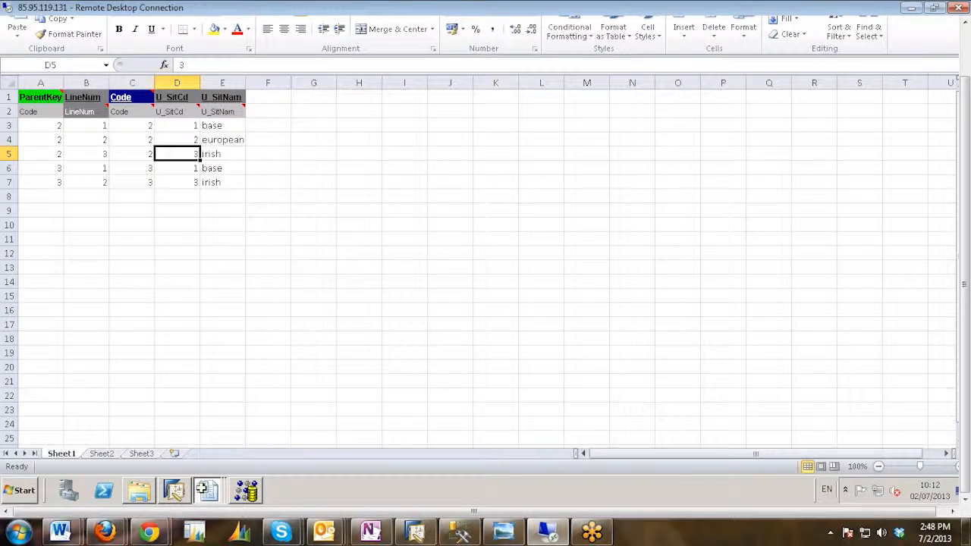
left_click(206, 494)
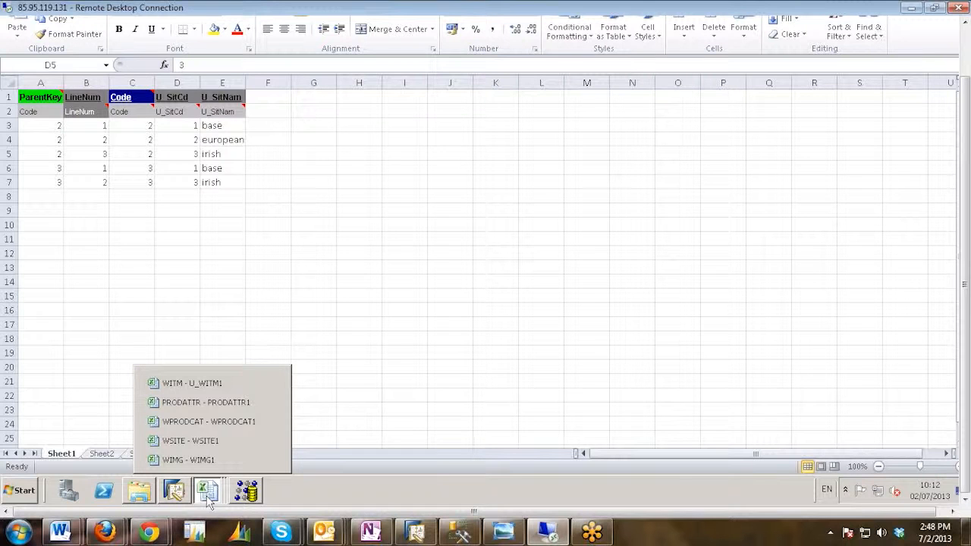
Return to the Template Excel folder and close all open Excel workbooks.
left_click(144, 493)
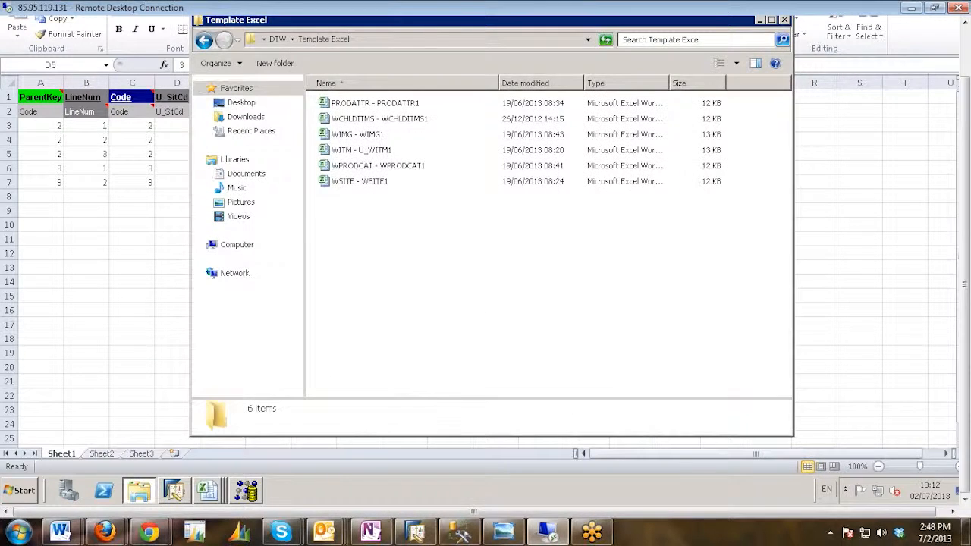
right_click(215, 497)
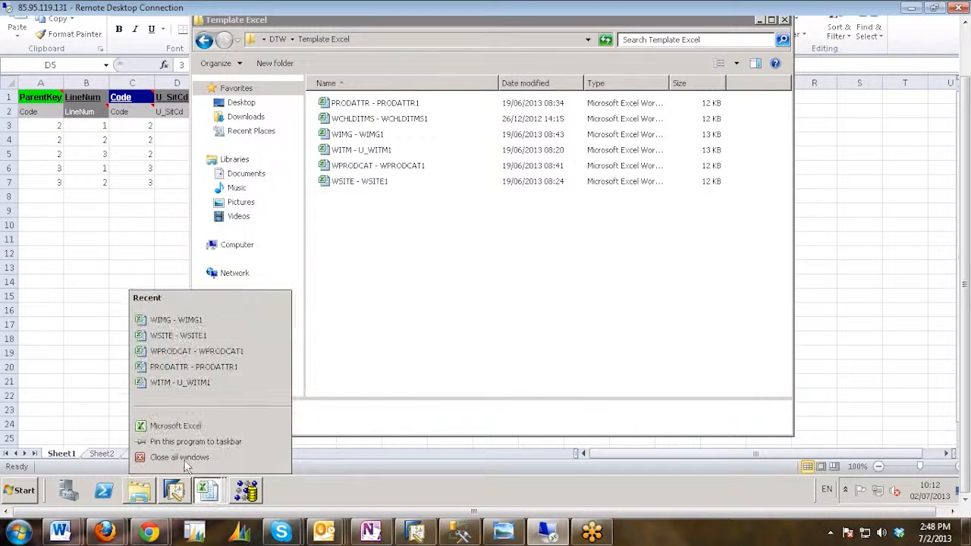
left_click(182, 461)
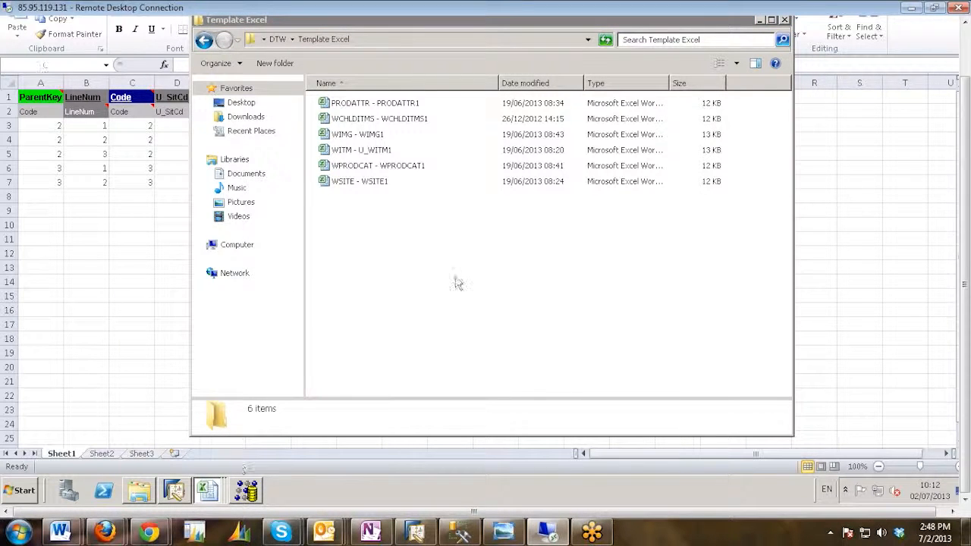
Go up to the DTW folder and copy its customer, Template Excel and Template txt folders.
left_click_drag(965, 385, 964, 334)
left_click(203, 96)
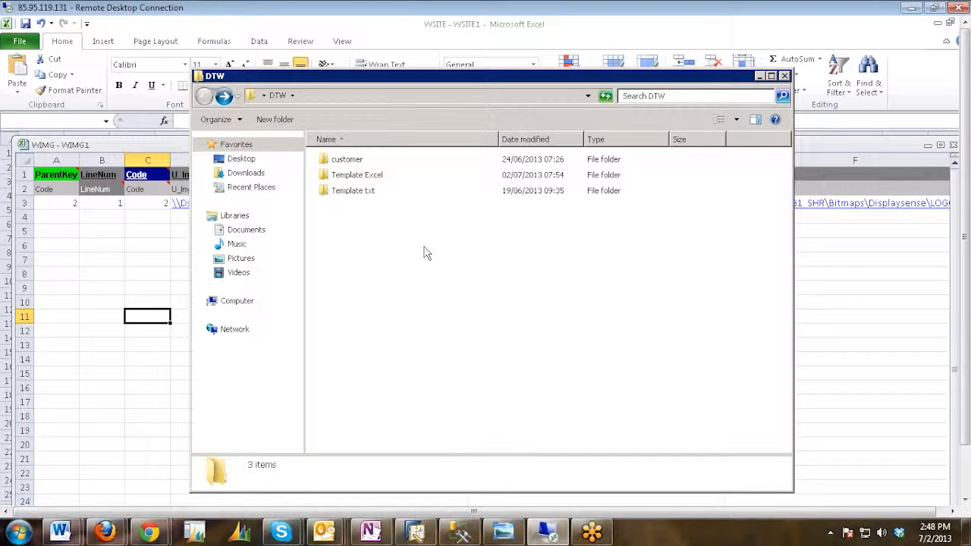
key("ctrl+a")
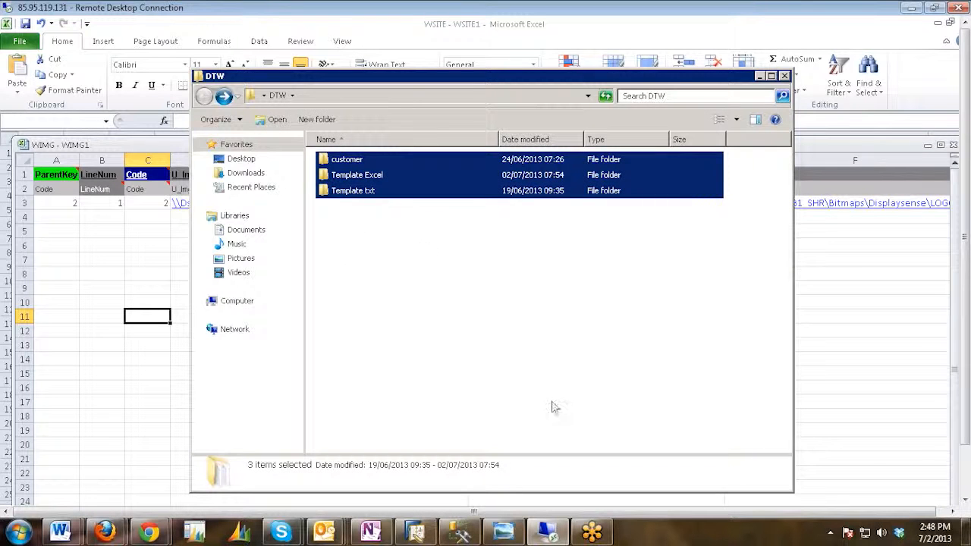
Create a desktop folder named "DTW TRANING" and paste the copied DTW subfolders into it.
left_click_drag(965, 408, 966, 460)
right_click(740, 493)
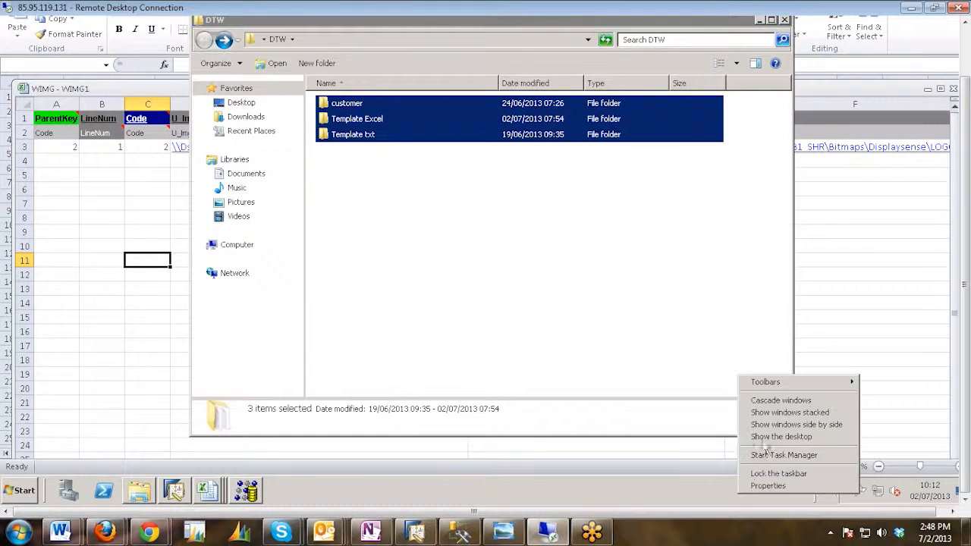
left_click(781, 437)
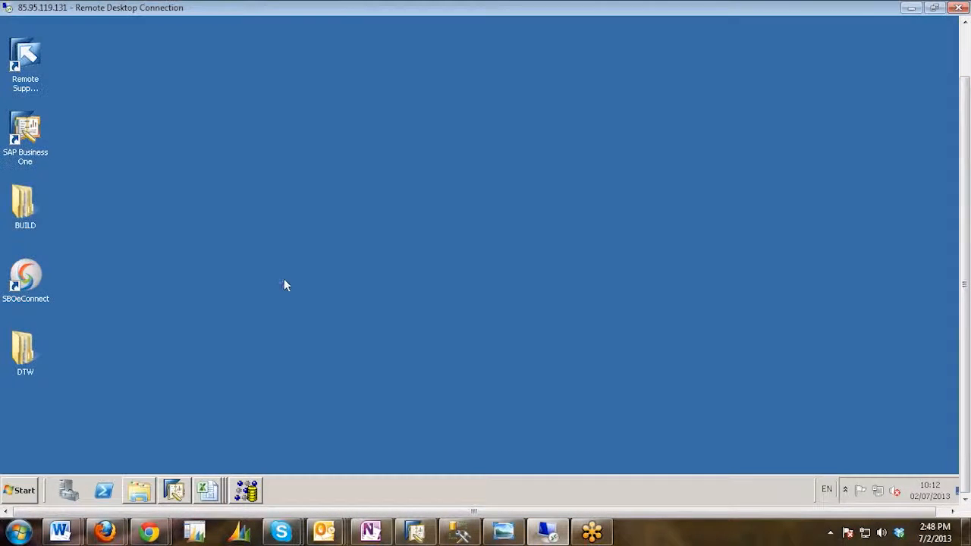
right_click(151, 257)
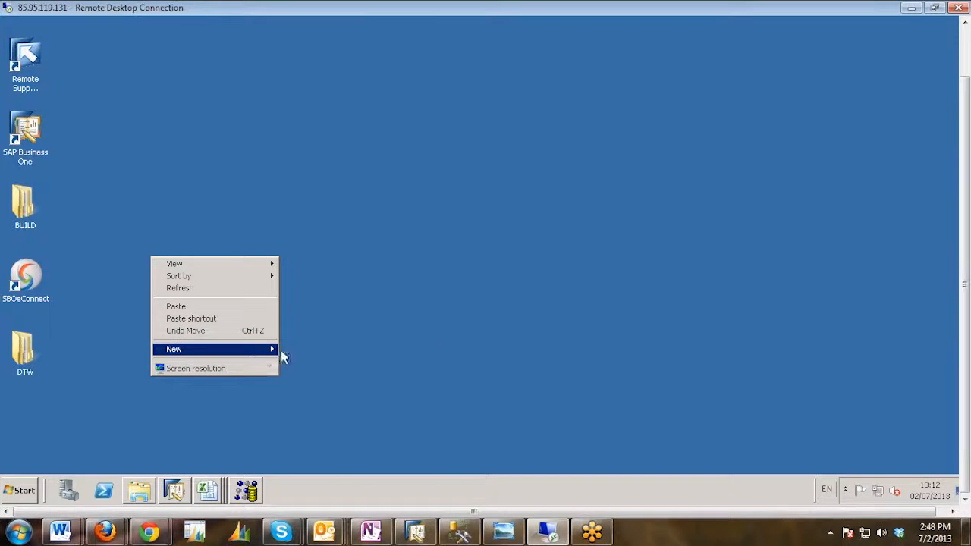
left_click(445, 331)
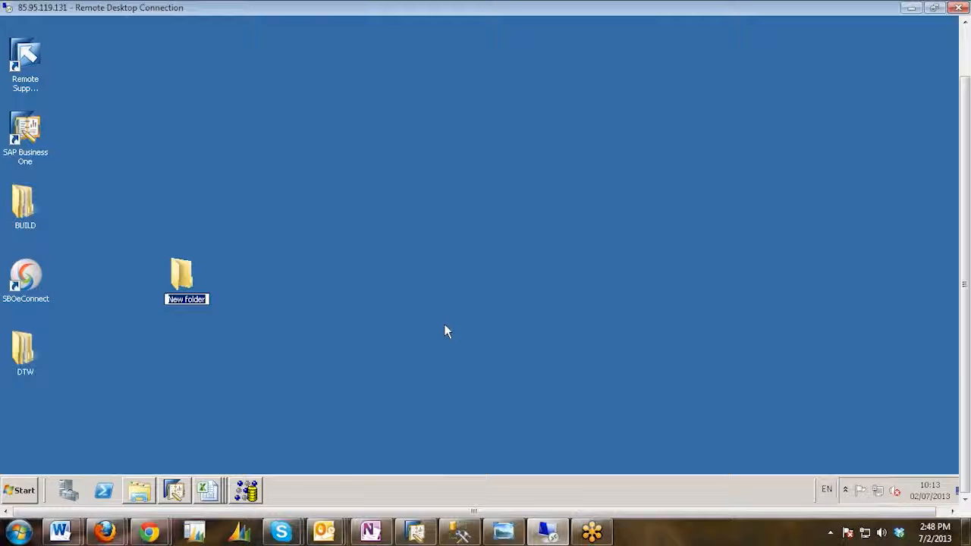
type("DTW TRA")
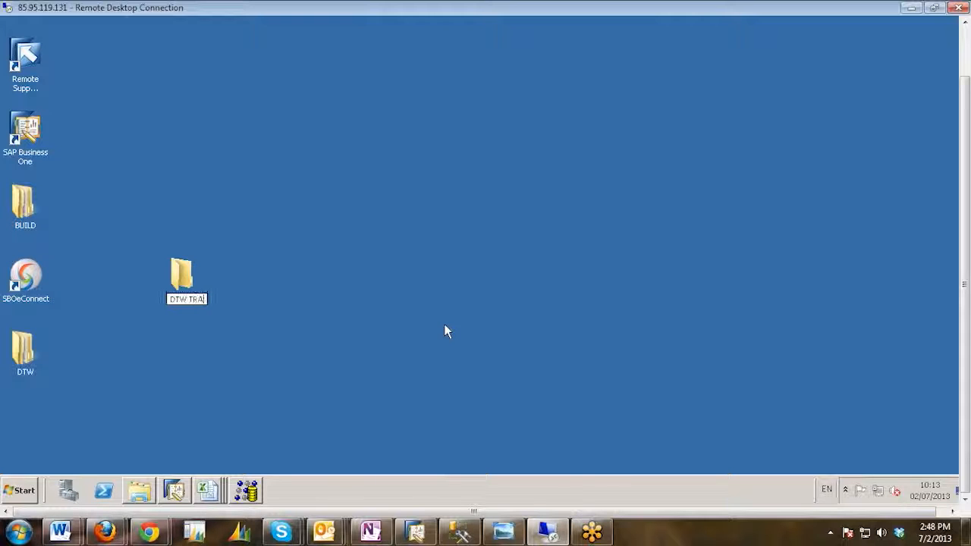
type("NING")
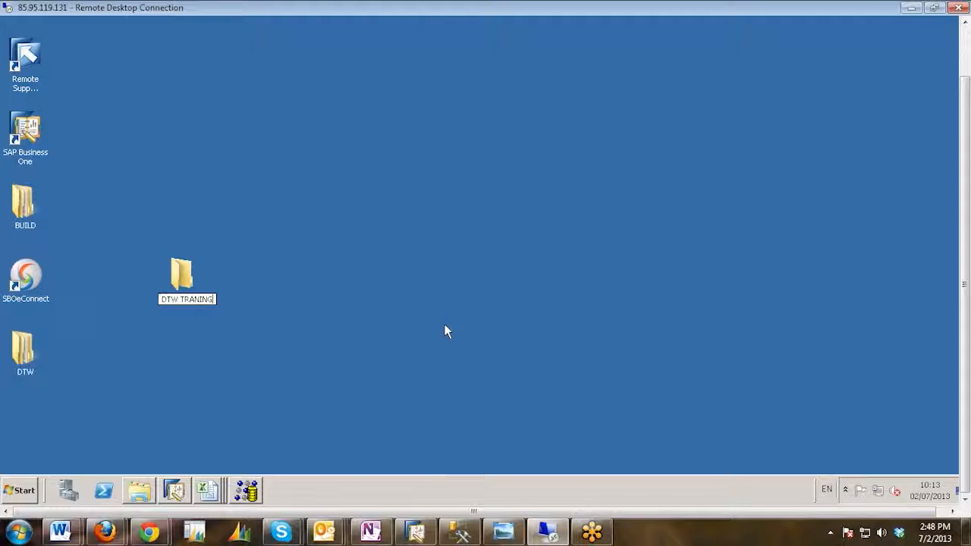
double_click(183, 275)
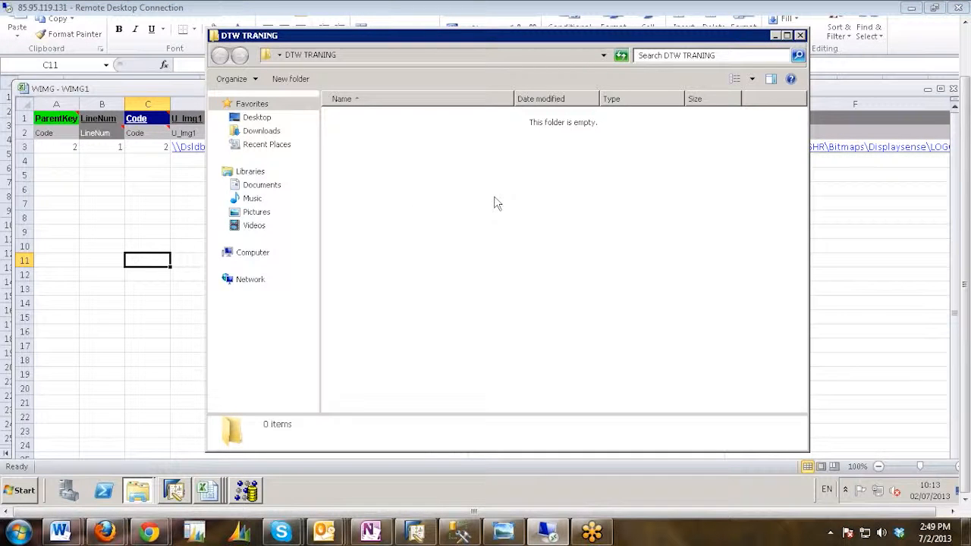
key("ctrl+v")
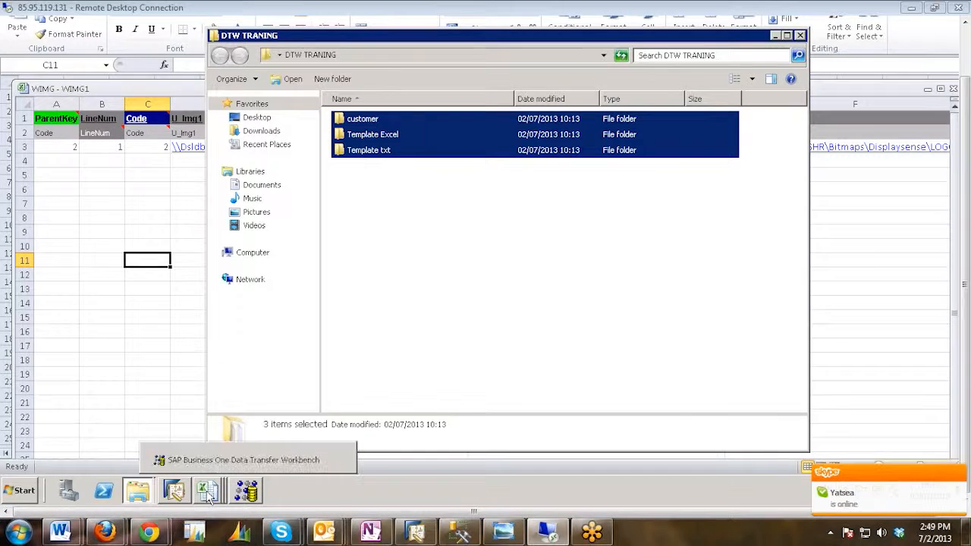
Start closing all Excel windows, discarding the changes to WIMG - WIMG1, and minimize the DTW TRANING folder window.
right_click(207, 493)
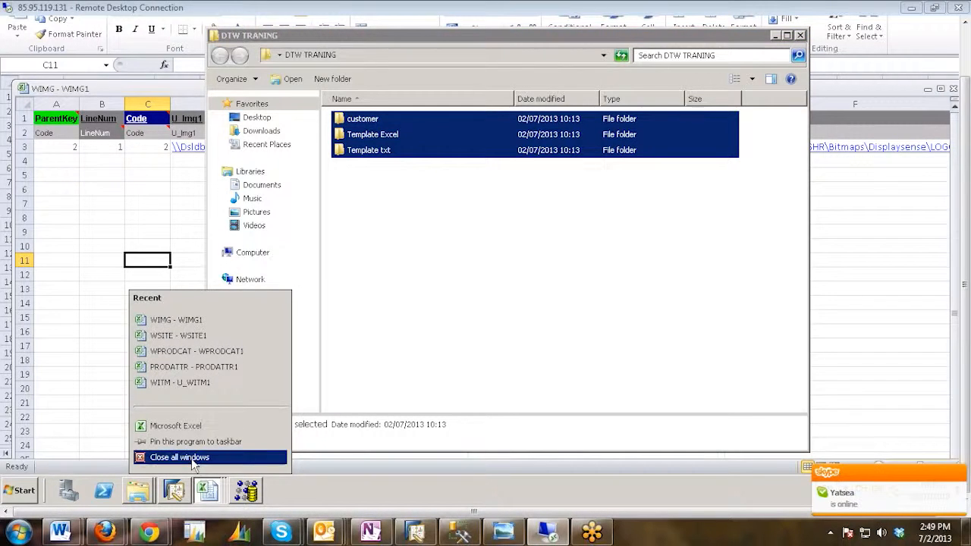
left_click(191, 457)
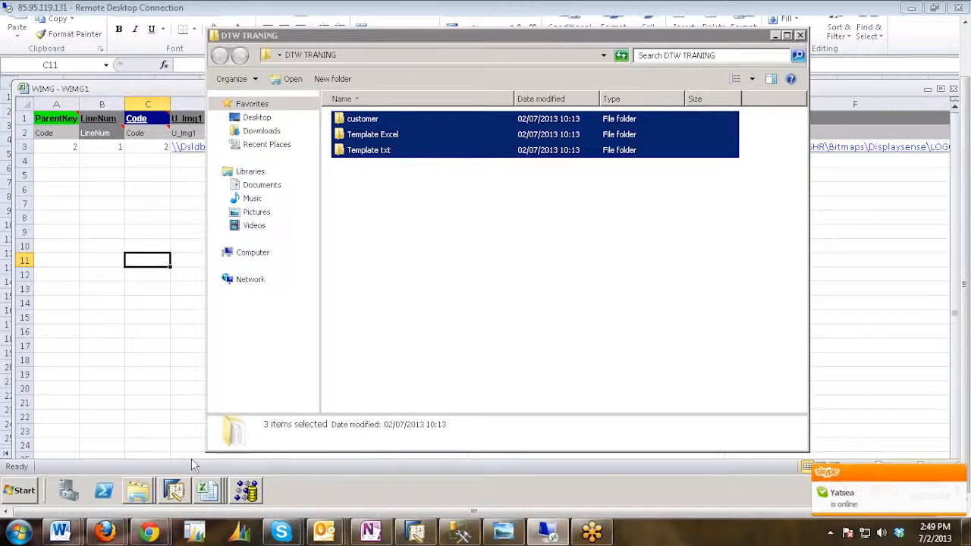
left_click(774, 36)
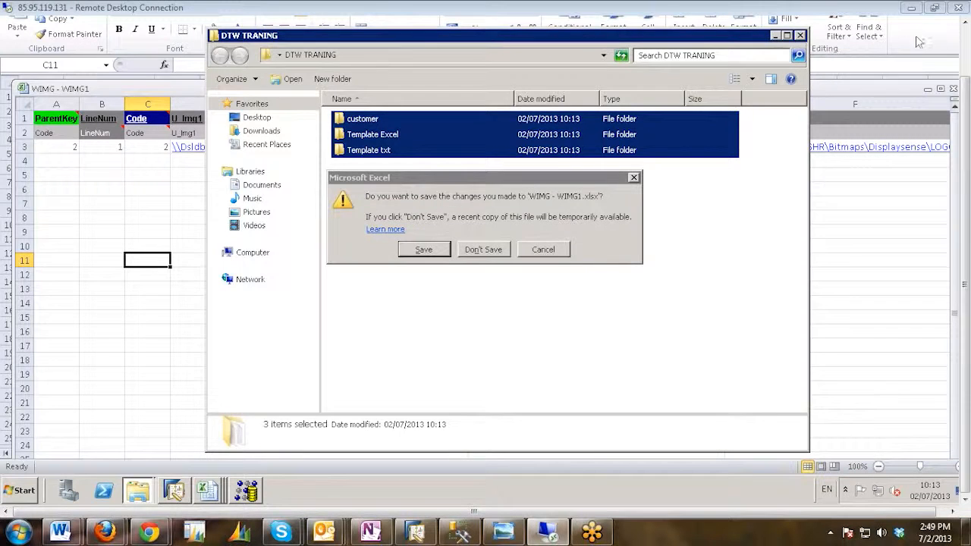
left_click(488, 252)
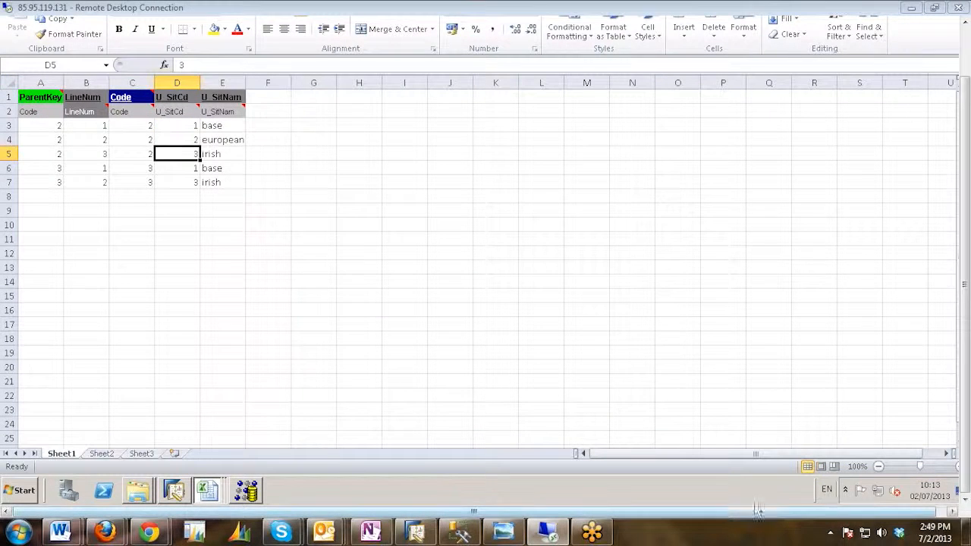
Close the WSITE - WSITE1 and WPRODCAT - WPRODCAT1 workbooks, discarding the changes to WPRODCAT - WPRODCAT1.
left_click_drag(742, 512, 870, 516)
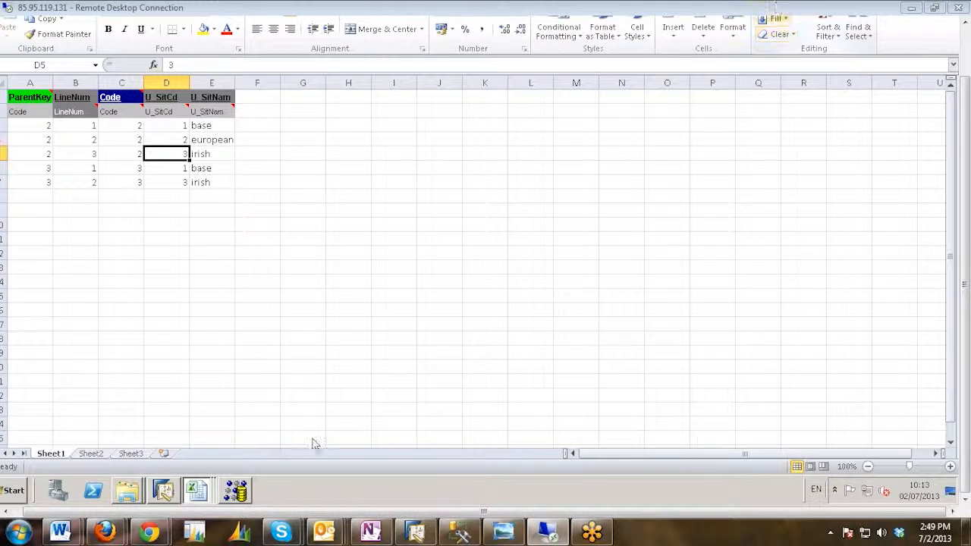
left_click(201, 491)
mouse_move(260, 462)
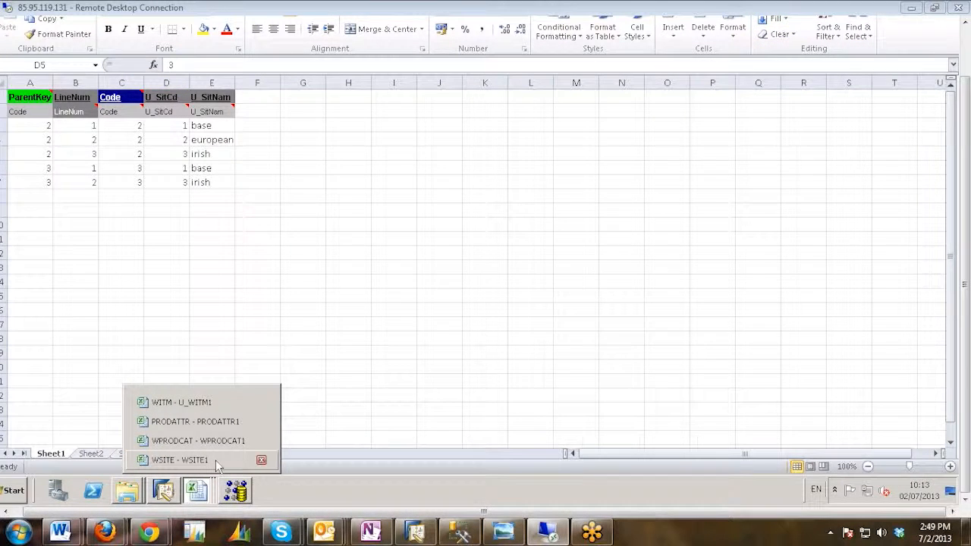
left_click(261, 460)
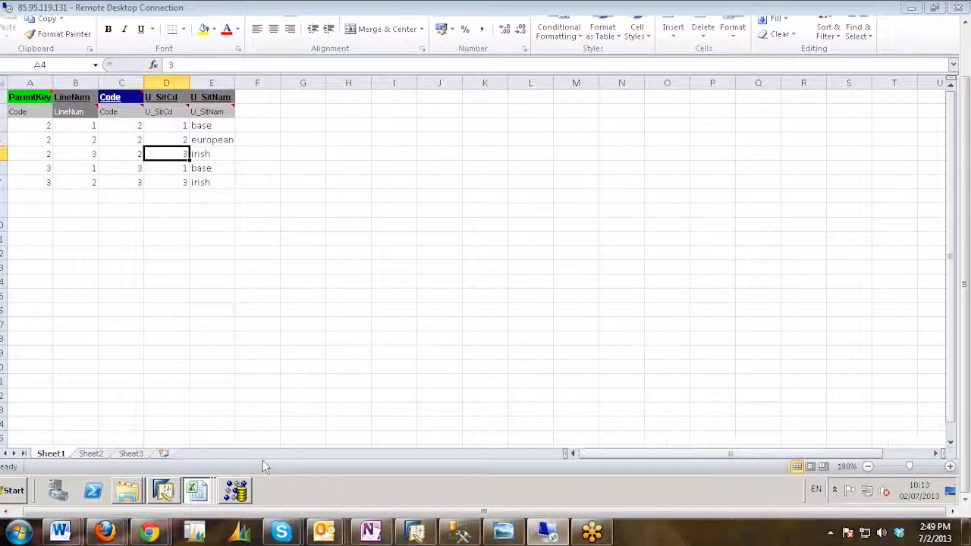
left_click(201, 493)
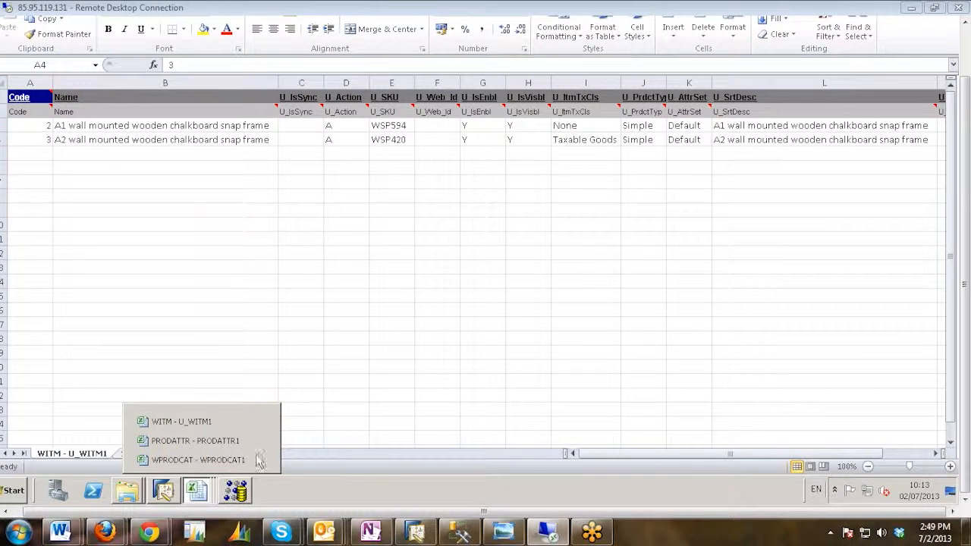
left_click(260, 460)
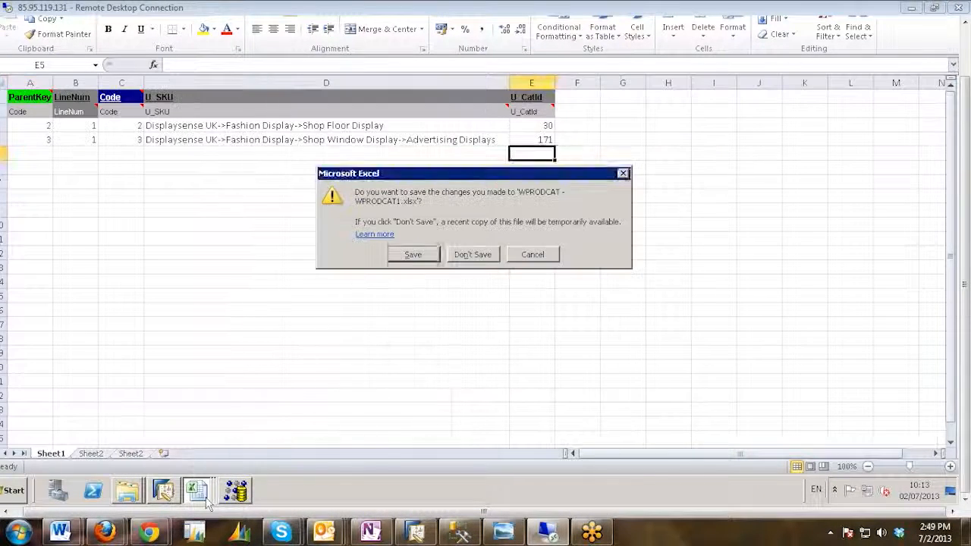
left_click(212, 502)
left_click(496, 258)
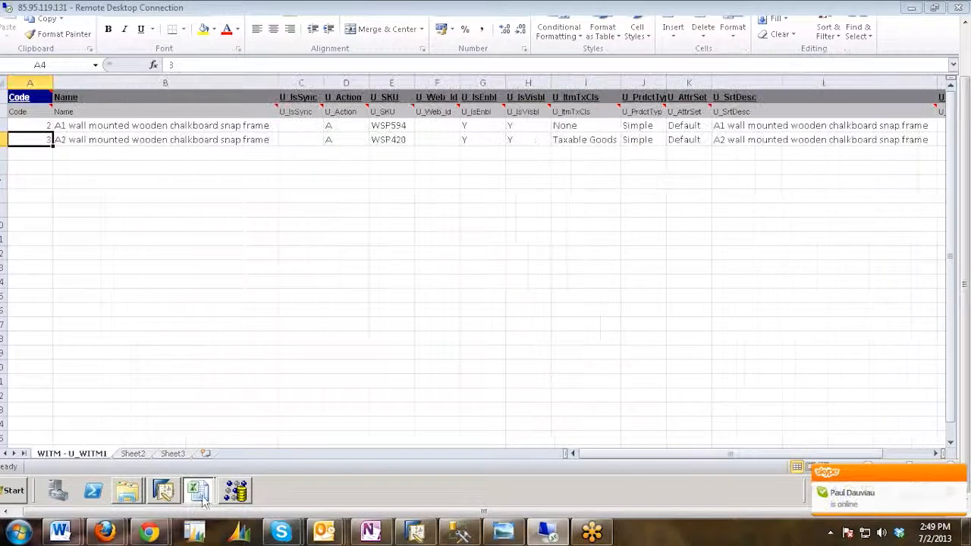
Close the PRODATTR - PRODATTR1 and WITM - U_WITM1 workbooks together with the empty Excel window, clearing the desktop.
left_click(200, 494)
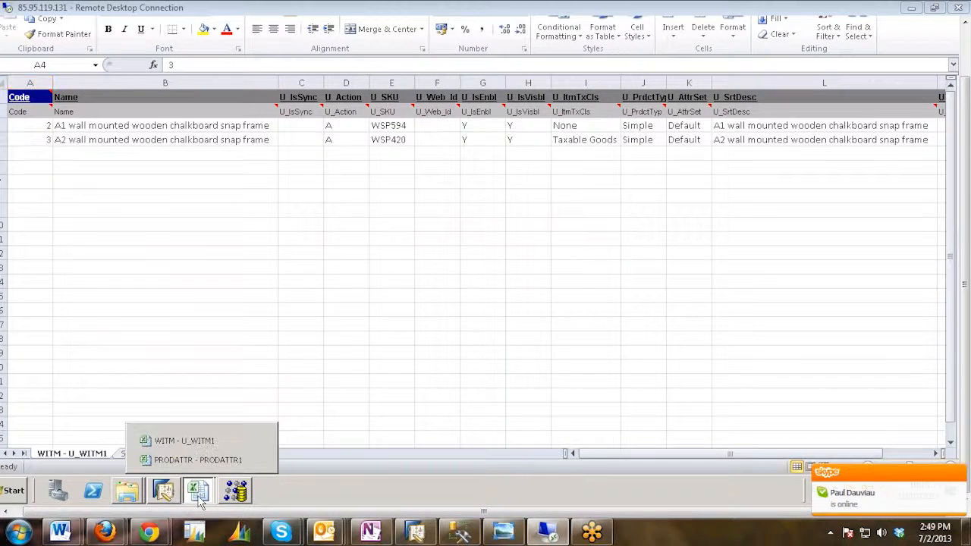
left_click(260, 459)
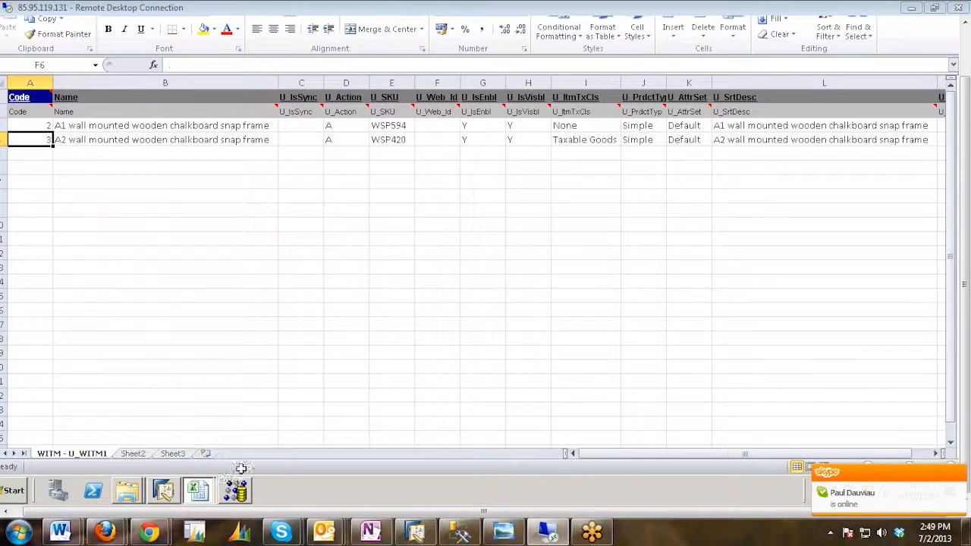
left_click(200, 494)
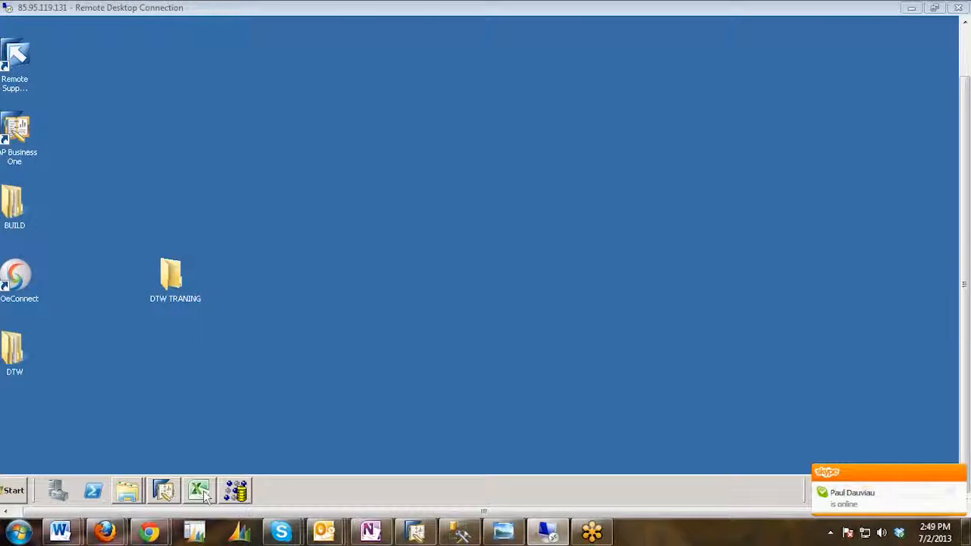
right_click(200, 493)
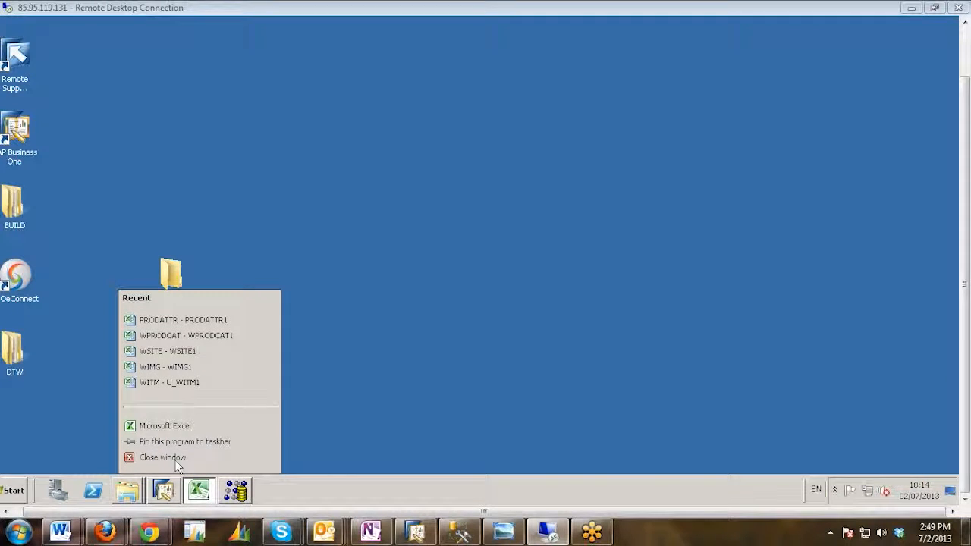
right_click(396, 164)
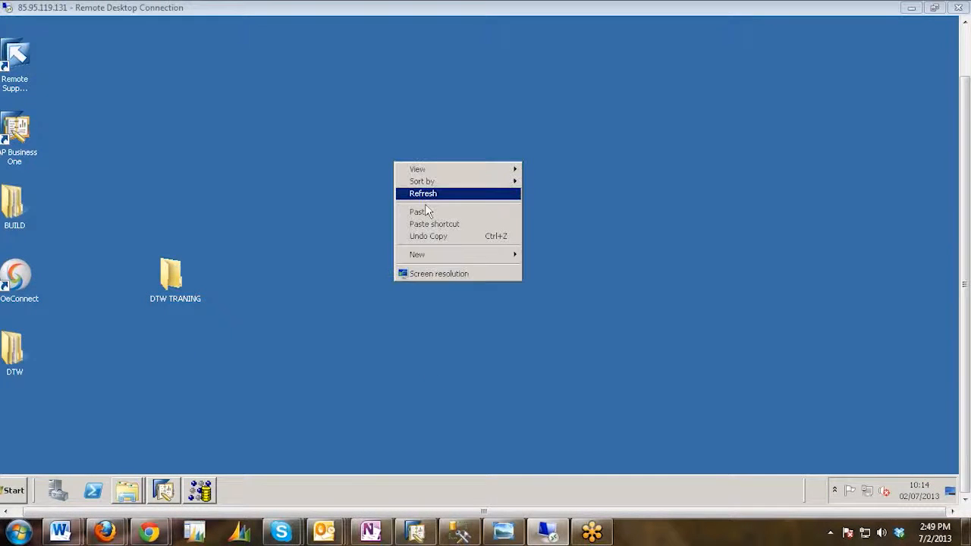
left_click(425, 192)
Delete all the text files from the Template txt folder inside DTW TRANING.
double_click(180, 275)
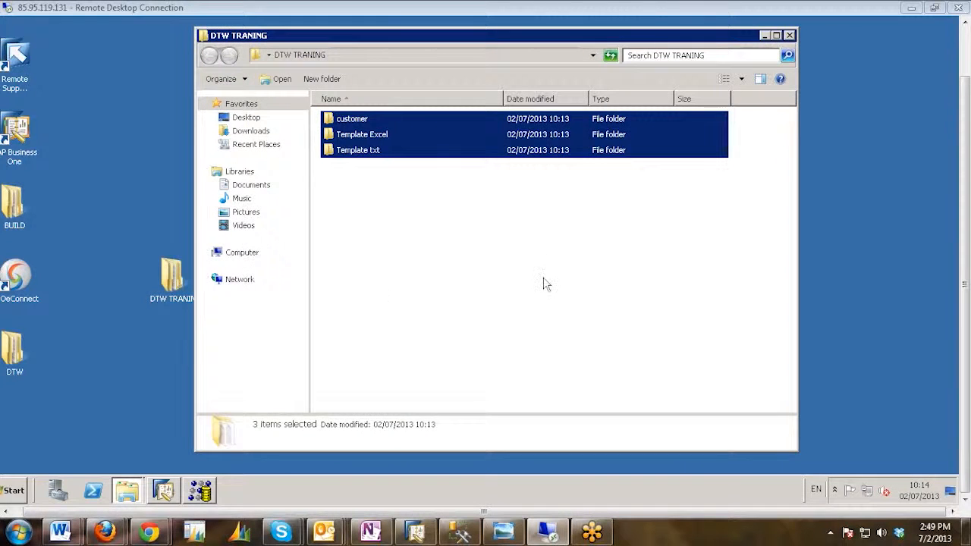
left_click(546, 262)
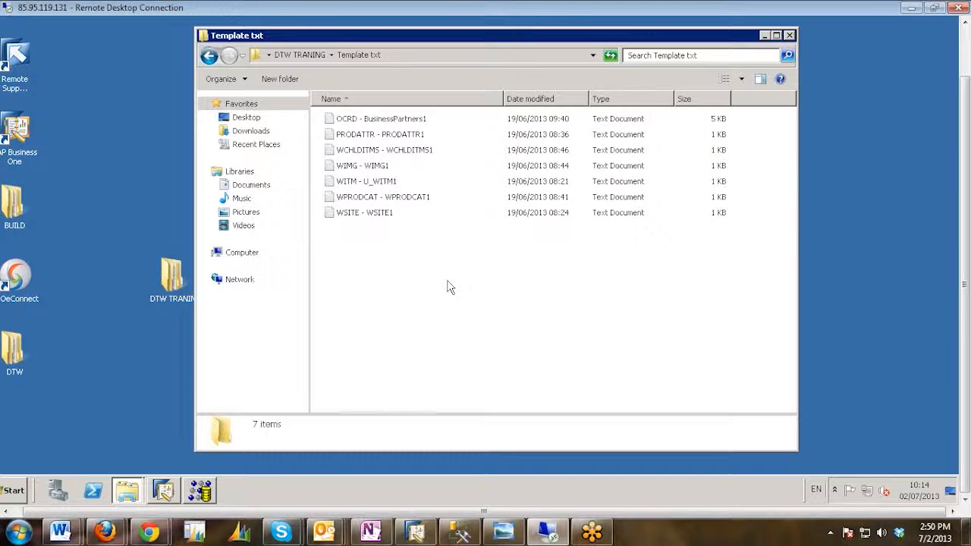
key("ctrl+a")
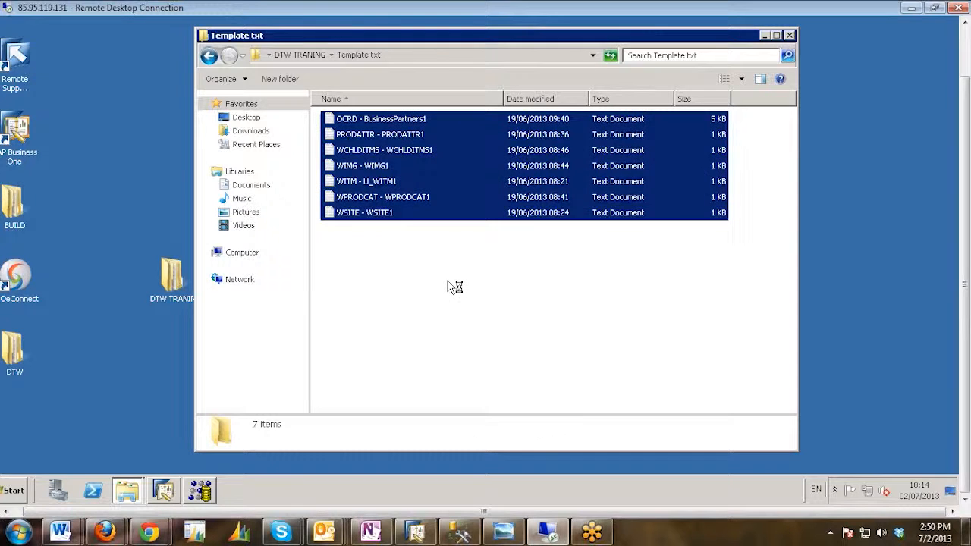
key("Delete")
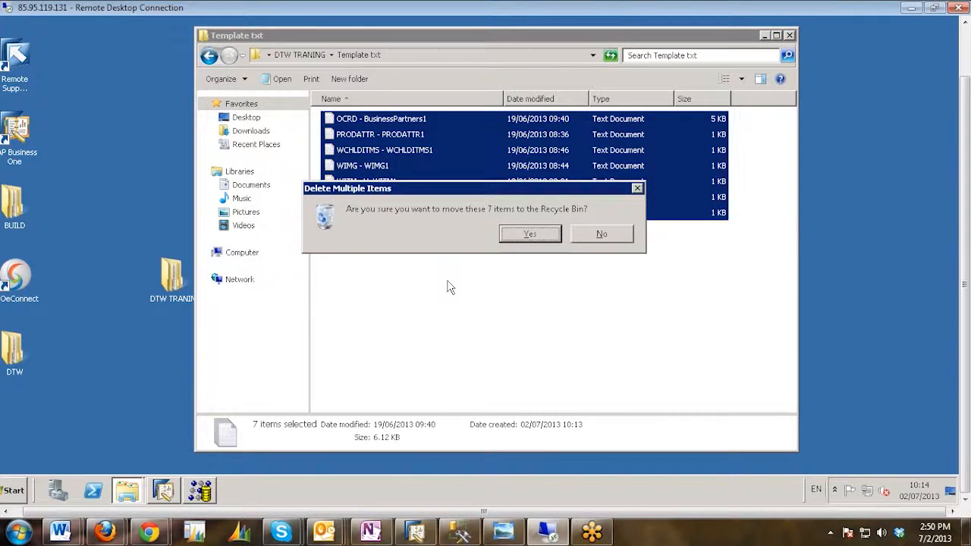
key("Return")
Open the Template Excel folder inside DTW TRANING and go through its template workbooks one by one.
left_click(210, 57)
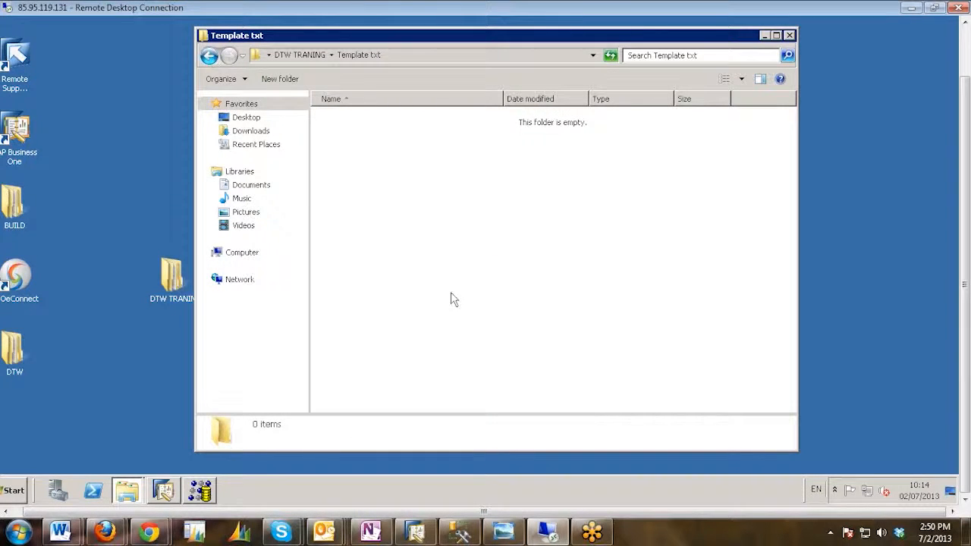
left_click(400, 210)
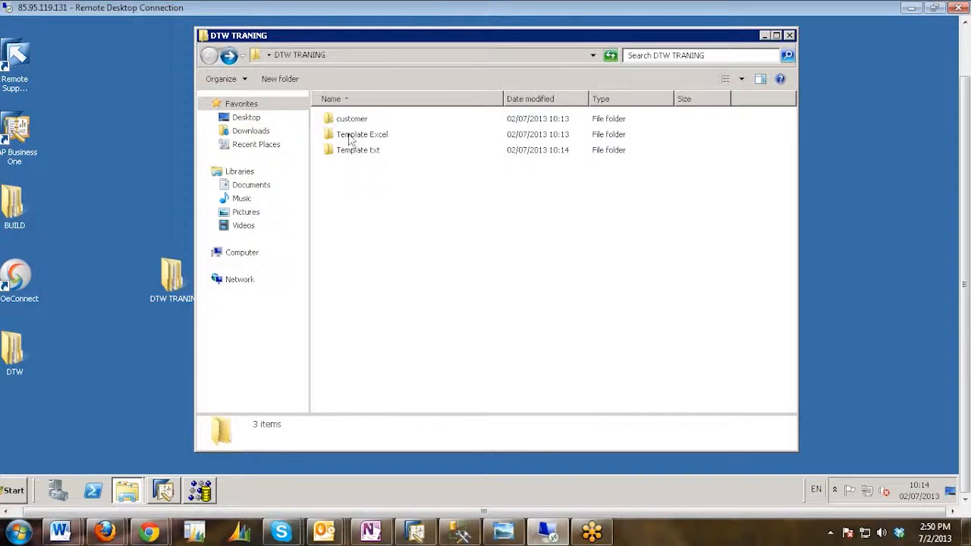
double_click(354, 135)
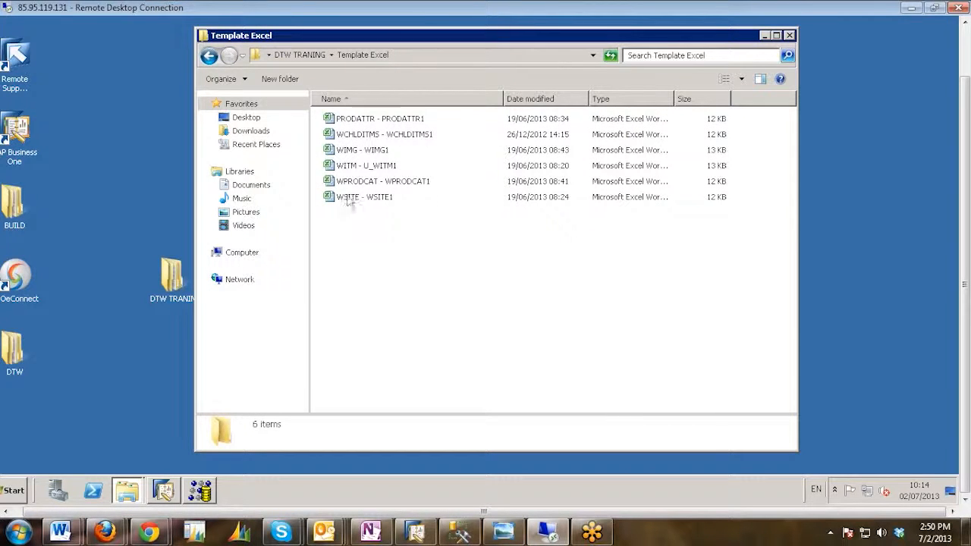
left_click(353, 168)
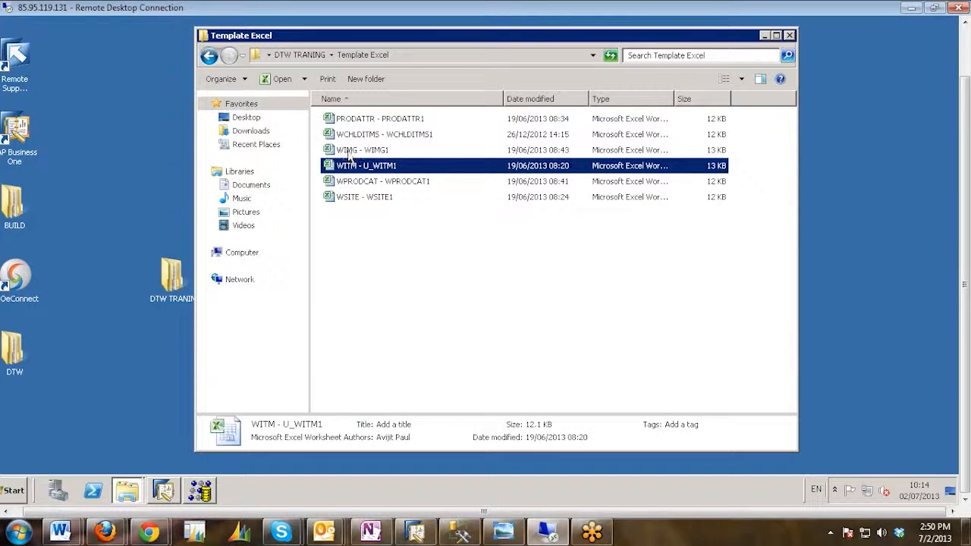
left_click(351, 150)
left_click(355, 135)
left_click(353, 119)
left_click(357, 181)
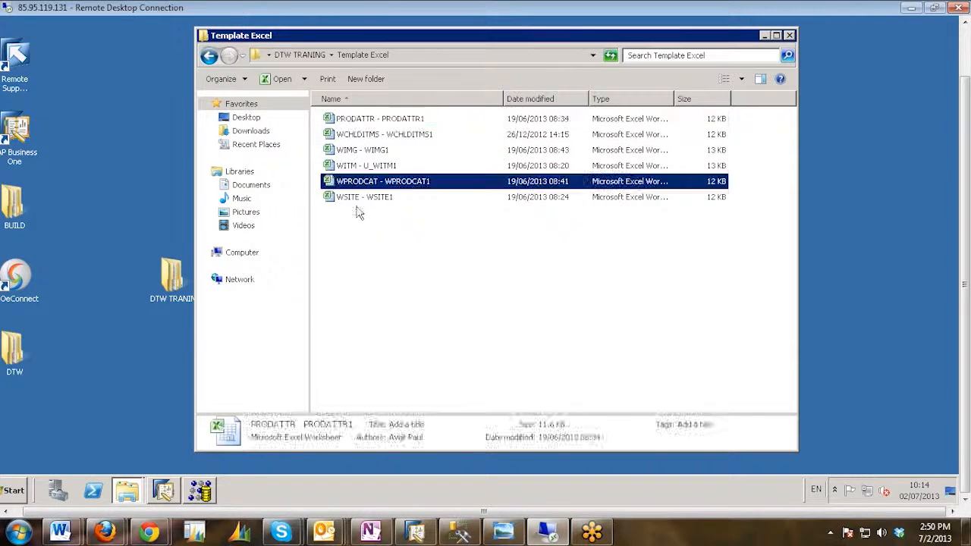
left_click(359, 197)
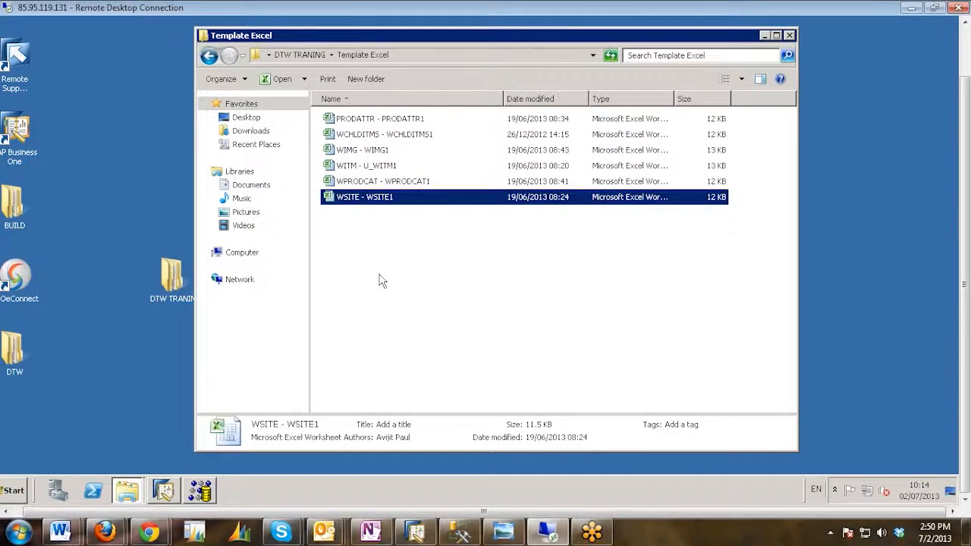
Open the WITM - U_WITM1 workbook from the Template Excel folder.
left_click(379, 276)
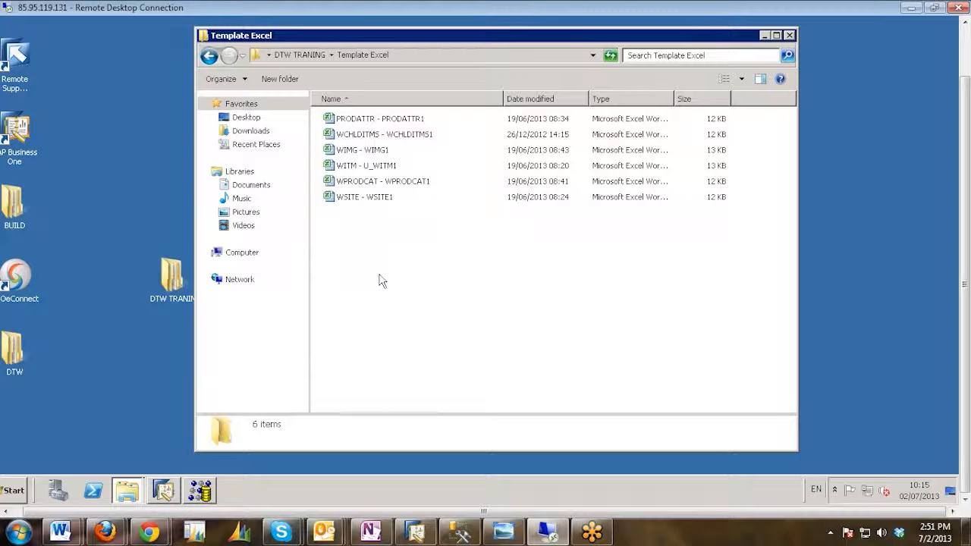
left_click(346, 168)
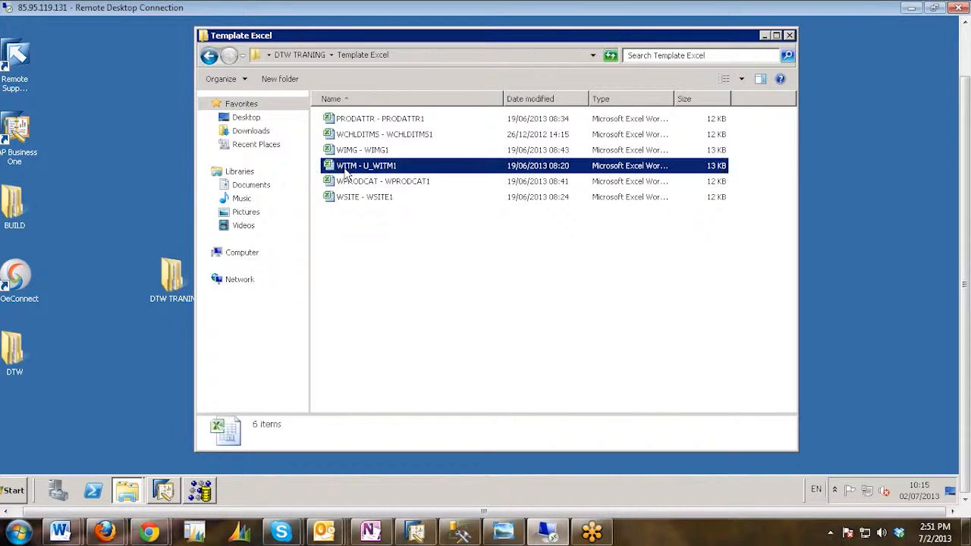
left_click(392, 220)
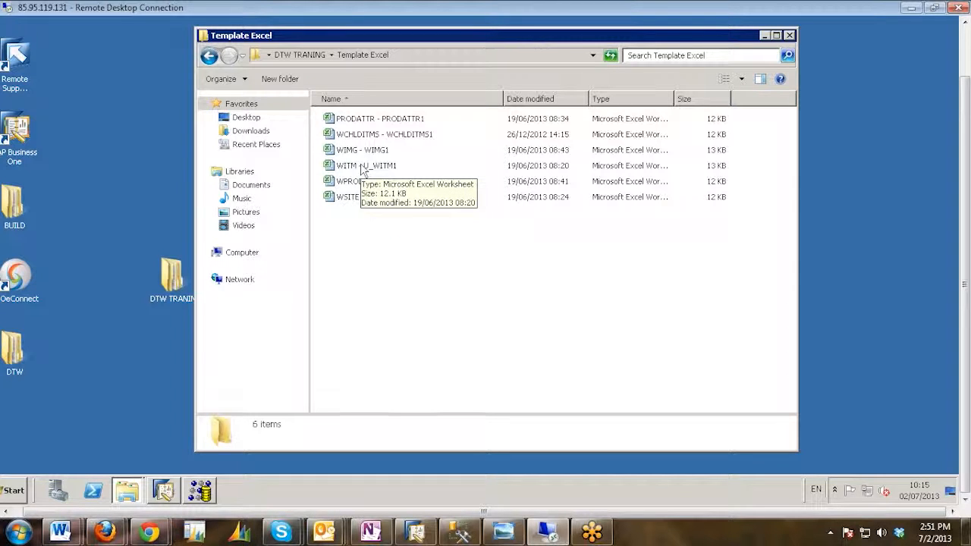
double_click(363, 168)
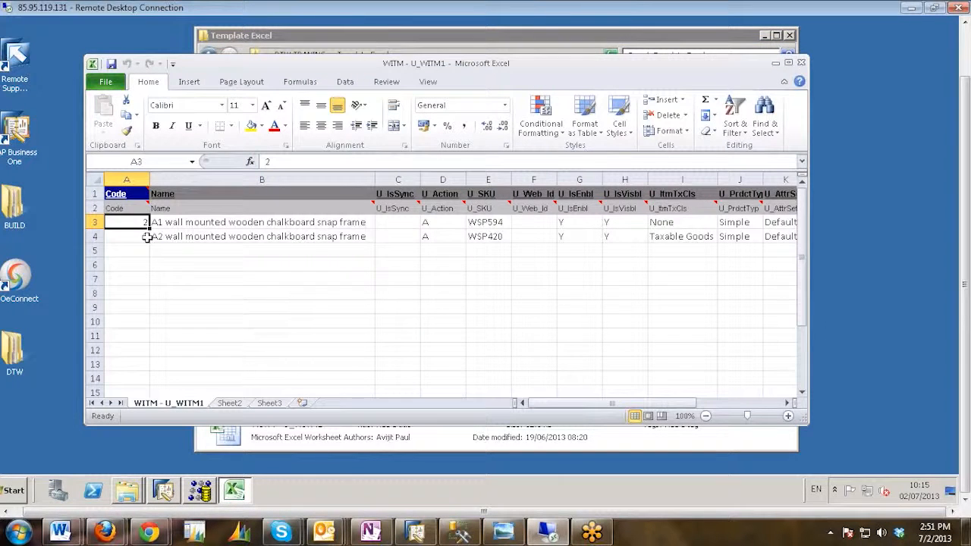
Clear the second item's data in row 4, from the Code column through U_PType.
left_click(141, 237)
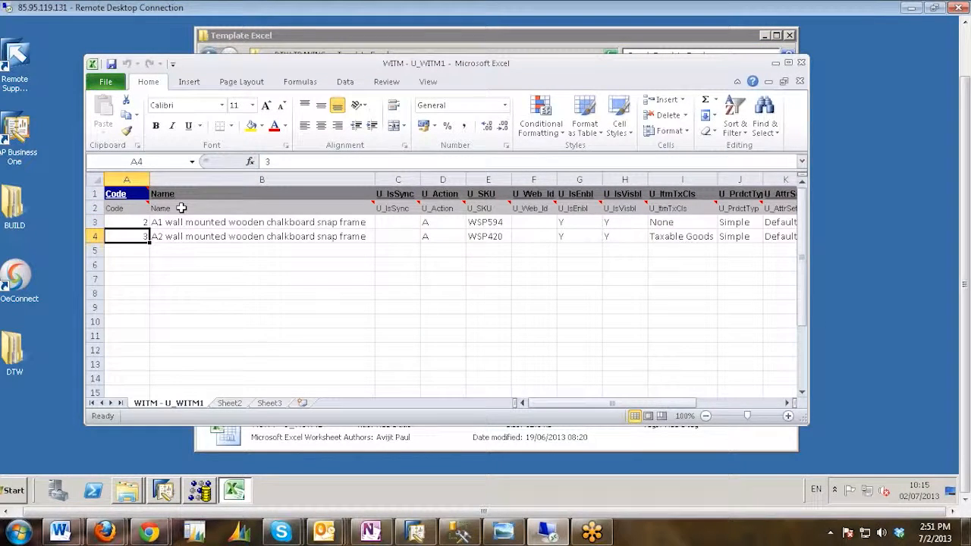
key("shift+Right")
key("shift+Right")
key("shift+Right")
key("shift+Right")
key("shift+Right")
key("shift+Right")
key("shift+Right")
key("shift+Right")
key("shift+Right")
key("shift+Right")
key("shift+Right")
key("shift+Right")
key("shift+Right")
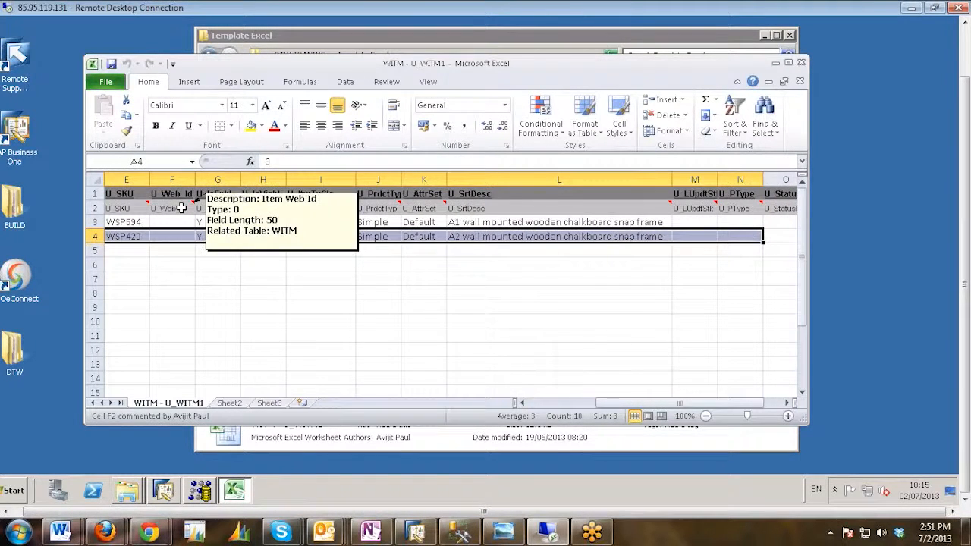
key("Delete")
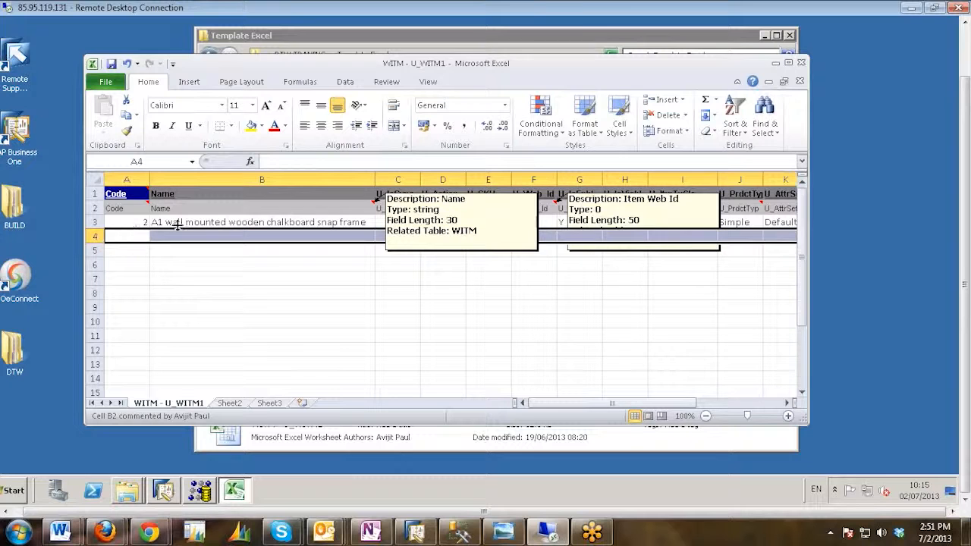
Switch to SAP Business One and copy the product code WSU3RM from the Item Master Data window.
double_click(134, 221)
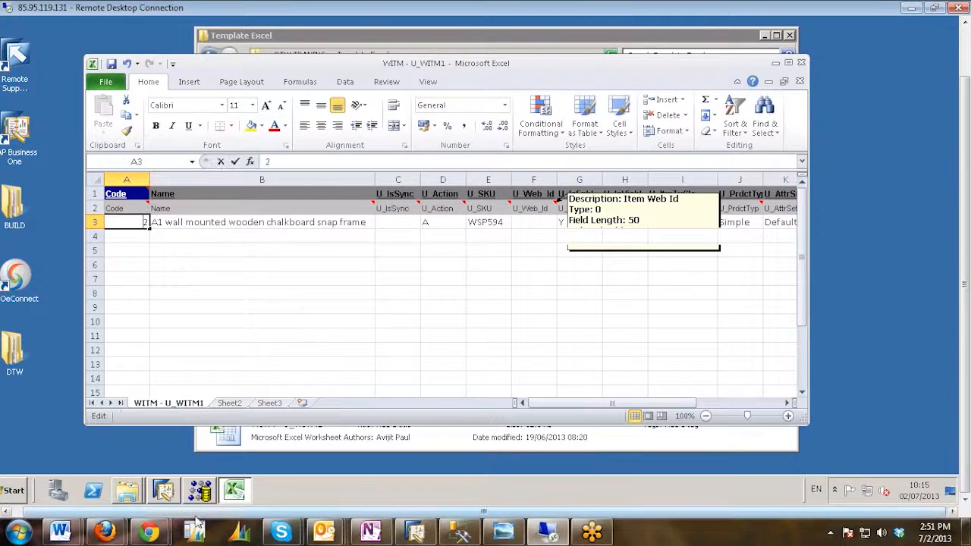
left_click(162, 495)
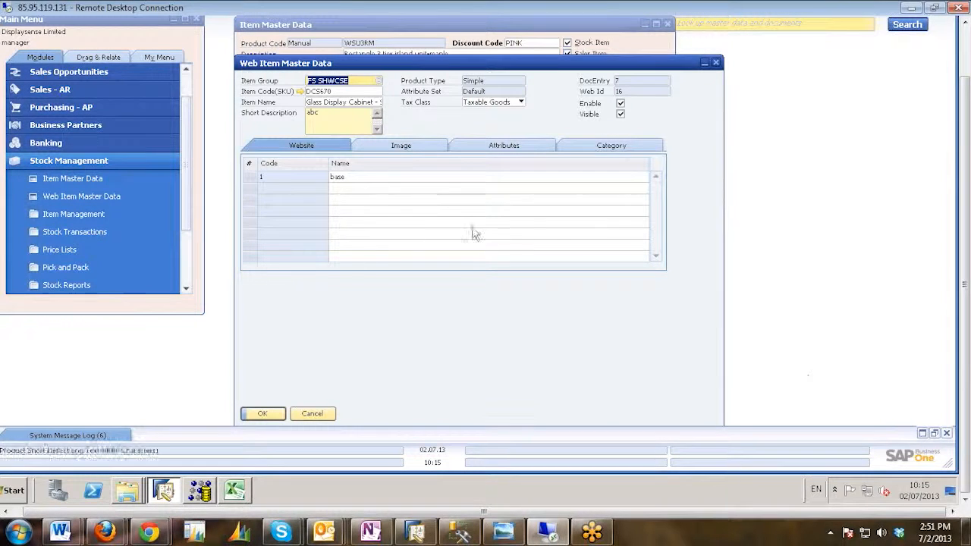
left_click(352, 30)
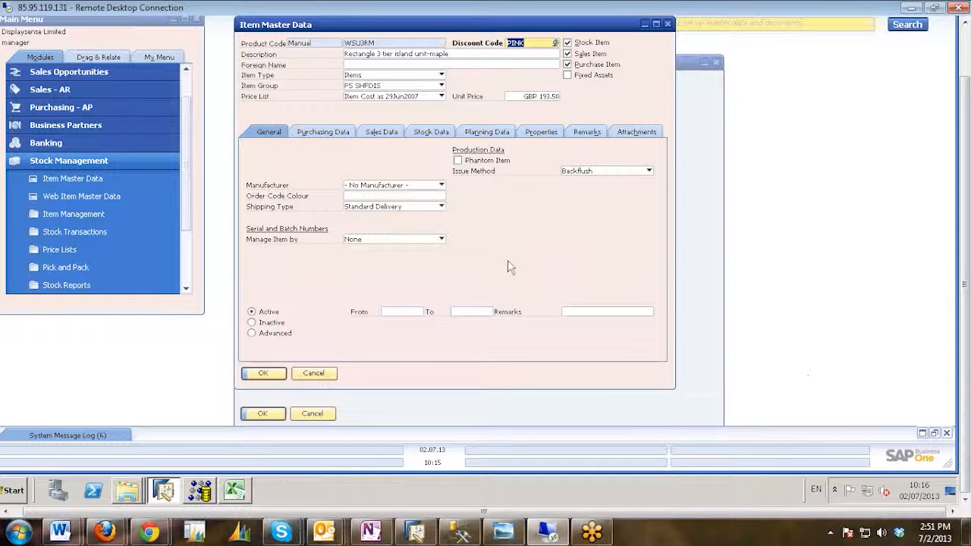
right_click(359, 48)
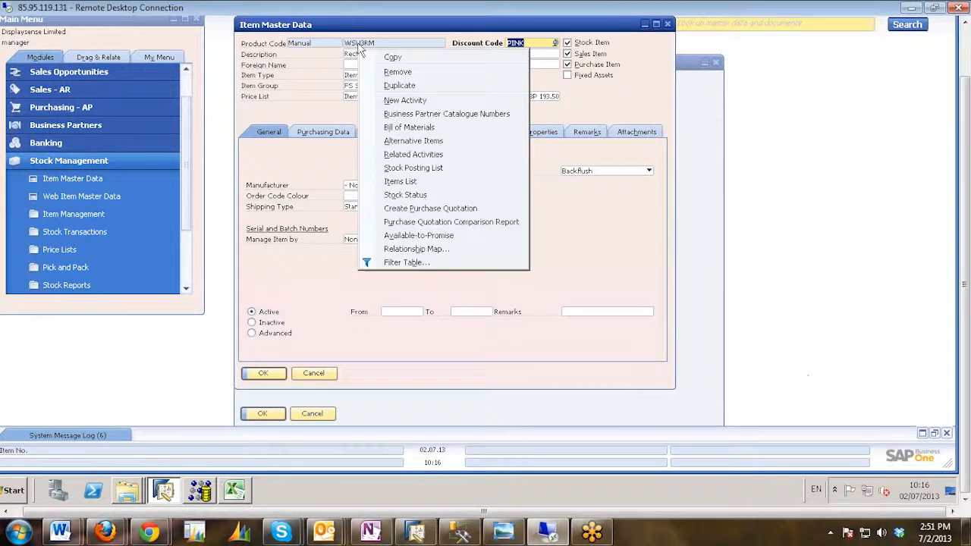
left_click(395, 58)
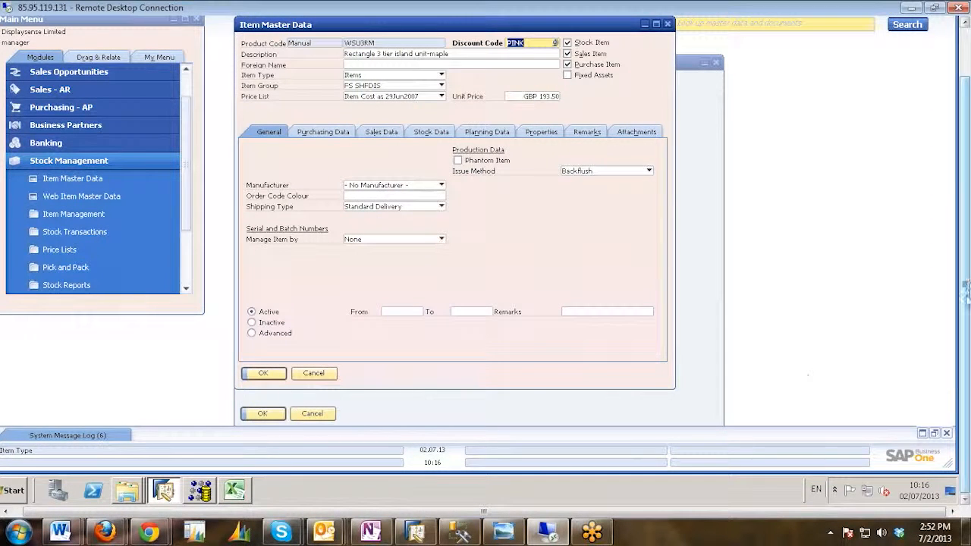
Search Web Item Master Data for item code WSU3RM, then close that window.
left_click_drag(966, 302, 966, 250)
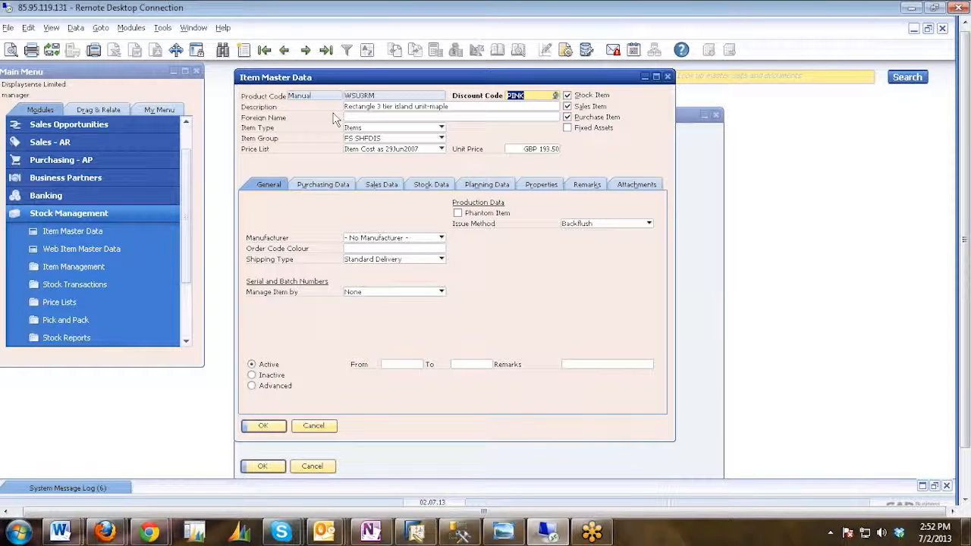
left_click(720, 212)
left_click(223, 51)
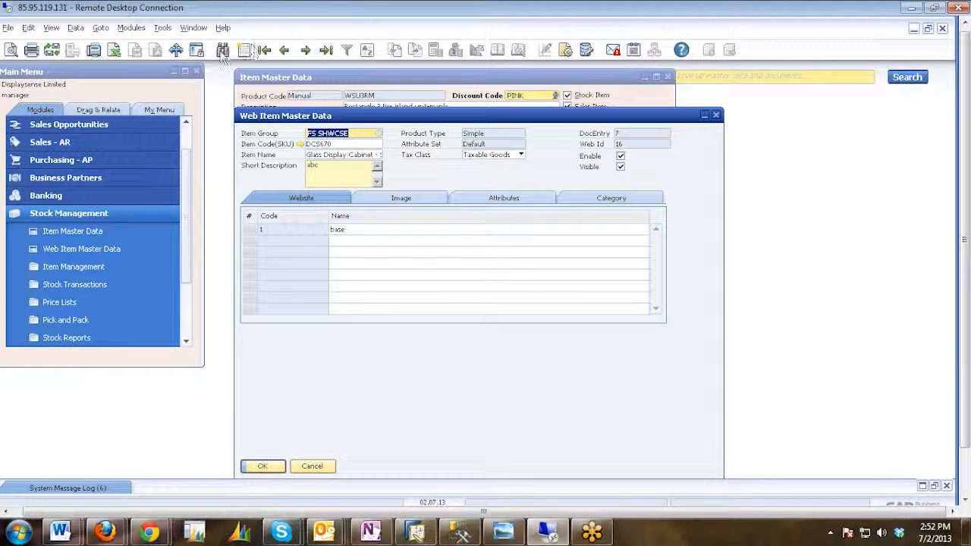
left_click(317, 144)
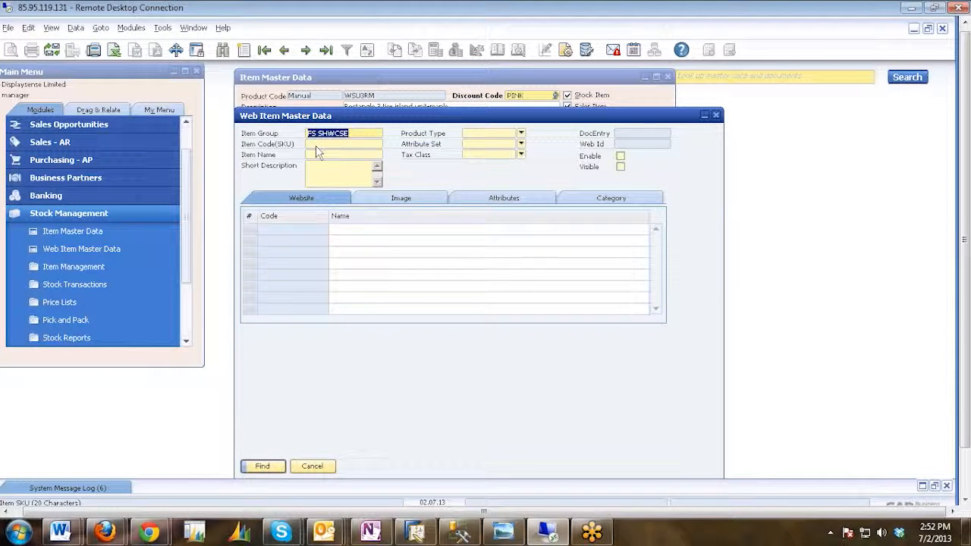
type("WSU3RM")
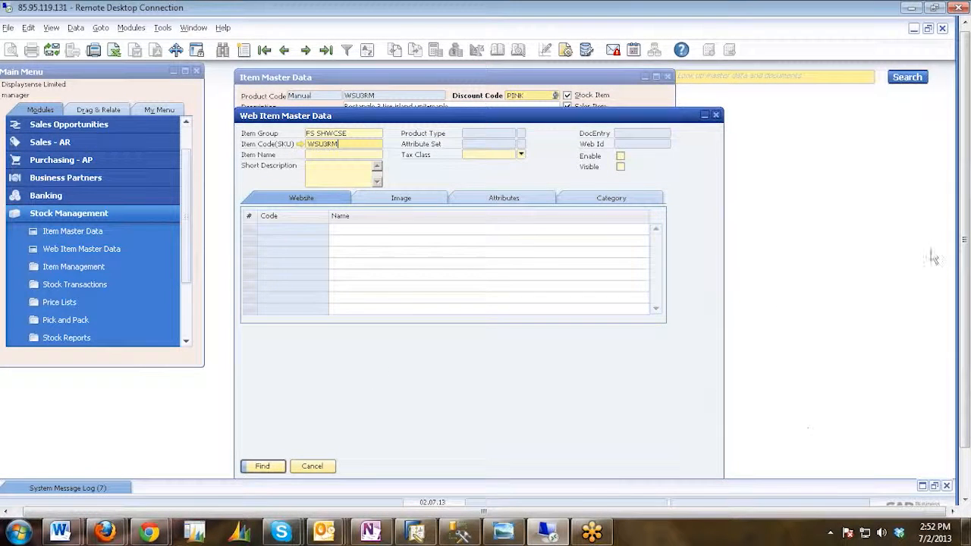
key("Return")
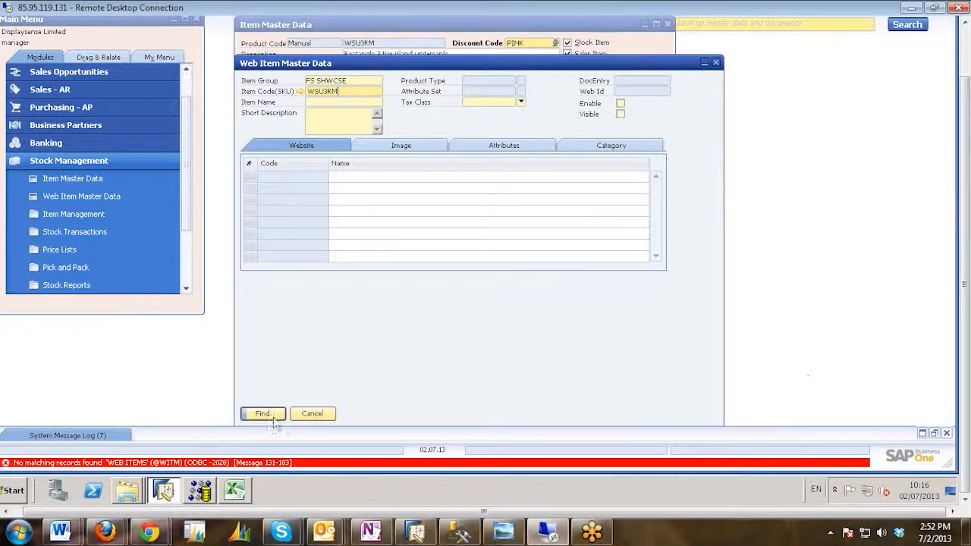
left_click(322, 415)
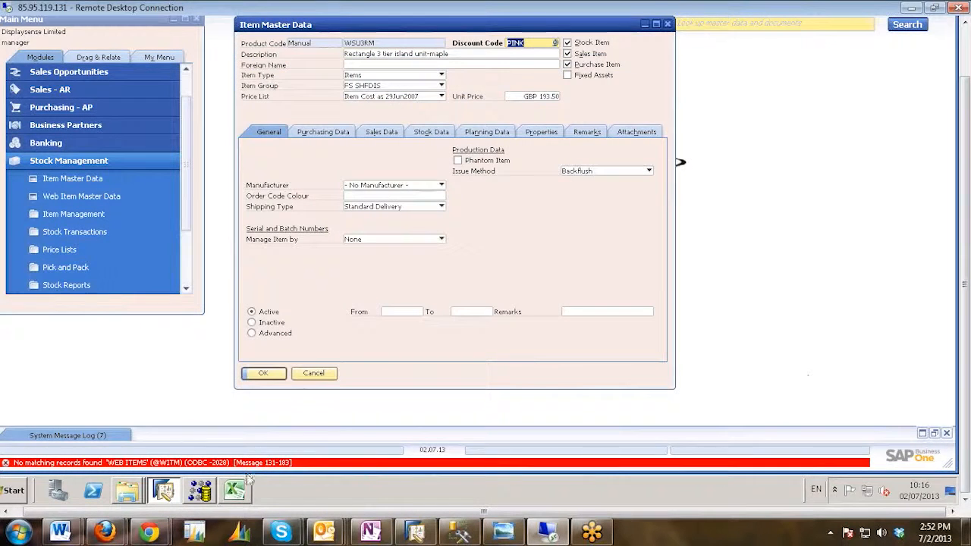
Copy product code WSU3RM again from Item Master Data and display the last record in a new Web Item Master Data window.
right_click(360, 46)
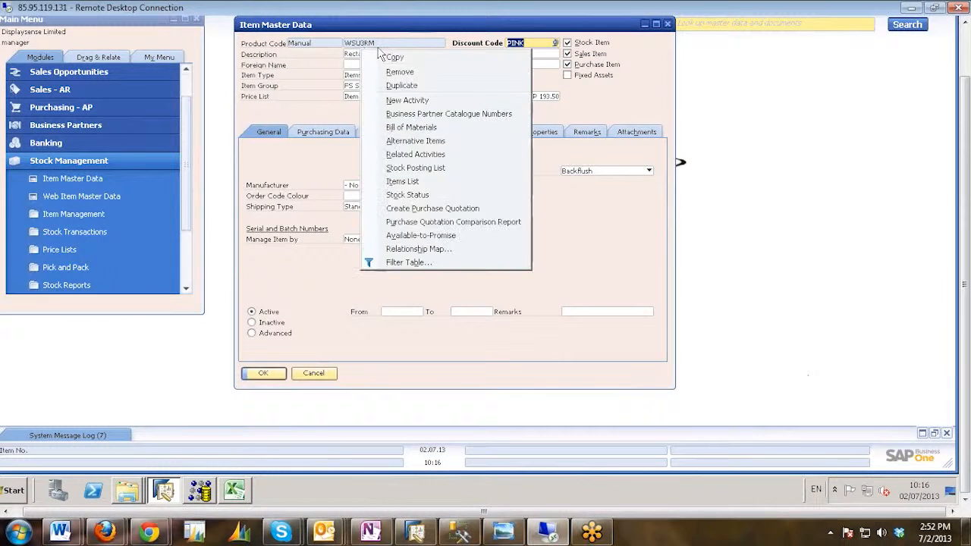
left_click(394, 61)
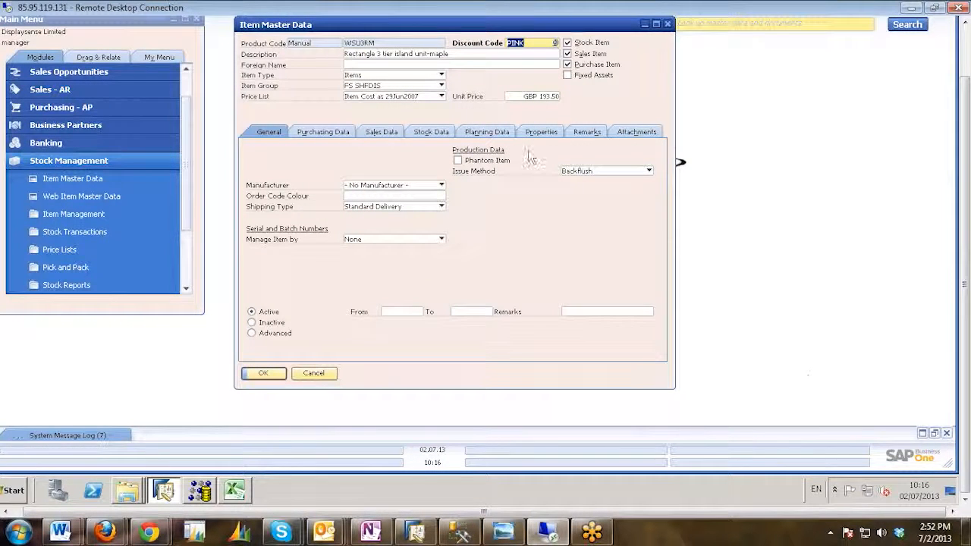
left_click(76, 196)
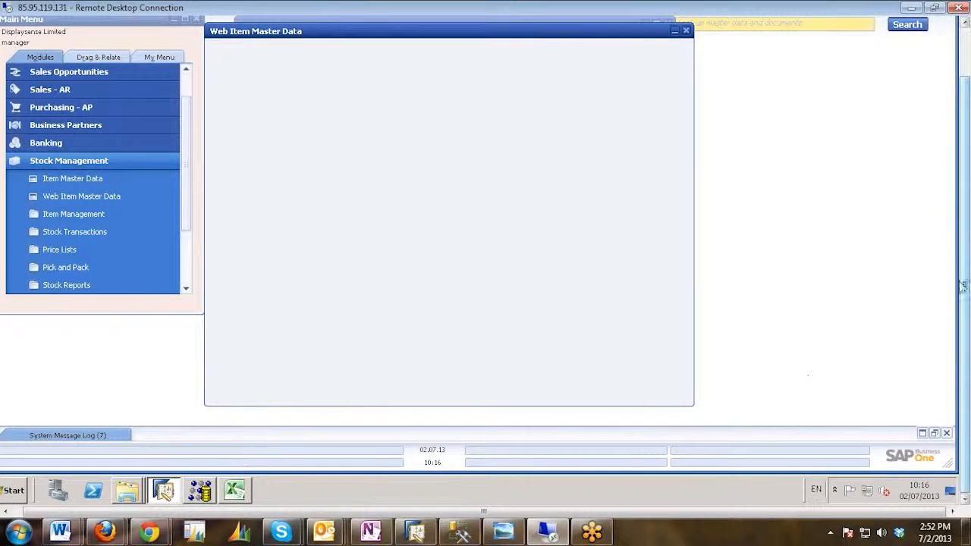
left_click_drag(965, 291, 925, 30)
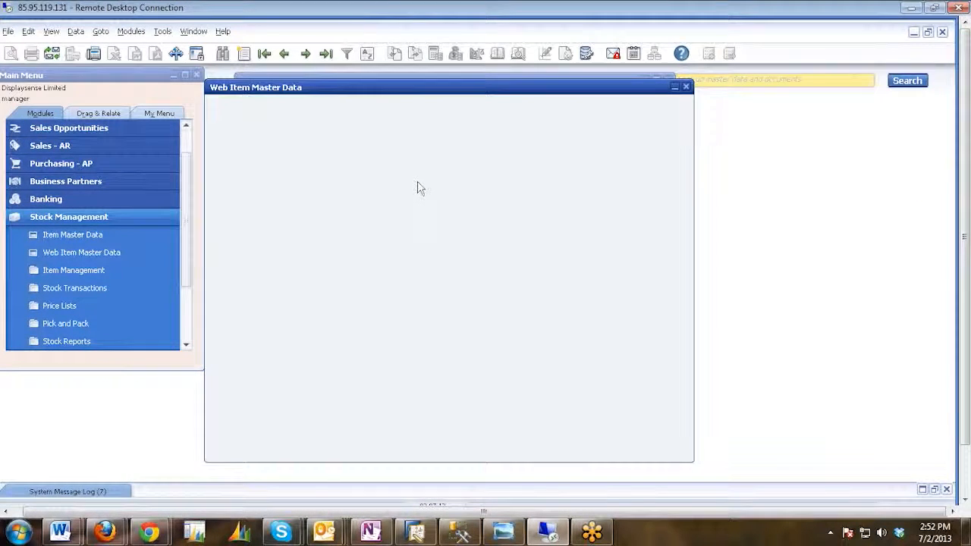
left_click(326, 54)
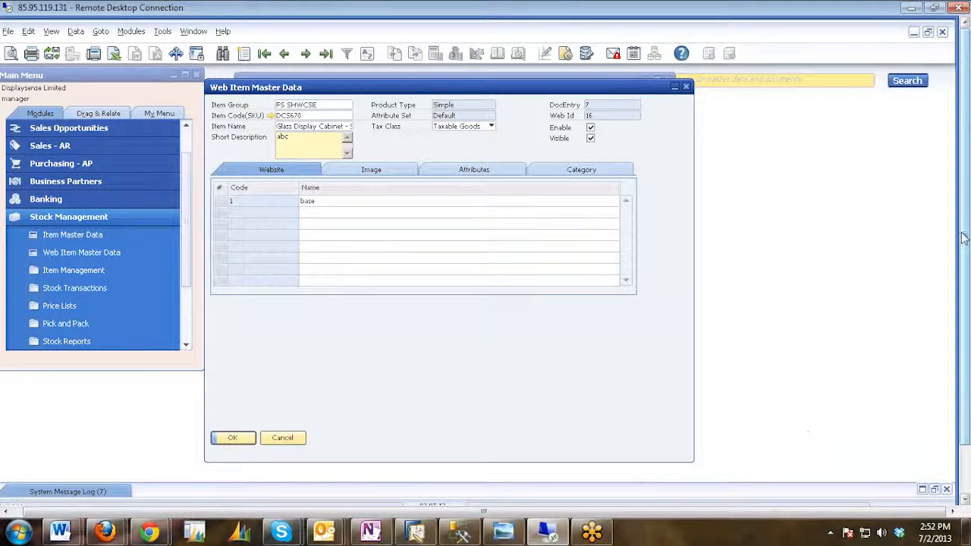
left_click_drag(965, 237, 965, 288)
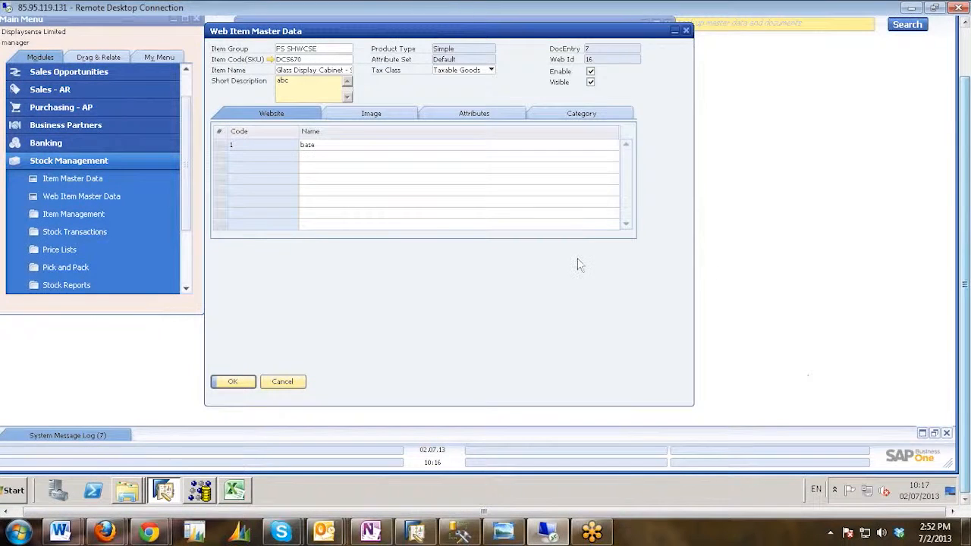
Switch back to the WITM - U_WITM1 workbook in Excel and examine the Code and Name cells of row 3.
left_click(234, 490)
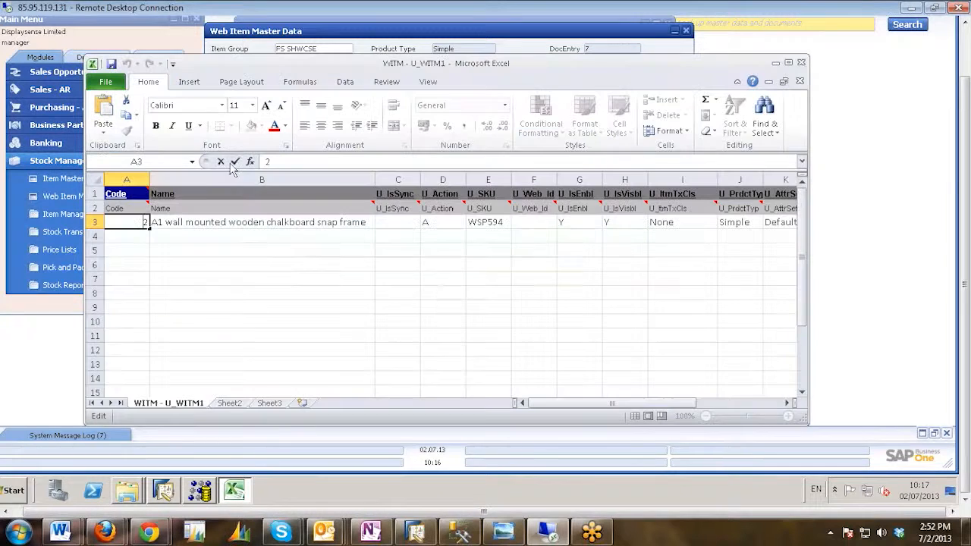
key("Return")
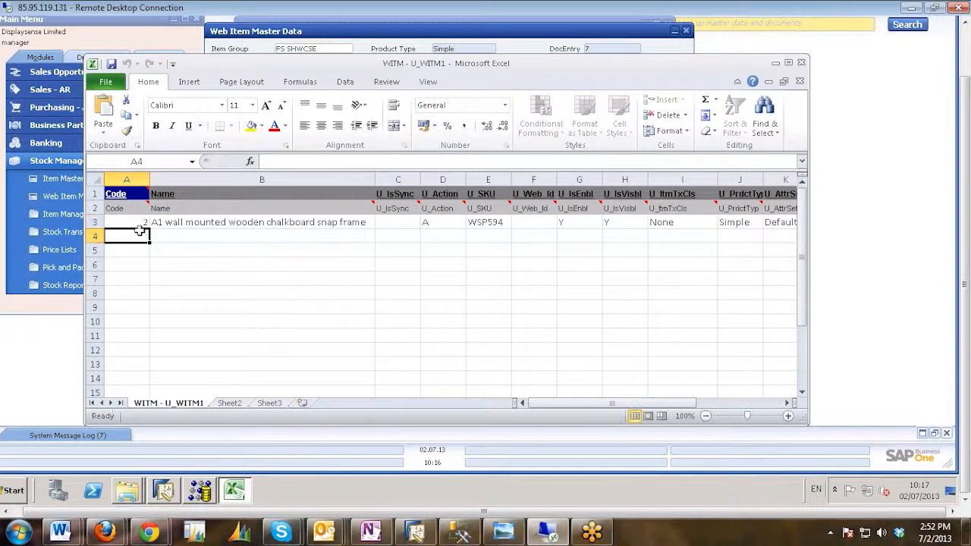
left_click(137, 222)
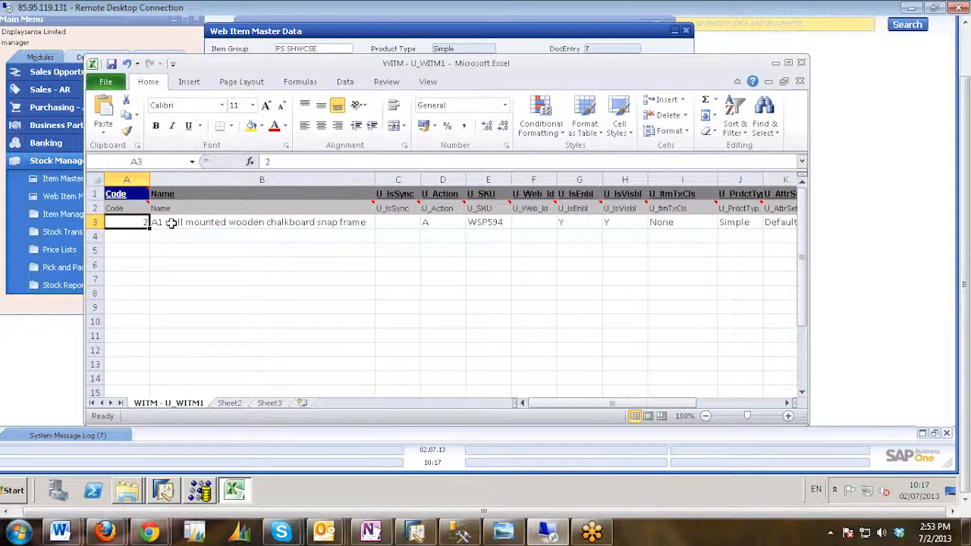
left_click(134, 237)
left_click(134, 222)
left_click(210, 223)
left_click(133, 221)
double_click(133, 221)
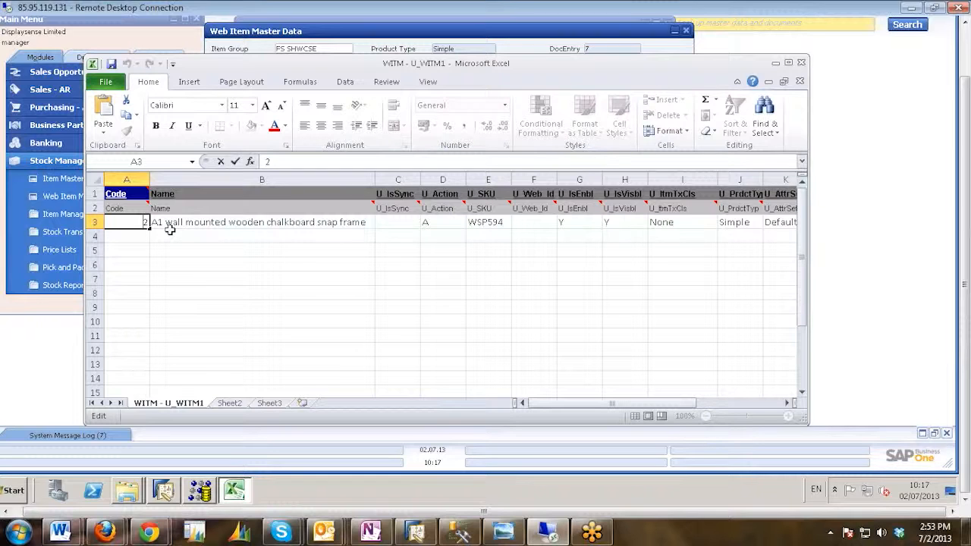
left_click(200, 223)
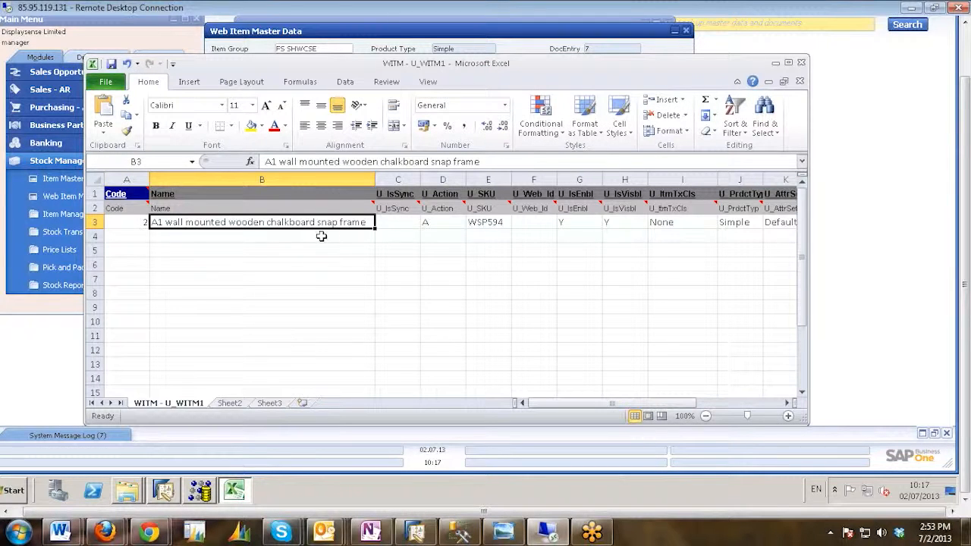
Delete the item name from the Name cell in row 3.
double_click(354, 222)
double_click(355, 222)
left_click(370, 222)
left_click_drag(369, 222, 141, 221)
key("BackSpace")
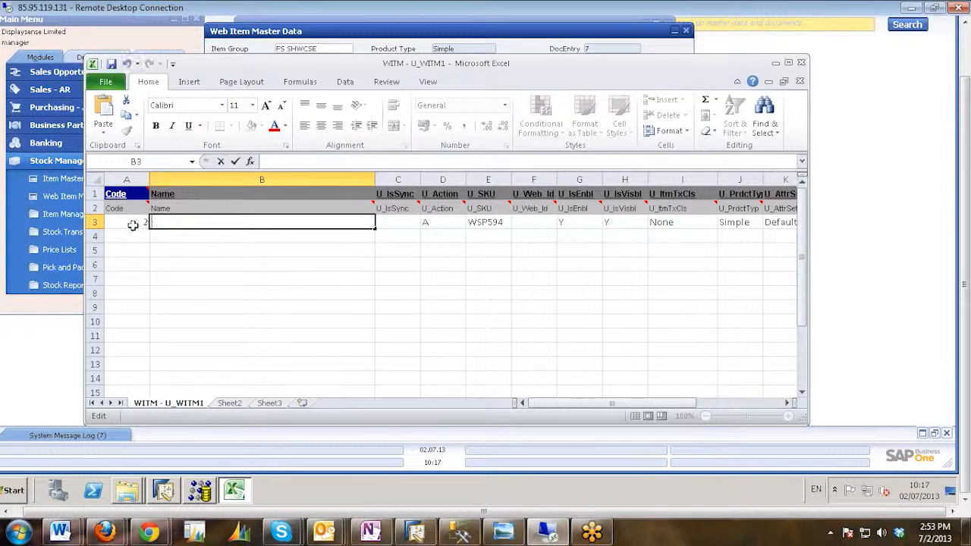
Set the Code in row 3 to 8.
double_click(132, 225)
key("BackSpace")
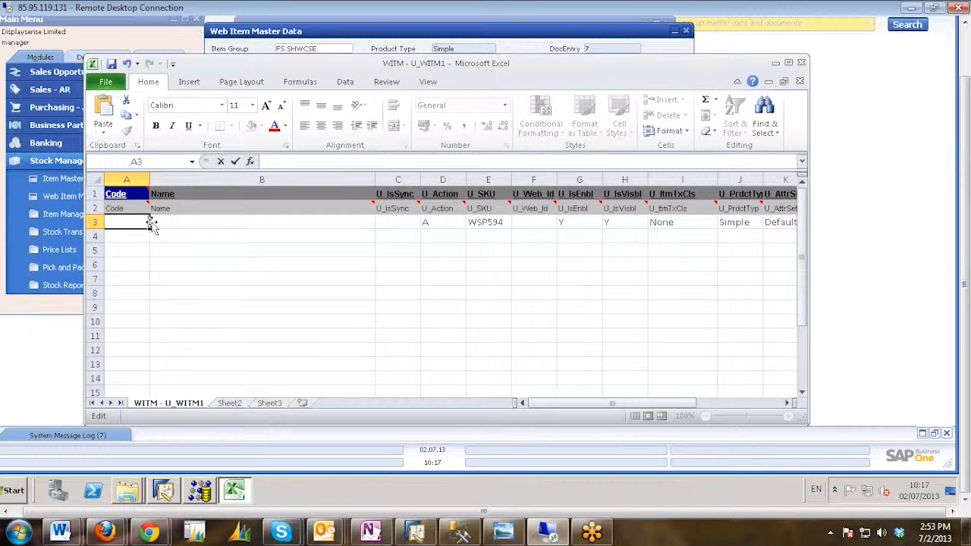
type("8")
left_click(177, 224)
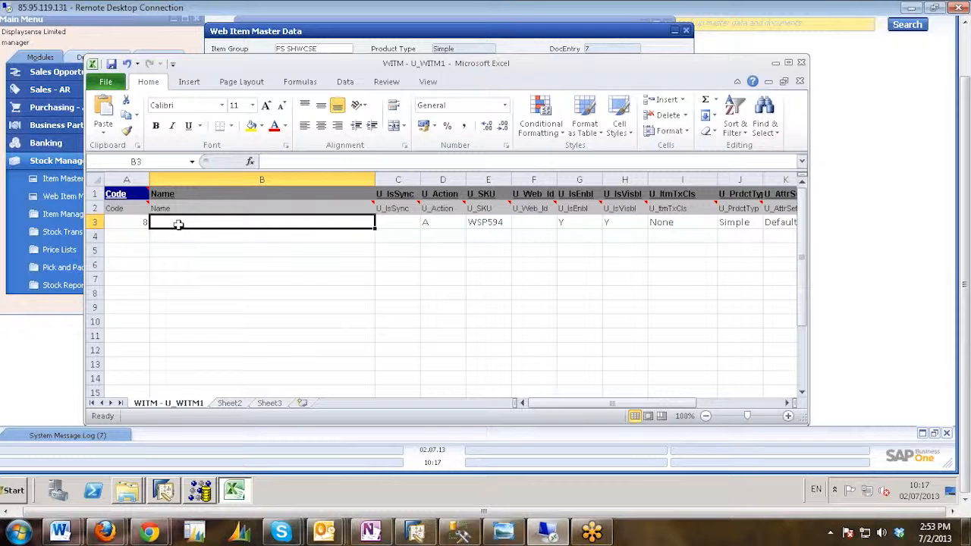
Replace the U_SKU value in row 3 with the copied product code WSU3RM.
double_click(181, 223)
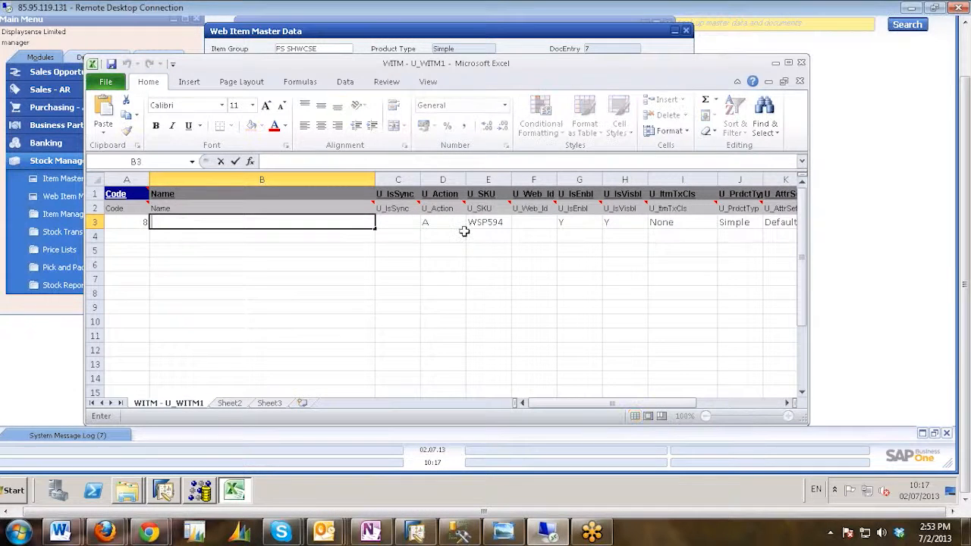
left_click(497, 224)
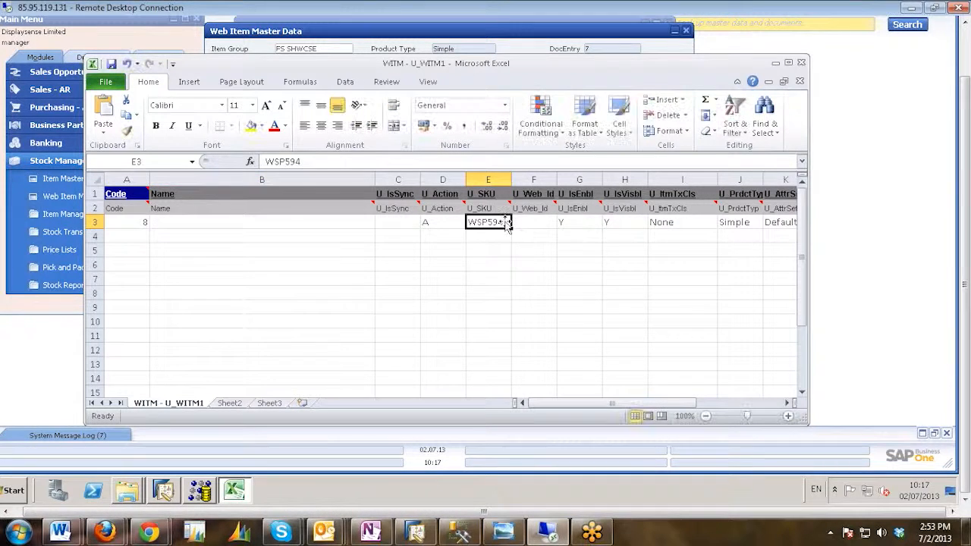
double_click(475, 221)
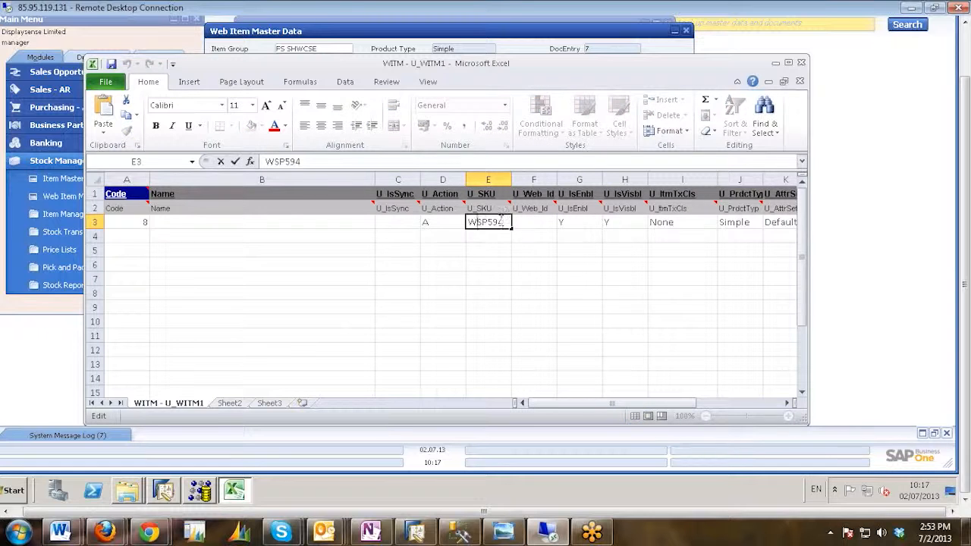
double_click(470, 221)
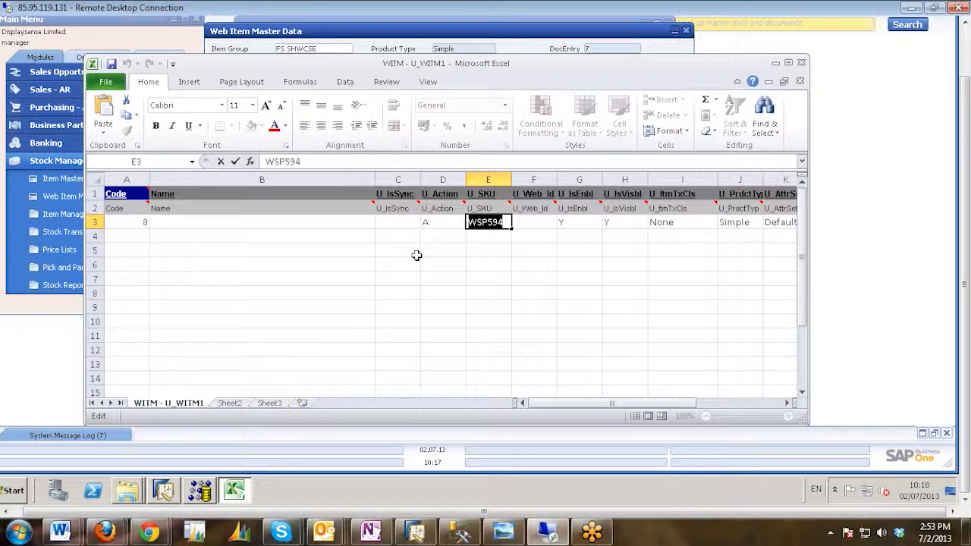
type("WSU2RM")
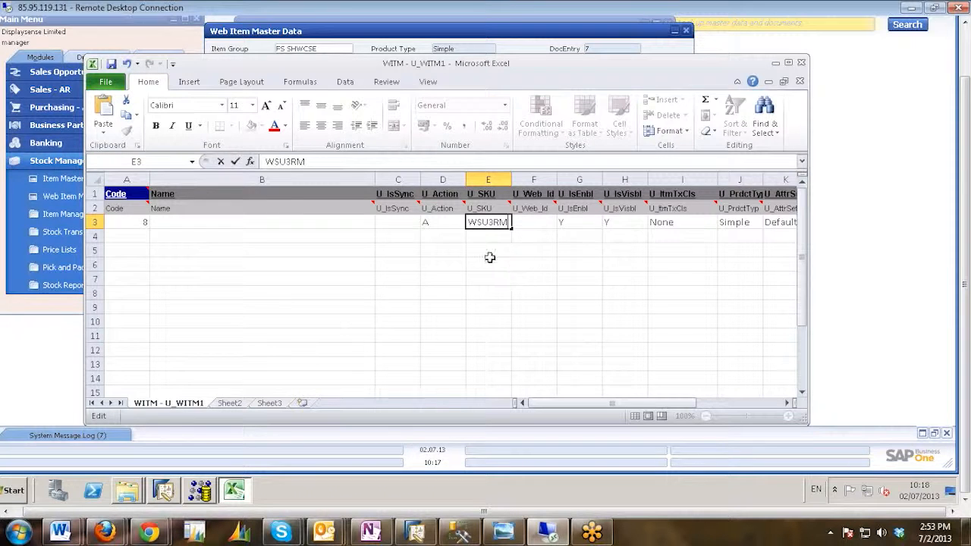
key("Return")
left_click(491, 222)
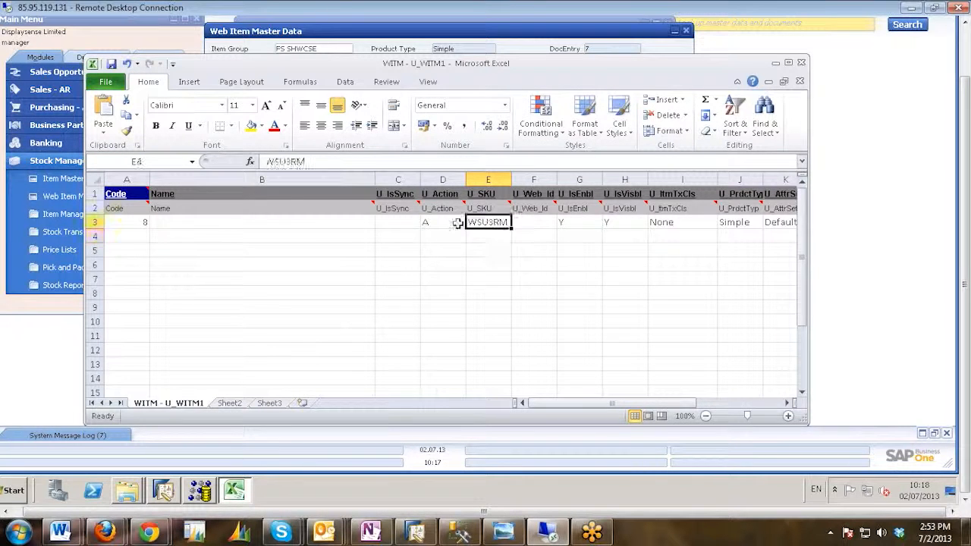
Switch to SAP Business One and copy the description "Rectangle 3 tier island unit-maple" of item WSU3RM from Item Master Data.
left_click(309, 223)
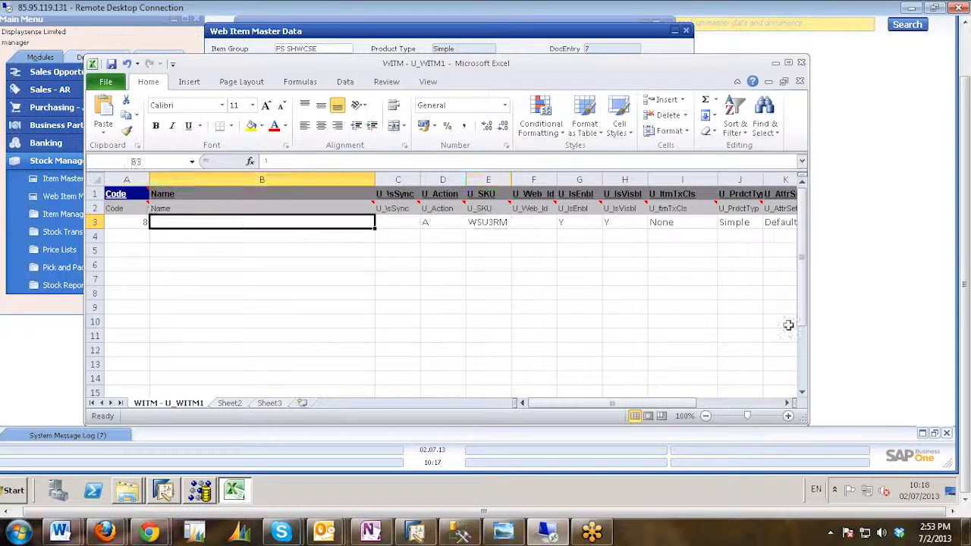
left_click(163, 491)
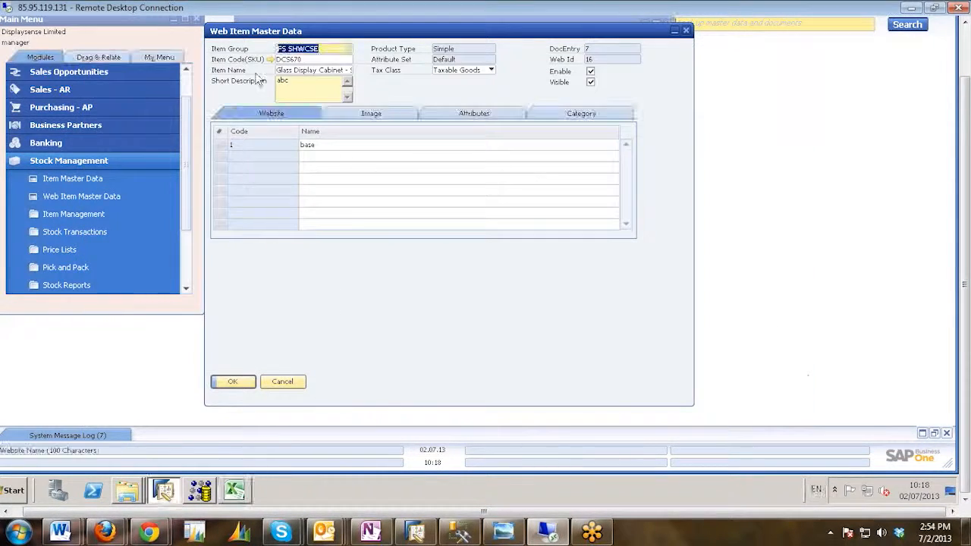
left_click_drag(362, 38, 423, 88)
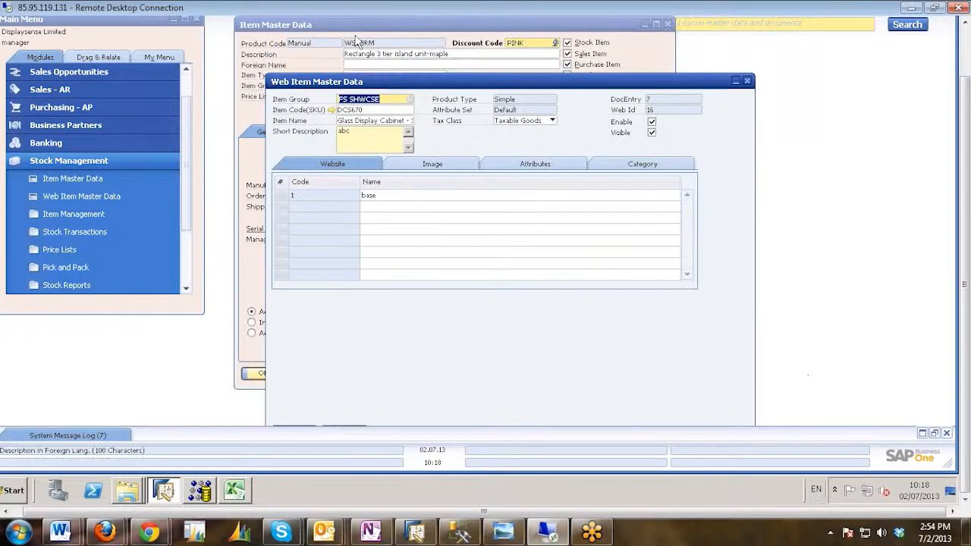
left_click(404, 46)
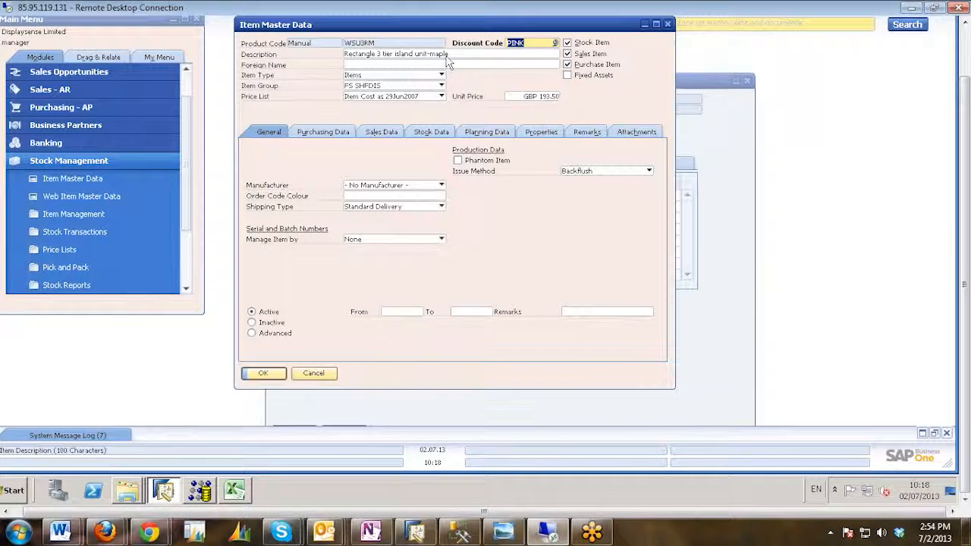
left_click(457, 55)
key("ctrl+c")
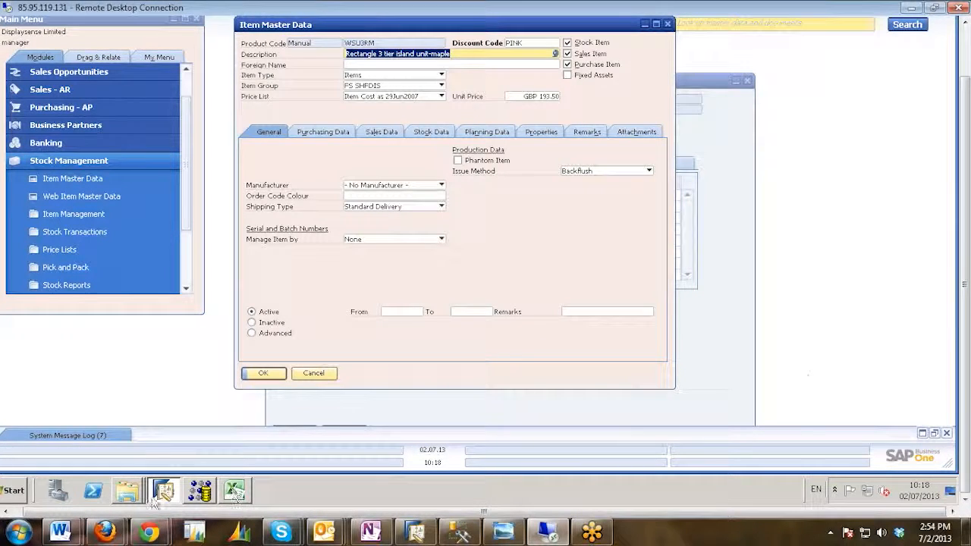
Return to the WITM - U_WITM1 workbook in Excel and paste "Rectangle 3 tier island unit-maple" into the Name cell of row 3.
left_click(235, 493)
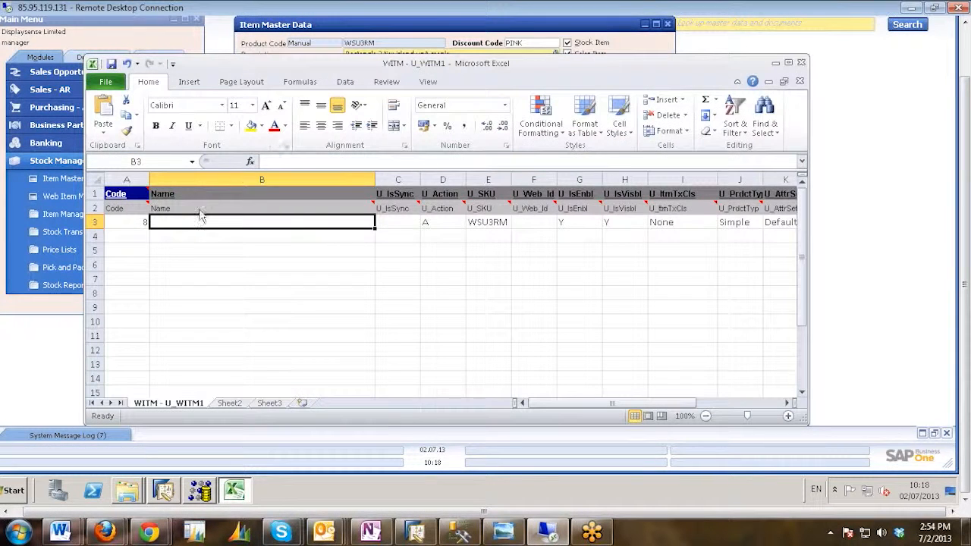
double_click(194, 222)
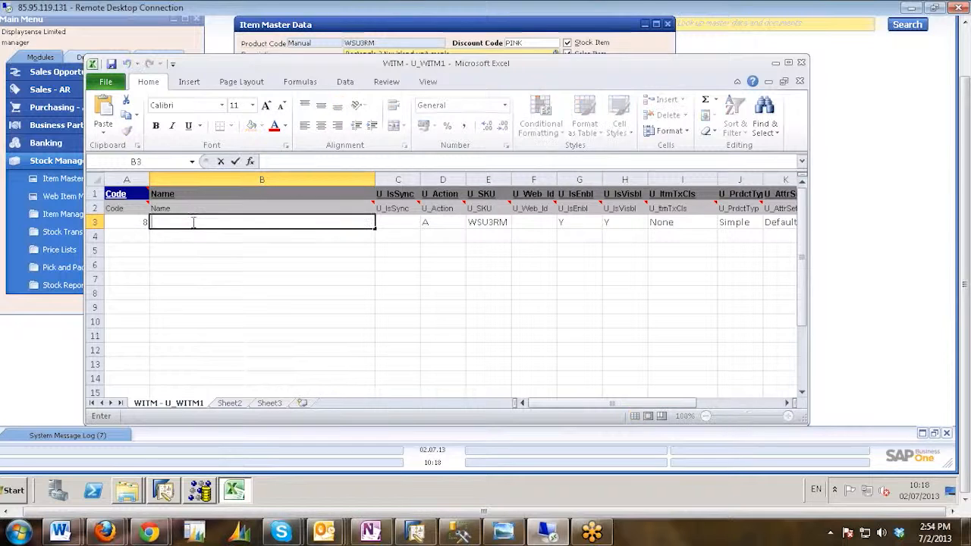
key("ctrl+v")
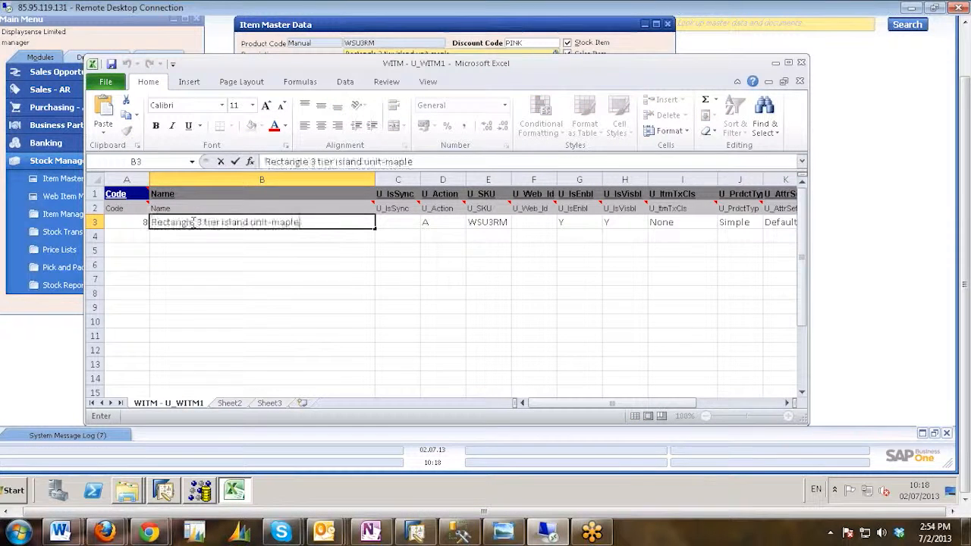
left_click(401, 222)
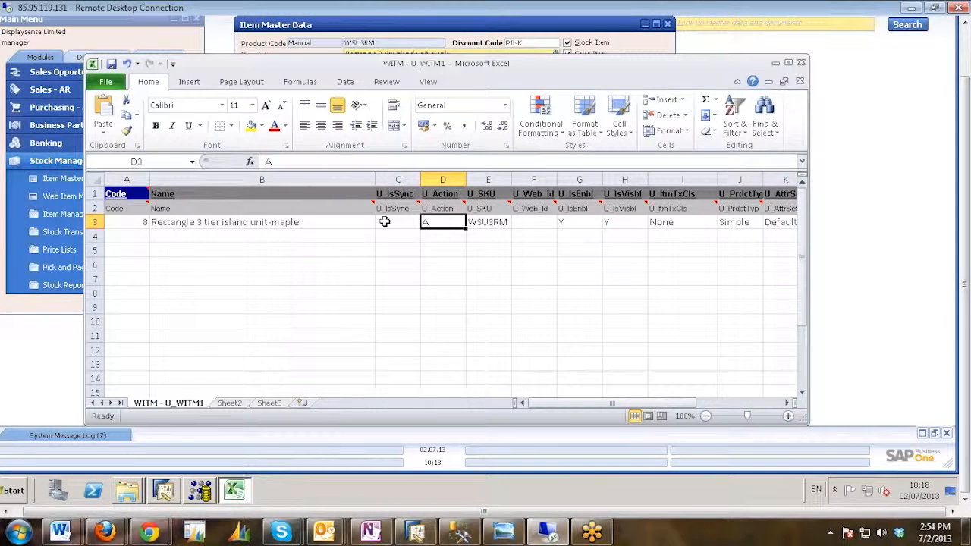
Examine the U_IsSync, U_Action, U_SKU, U_Web_Id, U_IsEnbl and U_IsVisbl cells of row 3.
left_click(384, 221)
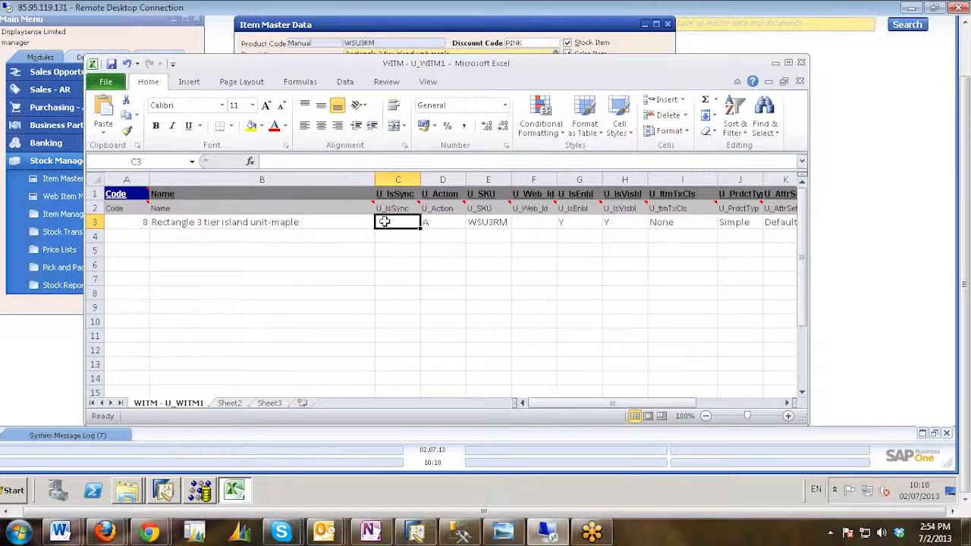
left_click(398, 235)
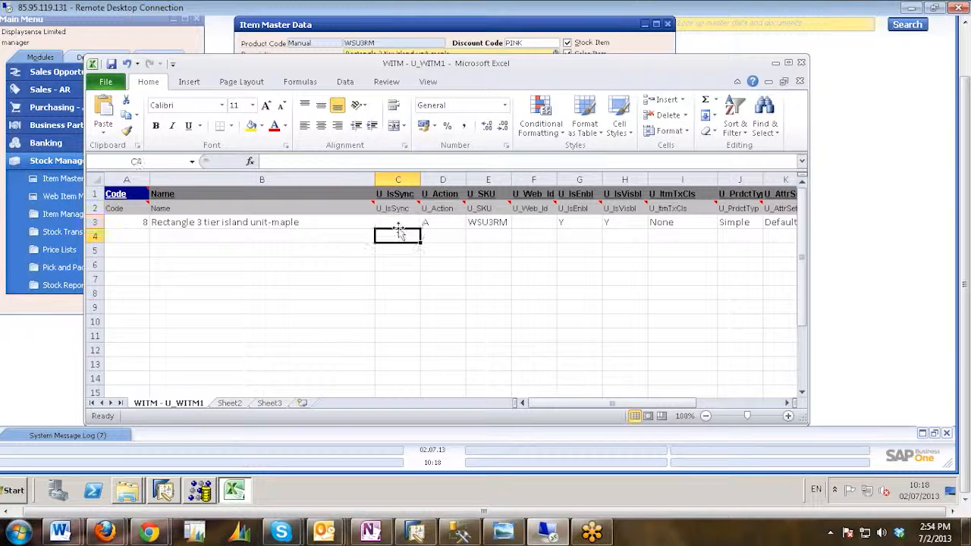
left_click(399, 219)
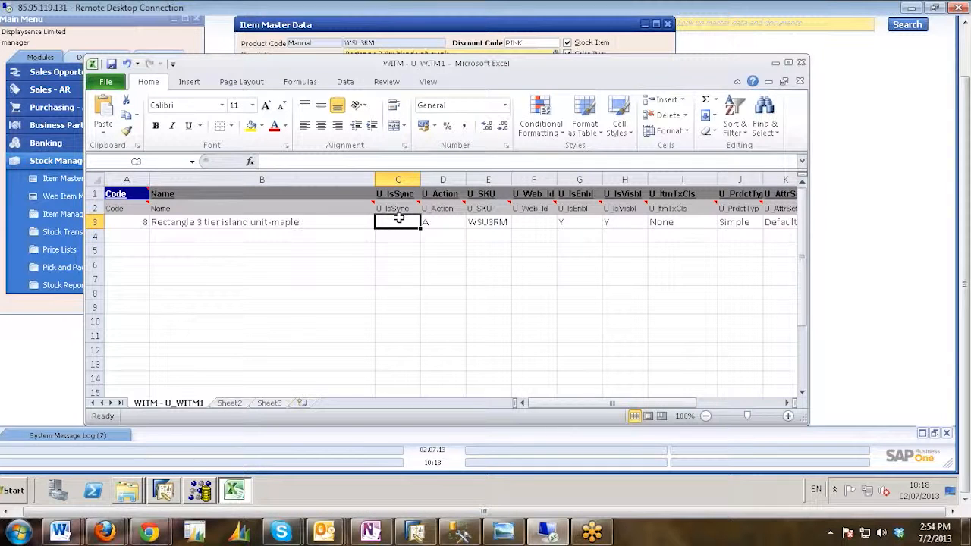
left_click(453, 224)
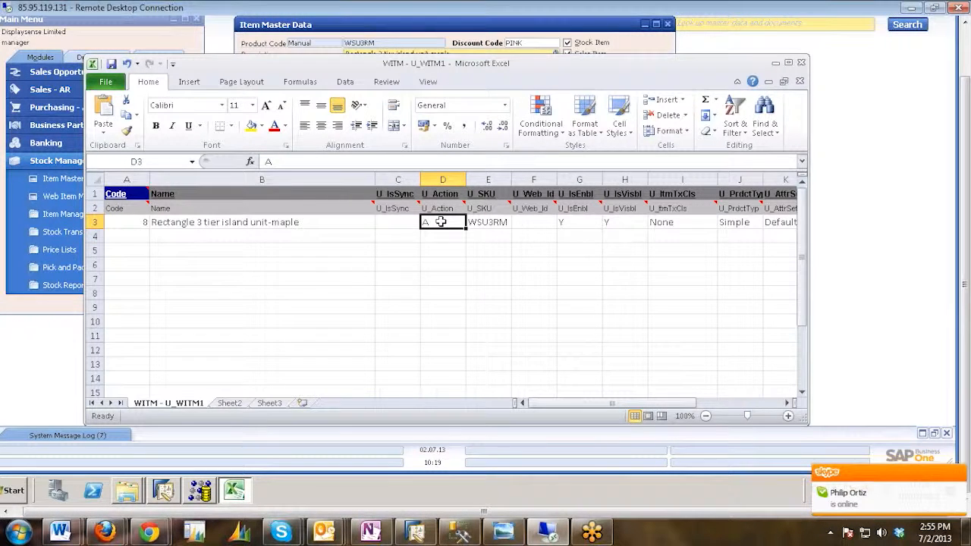
left_click(493, 222)
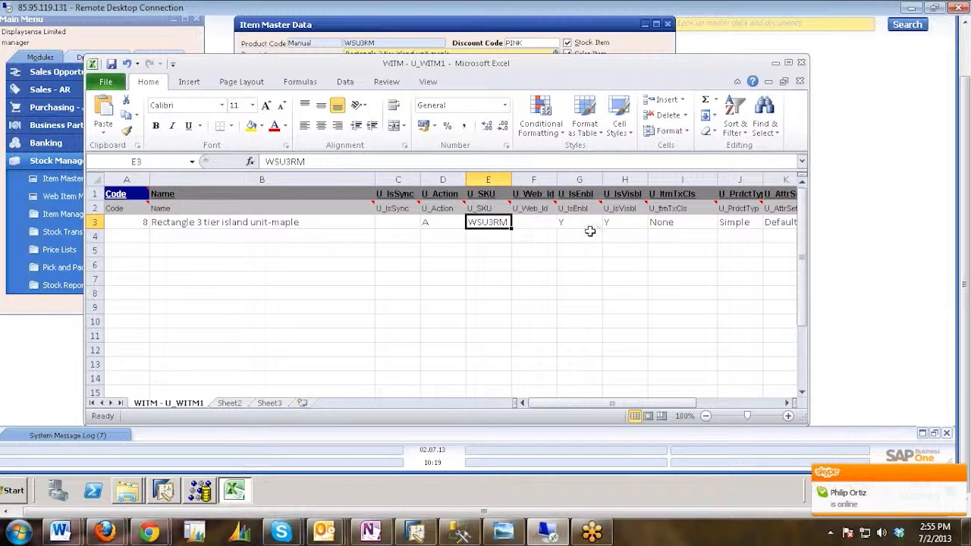
left_click(550, 221)
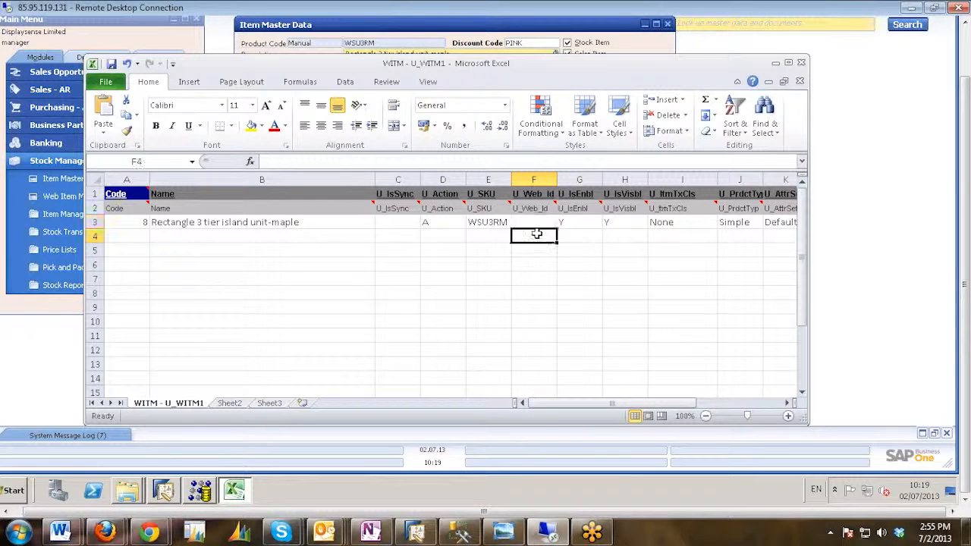
left_click(584, 222)
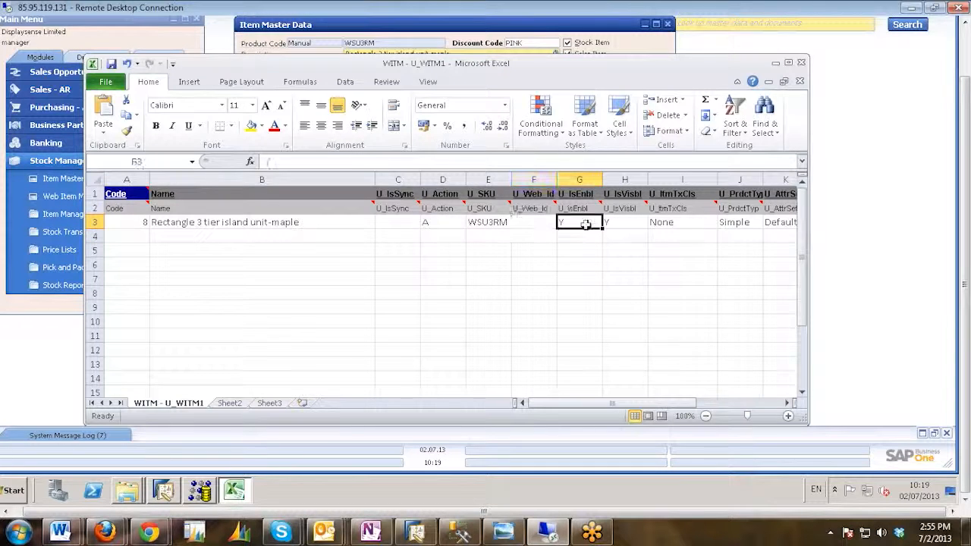
left_click(528, 222)
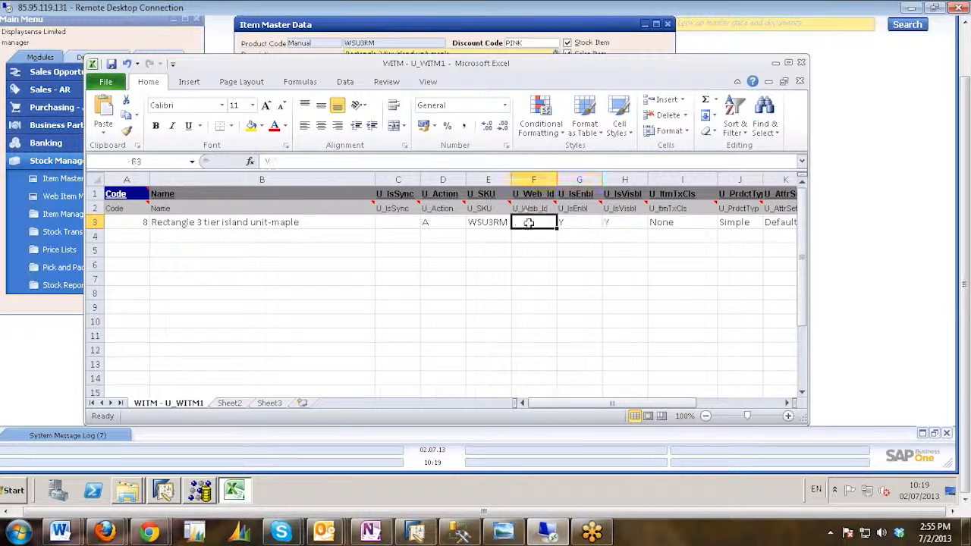
left_click(582, 222)
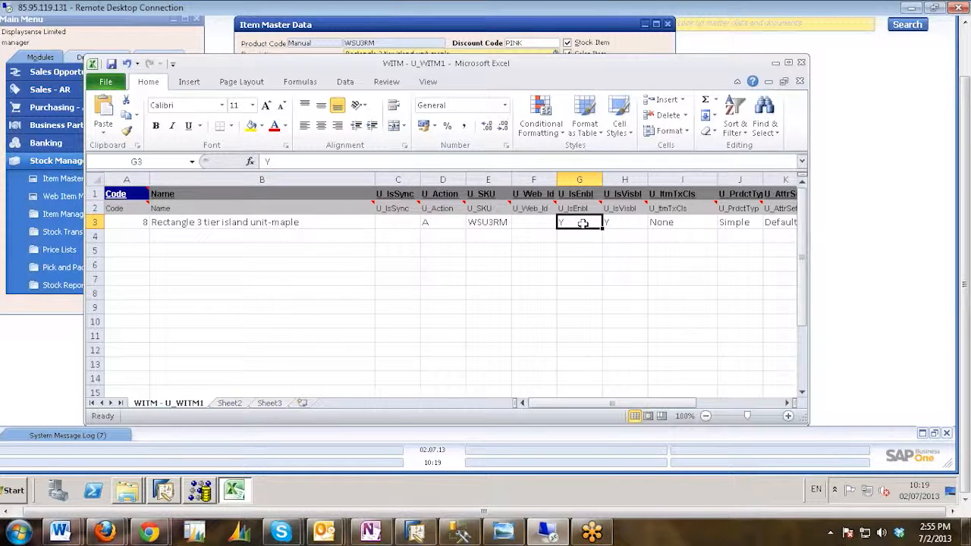
key("Return")
left_click(576, 220)
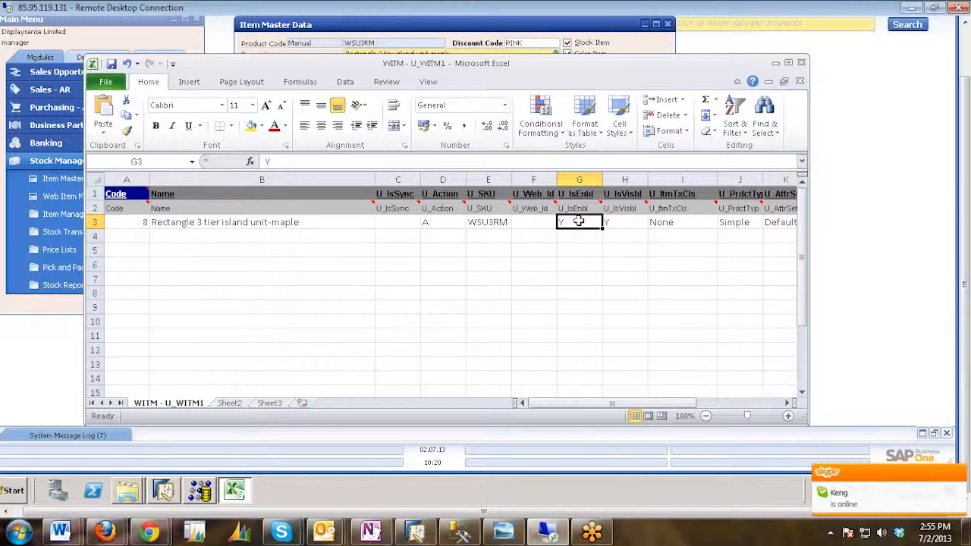
left_click(620, 223)
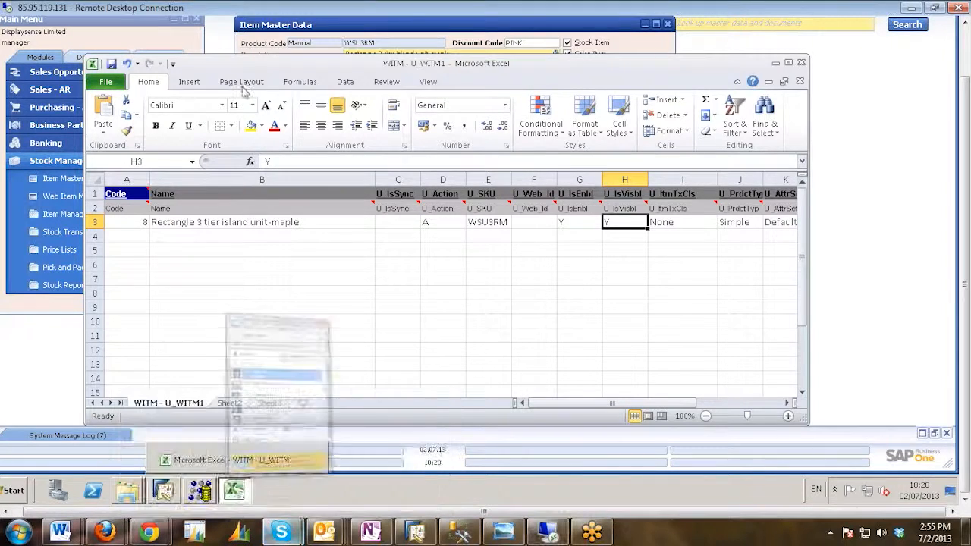
Set the online status in Skype to Do Not Disturb and close the Skype window.
left_click(180, 71)
left_click(236, 116)
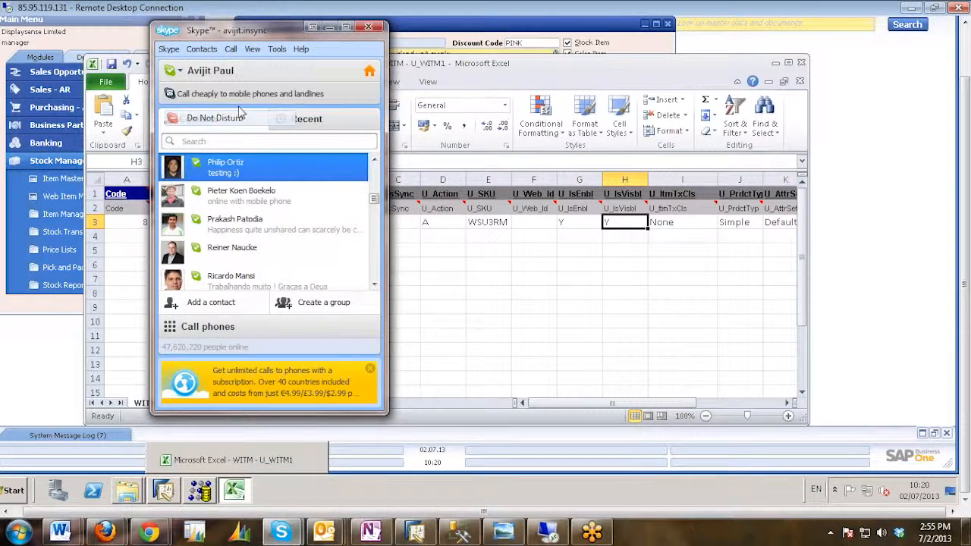
left_click(577, 320)
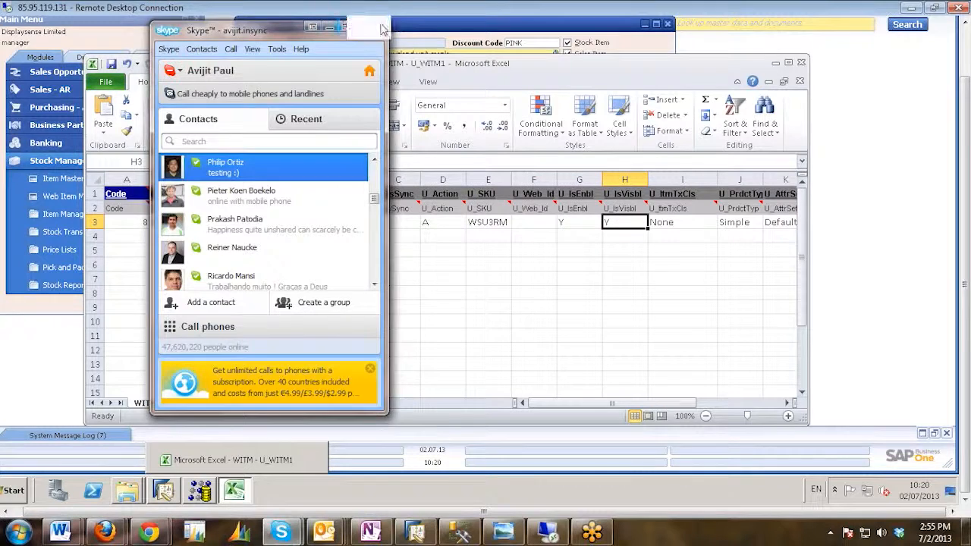
left_click(382, 28)
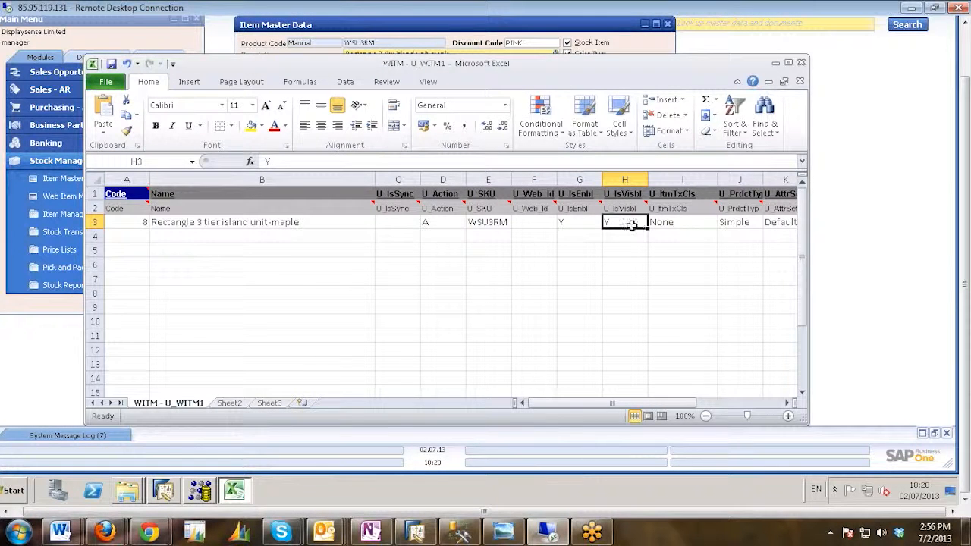
Open the U_ItmTxCls cell of row 3 for editing and select its entire text.
key("Tab")
left_click(635, 221)
left_click(693, 220)
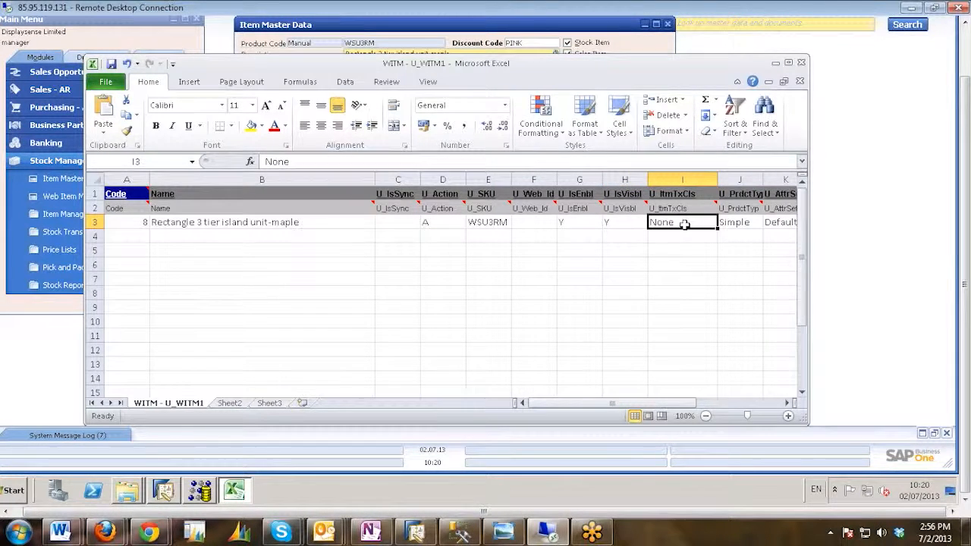
double_click(682, 223)
left_click_drag(683, 222, 642, 226)
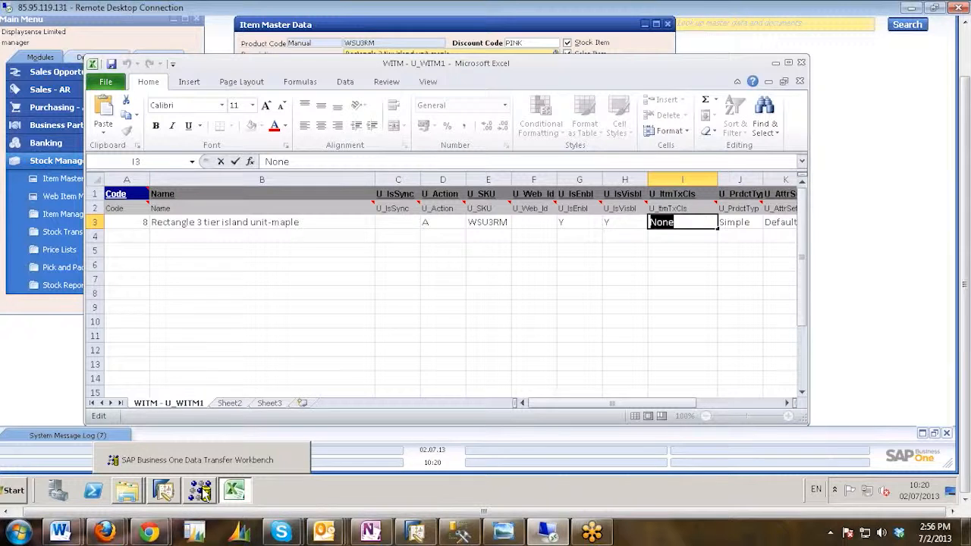
Check the Tax Class of item DCS670 in SAP Business One's Web Item Master Data and return to the WITM workbook in Excel.
left_click(164, 491)
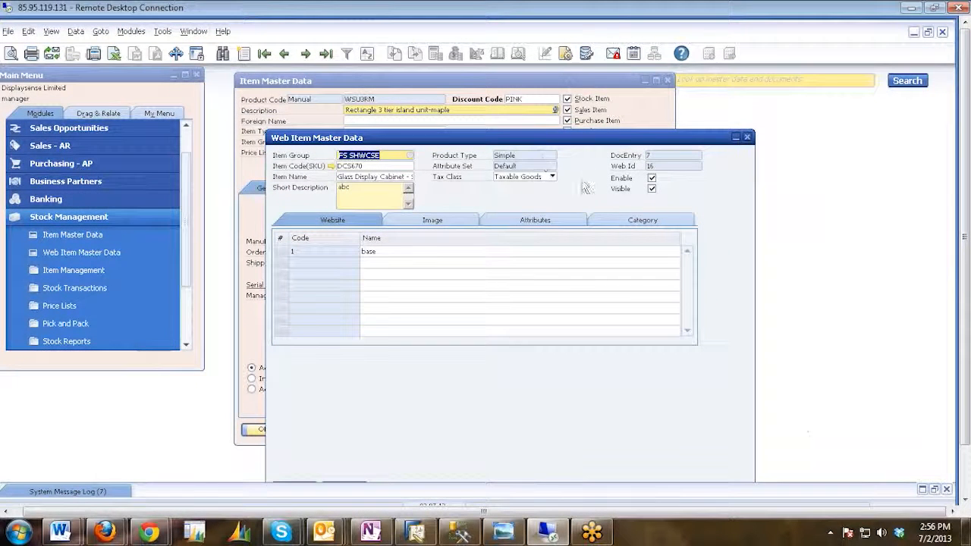
right_click(516, 177)
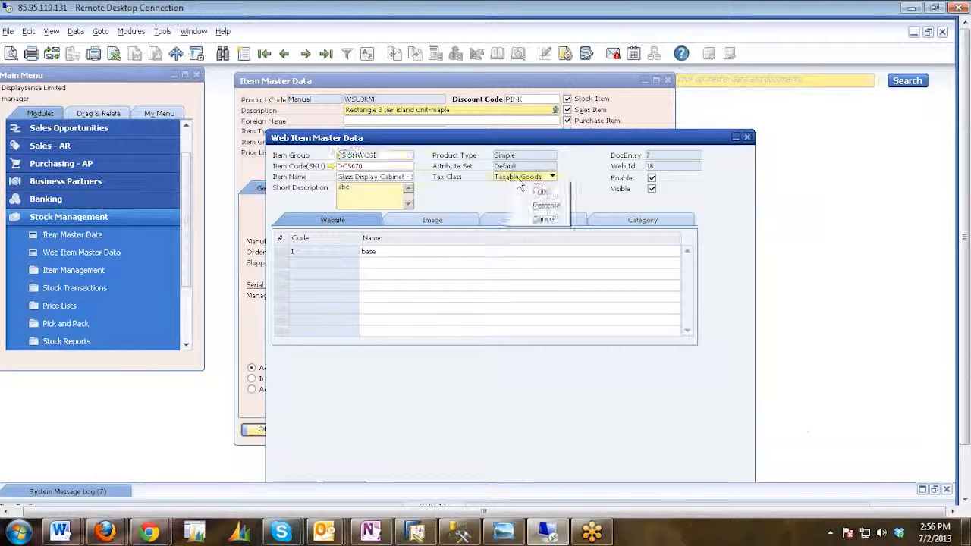
left_click(584, 209)
left_click_drag(963, 253, 964, 307)
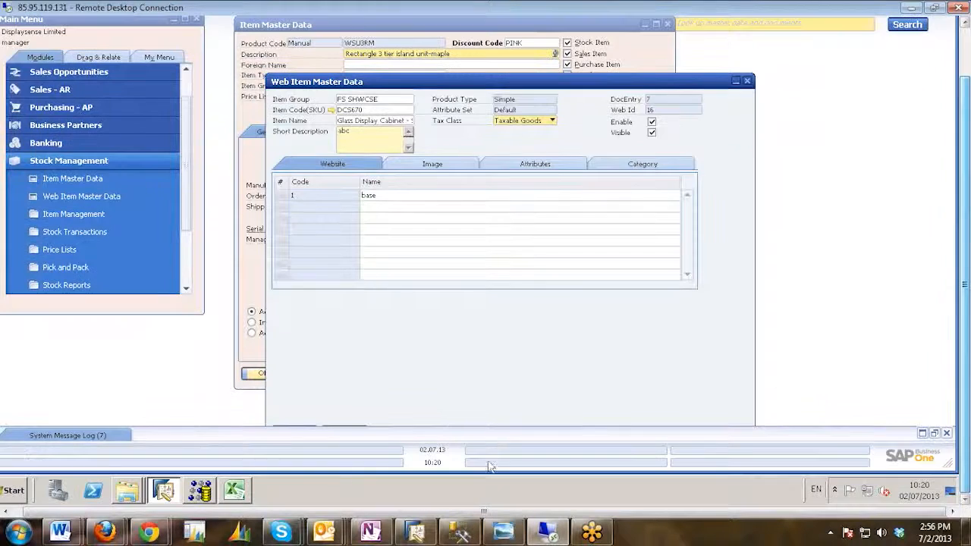
left_click(233, 490)
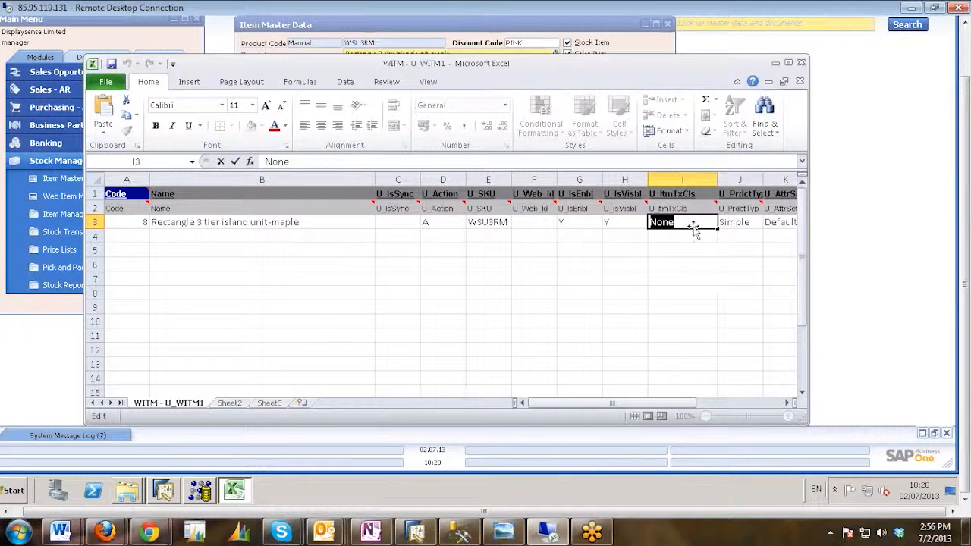
Set the U_ItmTxCls cell of row 3 to Taxable Goods and check the U_PrdctTyp and U_AttrSet cells.
type("Taxable Goods")
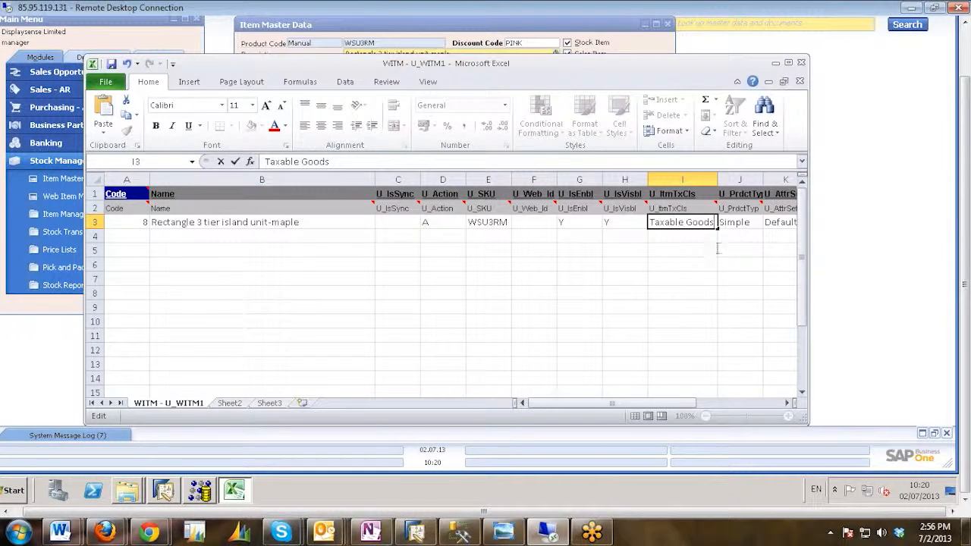
left_click(737, 222)
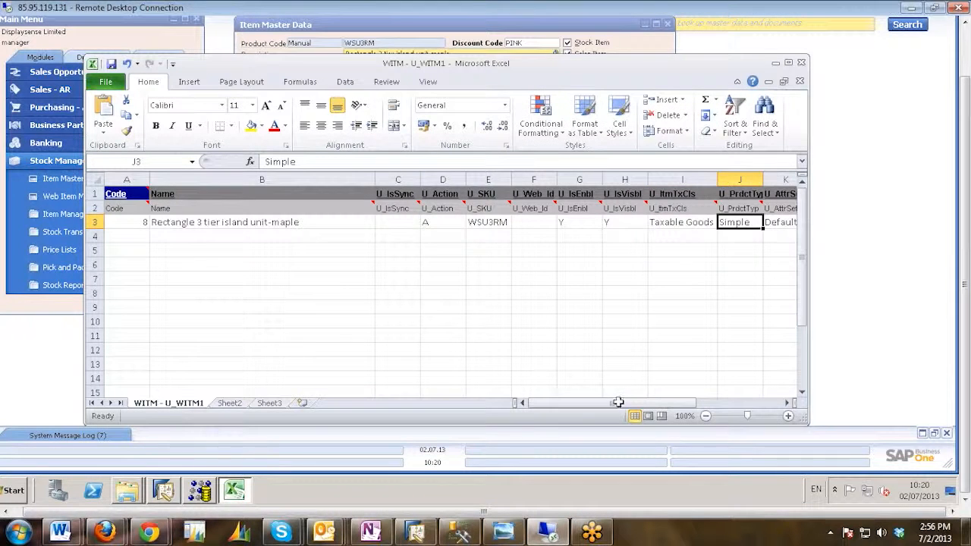
left_click_drag(668, 404, 721, 404)
left_click(786, 404)
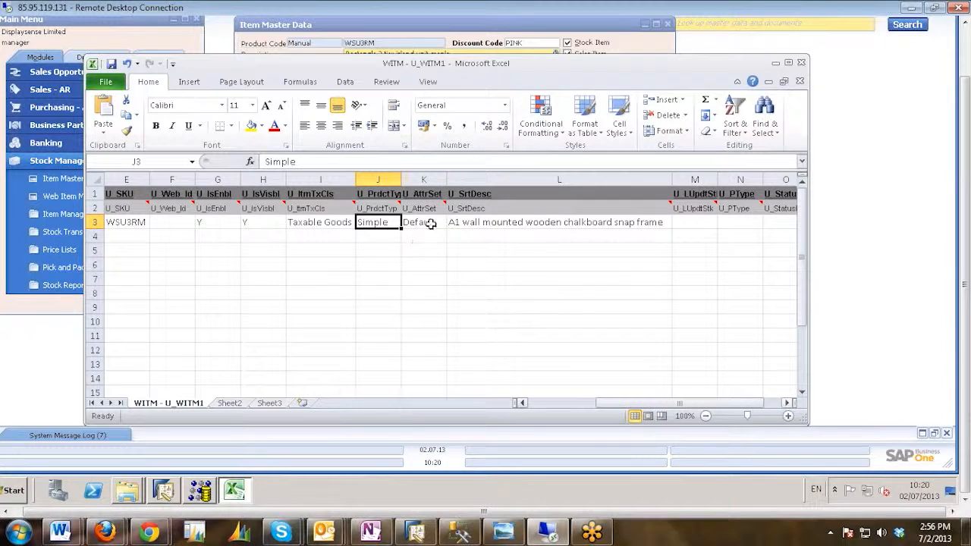
left_click(430, 222)
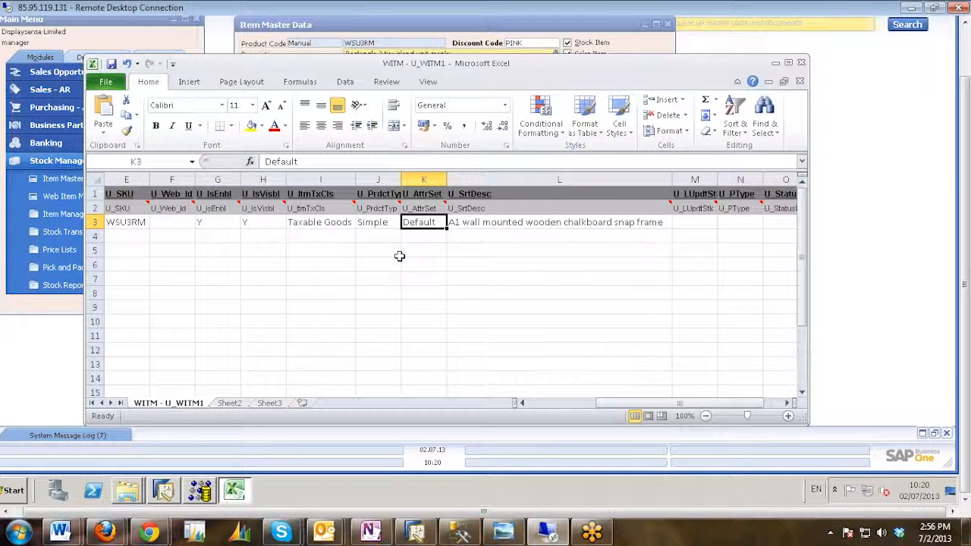
Replace the short description in the U_SrtDesc cell of row 3 with the copied text Taxable Goods.
left_click(500, 222)
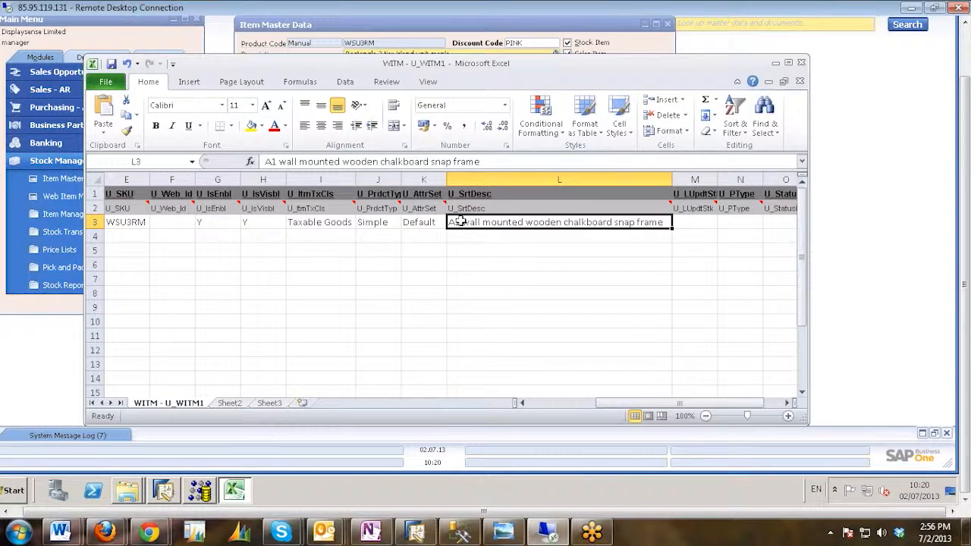
double_click(666, 224)
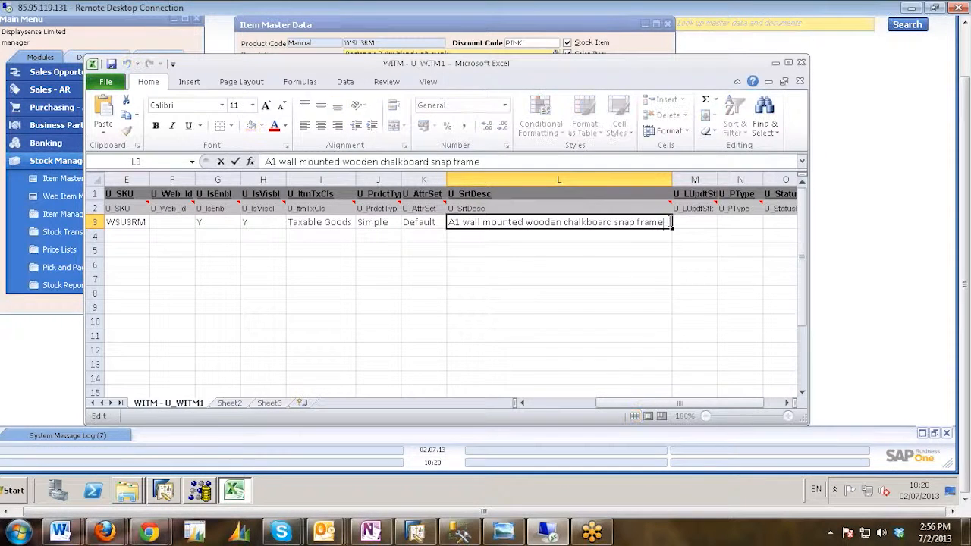
key("shift+Home")
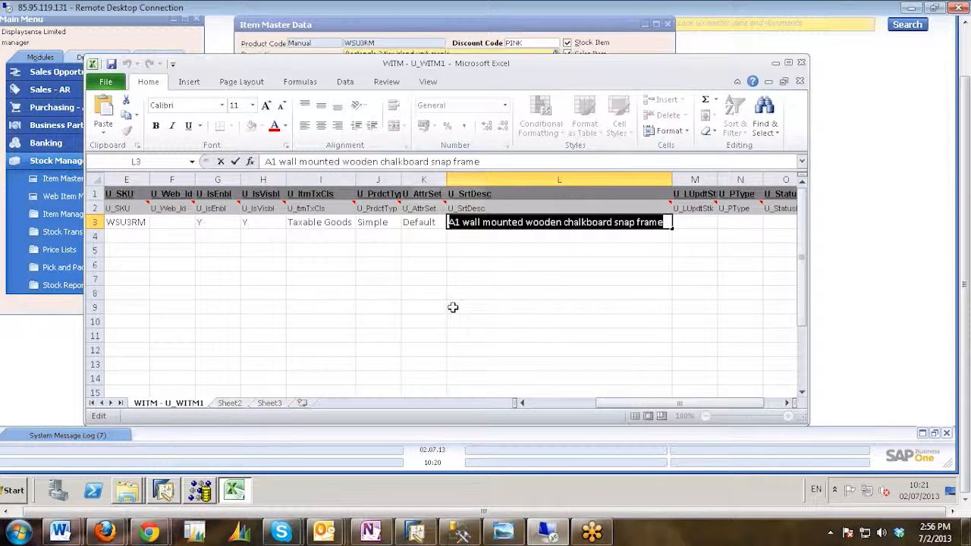
type("Taxable Goods")
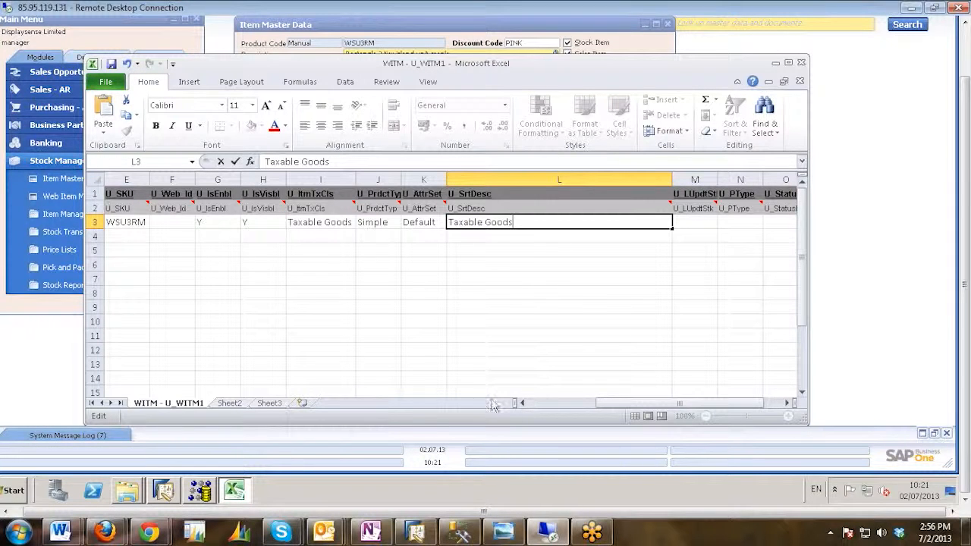
Copy the Name text of row 3, Rectangle 3 tier island unit-maple, into its U_SrtDesc cell, replacing the content.
left_click(524, 404)
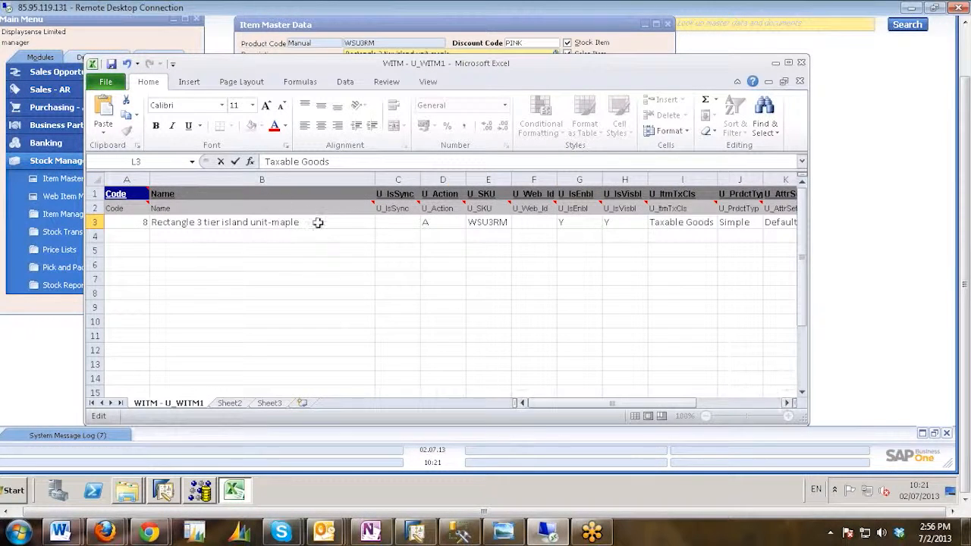
left_click(315, 222)
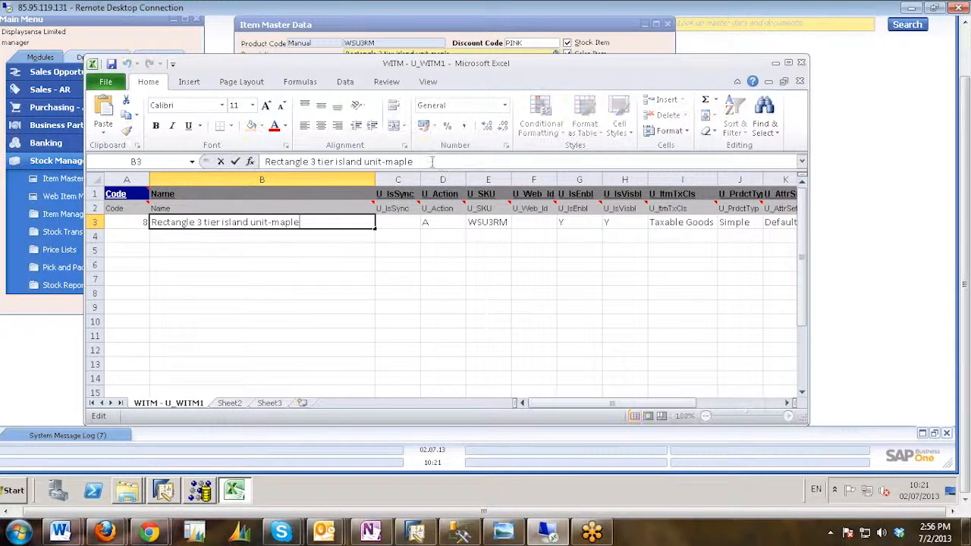
left_click(362, 162)
left_click_drag(413, 162, 274, 264)
key("ctrl+c")
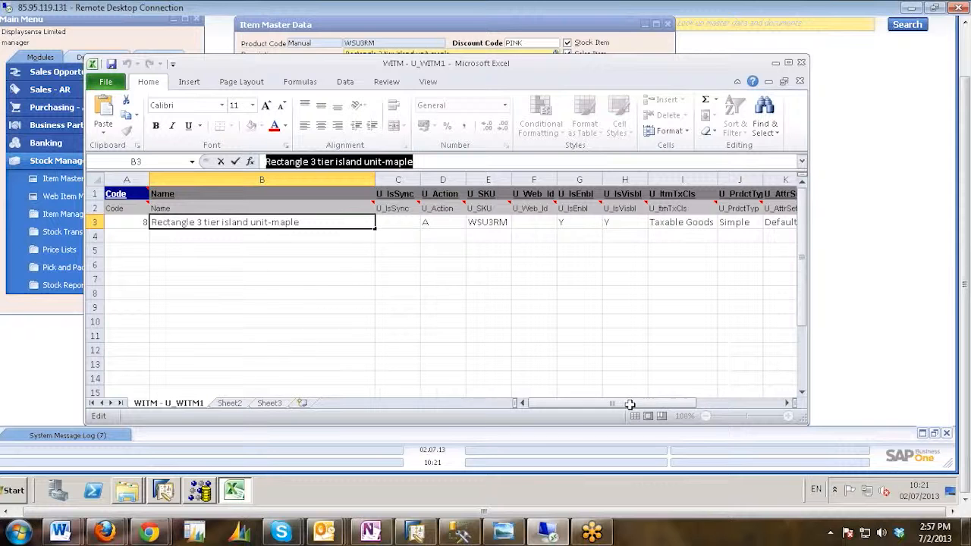
left_click_drag(634, 403, 719, 402)
left_click(484, 226)
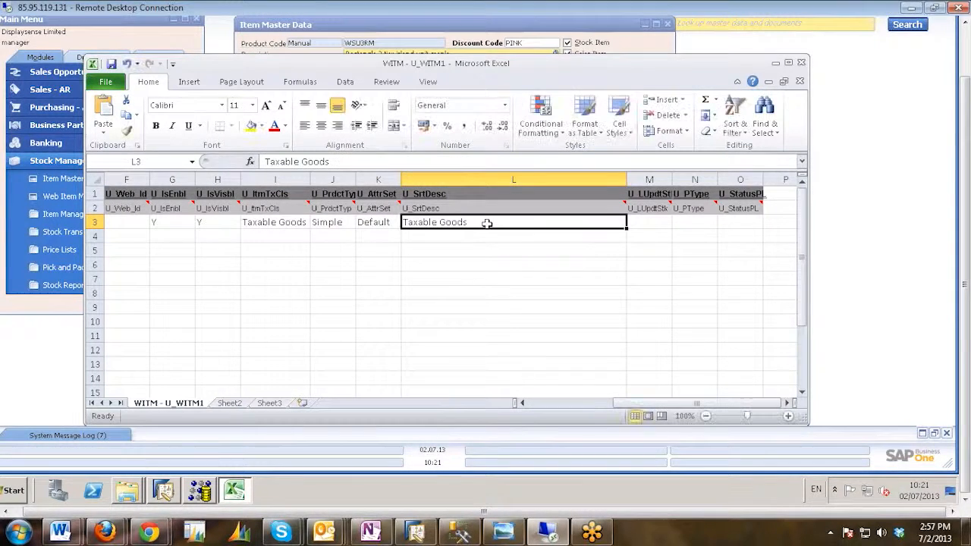
double_click(480, 222)
left_click_drag(476, 222, 386, 221)
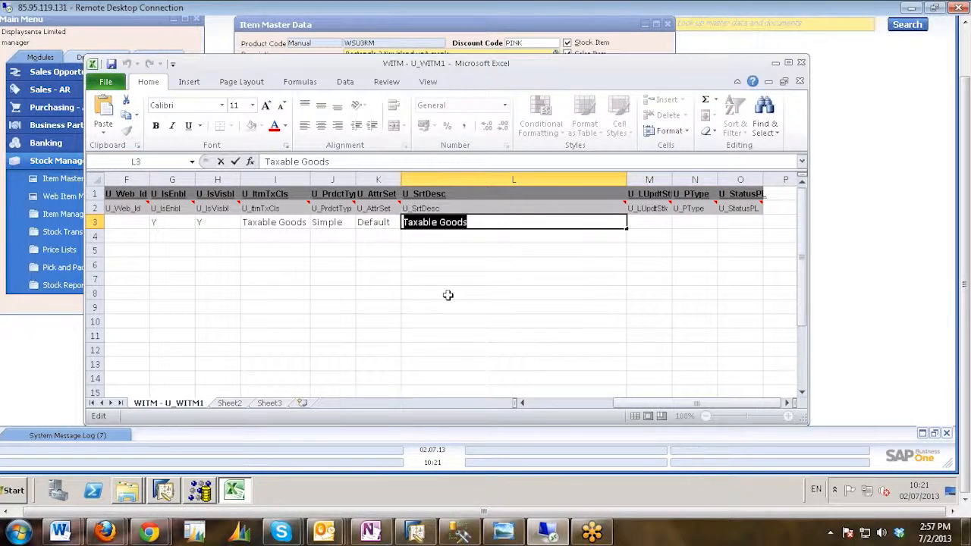
key("ctrl+v")
key("Return")
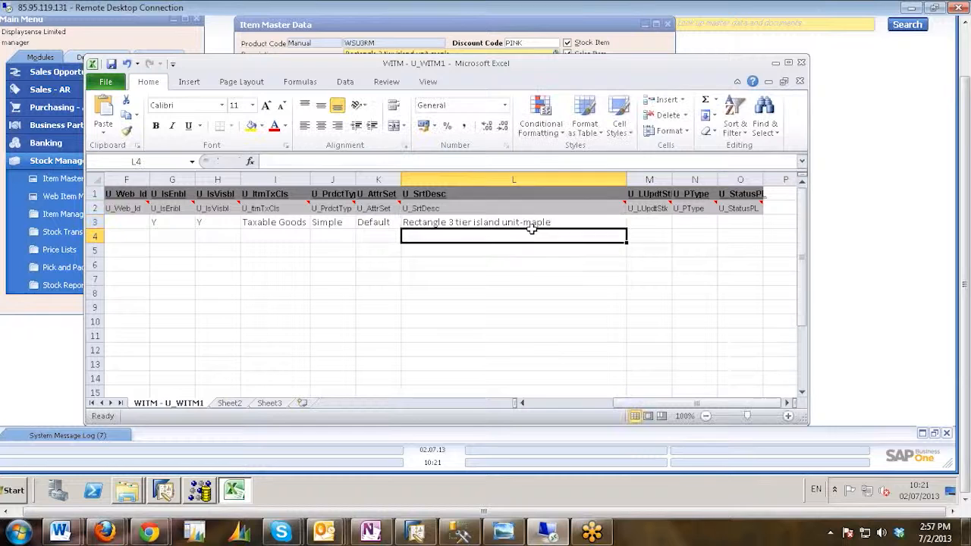
Examine the U_SrtDesc, U_LUpdtStk, U_PType and U_StatusPL cells of row 3.
left_click(579, 222)
left_click(652, 225)
left_click(694, 226)
left_click(728, 226)
left_click(658, 225)
left_click(708, 221)
left_click(726, 222)
Review the cells of row 3 backwards from U_StatusPL to the Name and Code cells.
key("Left")
key("Left")
key("Left")
key("Left")
key("Left")
key("Left")
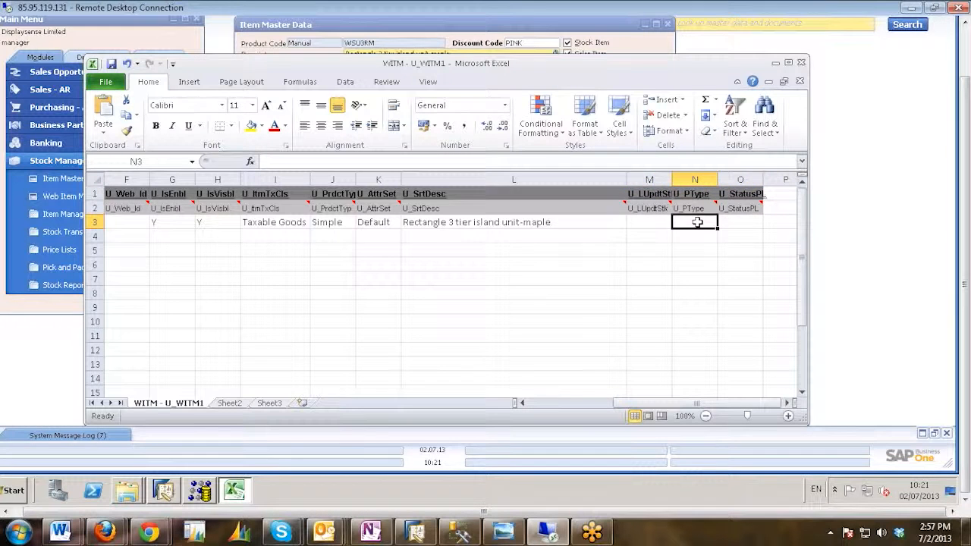
key("Left")
key("Left")
key("Left")
key("Left")
key("Left")
key("Left")
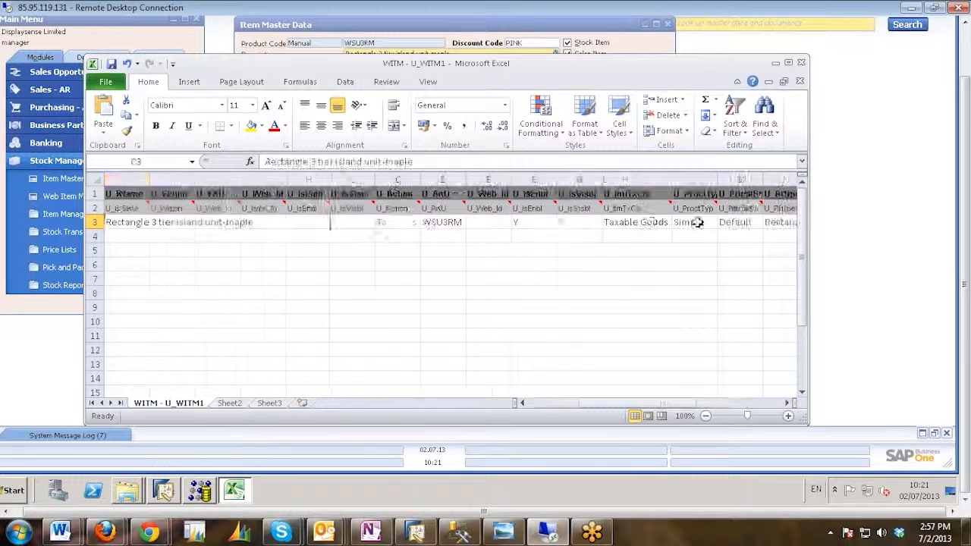
key("Left")
key("Left")
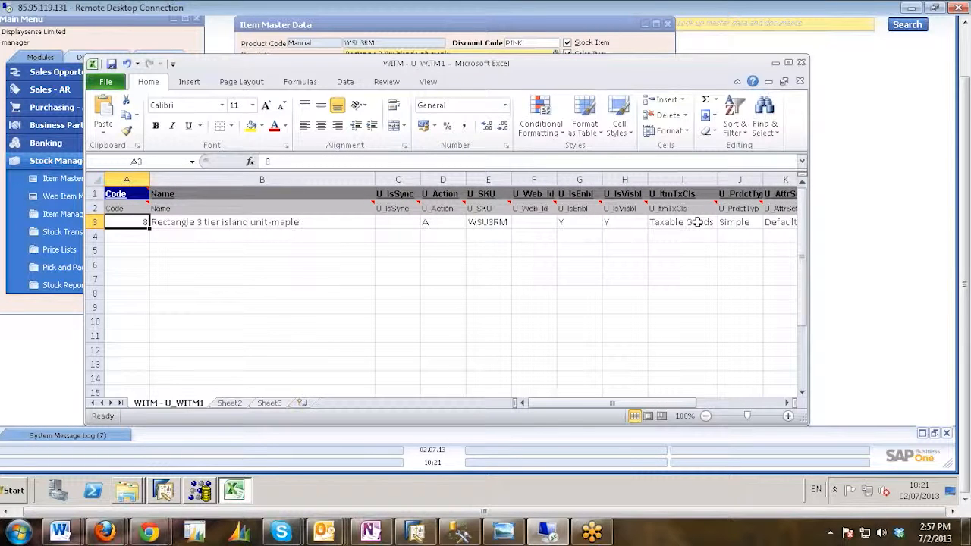
key("Right")
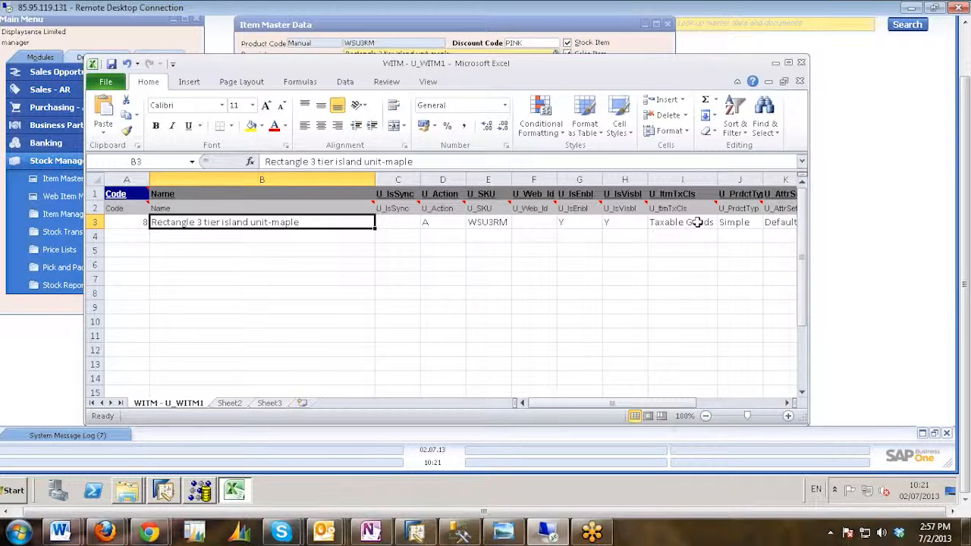
key("Left")
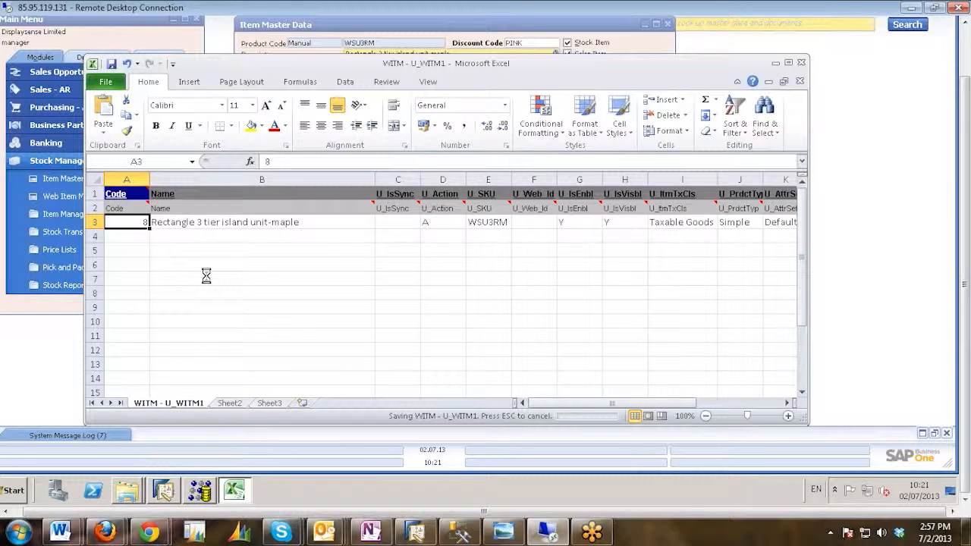
Save the active sheet as the Text (Tab delimited) file WITM - U_WITM1 in the DTW TRANING folder's Template txt subfolder, keeping that format.
left_click(106, 84)
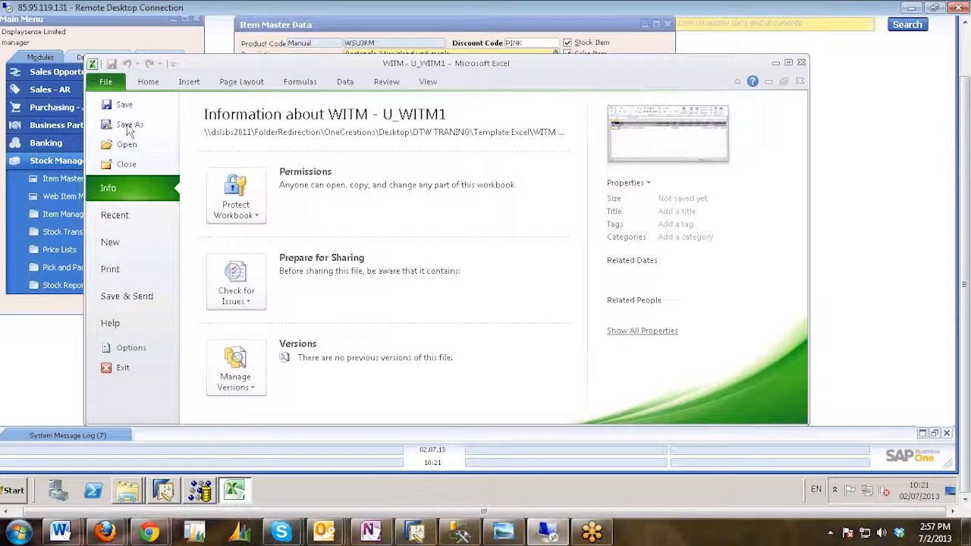
left_click(129, 127)
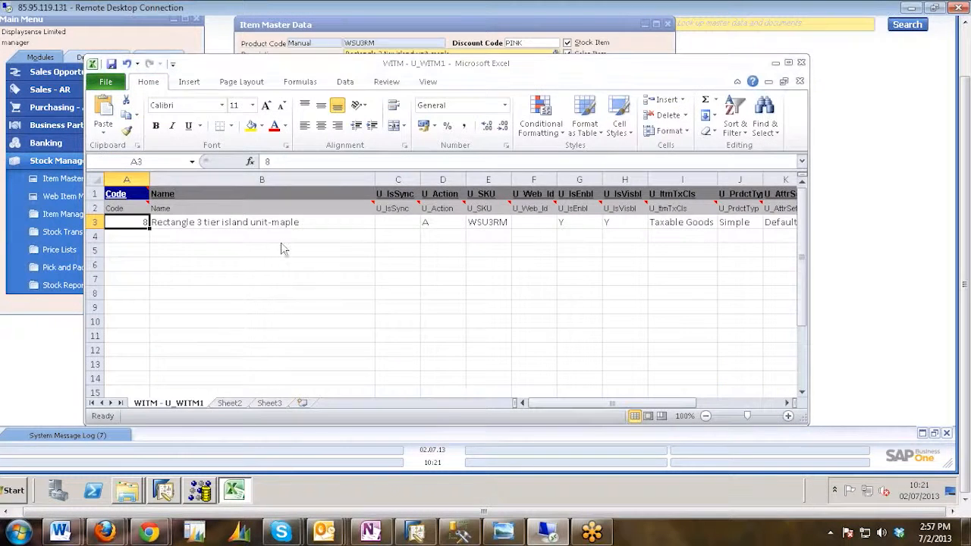
key("F12")
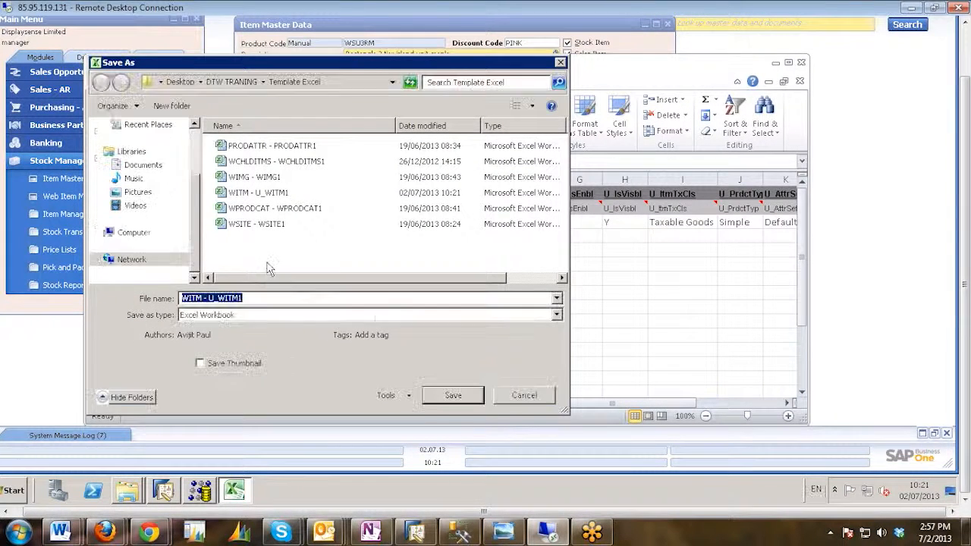
left_click(556, 316)
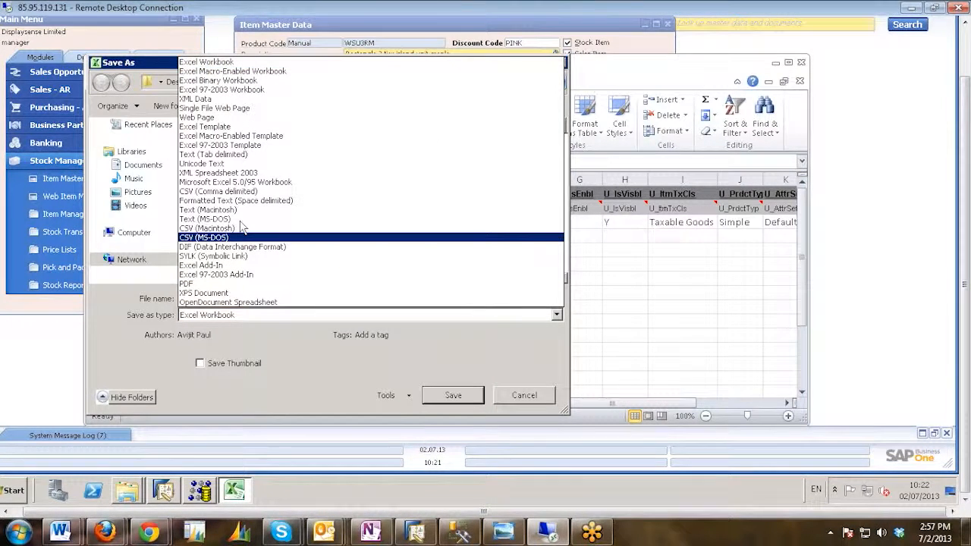
left_click(227, 155)
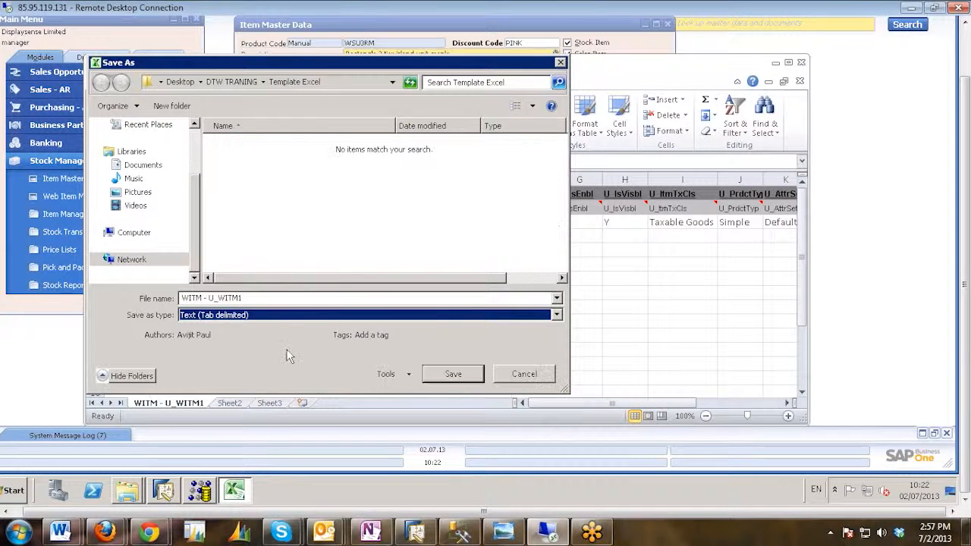
left_click(238, 82)
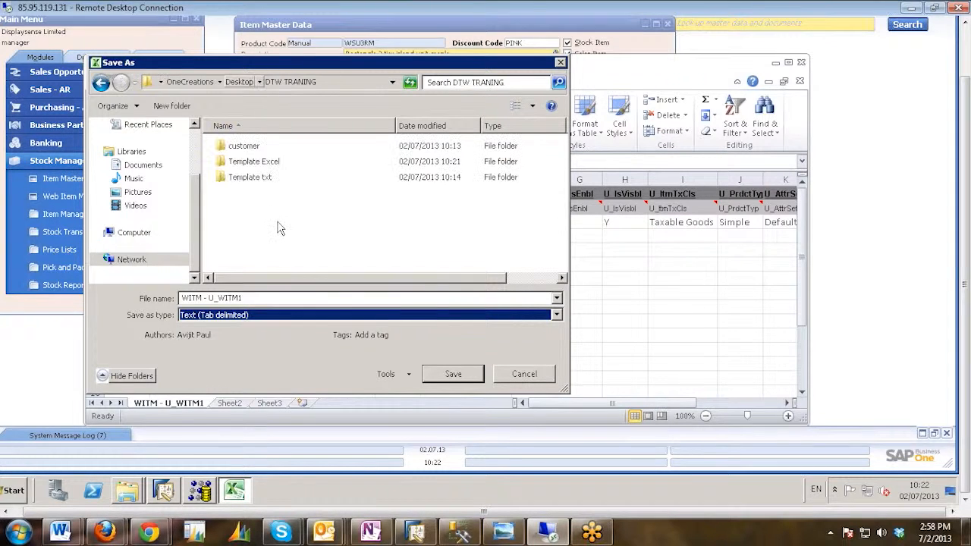
double_click(244, 179)
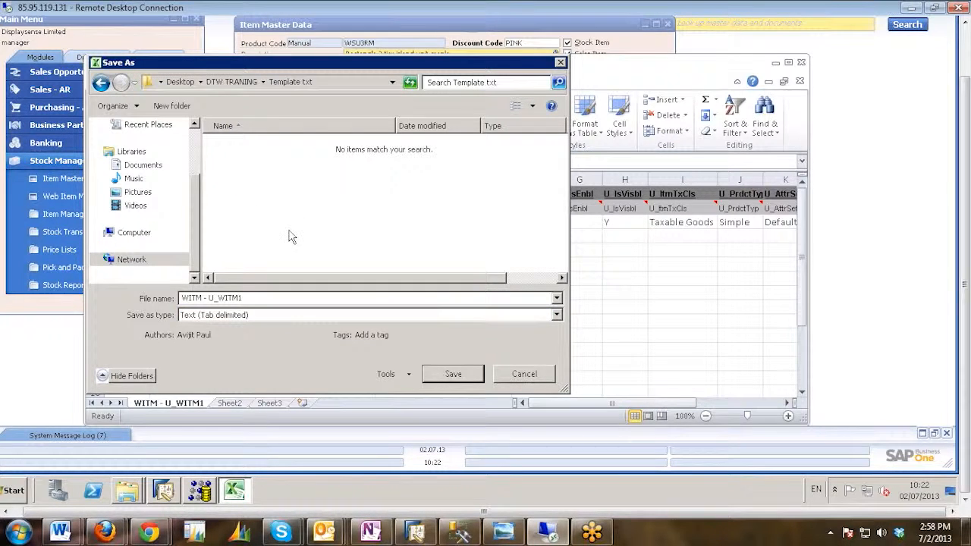
left_click(452, 374)
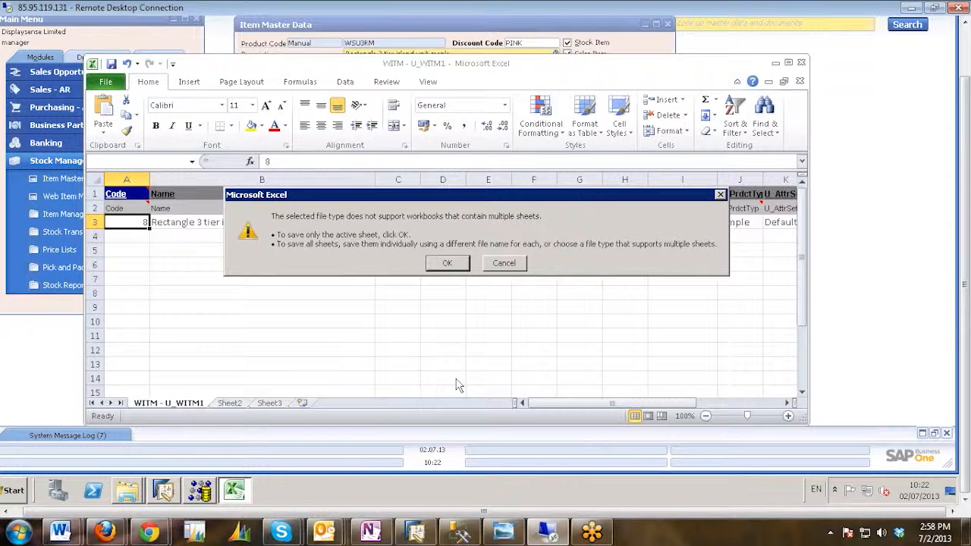
left_click(448, 266)
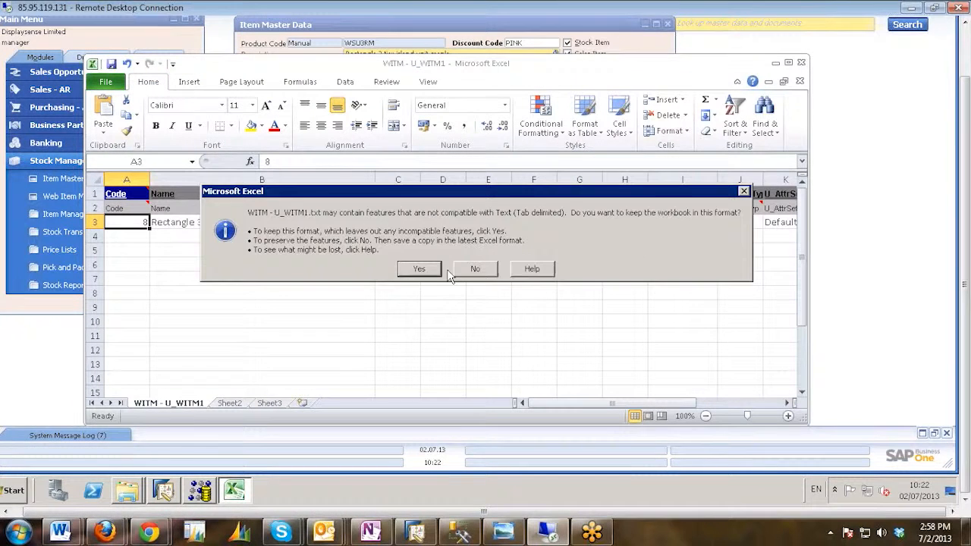
left_click(429, 270)
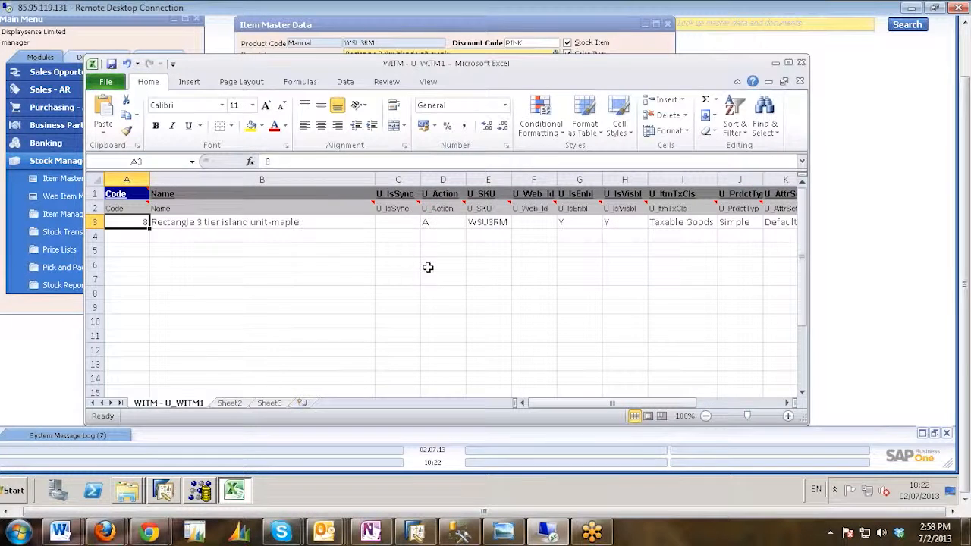
Minimize the WITM workbook and open the WSITE - WSITE1 workbook from the Template Excel folder.
left_click(779, 68)
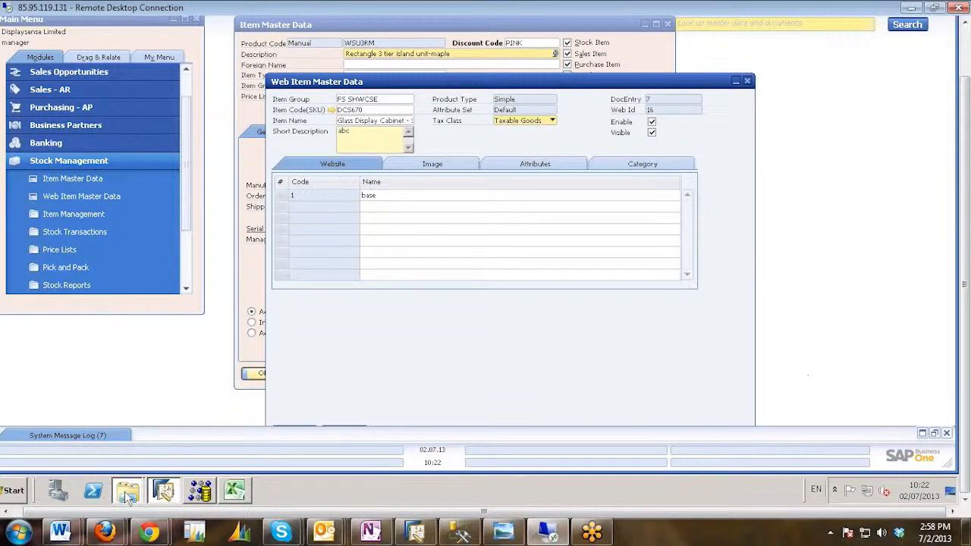
mouse_move(127, 493)
left_click(128, 460)
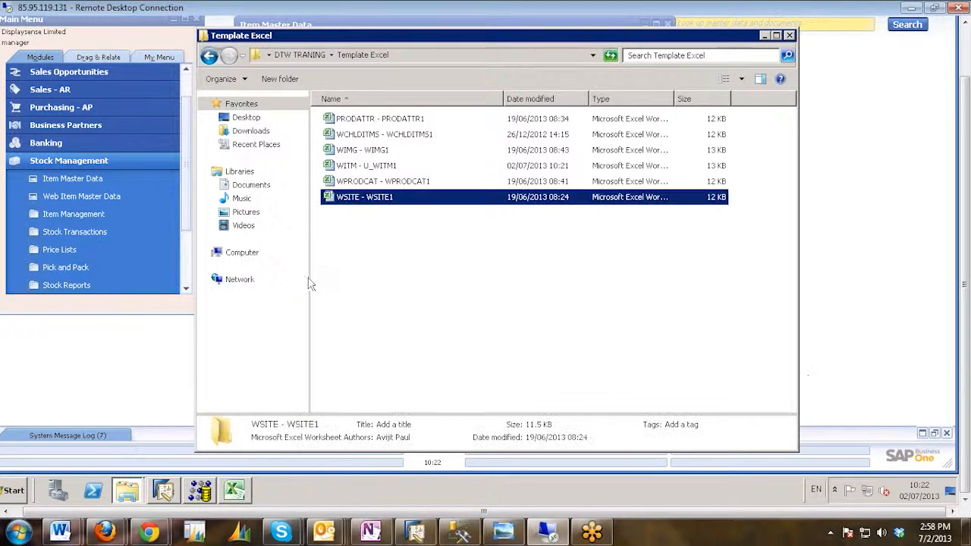
left_click(352, 198)
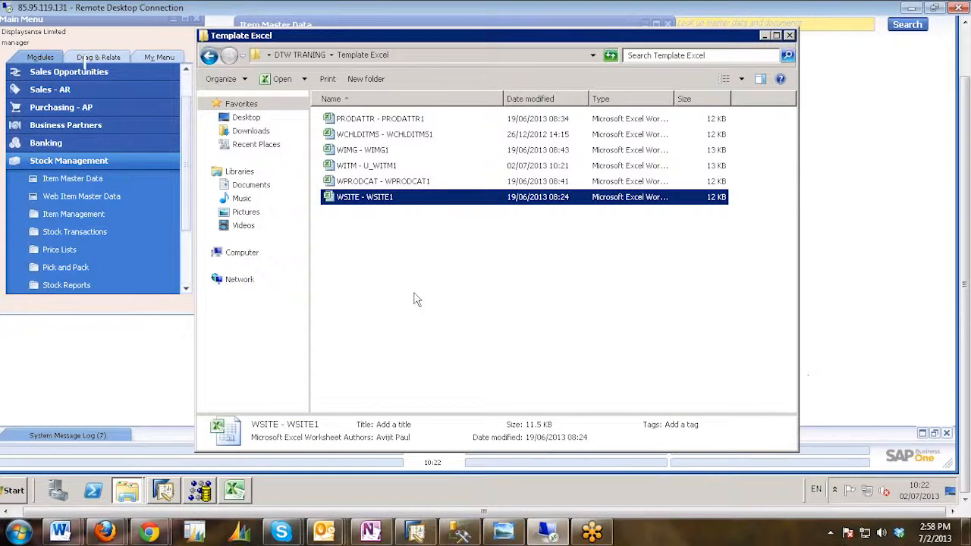
key("Return")
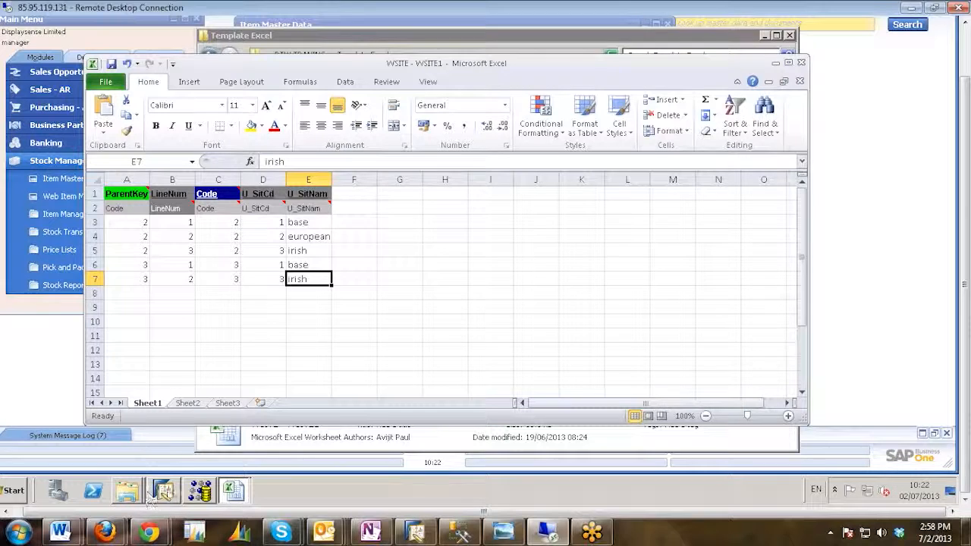
Switch to SAP Business One and check the website code and name listed for web item DCS670.
left_click(160, 491)
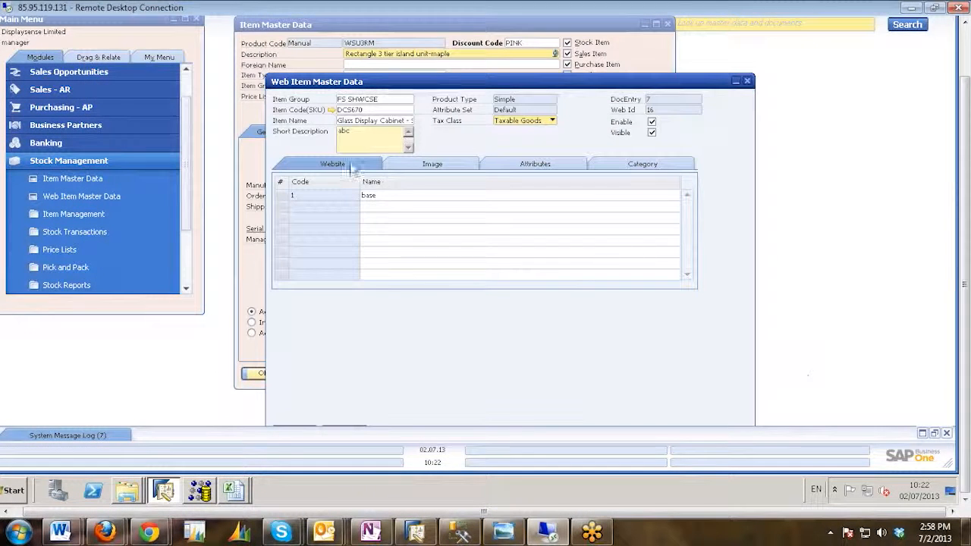
left_click(388, 197)
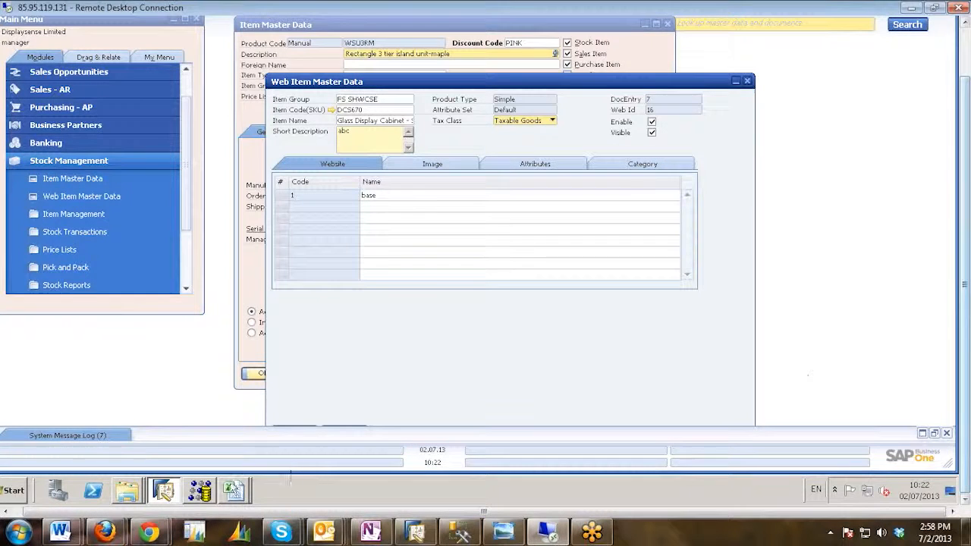
Switch to the WITM - U_WITM1 workbook and check the Name, Code and U_SKU cells of row 3.
mouse_move(235, 491)
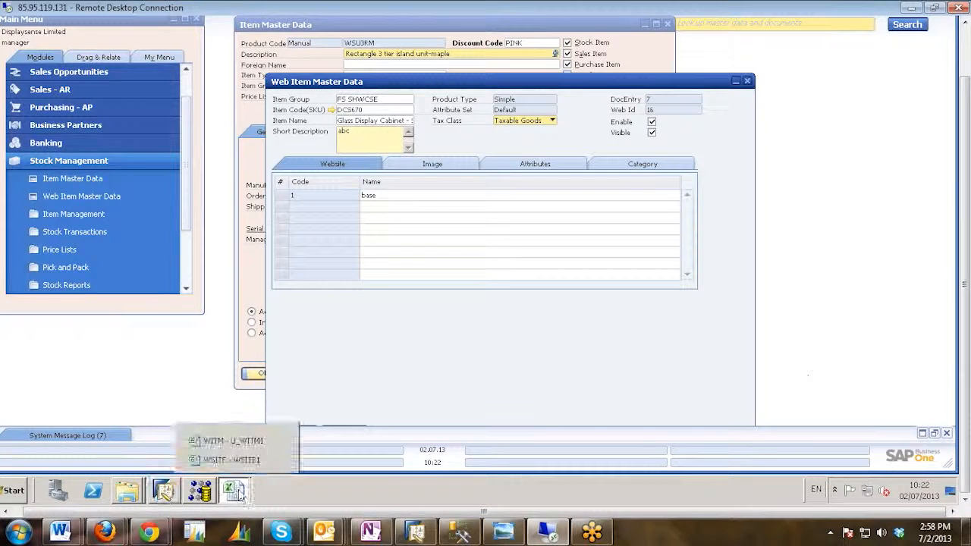
left_click(215, 440)
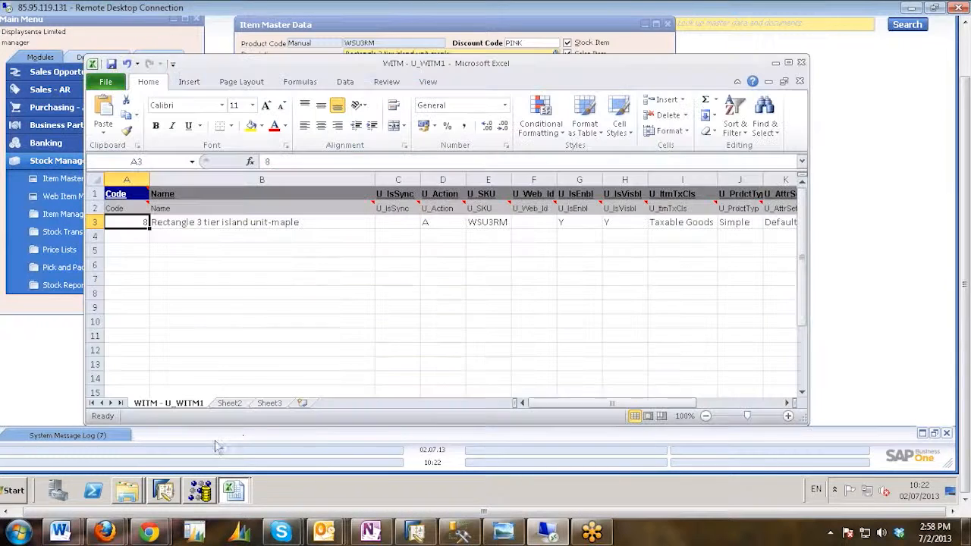
left_click(211, 223)
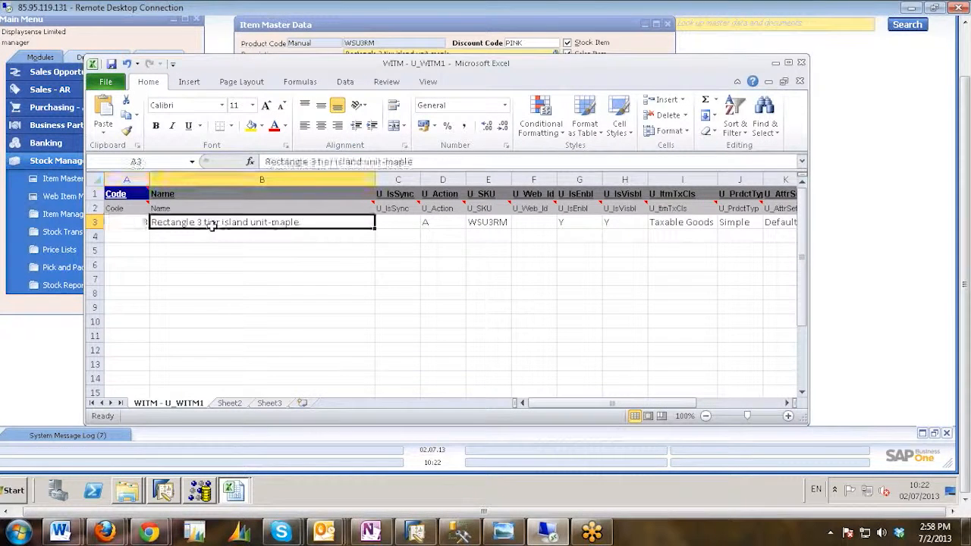
left_click(132, 221)
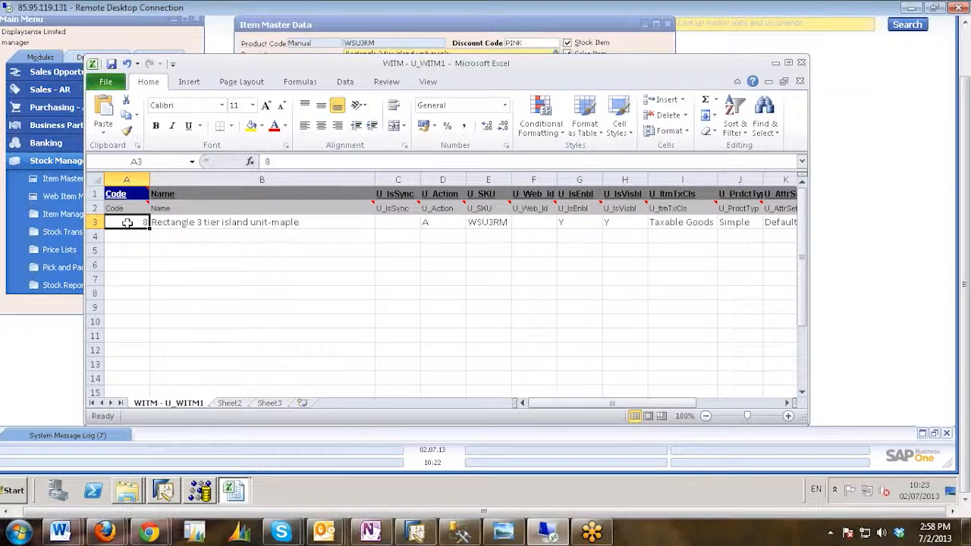
left_click(487, 222)
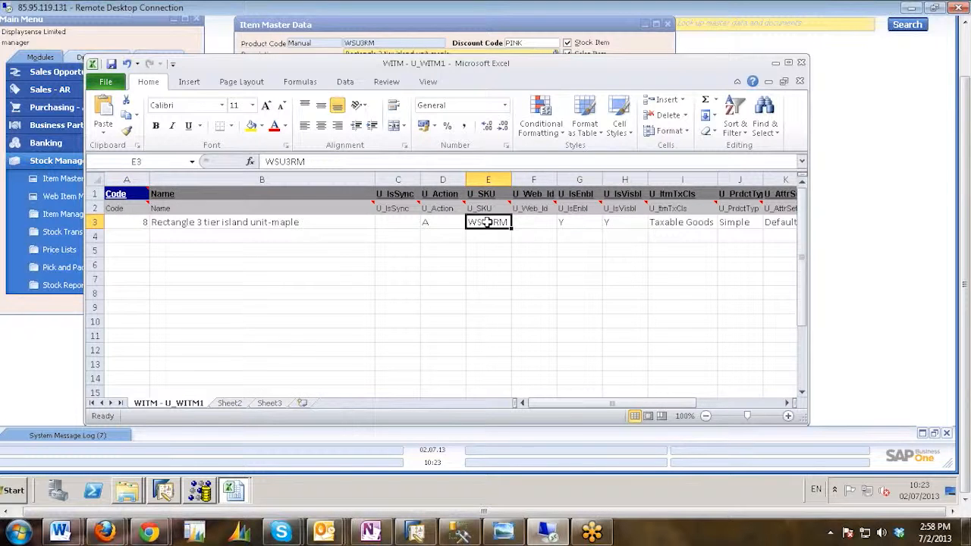
Switch to the WSITE - WSITE1 workbook and clear the sample data in rows 4 to 7, keeping row 3.
left_click(233, 491)
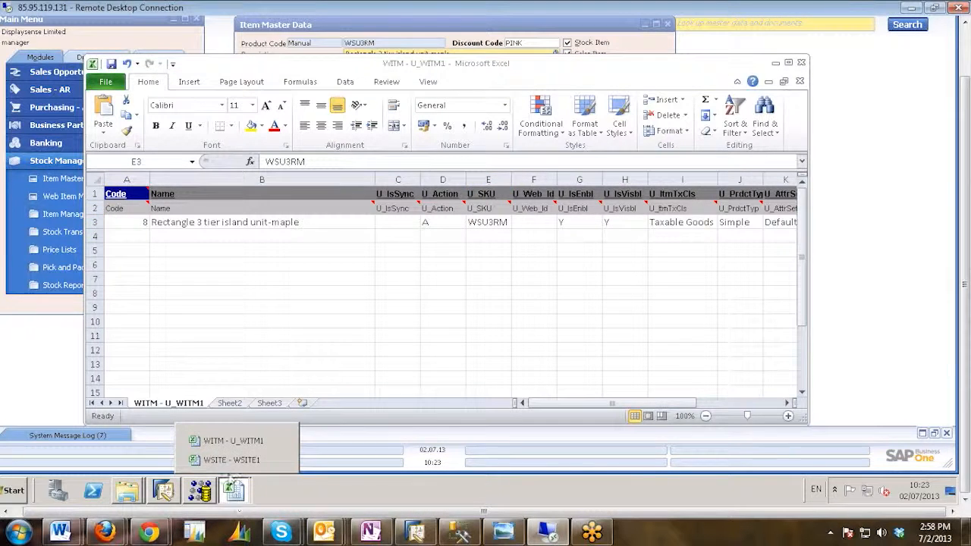
left_click(232, 459)
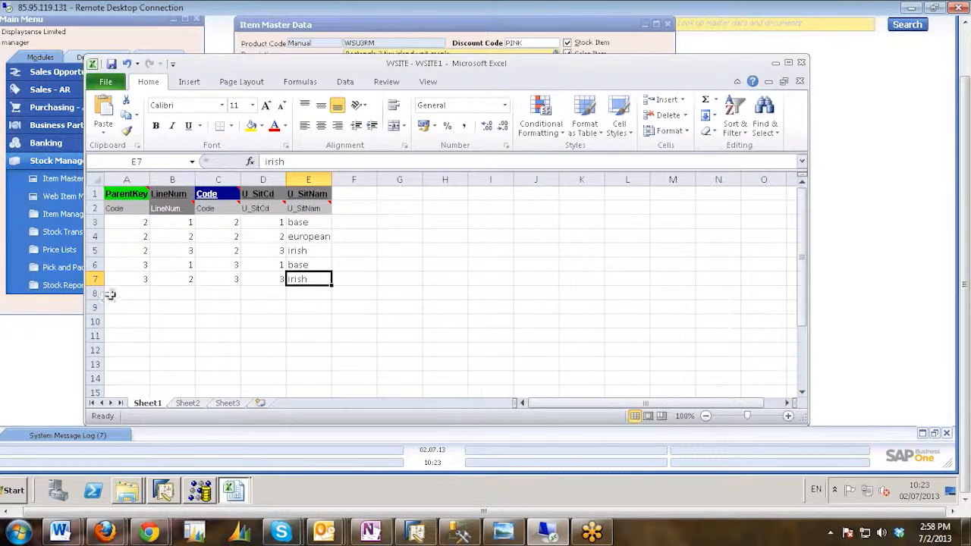
left_click(133, 220)
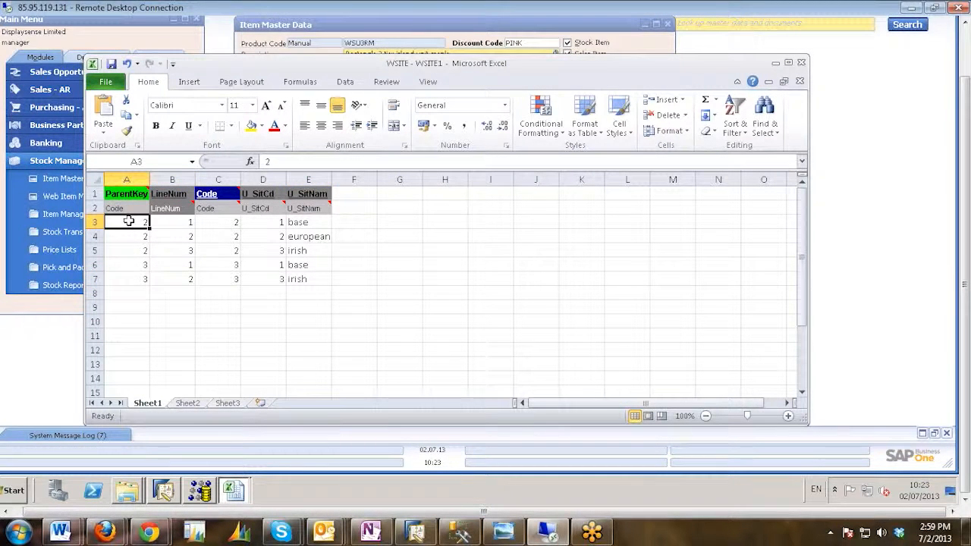
left_click_drag(126, 236, 323, 288)
key("Delete")
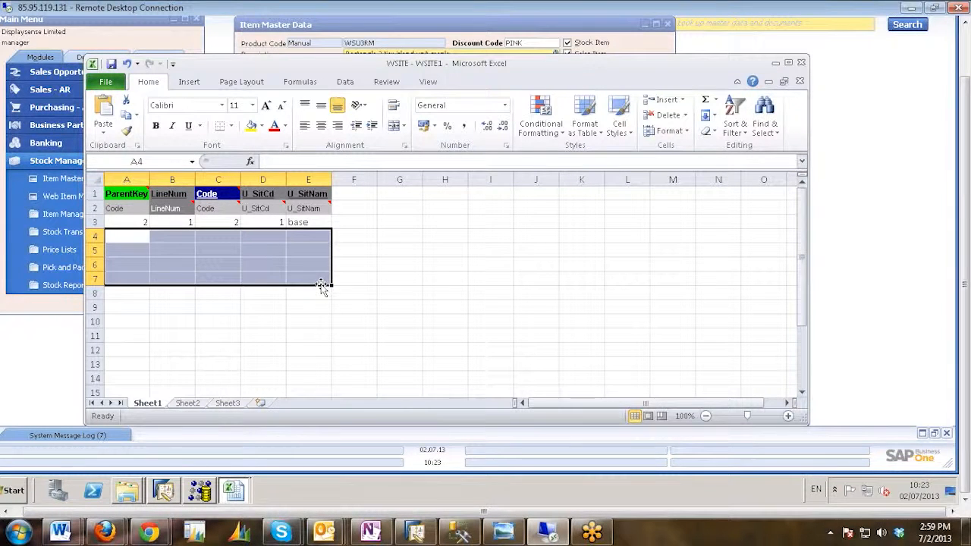
Set both the ParentKey and the Code of row 3 to 8.
left_click(157, 221)
double_click(142, 220)
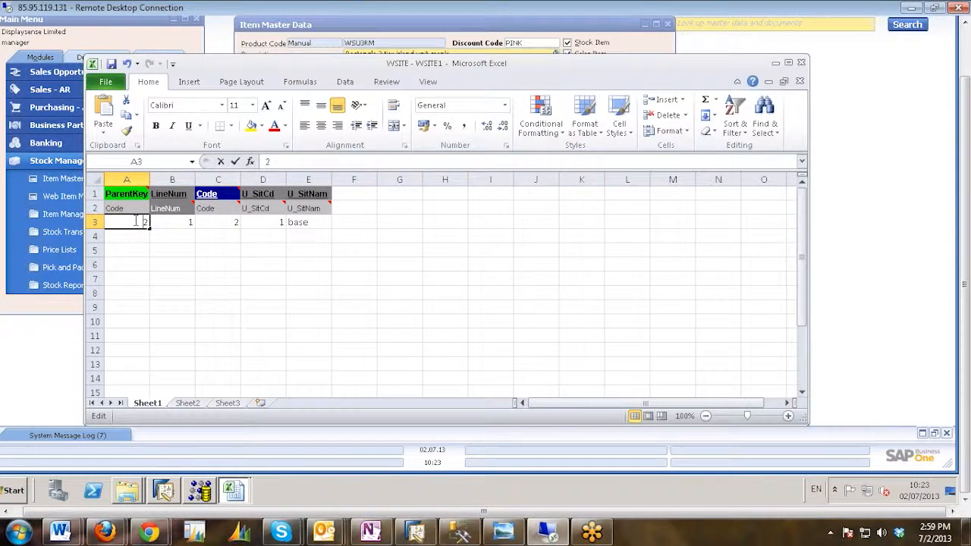
type("2")
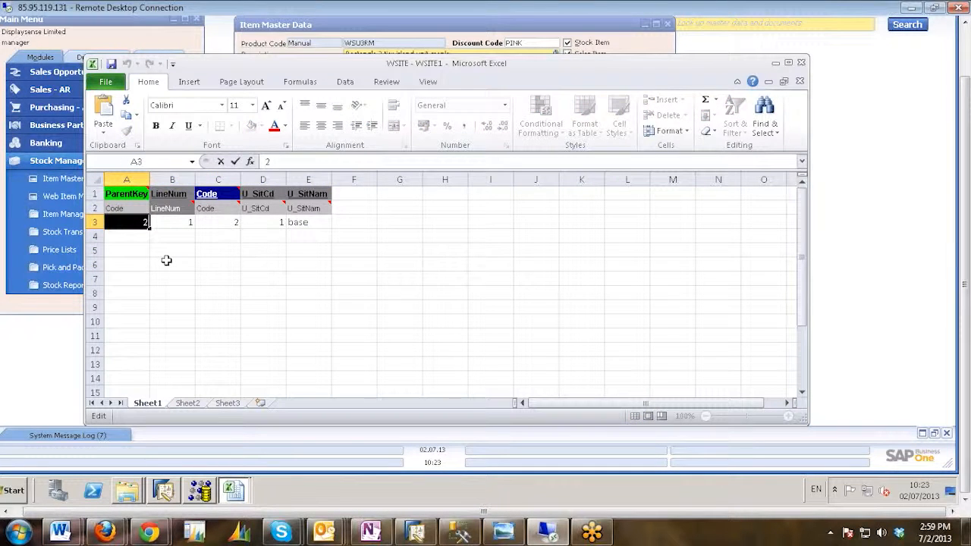
type("8")
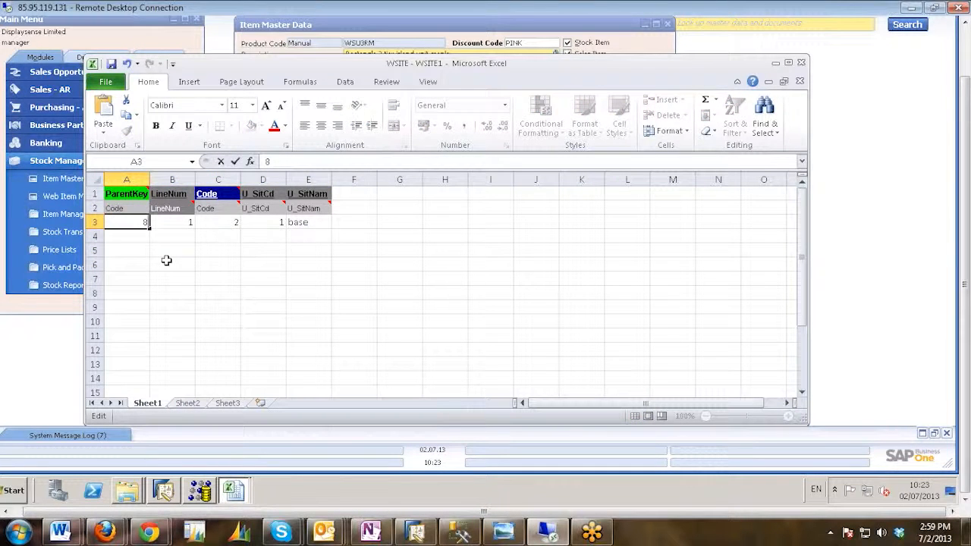
left_click(223, 222)
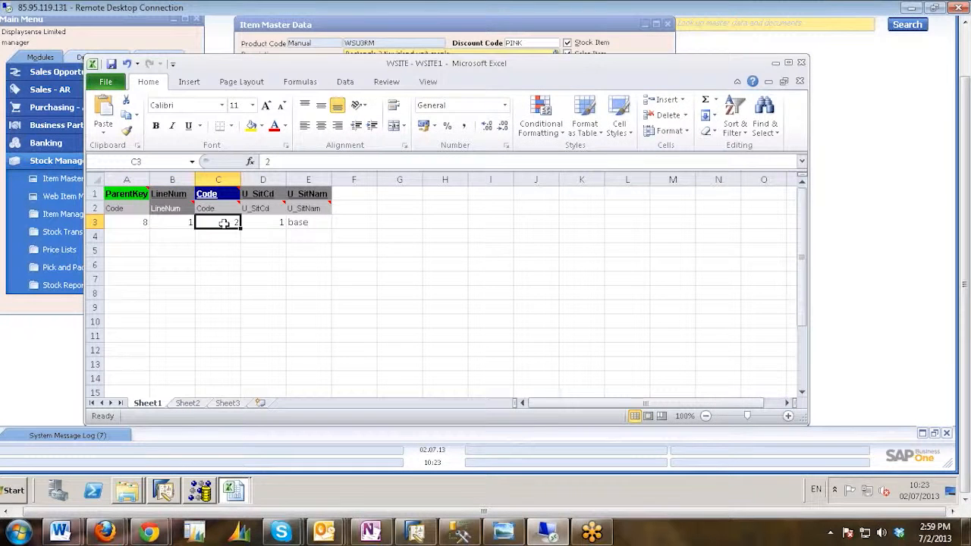
double_click(223, 222)
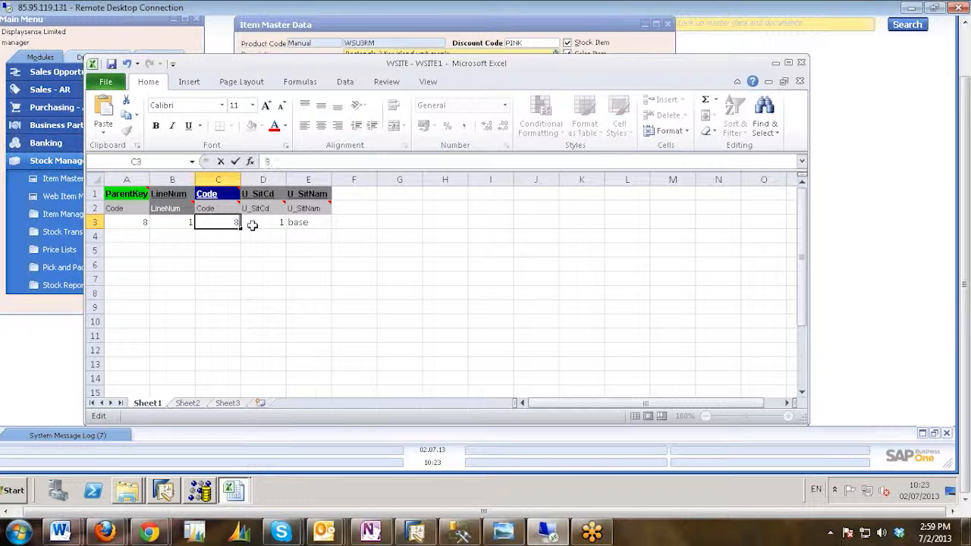
key("Escape")
Review the LineNum, Code and U_SitNam cells of row 3 and the empty row 4 cells for additional websites.
left_click(166, 222)
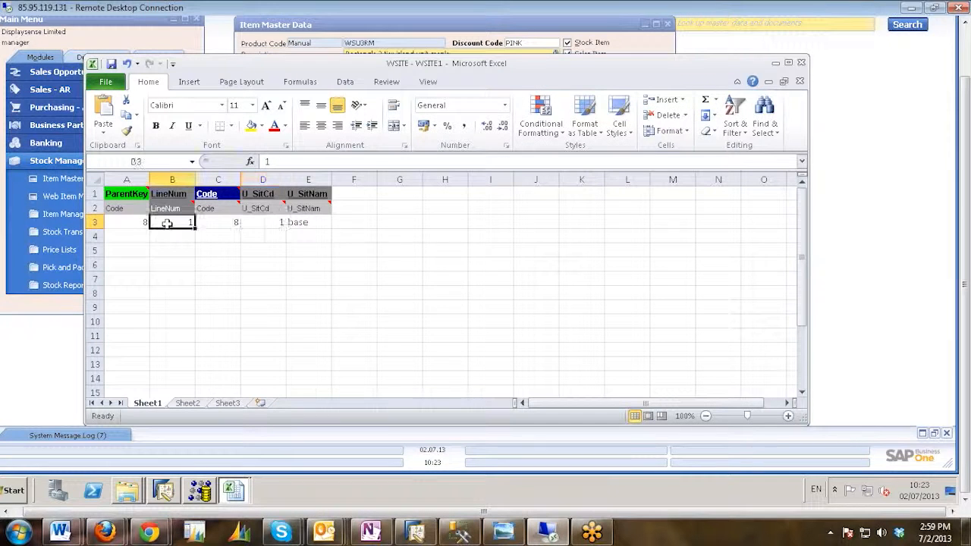
left_click(169, 240)
left_click(177, 222)
left_click(323, 220)
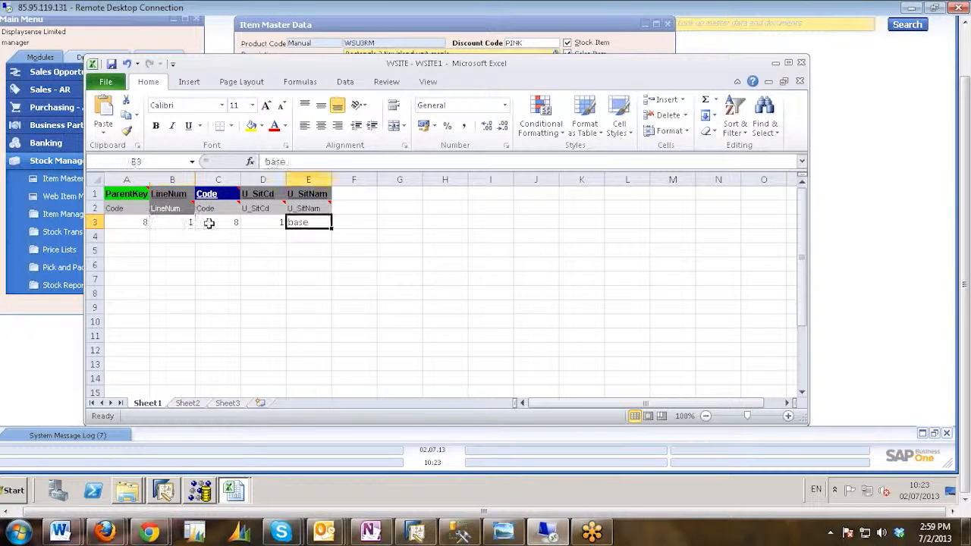
left_click(182, 222)
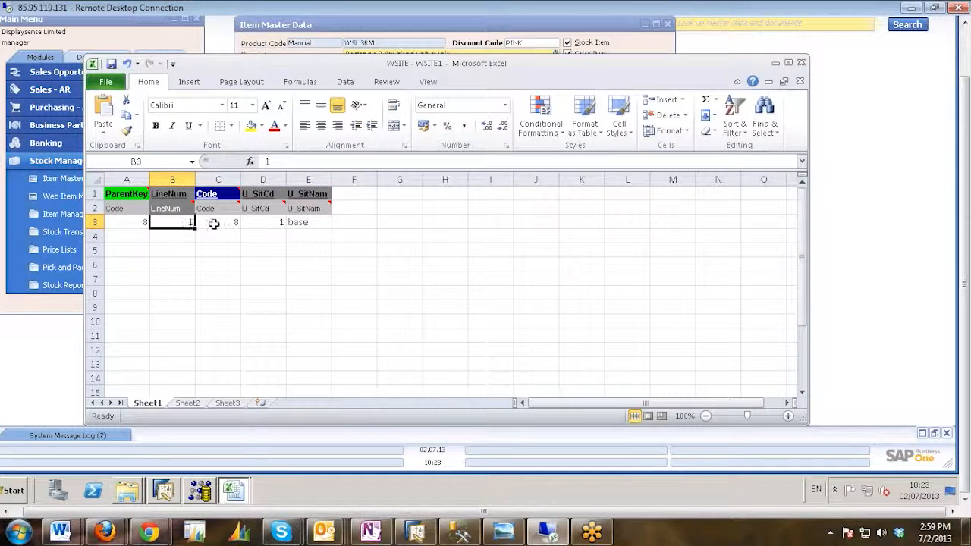
left_click(212, 221)
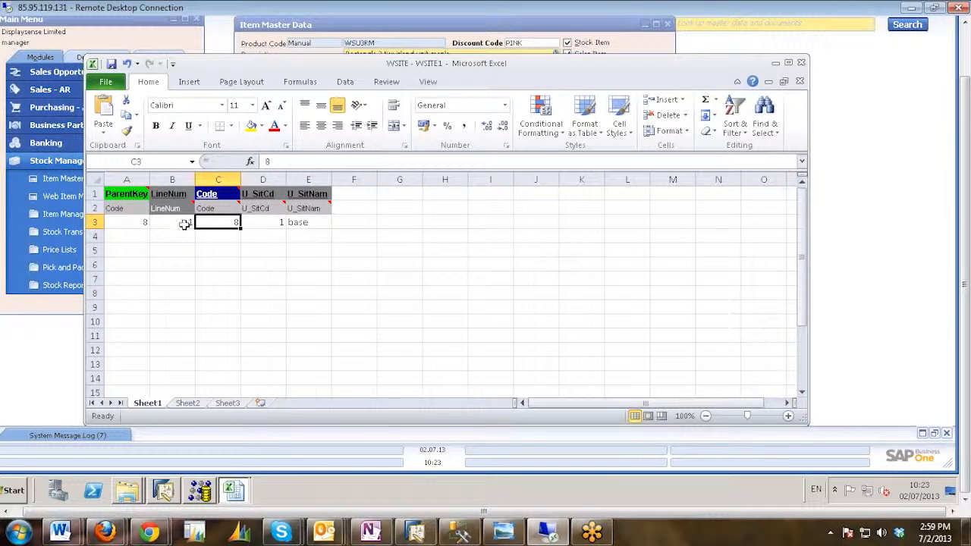
left_click(318, 223)
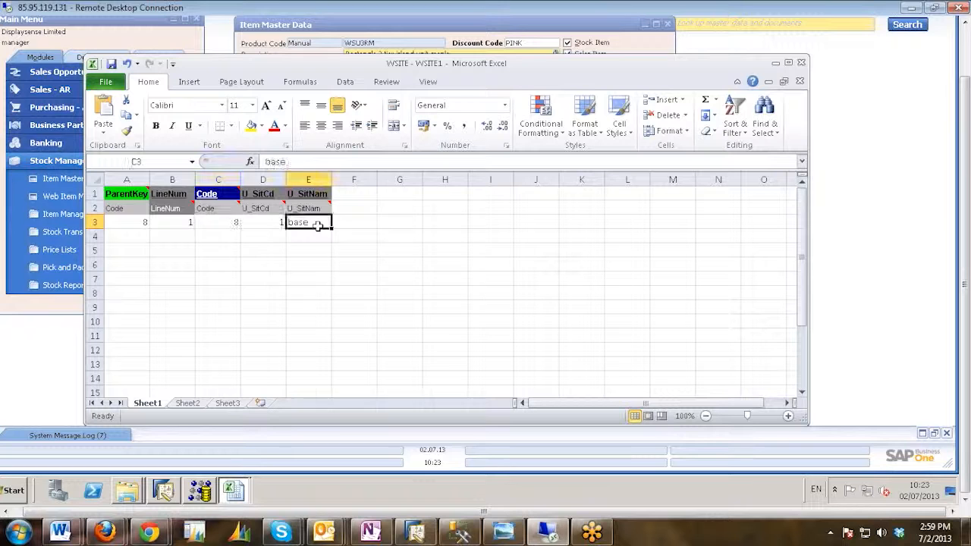
left_click(317, 236)
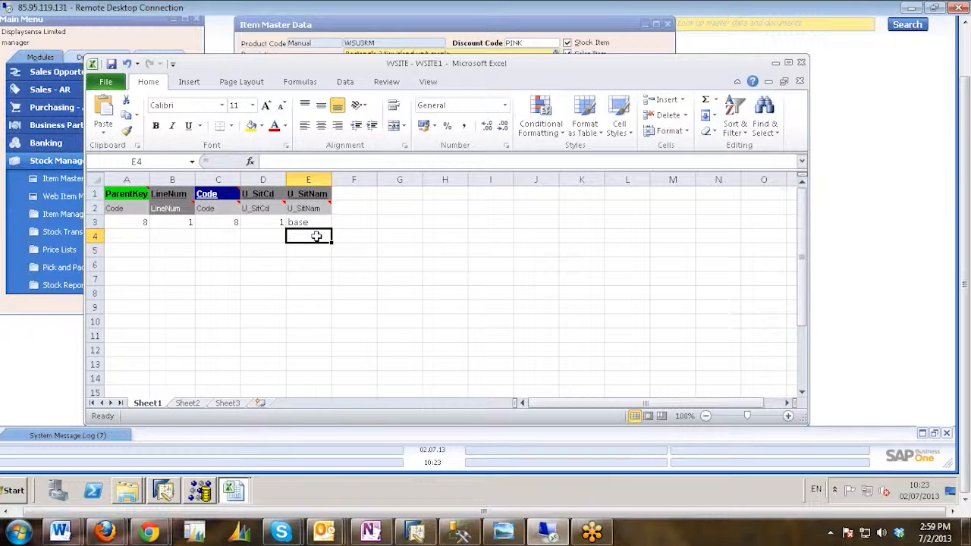
left_click(320, 221)
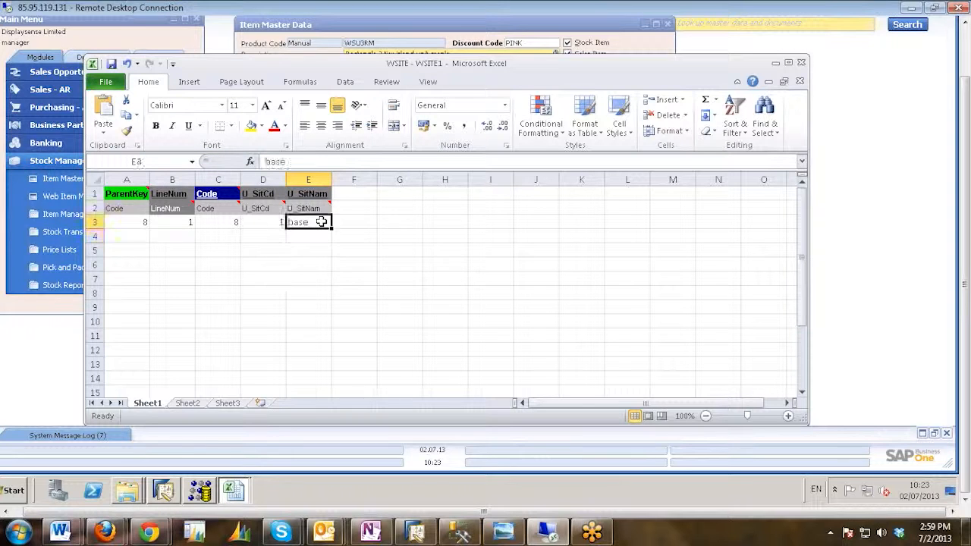
left_click(175, 236)
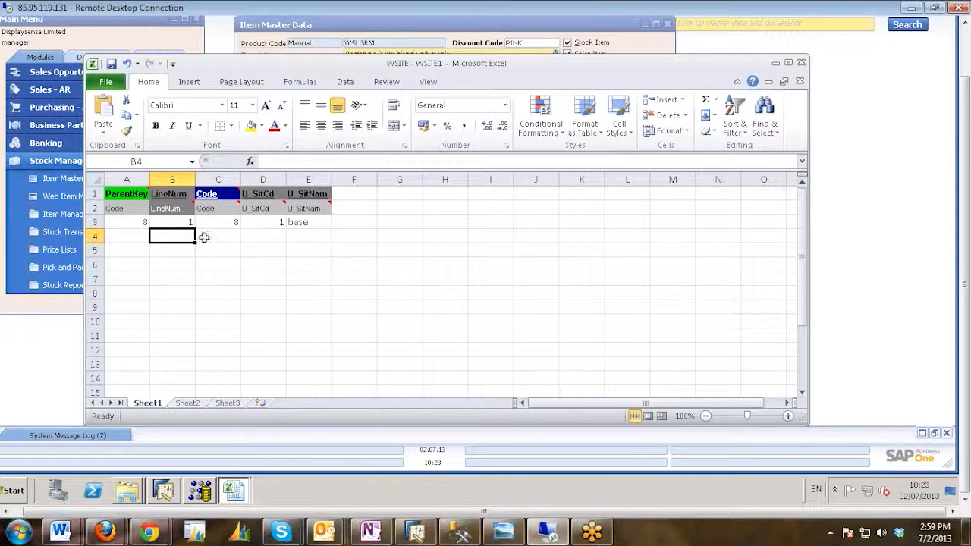
left_click(318, 235)
left_click(324, 222)
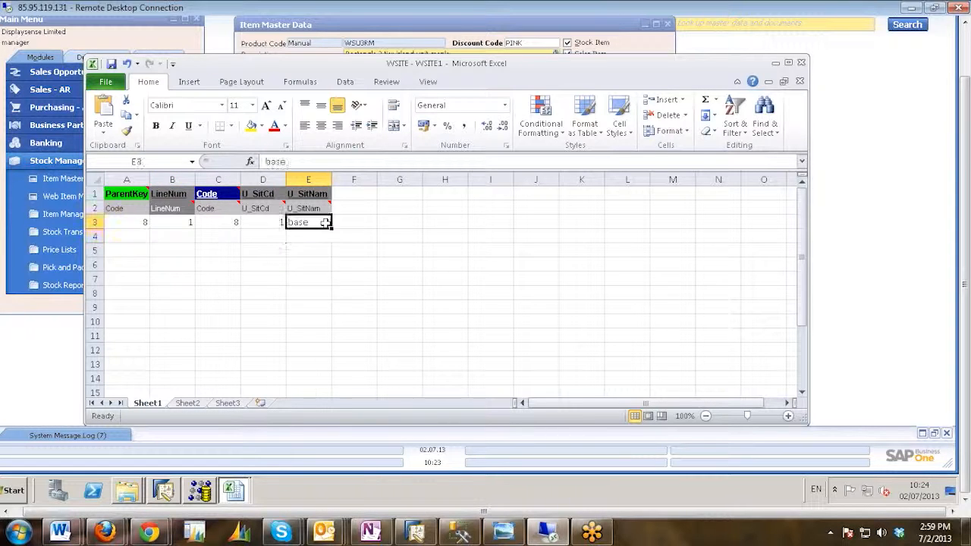
left_click(176, 222)
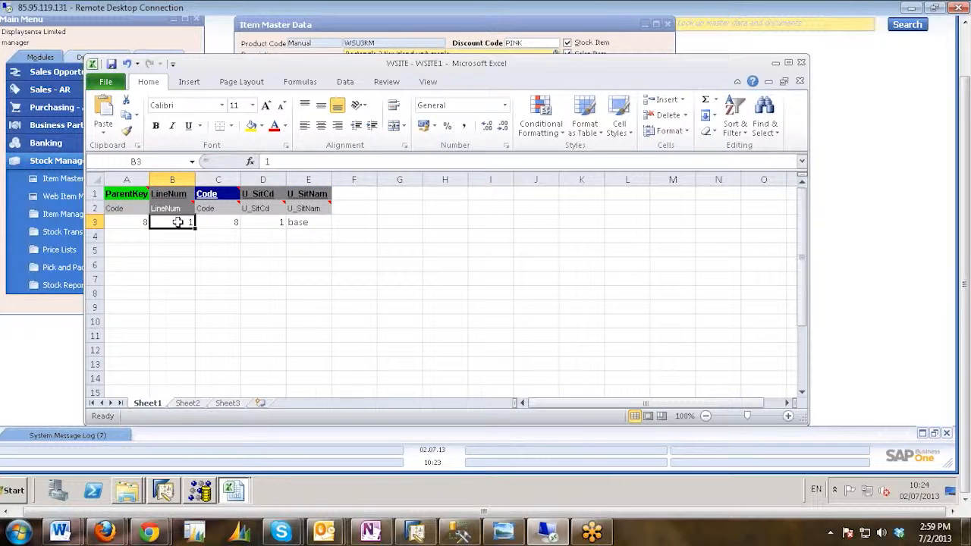
left_click(314, 224)
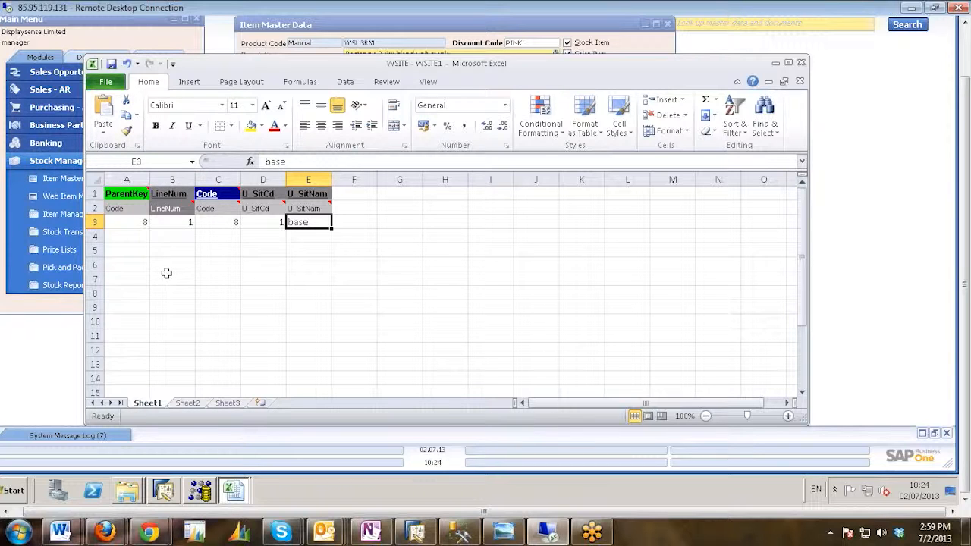
Save the active sheet as the Text (Tab delimited) file WSITE - WSITE1 in DTW TRANING's Template txt subfolder, keeping that format.
left_click(106, 82)
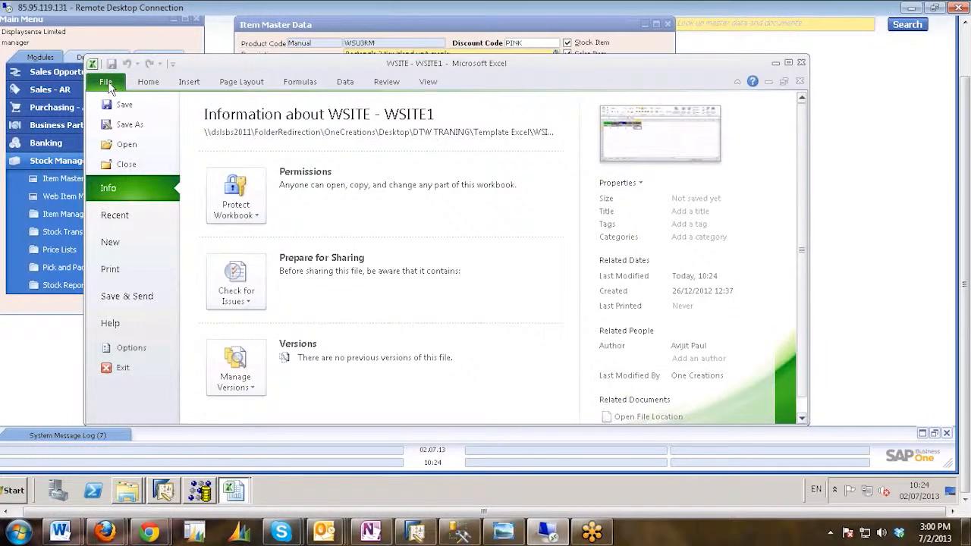
left_click(126, 126)
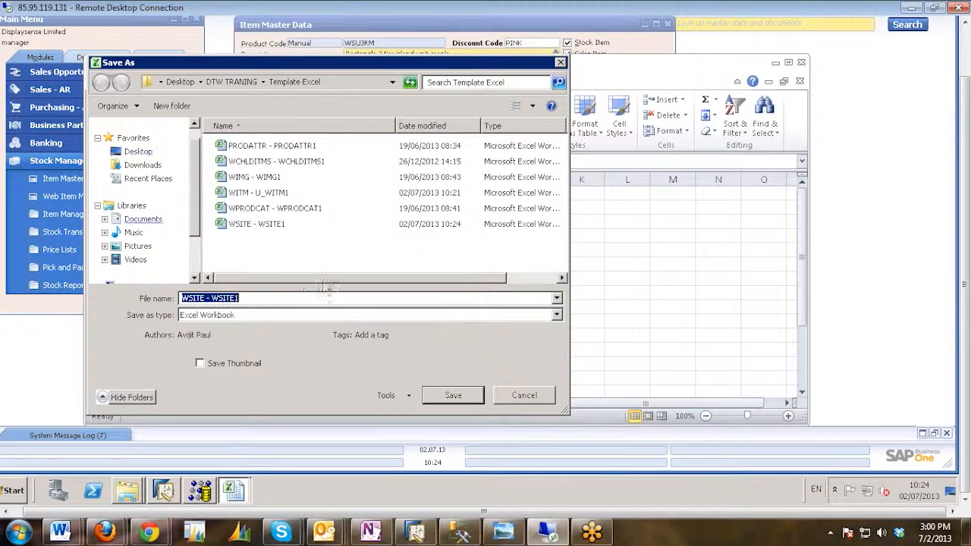
left_click(306, 316)
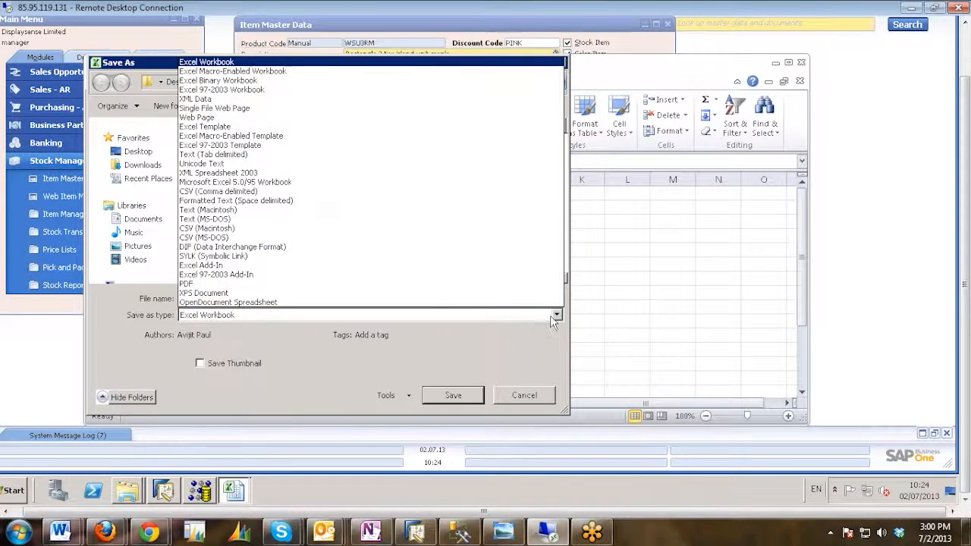
left_click(213, 155)
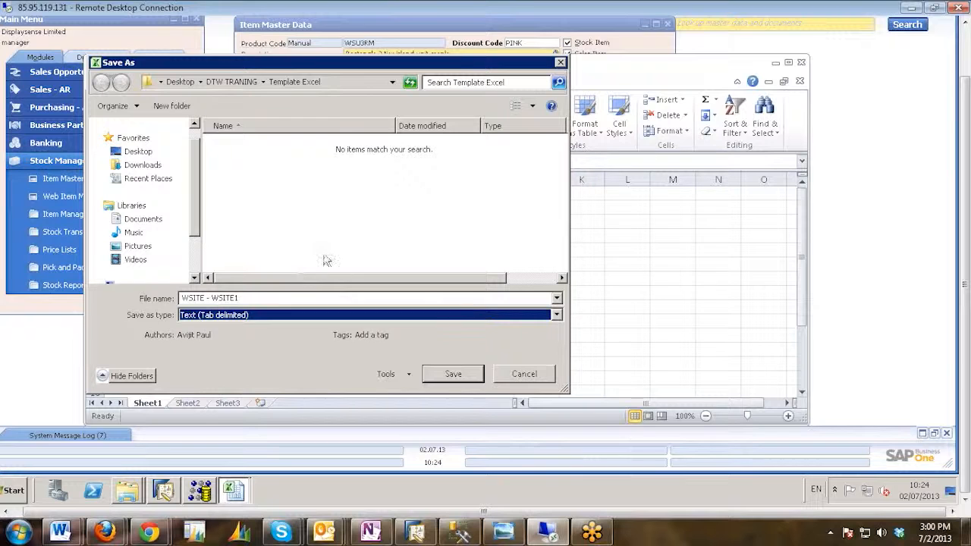
left_click(225, 80)
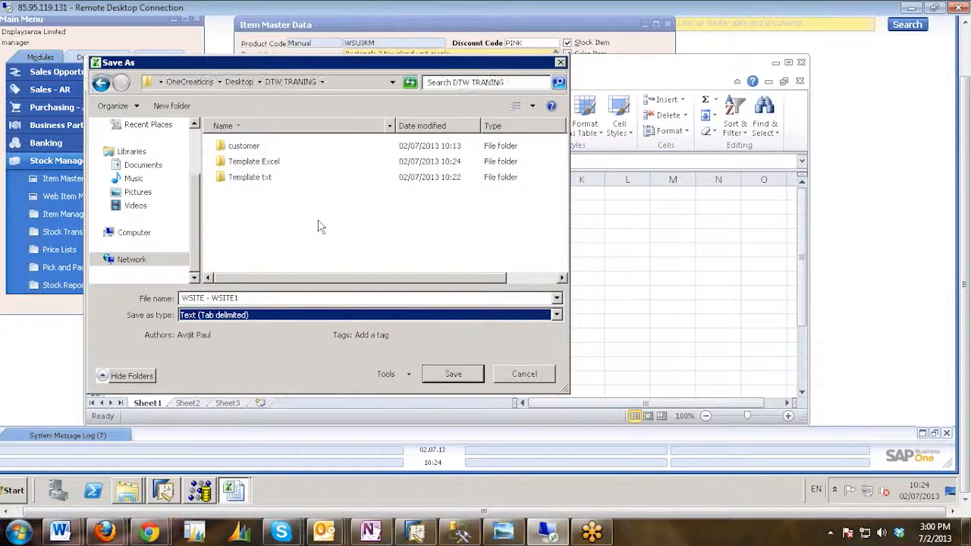
double_click(250, 177)
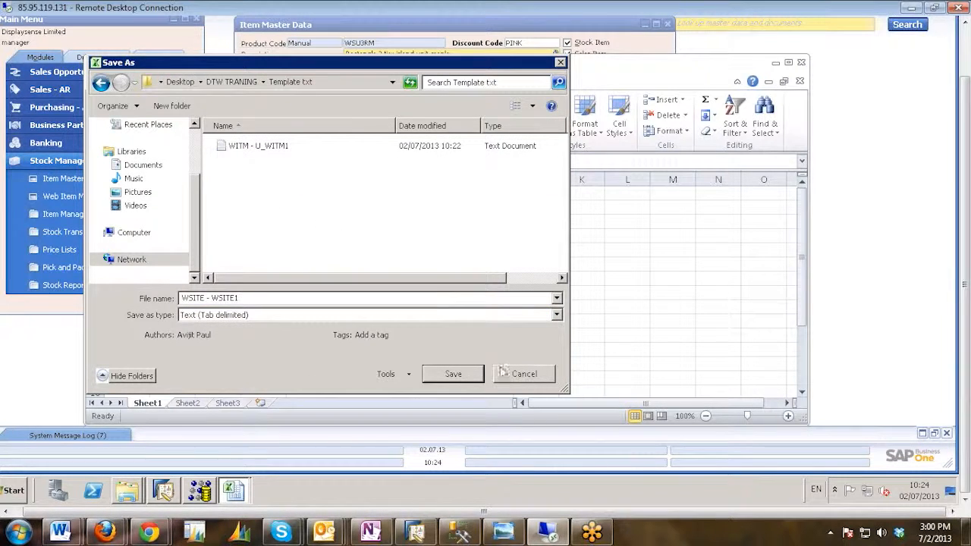
left_click(451, 375)
left_click(447, 264)
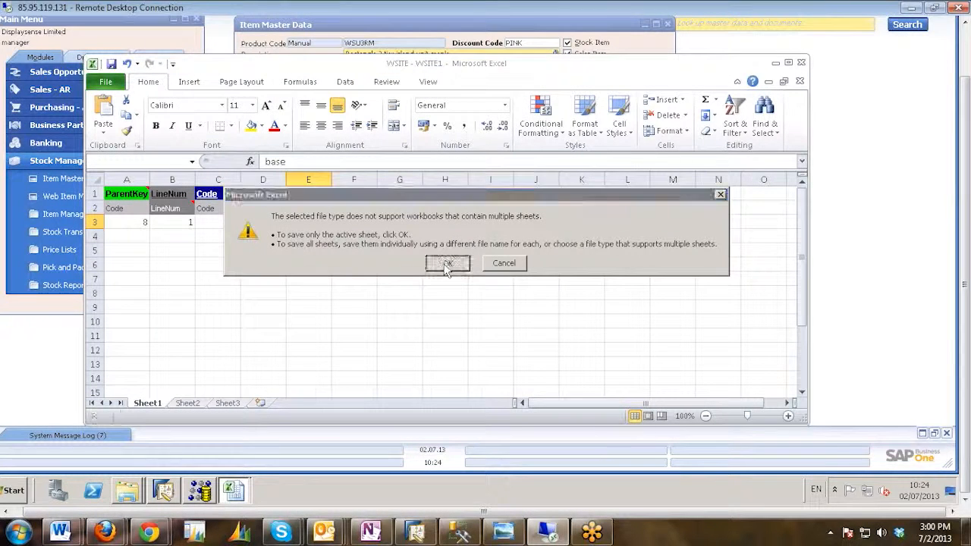
left_click(426, 270)
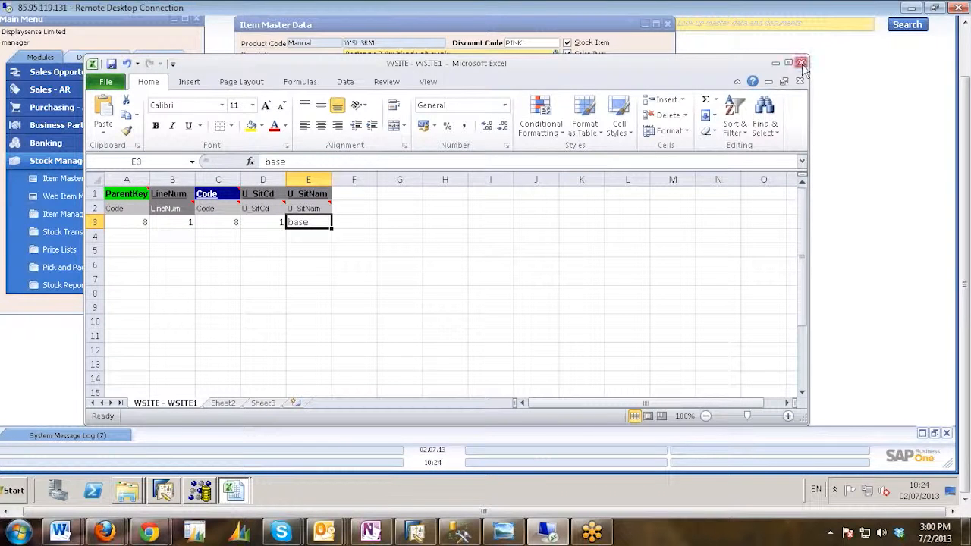
Set the WSITE workbook aside and open the WIMG - WIMG1 workbook from the Template Excel folder.
left_click(775, 63)
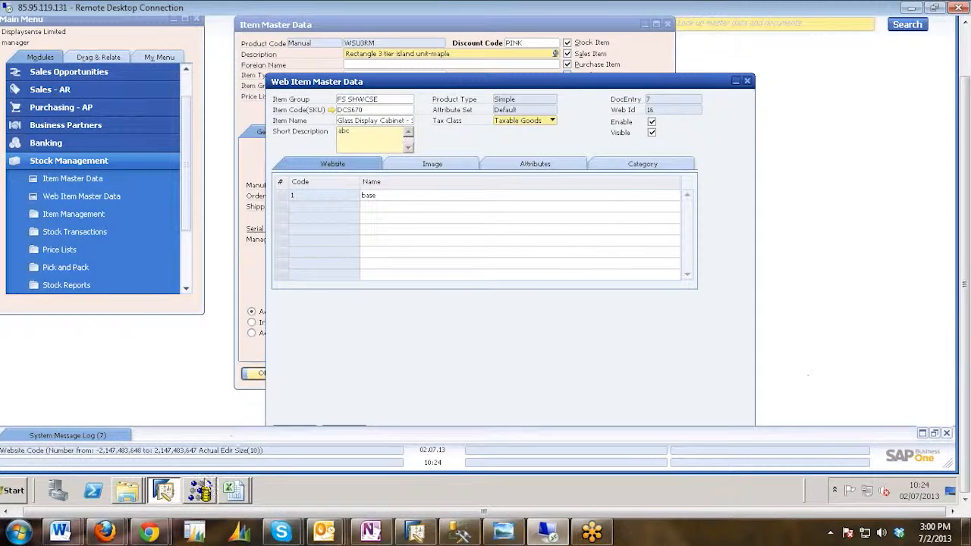
left_click(129, 491)
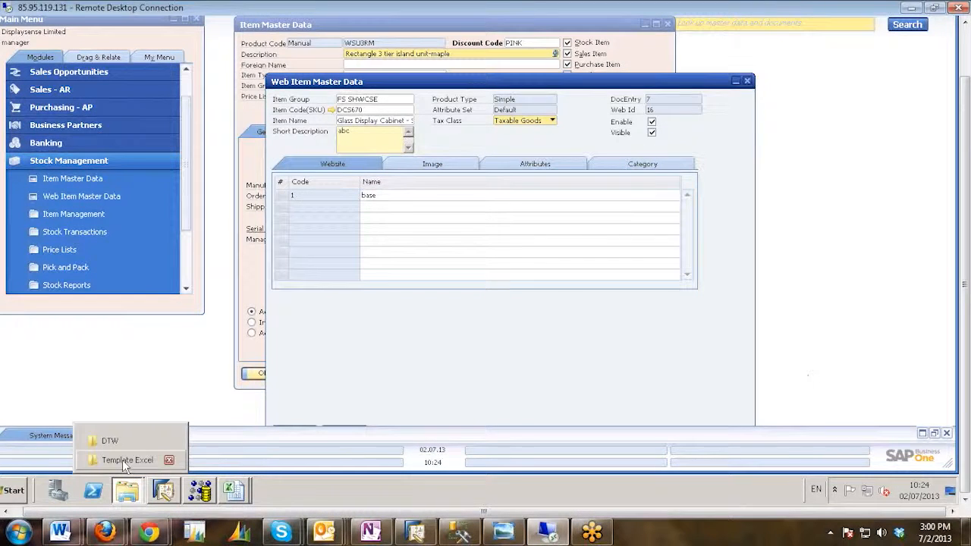
left_click(127, 459)
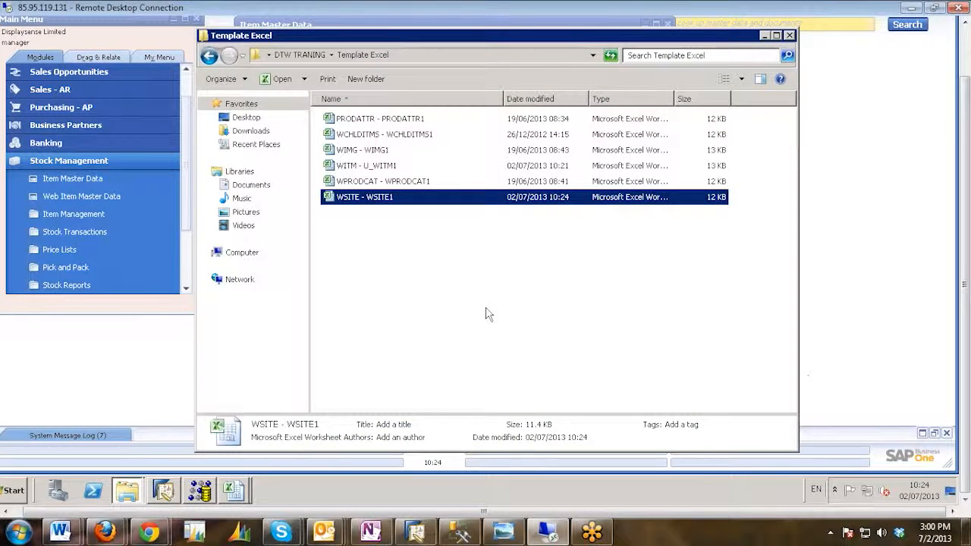
left_click(468, 316)
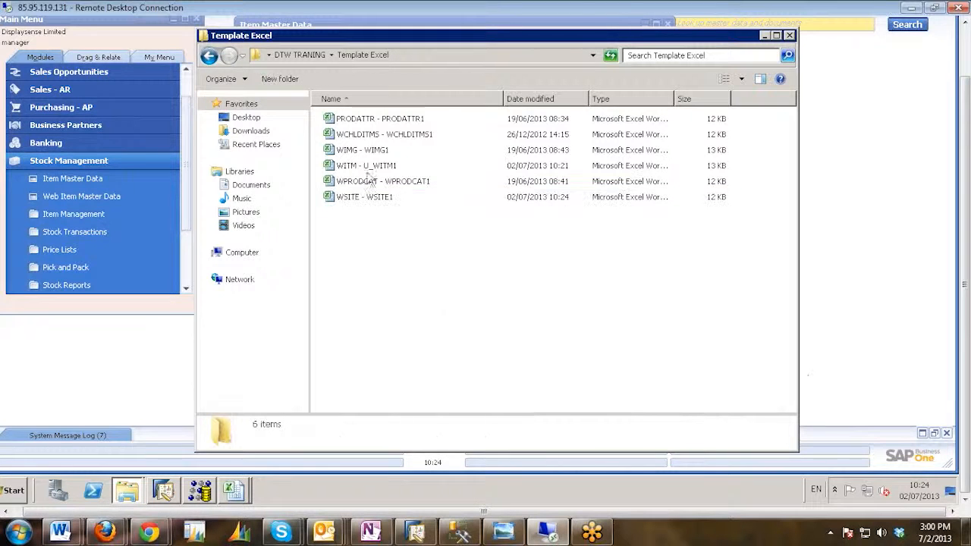
left_click(347, 170)
left_click(340, 198)
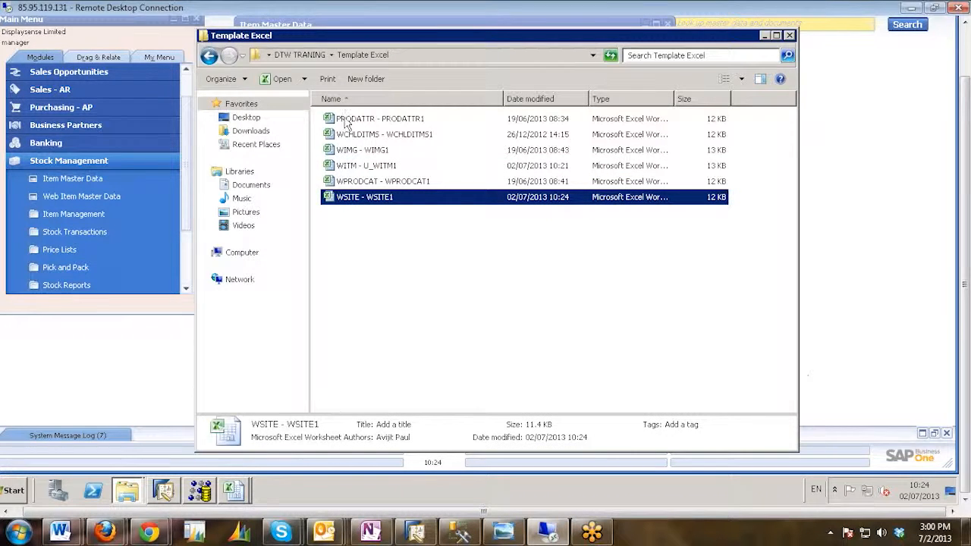
left_click(354, 152)
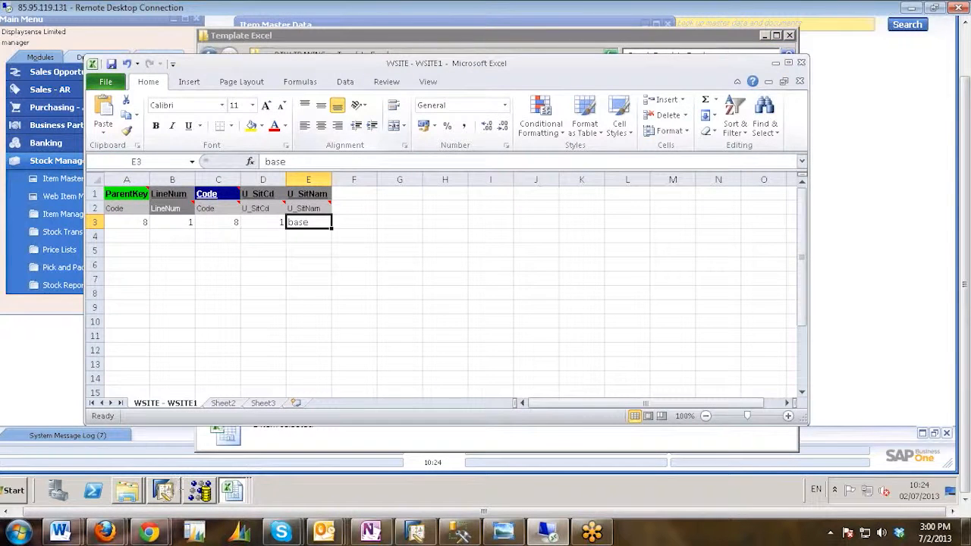
Switch to SAP Business One to view the web item's images, and return to the WIMG - WIMG1 workbook.
left_click(164, 493)
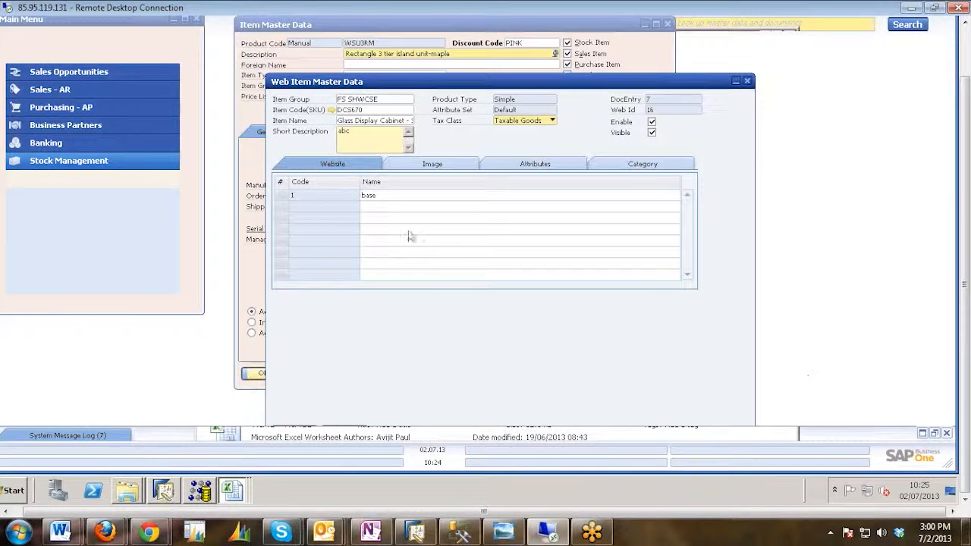
left_click(437, 164)
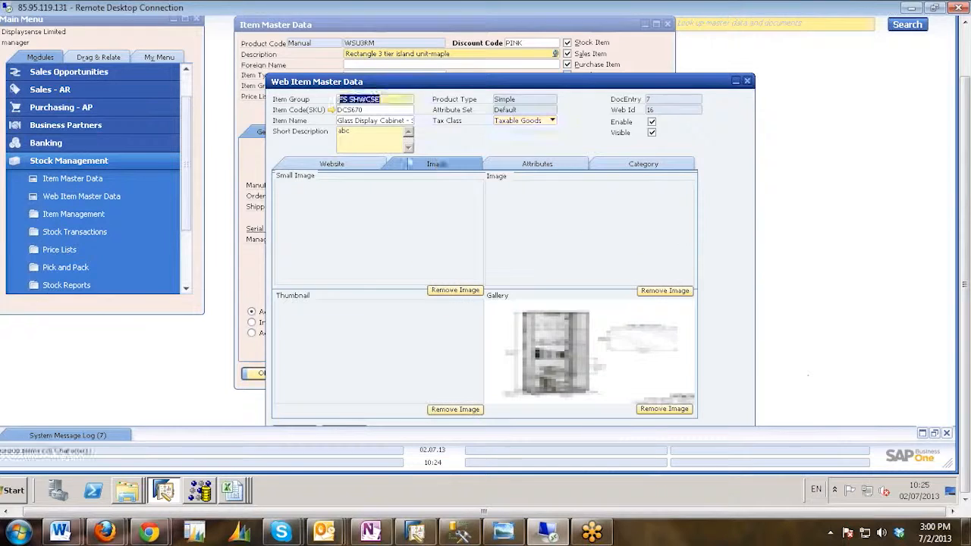
left_click(127, 491)
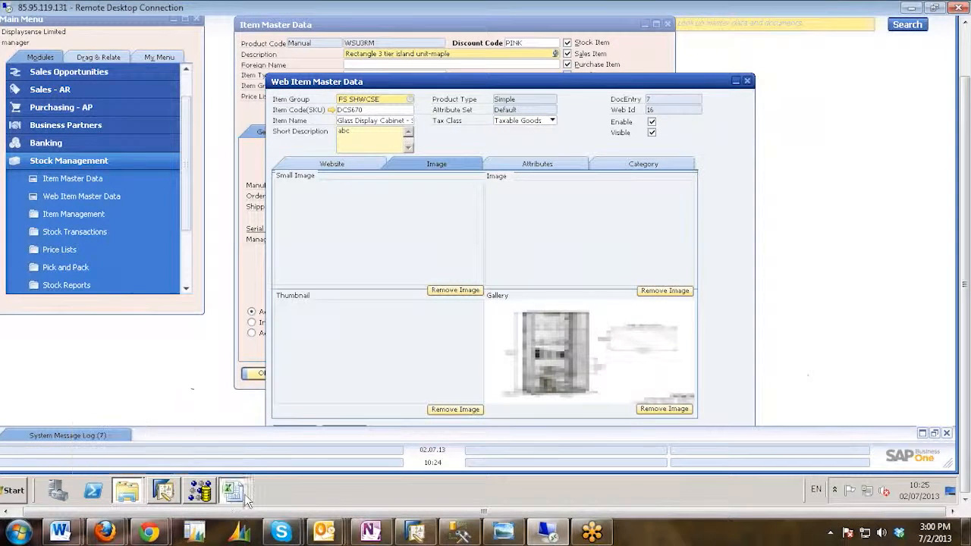
mouse_move(245, 493)
left_click(231, 460)
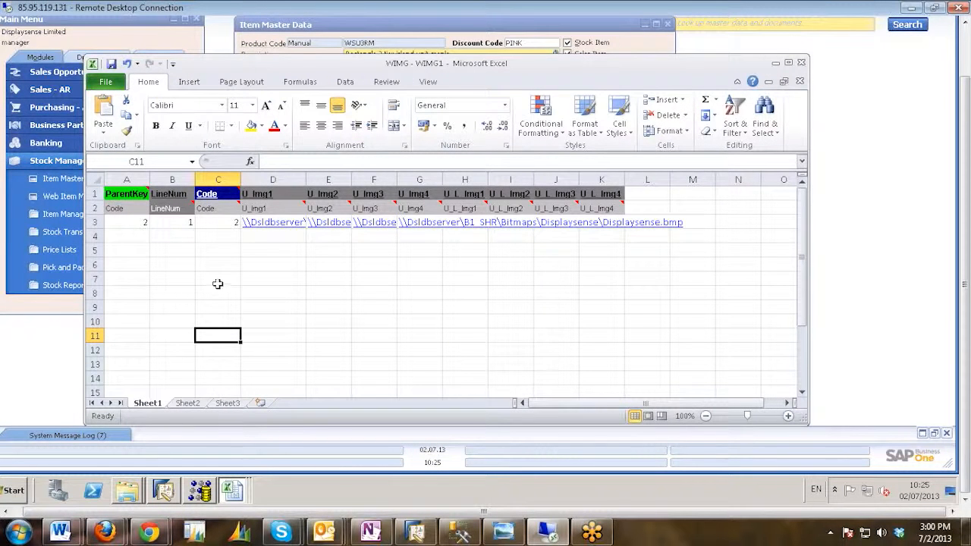
Fit the U_Img1 column to its image path, view the linked Displaysense.bmp file, and return to the WIMG - WIMG1 workbook.
double_click(305, 175)
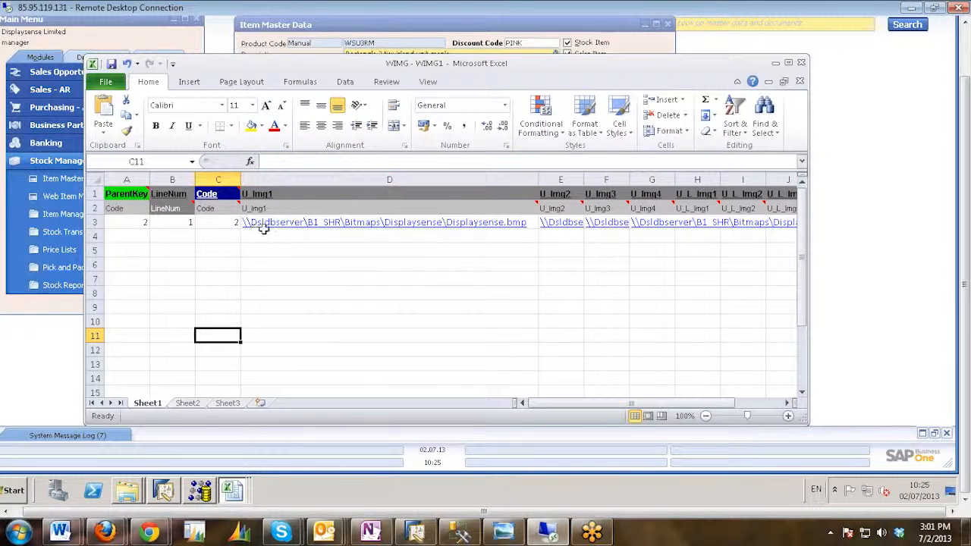
left_click(287, 228)
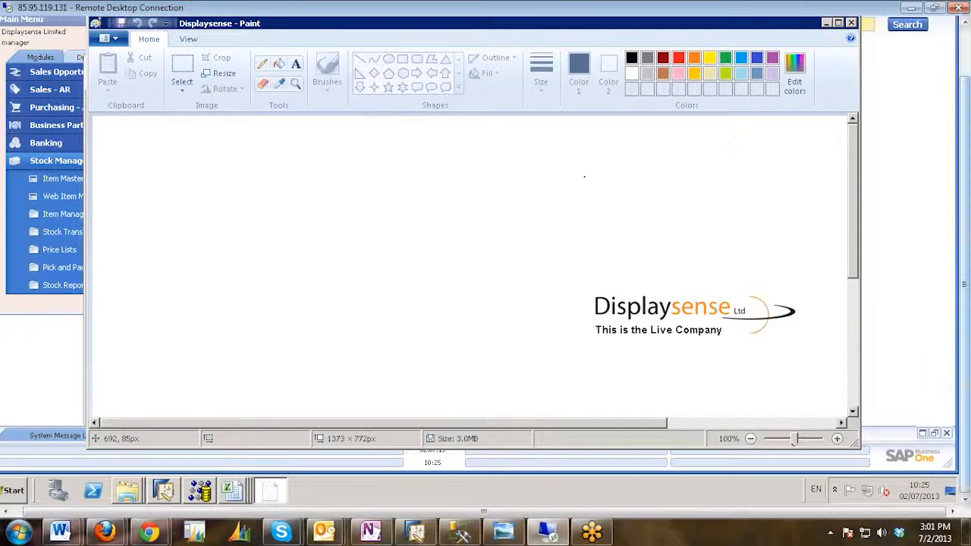
left_click(241, 491)
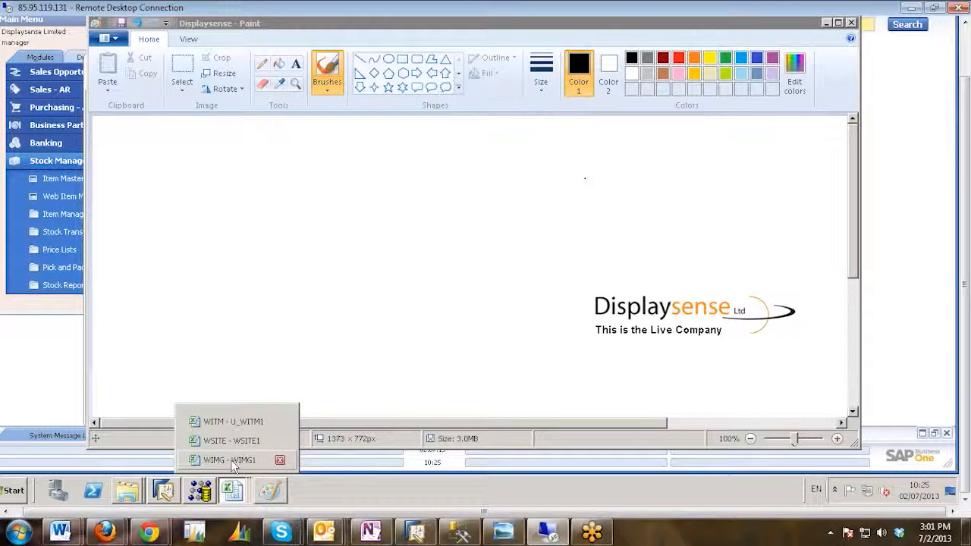
left_click(231, 459)
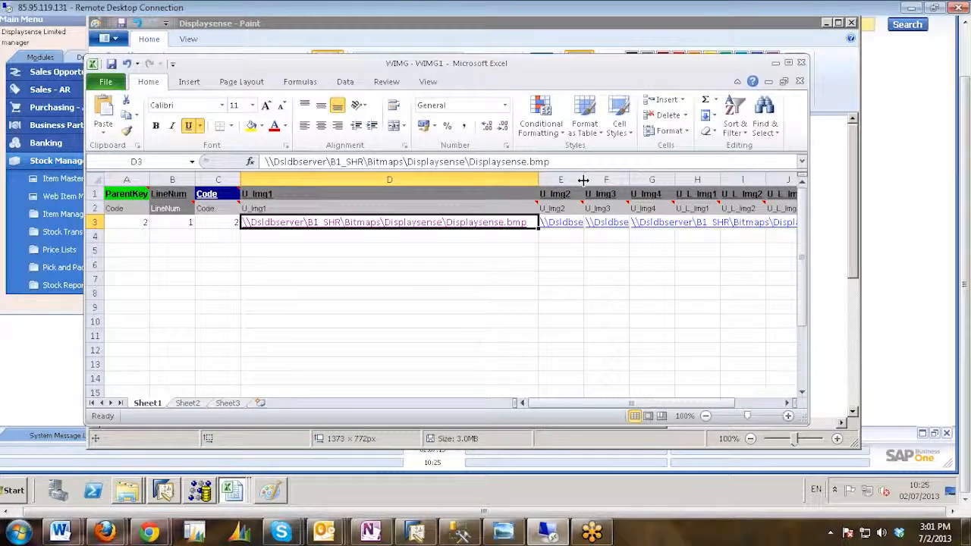
Fit the widths of the U_Img2, U_Img3 and U_Img4 columns to their image paths.
double_click(583, 179)
left_click_drag(576, 412, 702, 412)
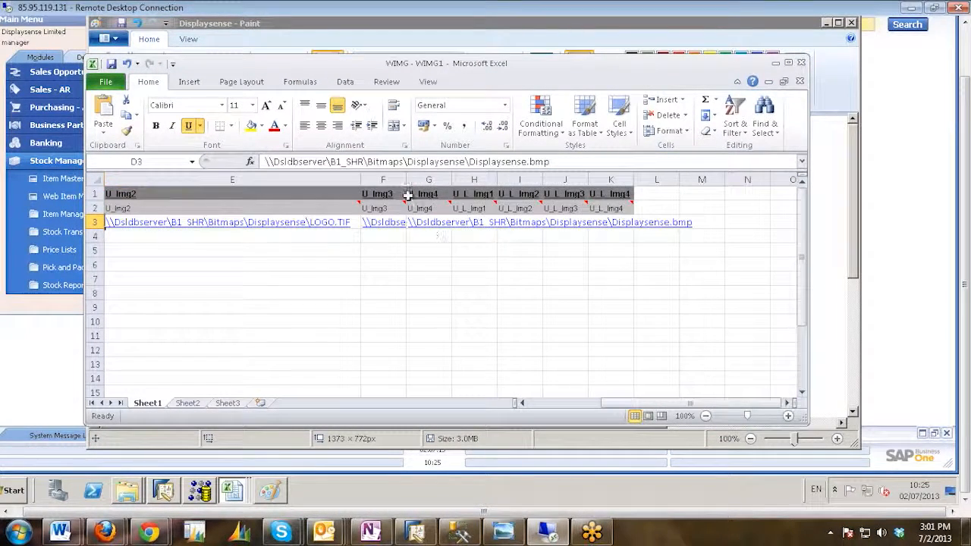
double_click(406, 179)
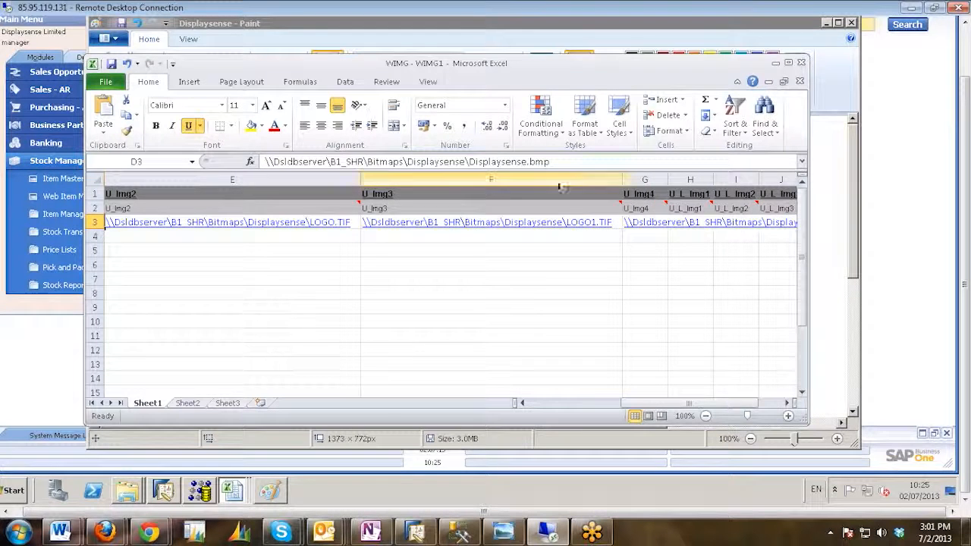
double_click(667, 181)
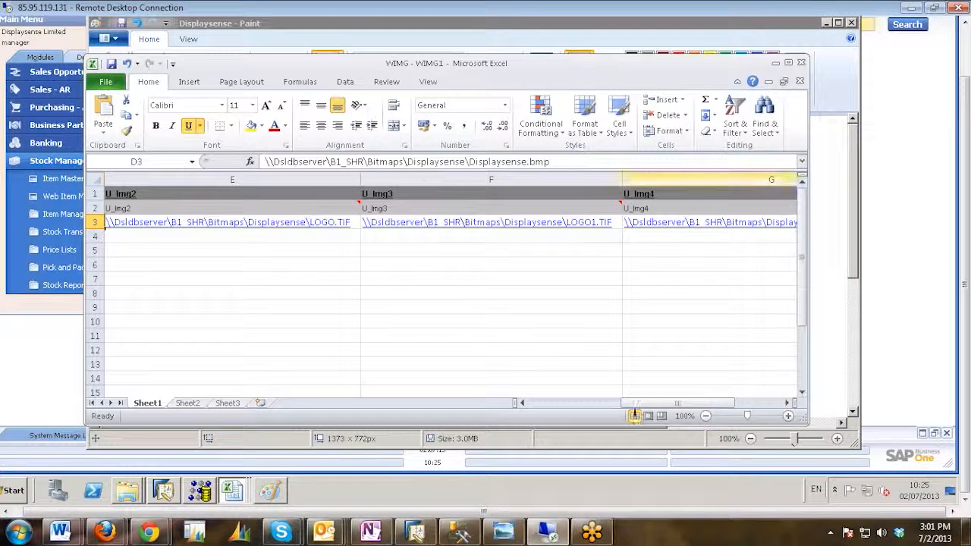
left_click_drag(705, 404, 530, 404)
Review the ParentKey, LineNum and Code cells of row 3.
left_click(131, 221)
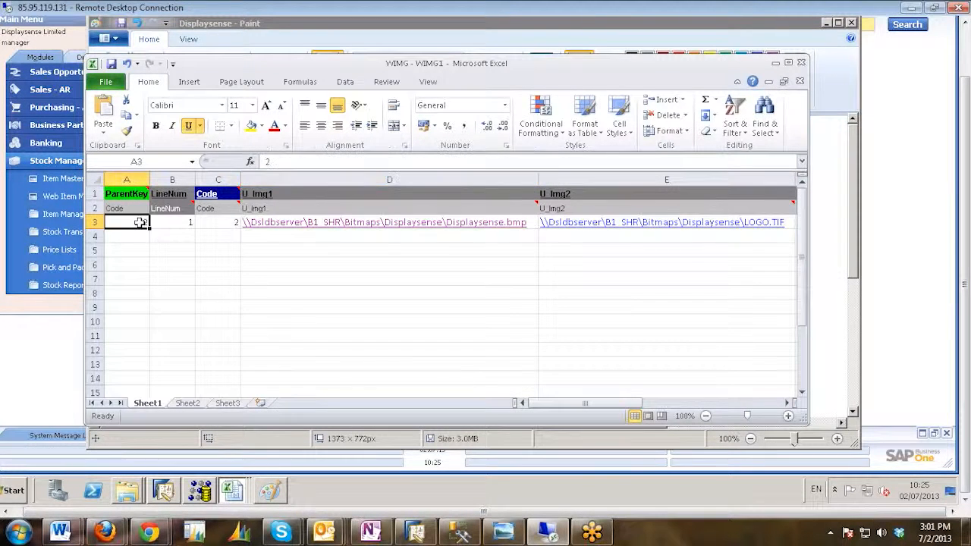
left_click(169, 223)
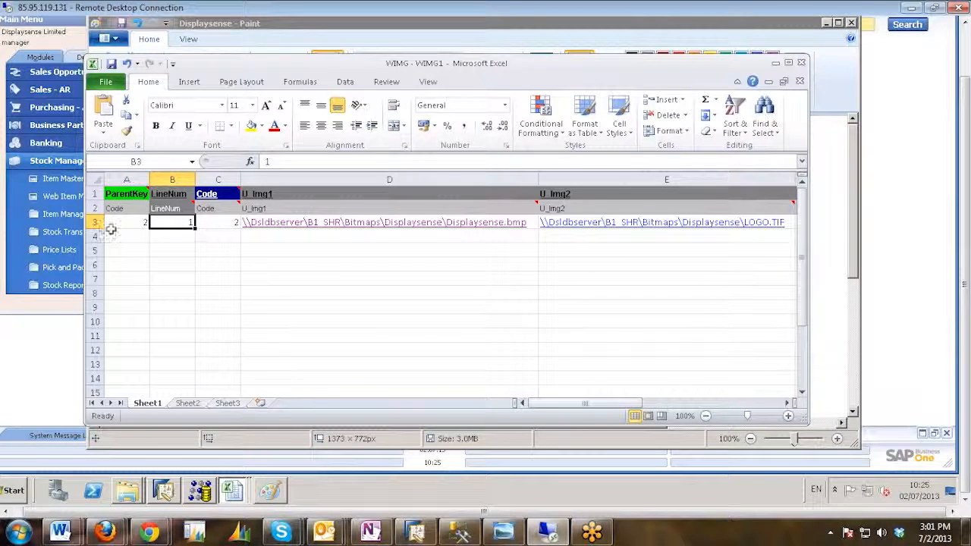
left_click(127, 224)
left_click(175, 224)
left_click(213, 222)
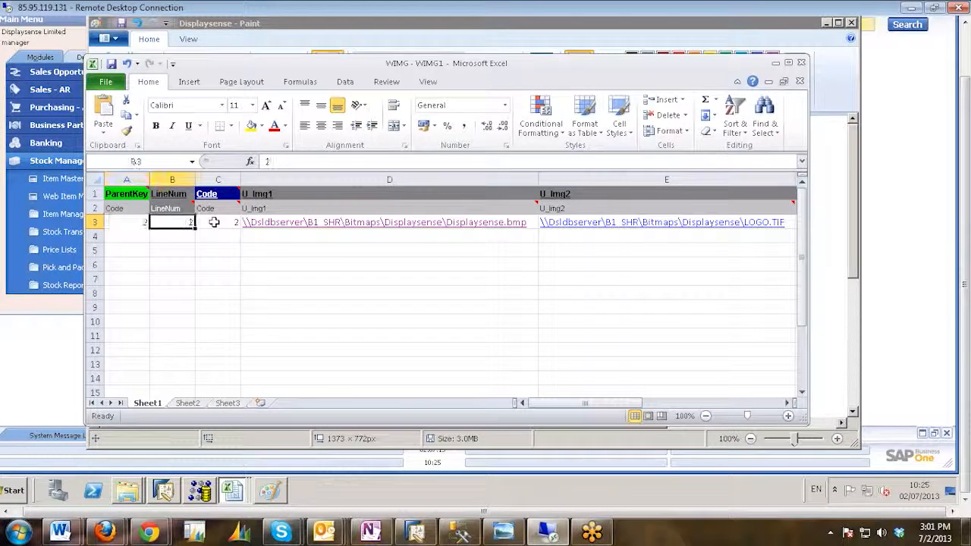
Examine the image path columns from U_Img1 to U_Img4 and on through the U_L_Img columns.
left_click(310, 256)
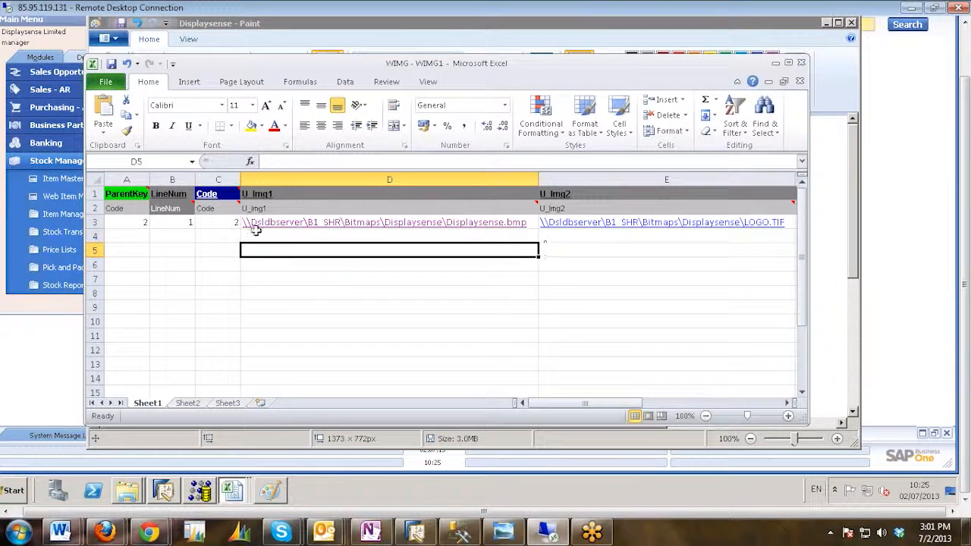
mouse_move(270, 214)
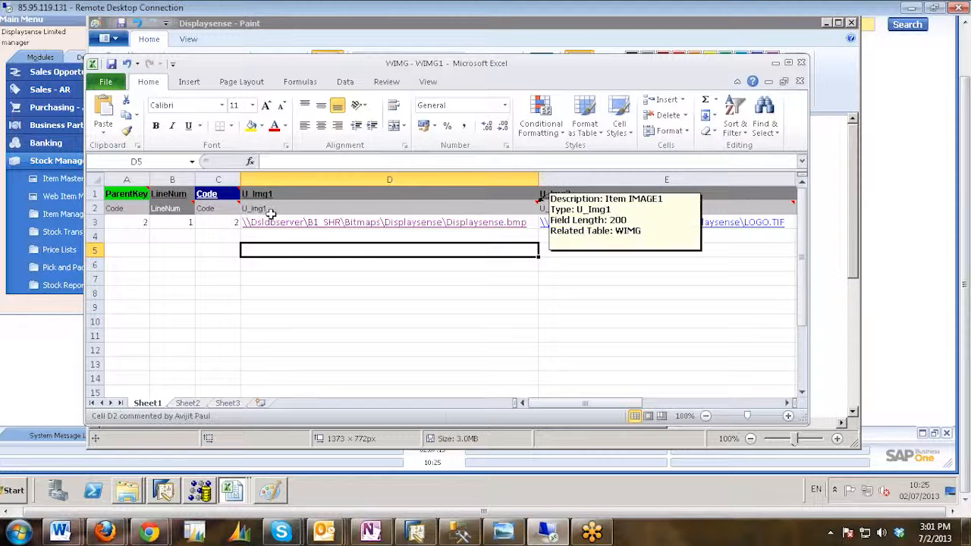
left_click(626, 259)
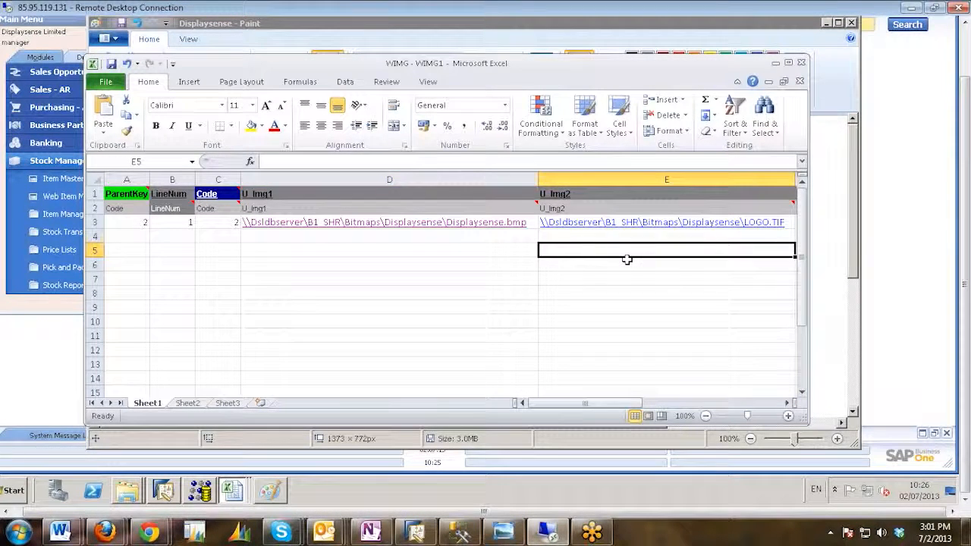
key("Right")
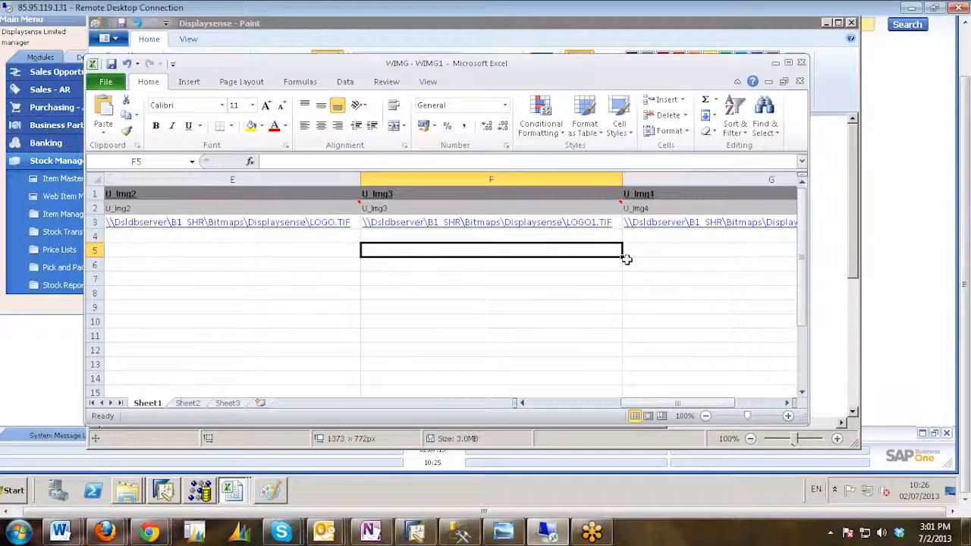
key("Right")
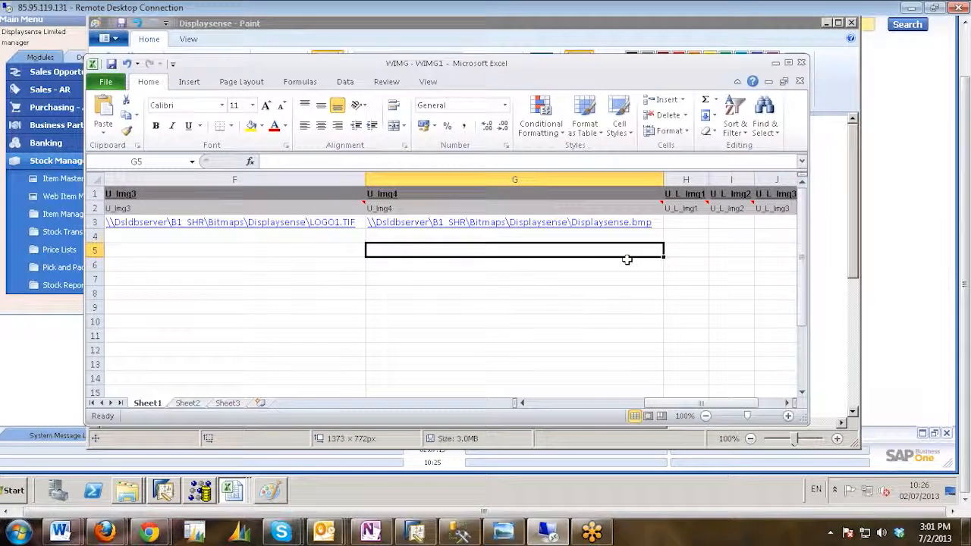
key("Right")
key("Right")
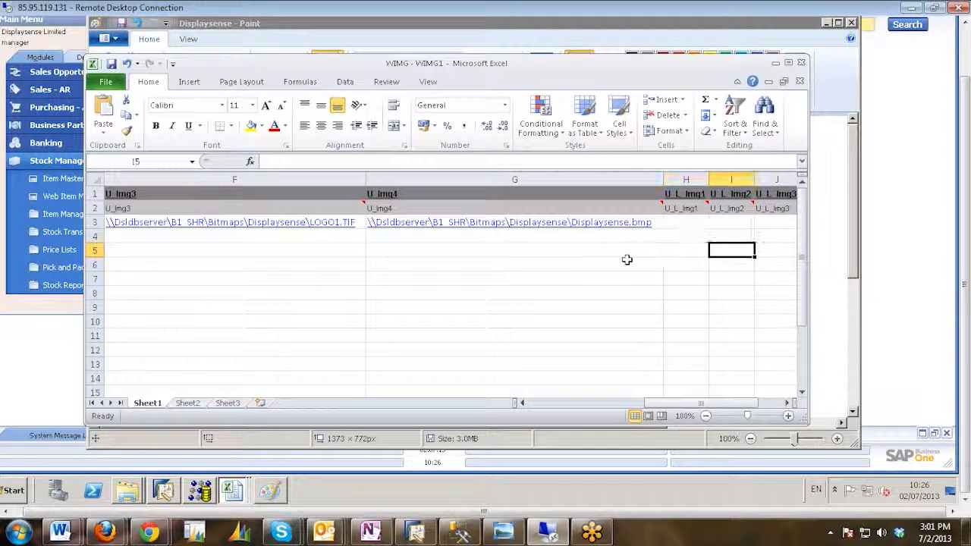
key("Right")
key("Right")
Examine the row 3 cells under U_L_Img1 to U_L_Img4.
key("Left")
key("Up")
key("Up")
key("Left")
key("Left")
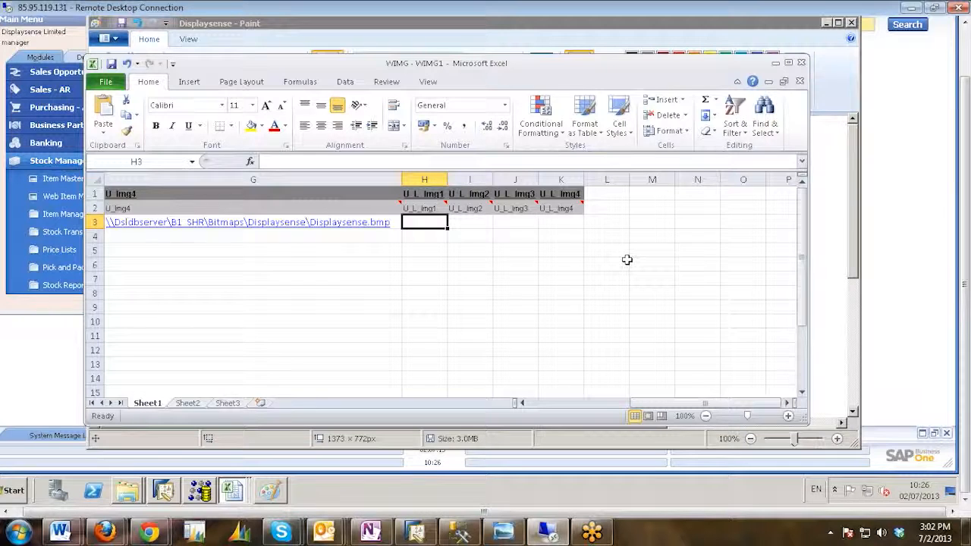
key("Right")
key("Right")
key("Right")
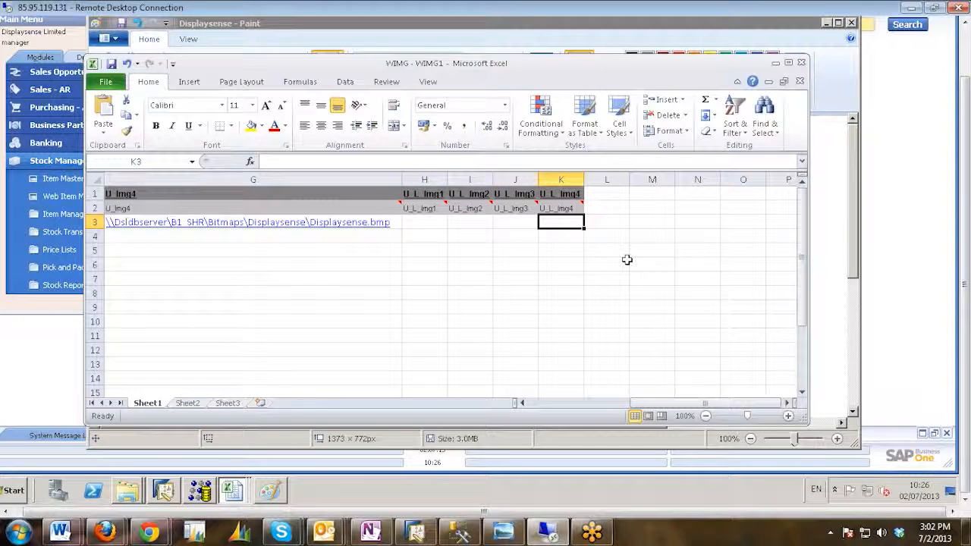
key("Left")
key("Left")
key("Left")
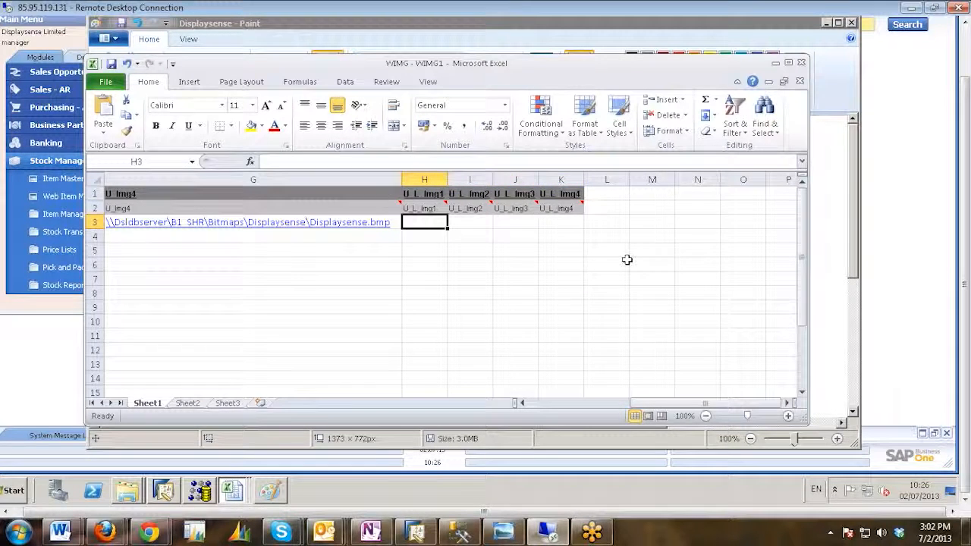
key("Right")
key("Right")
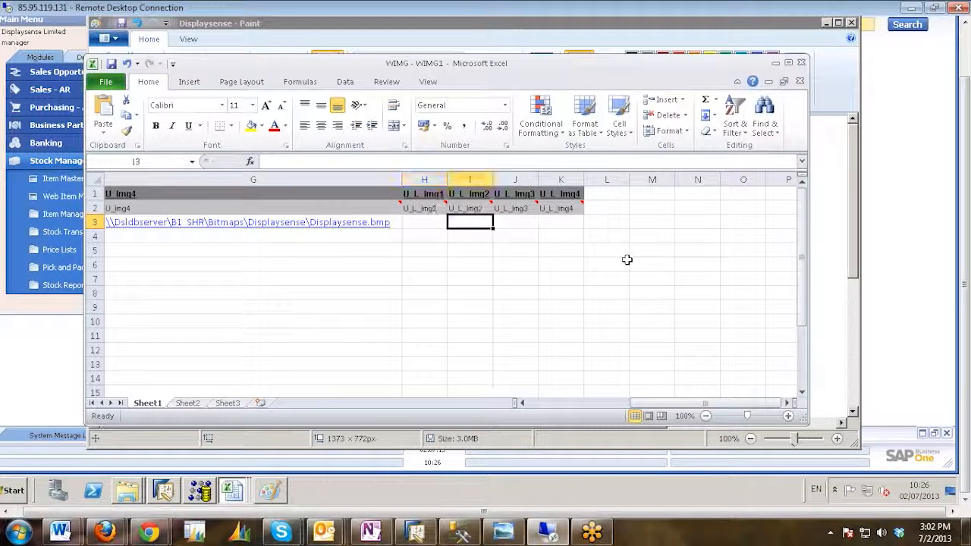
key("Right")
Go back along row 3 to recheck ParentKey, LineNum, Code and the U_Img1 path.
key("Left")
key("Left")
key("Left")
key("Left")
key("Left")
key("Left")
key("Left")
key("Left")
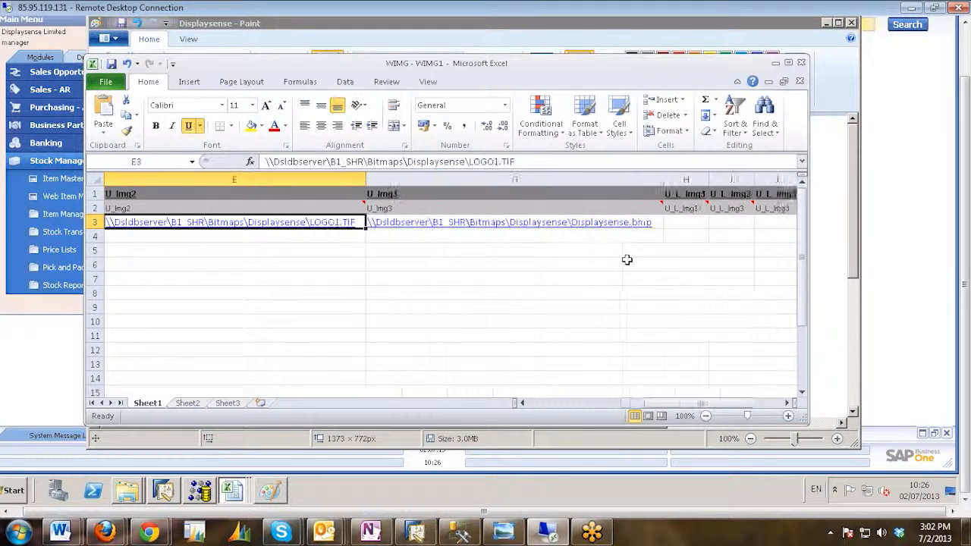
key("Left")
key("Left")
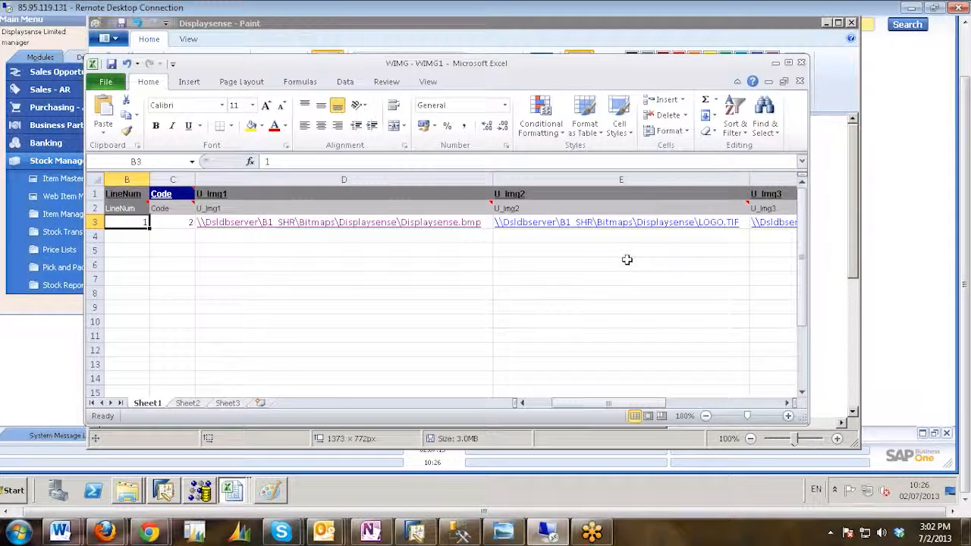
key("Right")
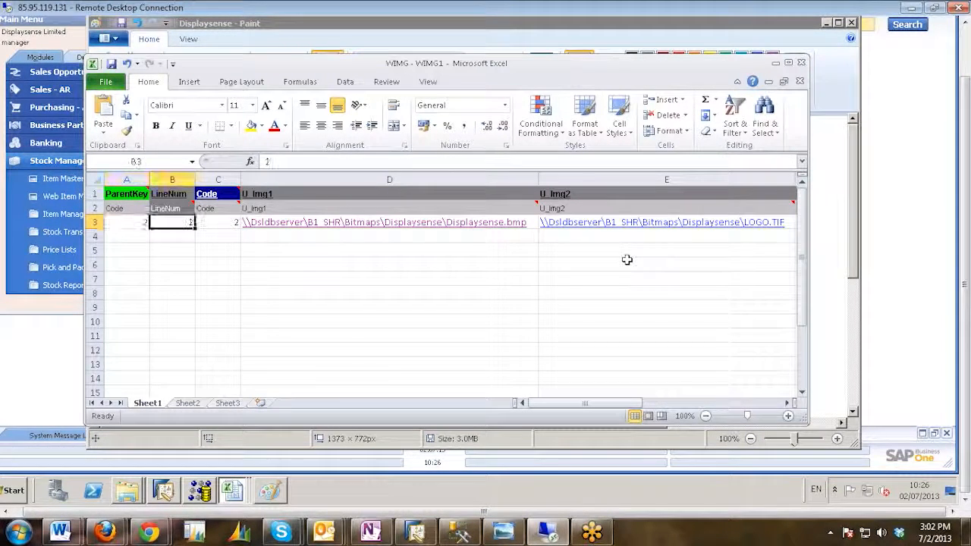
key("Left")
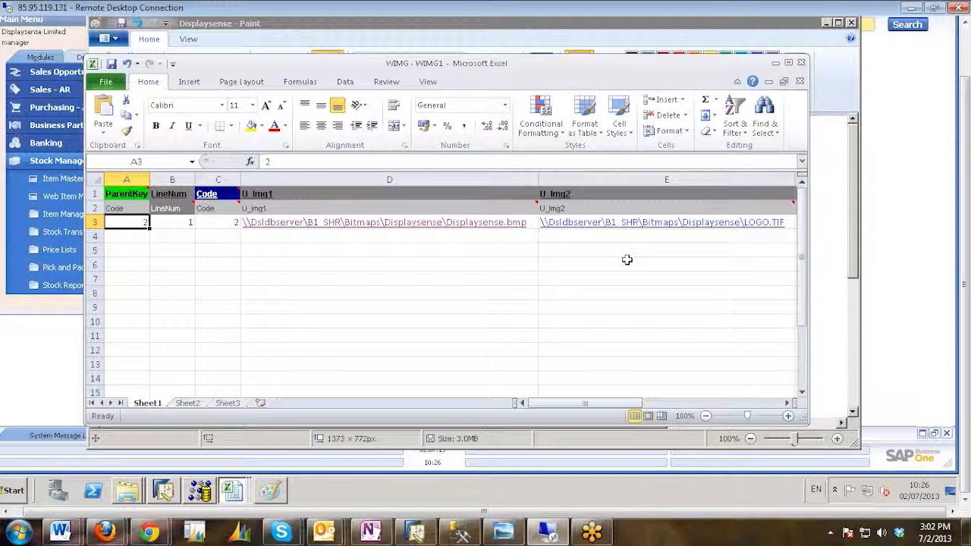
key("Right")
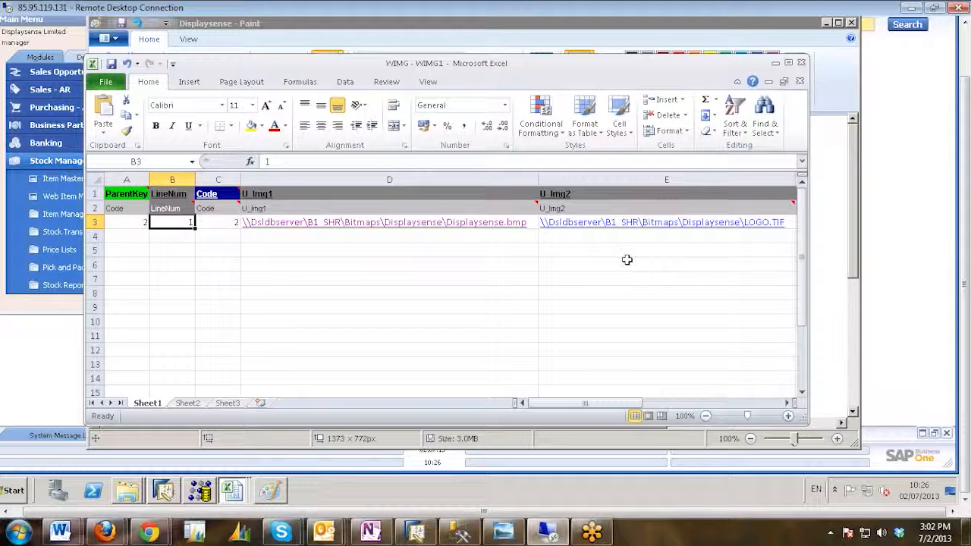
key("Right")
key("Right")
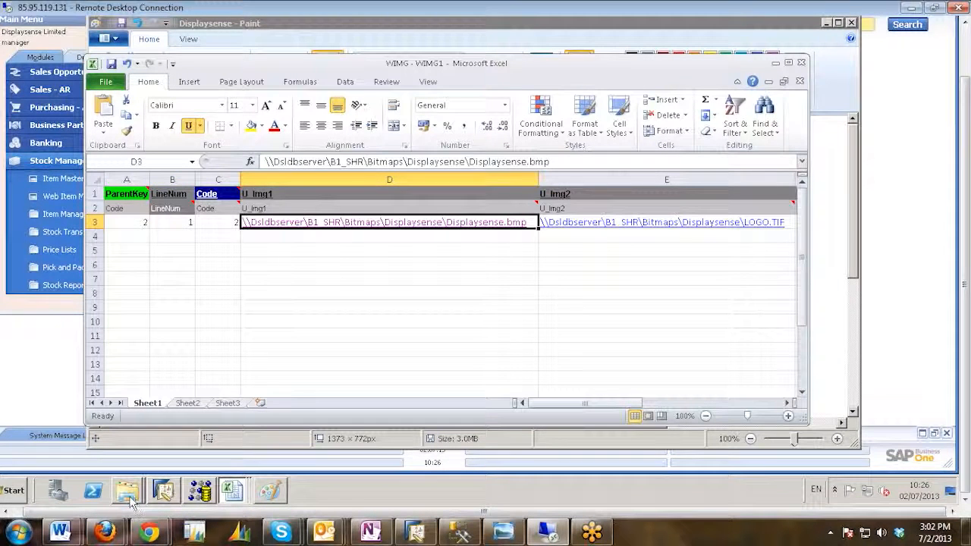
Switch to SAP Business One and check the Displaysense folder's network location in the small image file picker, leaving without choosing a file.
left_click(133, 501)
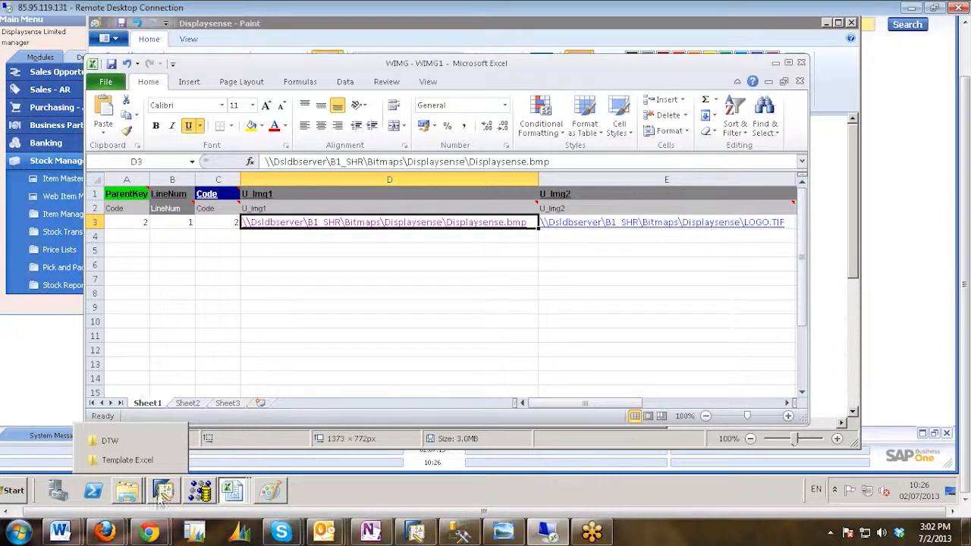
left_click(162, 493)
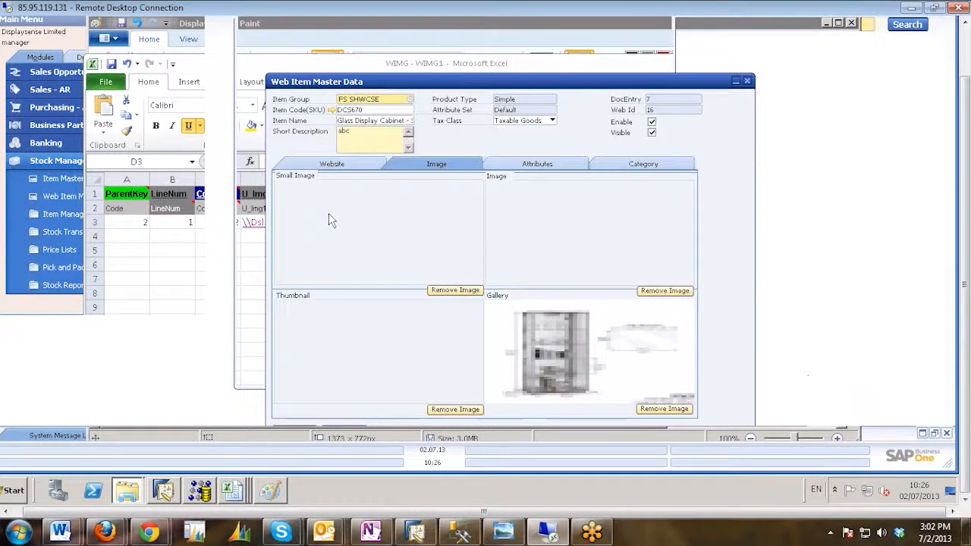
double_click(372, 264)
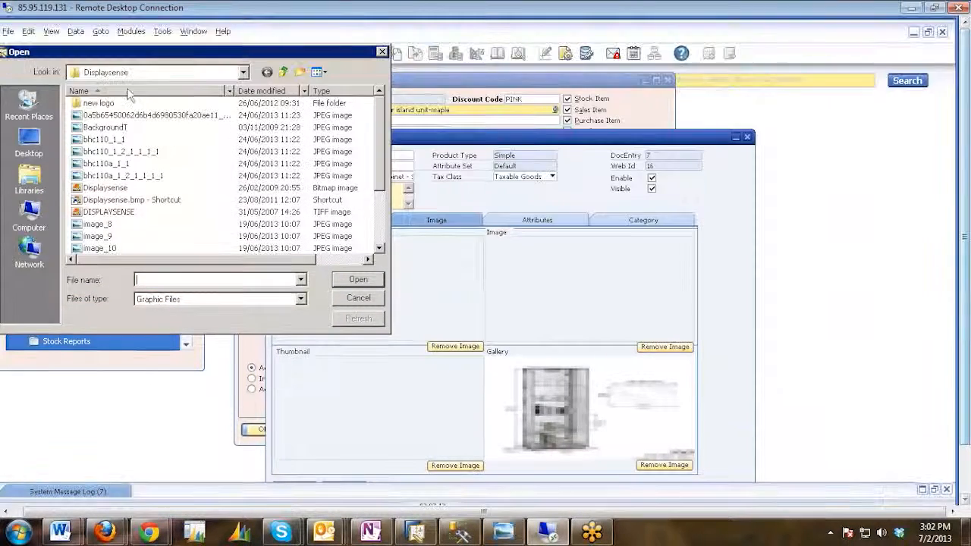
left_click(157, 71)
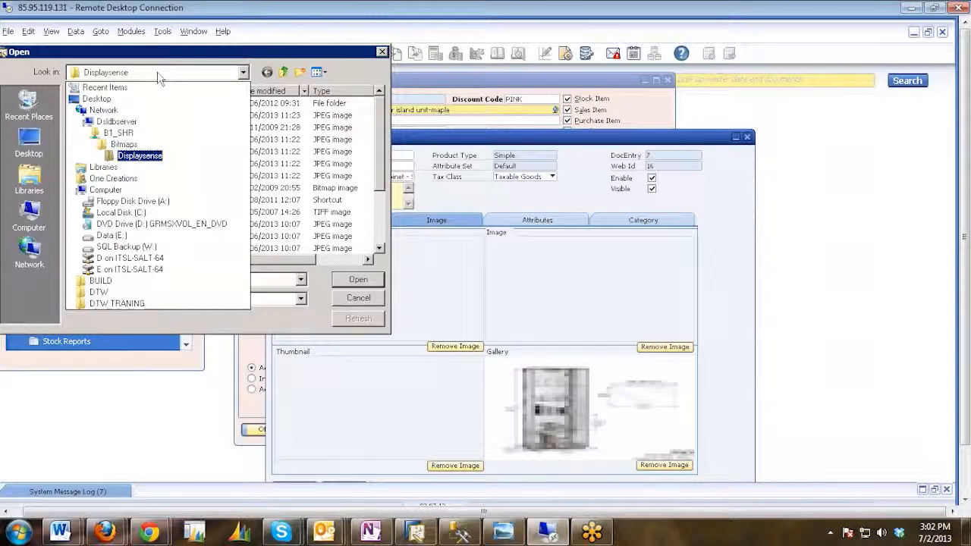
left_click(362, 301)
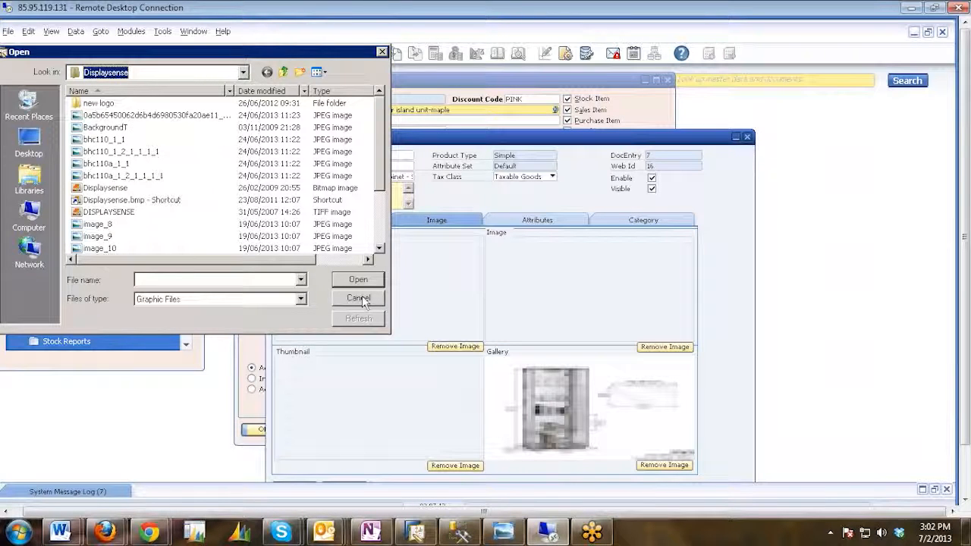
left_click(361, 300)
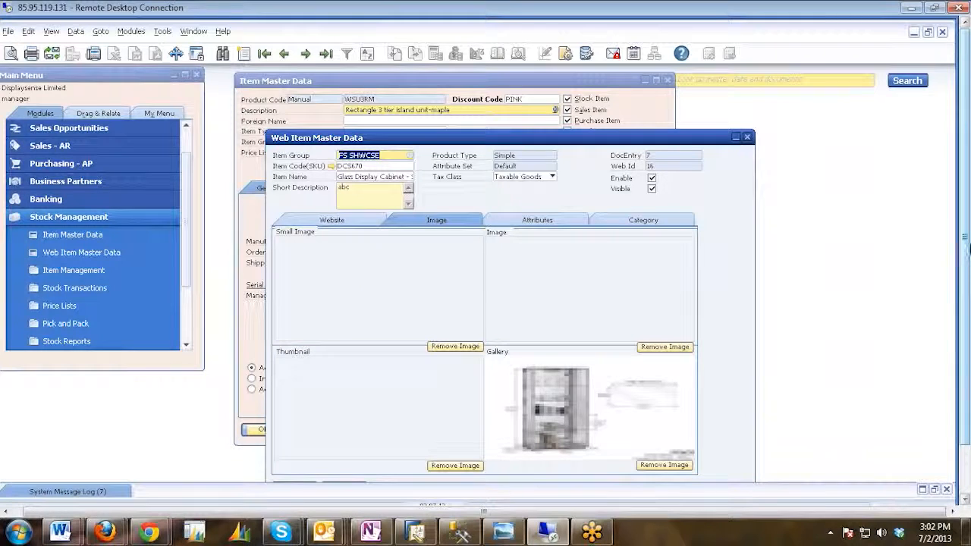
Return to the WIMG - WIMG1 workbook in Excel and set the row 3 ParentKey to 8.
left_click_drag(965, 233, 966, 292)
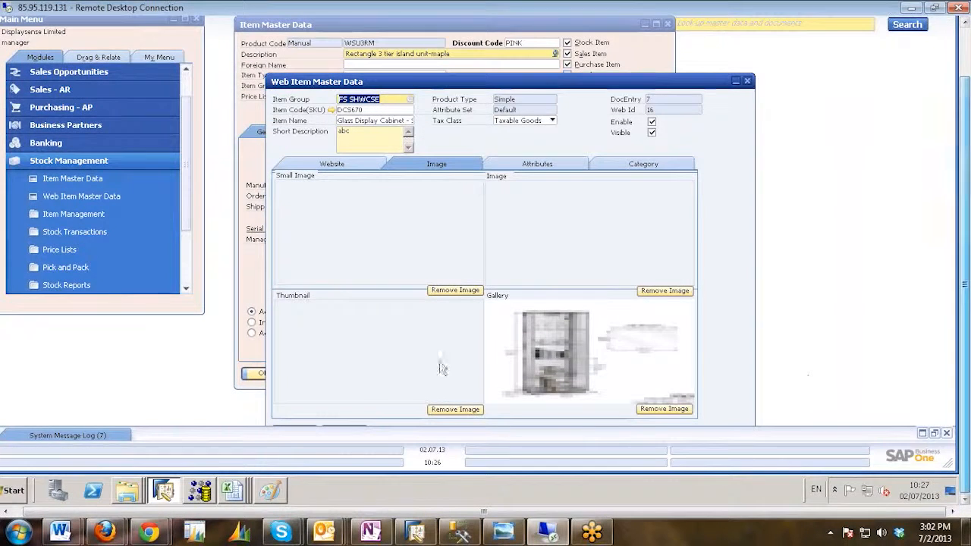
left_click(238, 496)
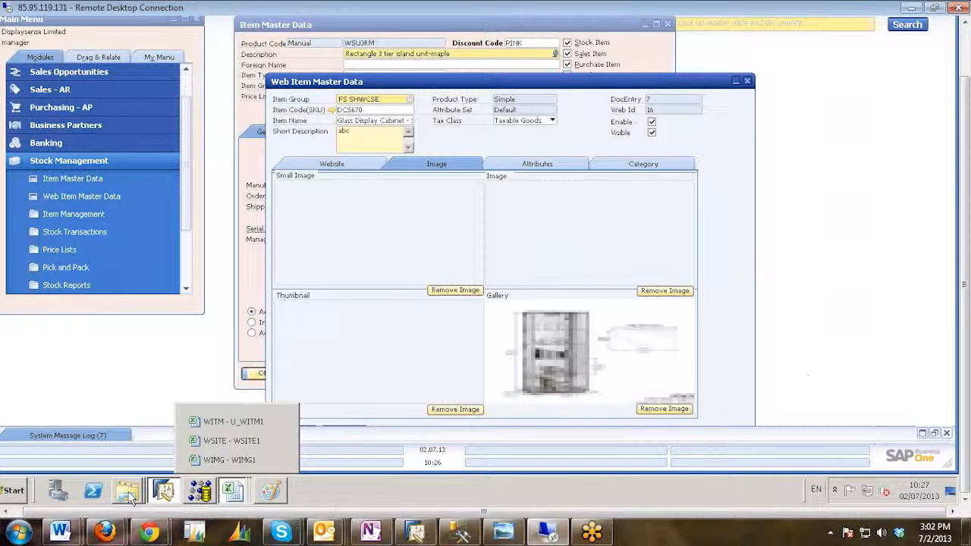
left_click(229, 459)
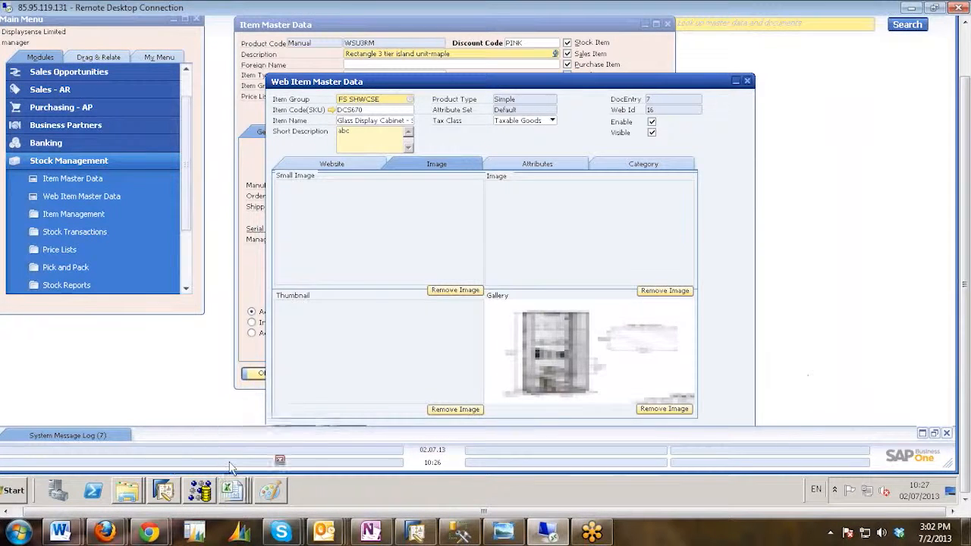
left_click(306, 251)
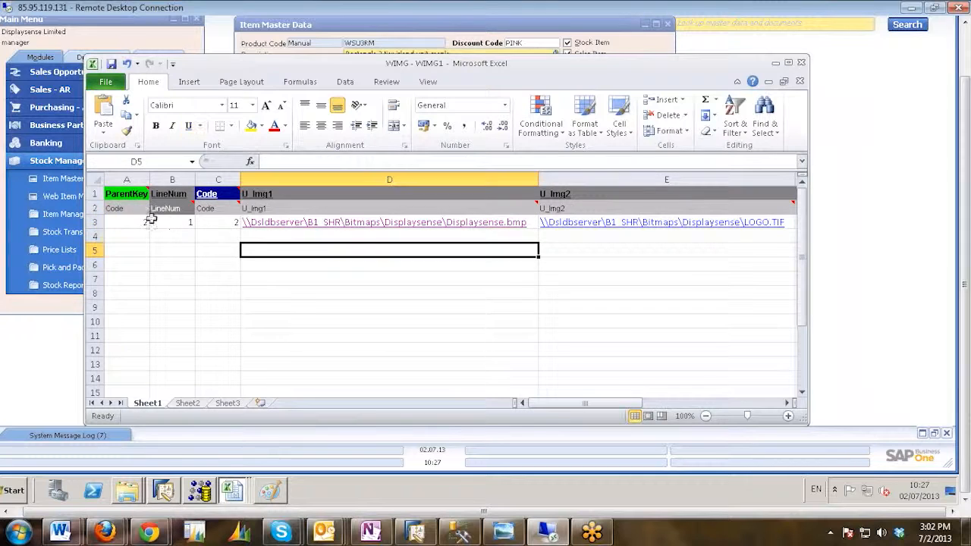
double_click(126, 223)
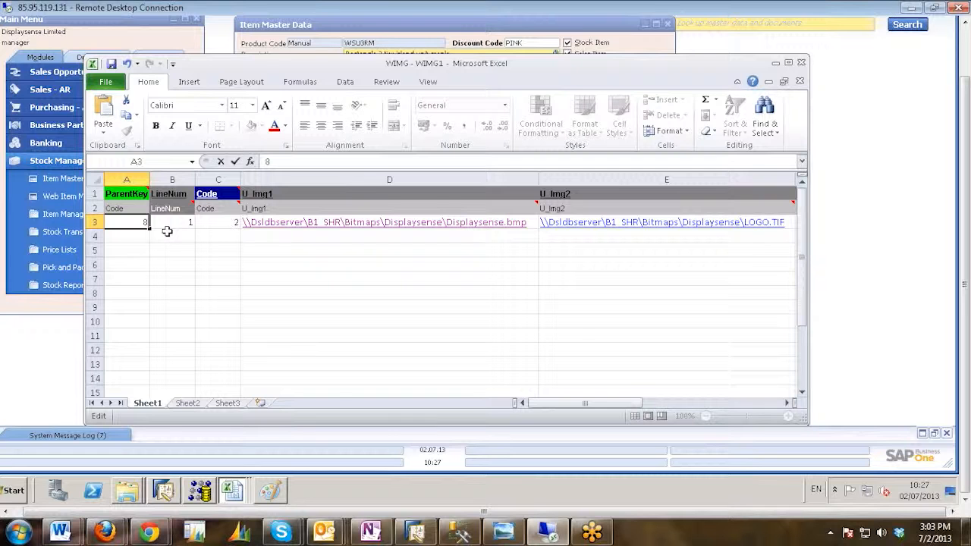
key("Tab")
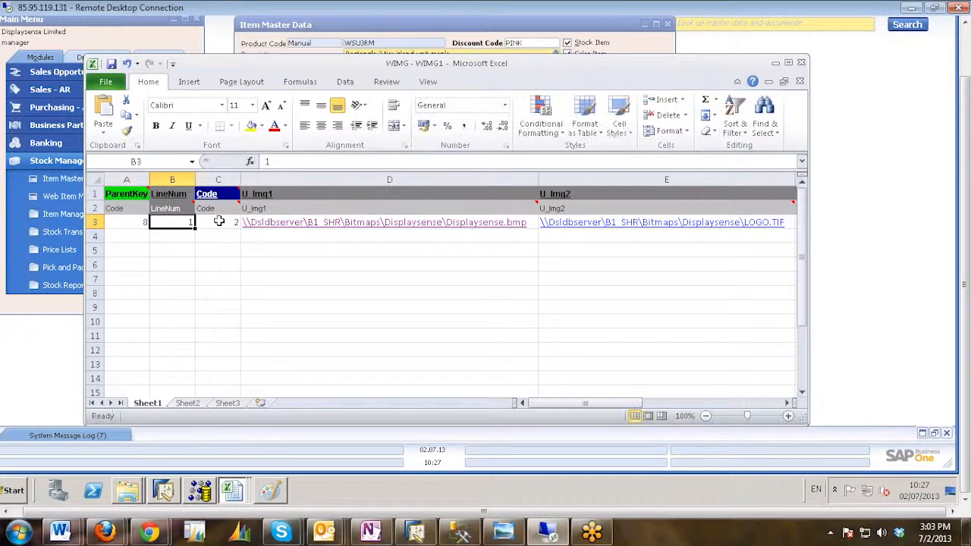
Set the row 3 Code value to 8.
left_click(220, 221)
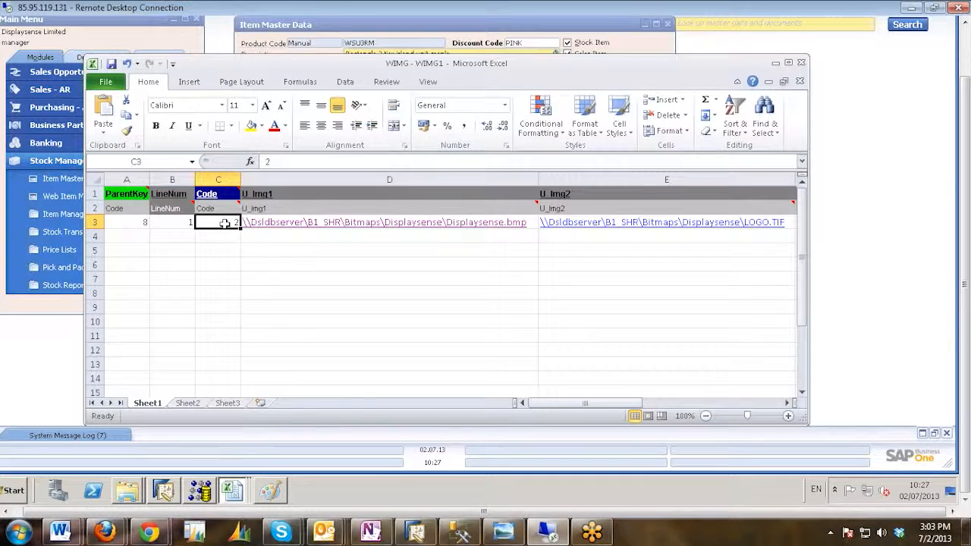
double_click(225, 224)
double_click(226, 223)
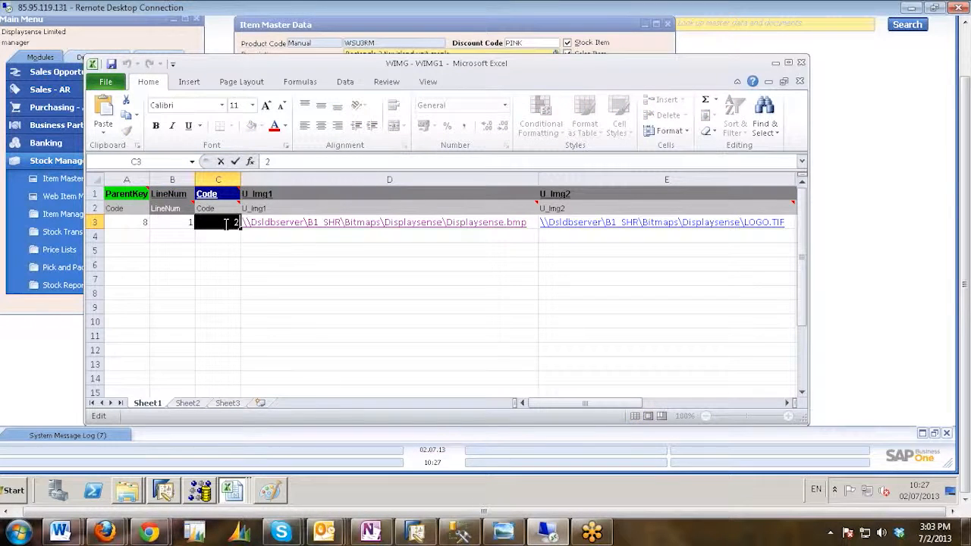
type("8")
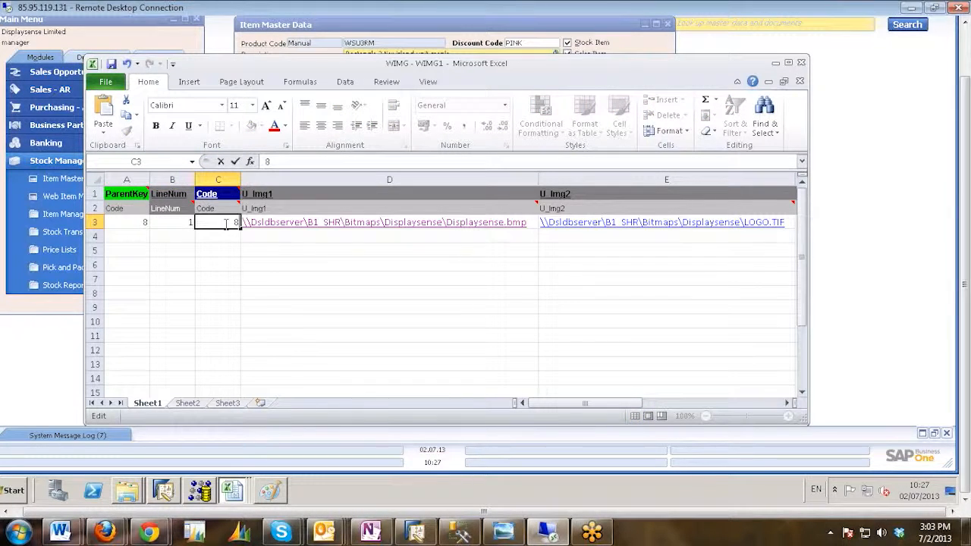
left_click(293, 236)
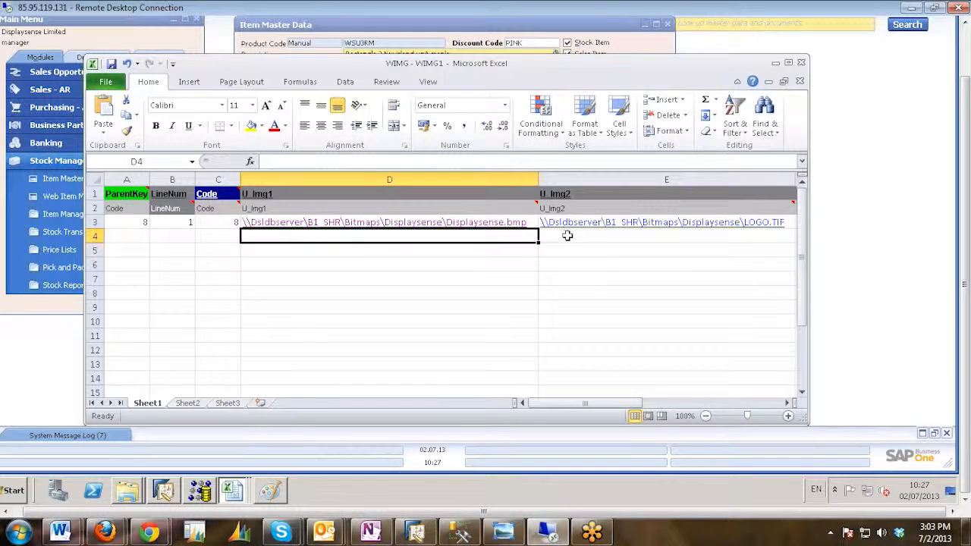
Examine row 3 from ParentKey through the U_Img1 to U_Img4 paths and the start of the U_L_Img columns.
key("Right")
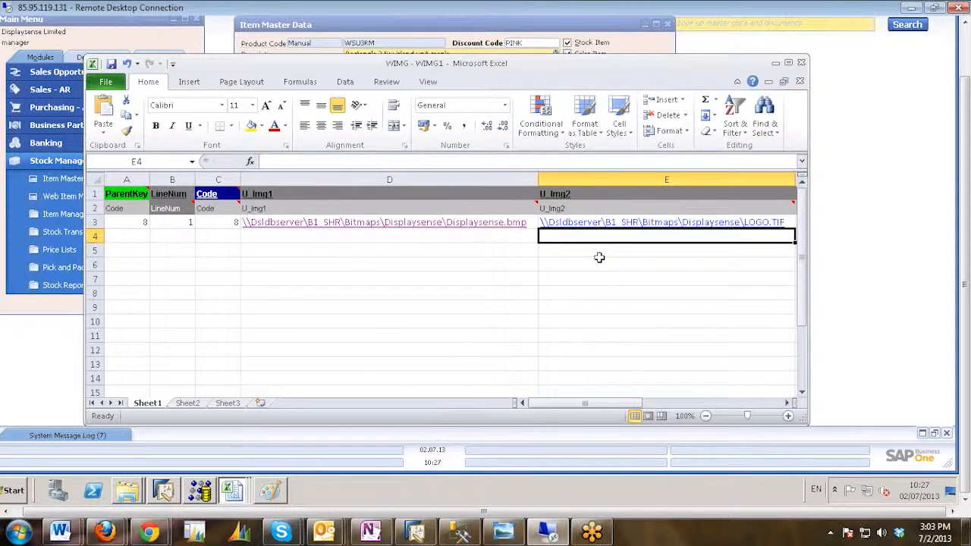
key("Right")
key("Right")
key("Right")
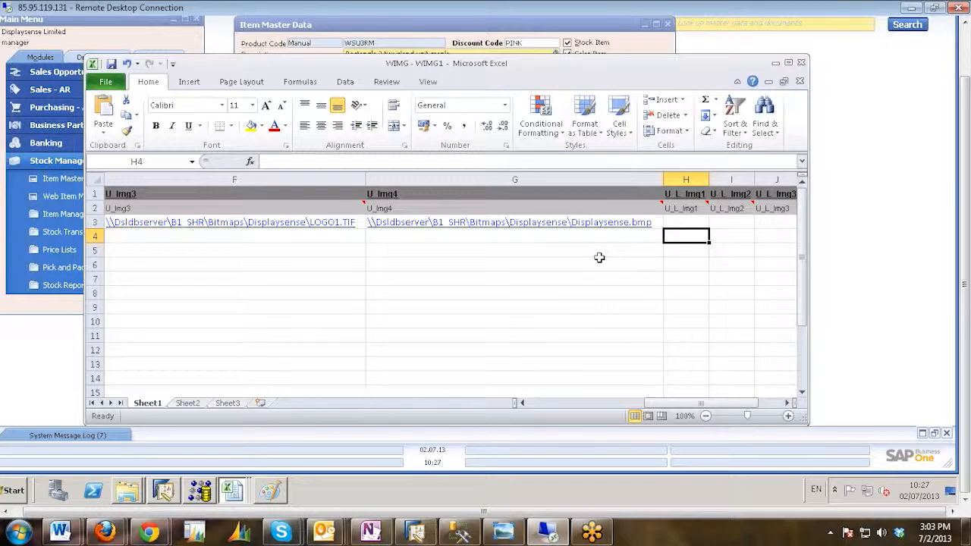
key("Left")
key("Left")
key("Left")
key("Left")
key("Left")
key("Left")
key("Left")
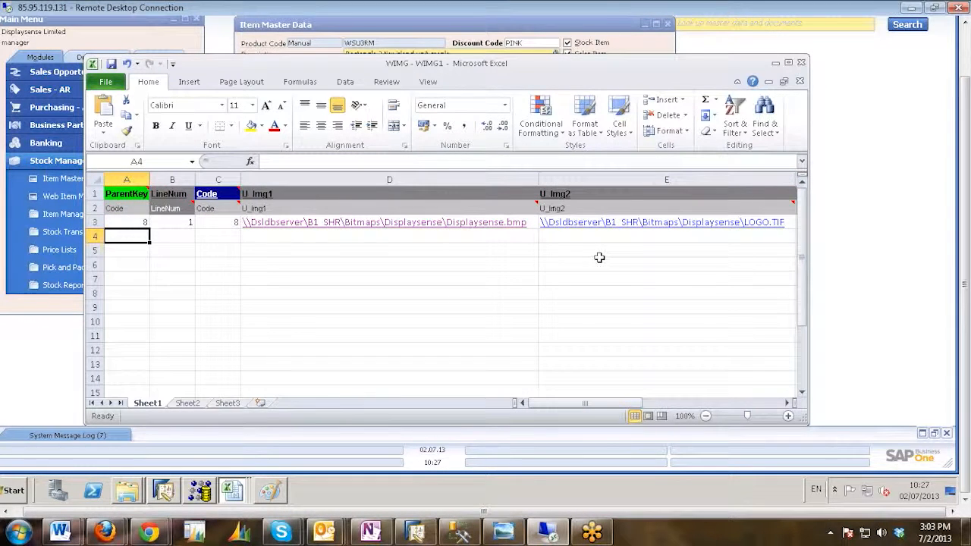
key("Right")
key("Right")
key("Right")
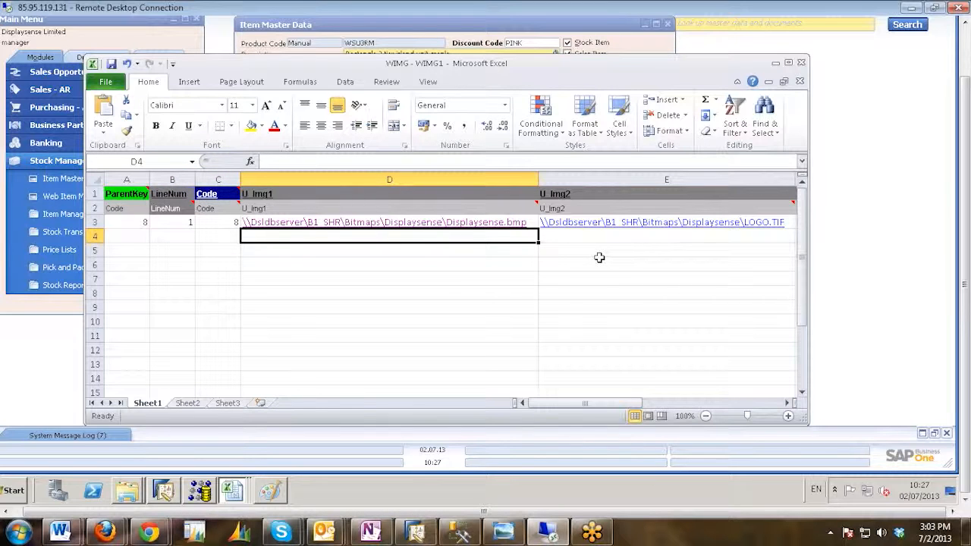
key("Right")
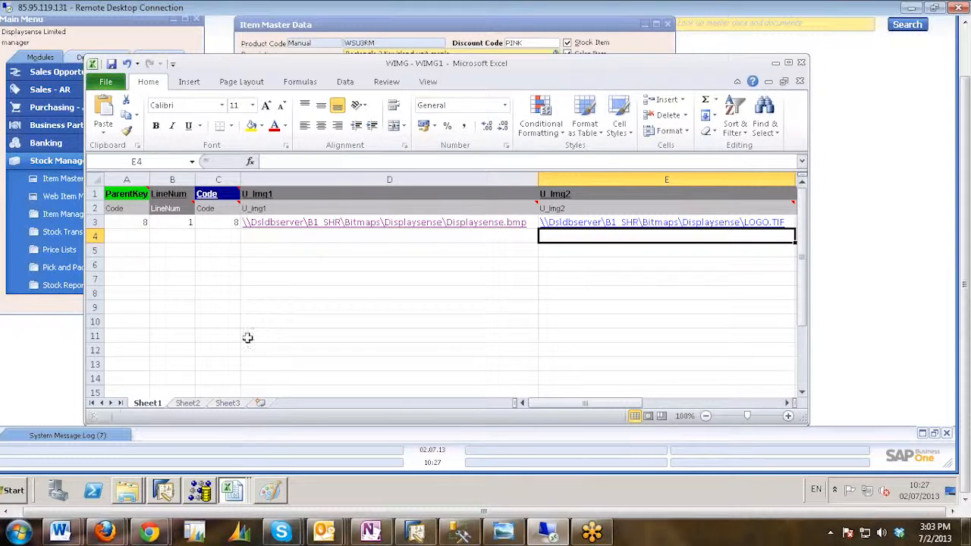
Save the WIMG - WIMG1 sheet as Text (Tab delimited) in the DTW TRANING Template txt folder, and close the workbook.
left_click(108, 82)
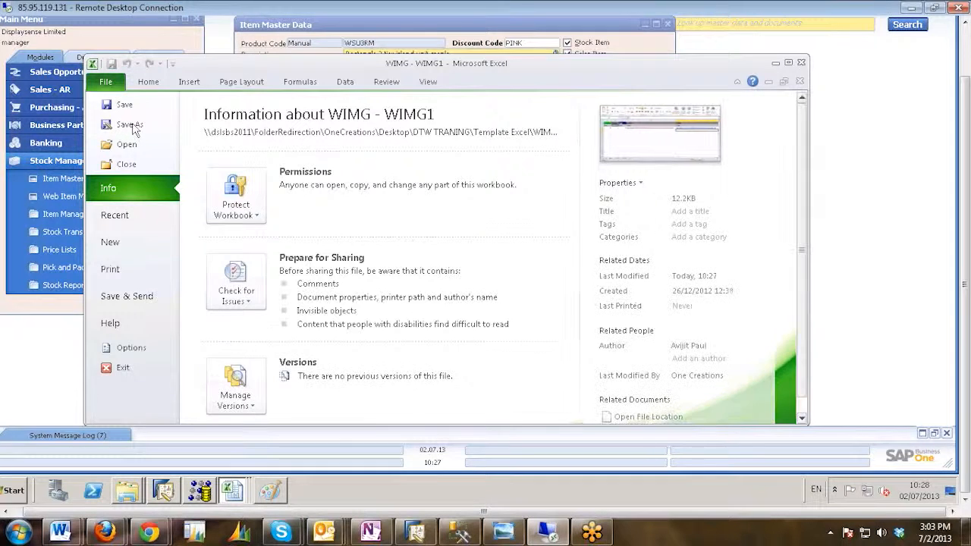
left_click(132, 126)
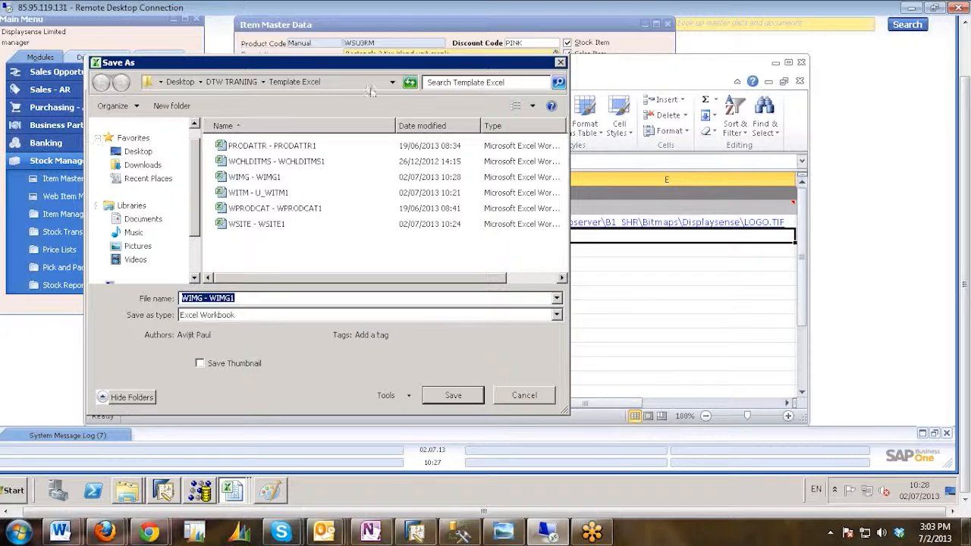
left_click(235, 85)
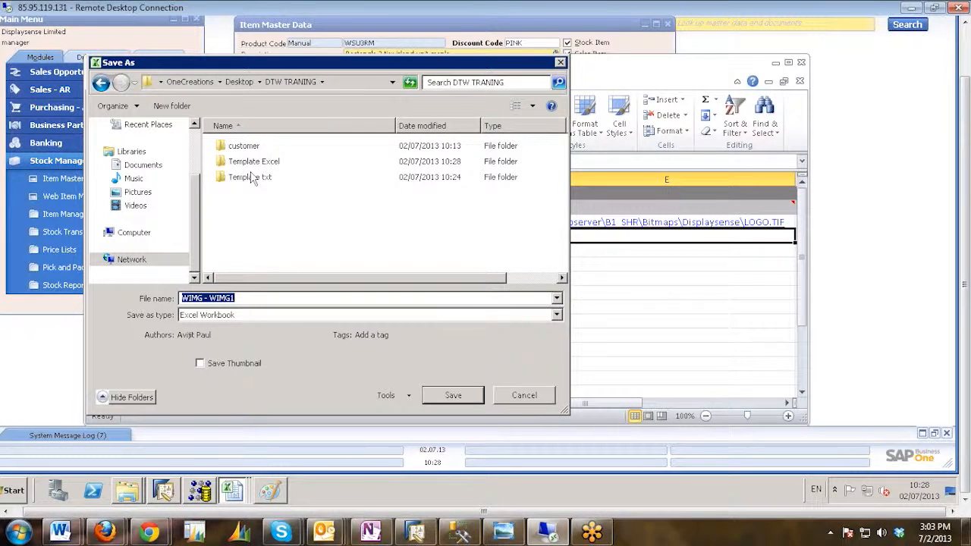
double_click(251, 176)
left_click(269, 319)
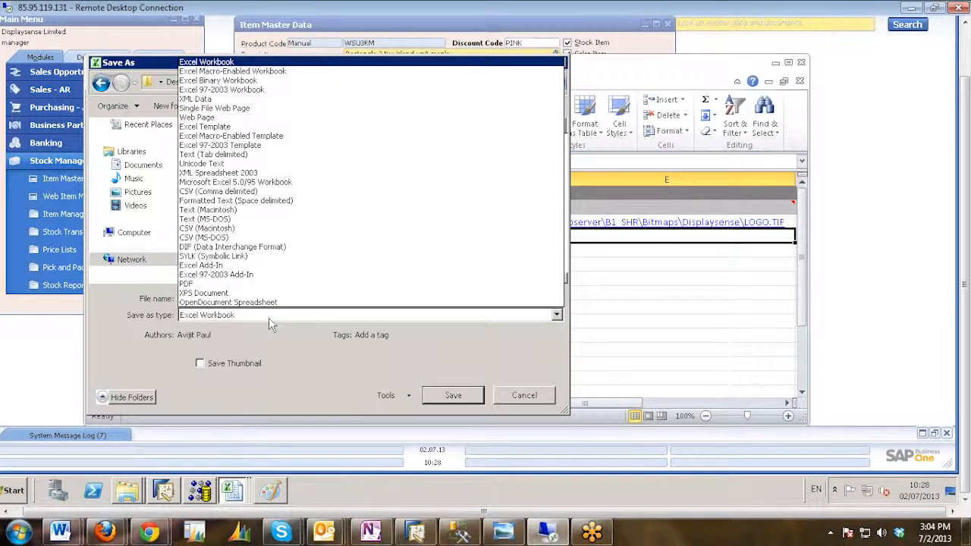
left_click(222, 153)
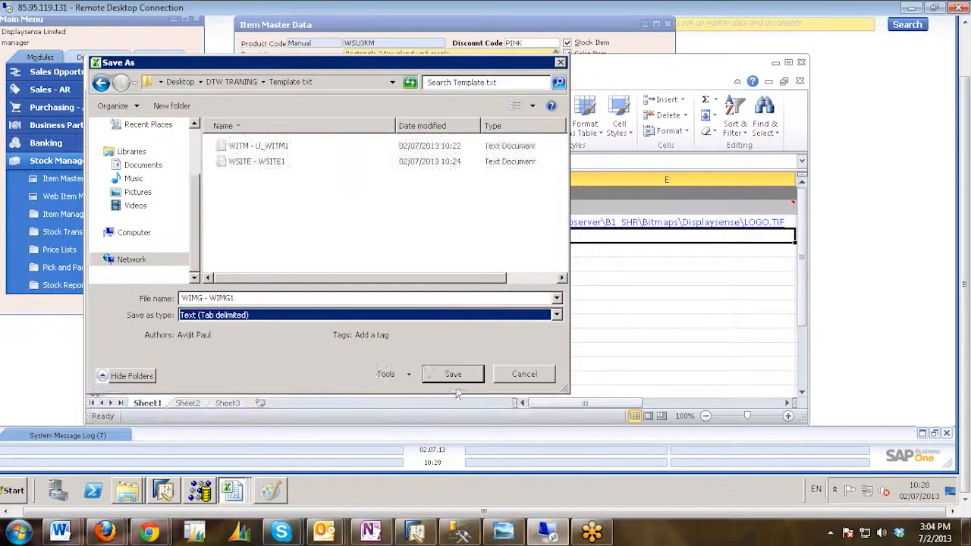
left_click(453, 375)
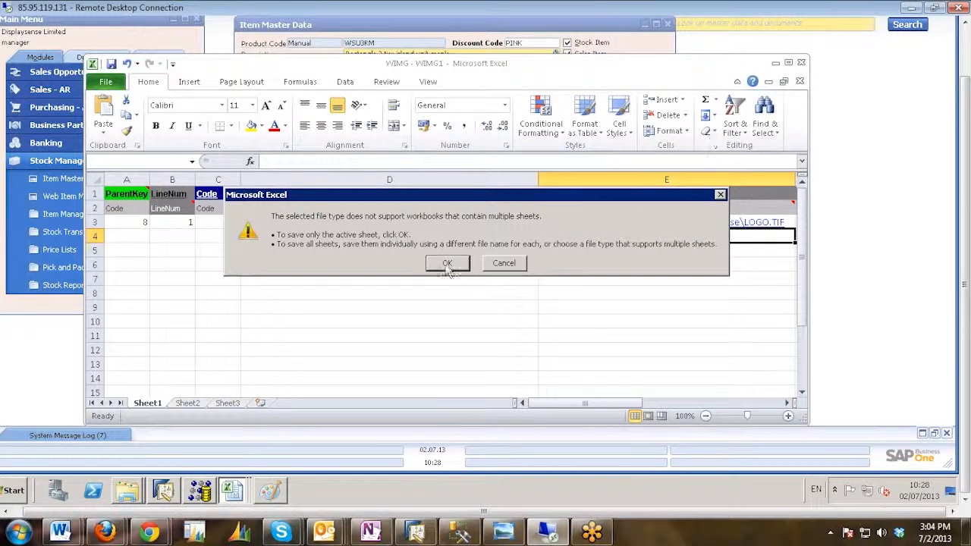
left_click(448, 263)
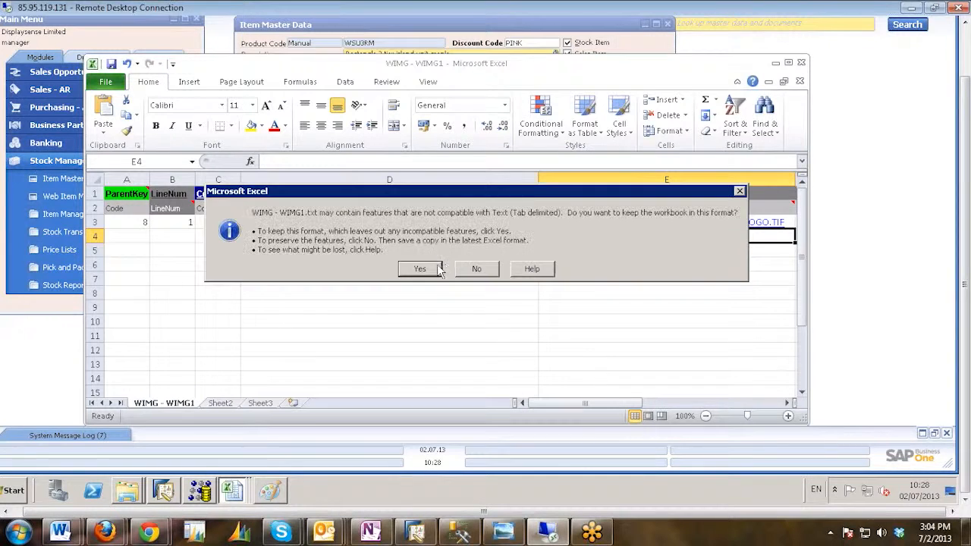
left_click(421, 269)
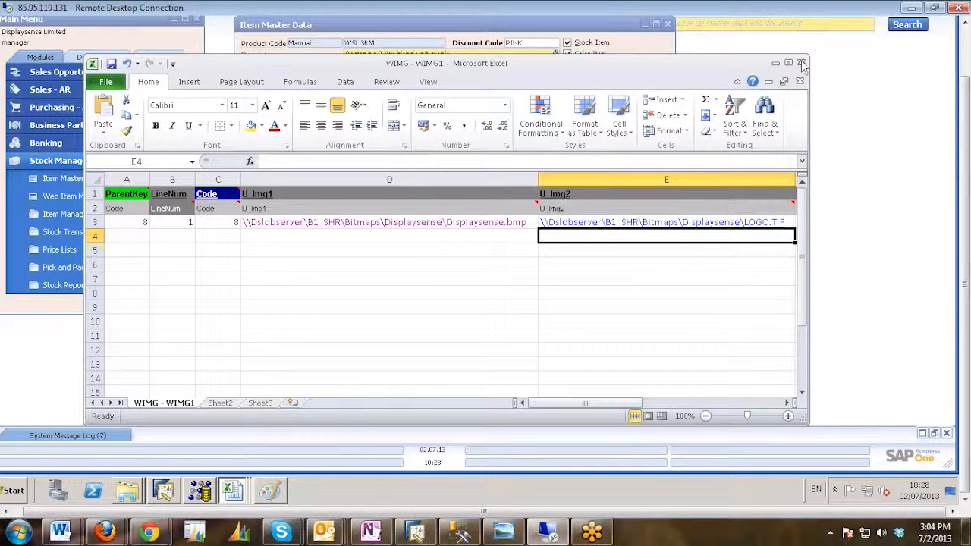
left_click(802, 65)
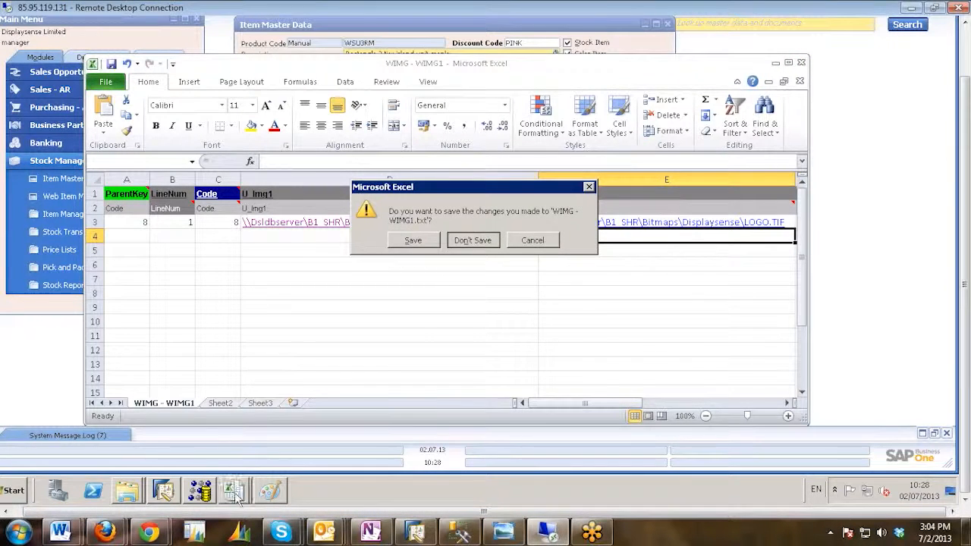
Open the PRODATTR - PRODATTR1 workbook from the Template Excel folder.
mouse_move(130, 501)
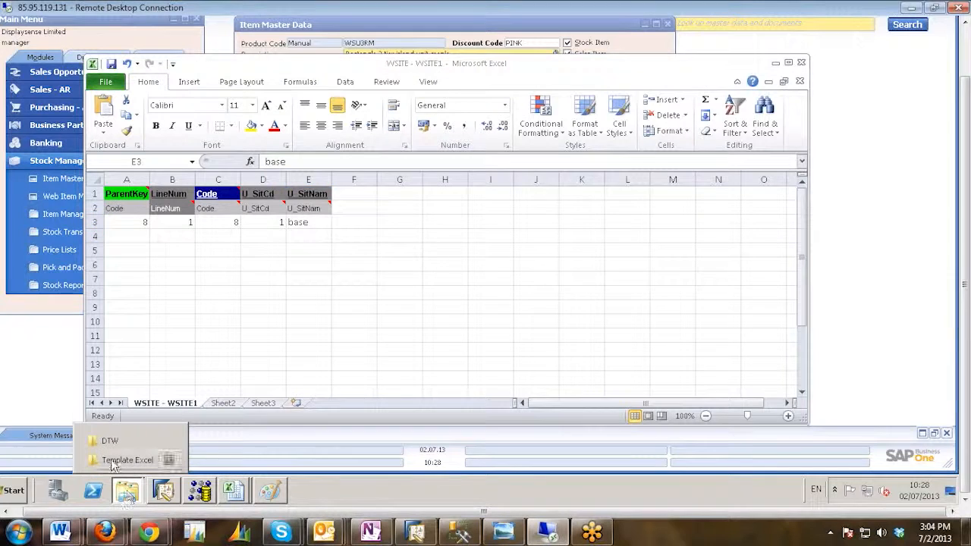
left_click(128, 458)
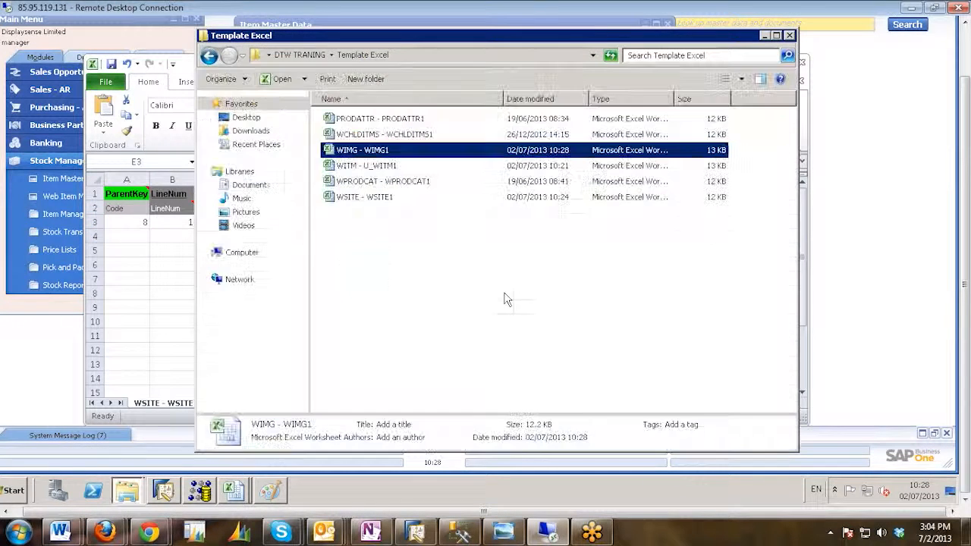
left_click(383, 283)
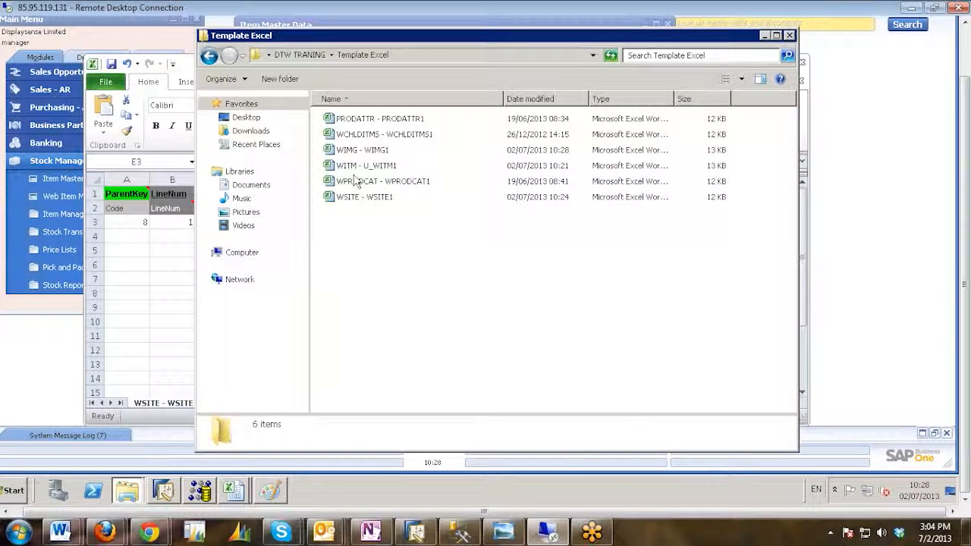
left_click(356, 123)
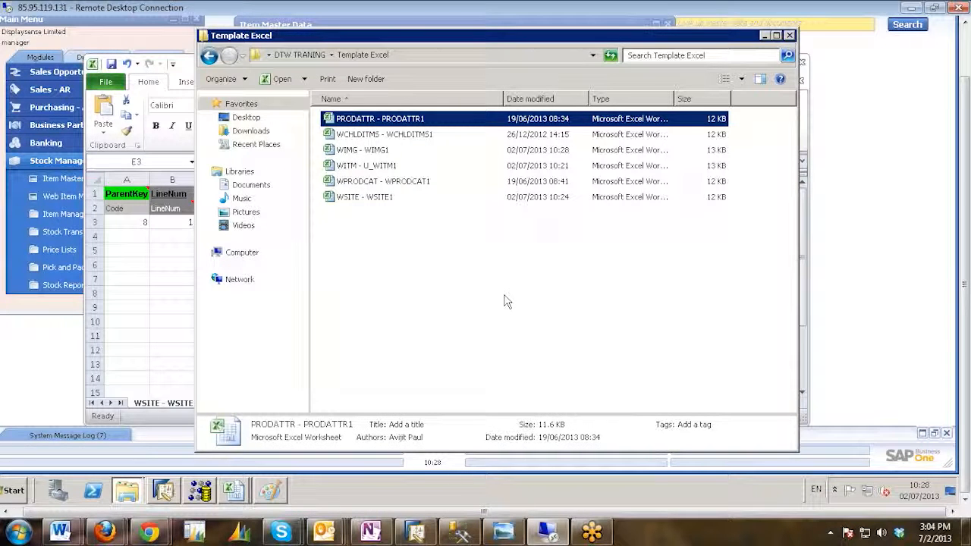
key("Return")
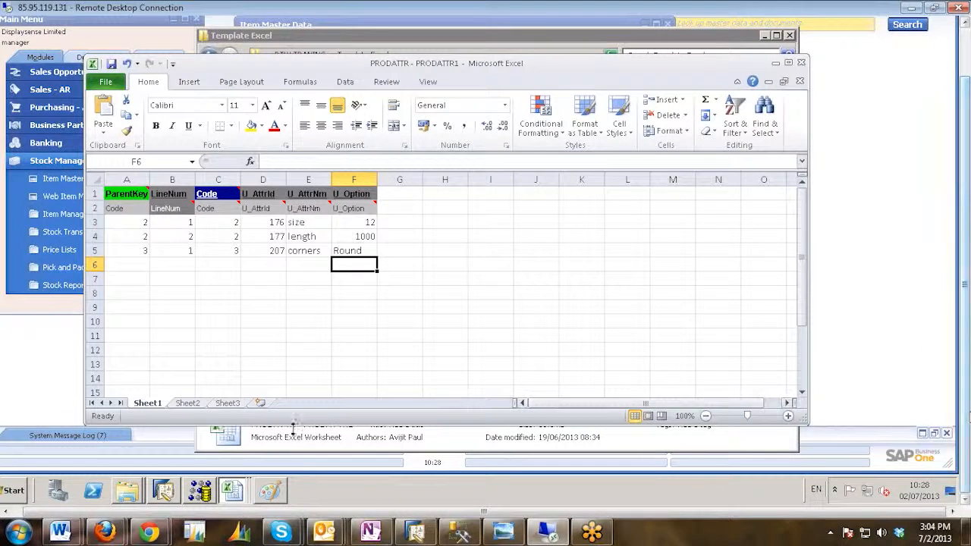
Switch to SAP Business One and add best_seller as the first attribute of web item DCS670.
left_click(168, 495)
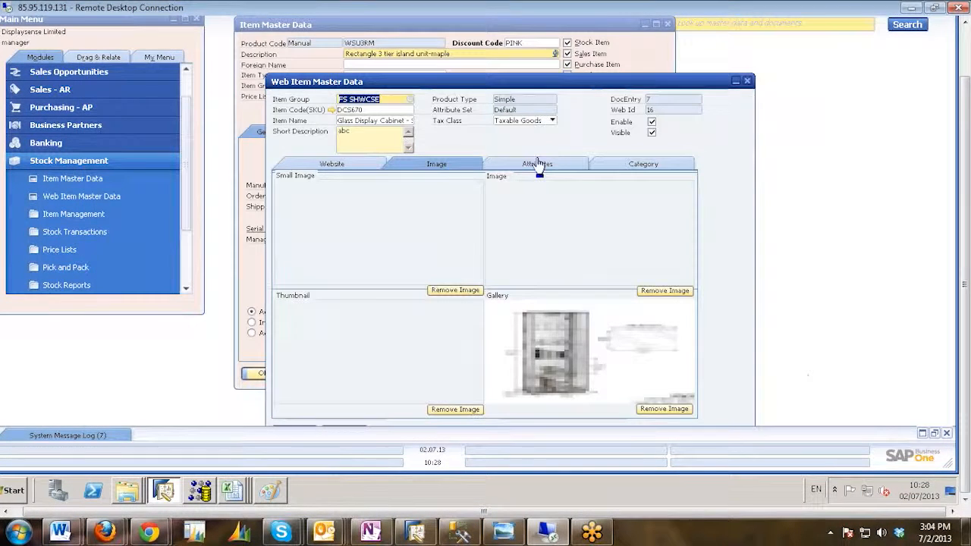
left_click(541, 163)
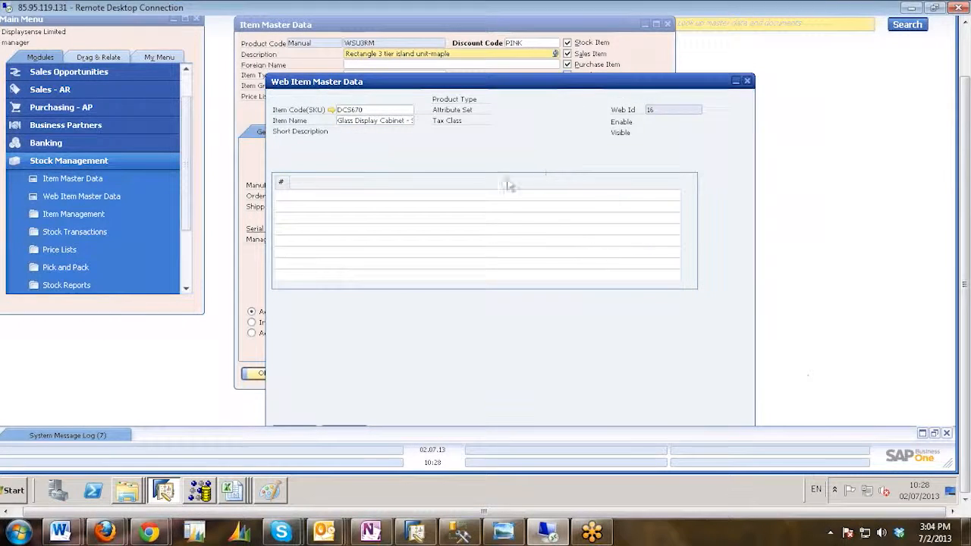
left_click(578, 208)
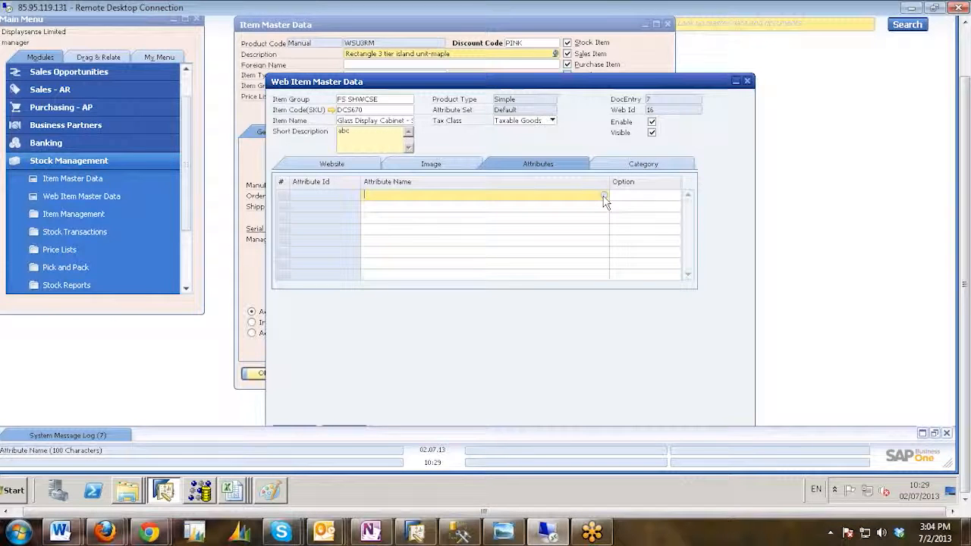
left_click(603, 195)
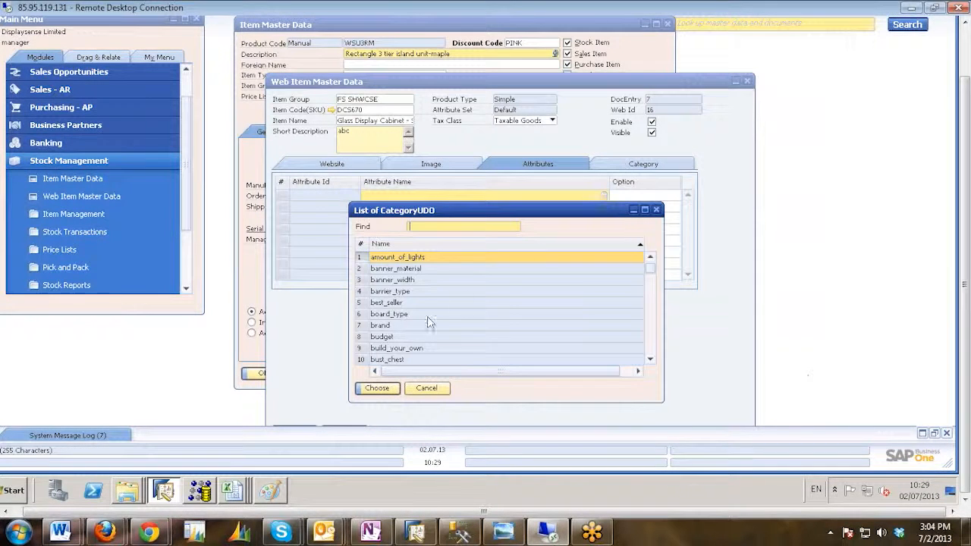
double_click(392, 304)
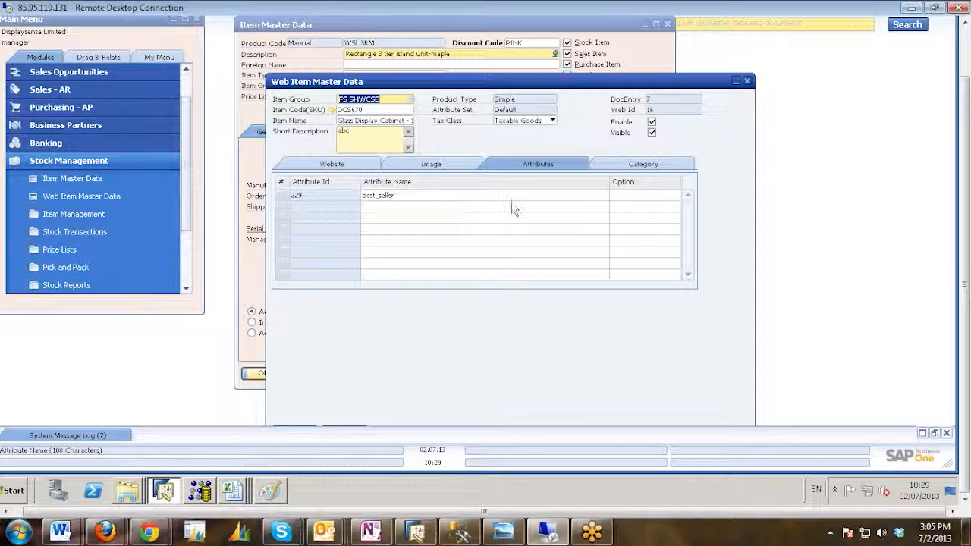
Try best_seller again in the second attribute row, and choose brand there instead.
left_click(604, 213)
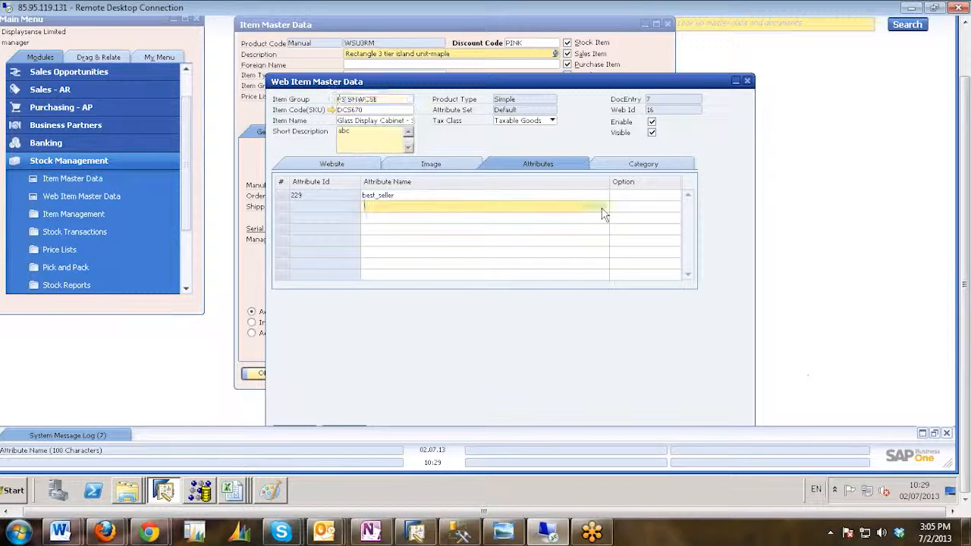
key("Tab")
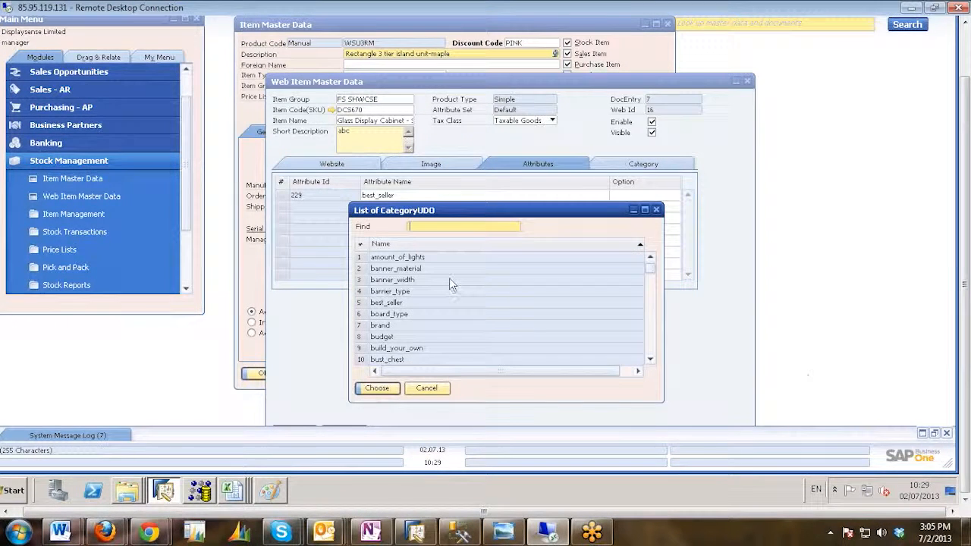
double_click(406, 302)
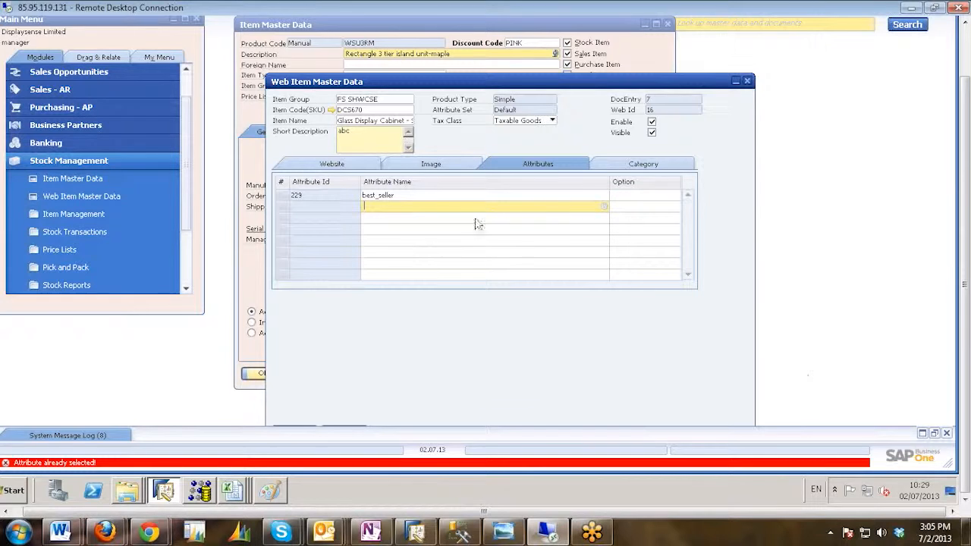
left_click(604, 206)
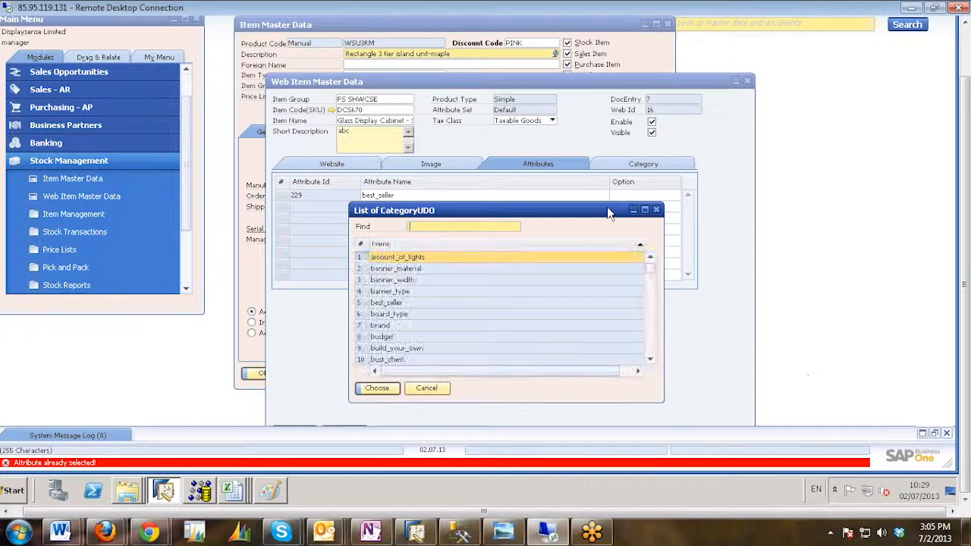
double_click(557, 327)
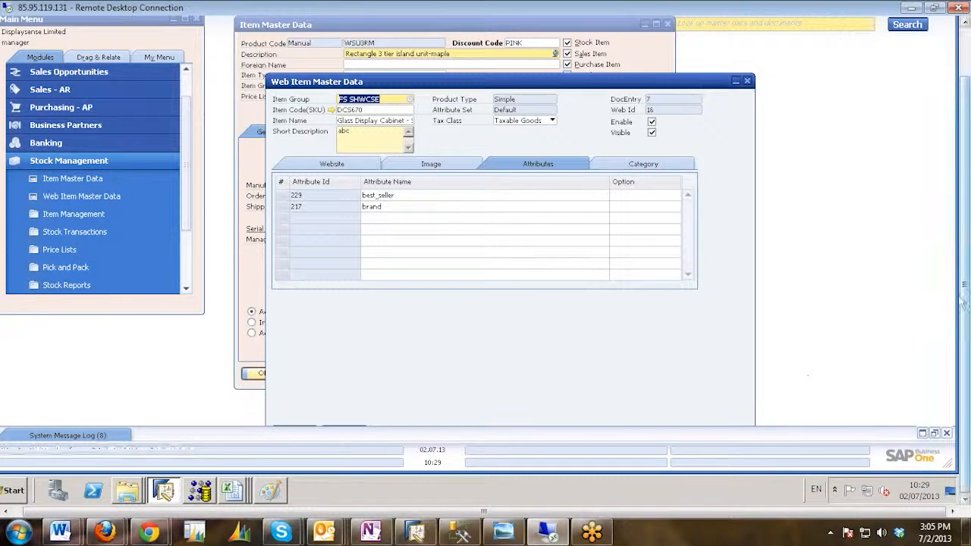
Set the option of the best_seller attribute to Best Seller and the option of brand to Husky.
left_click(661, 195)
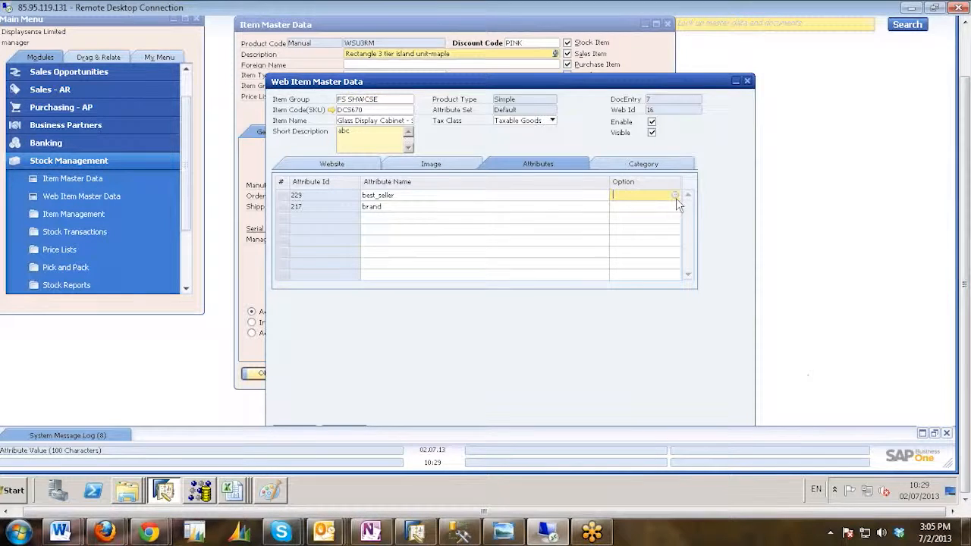
left_click(676, 196)
double_click(398, 267)
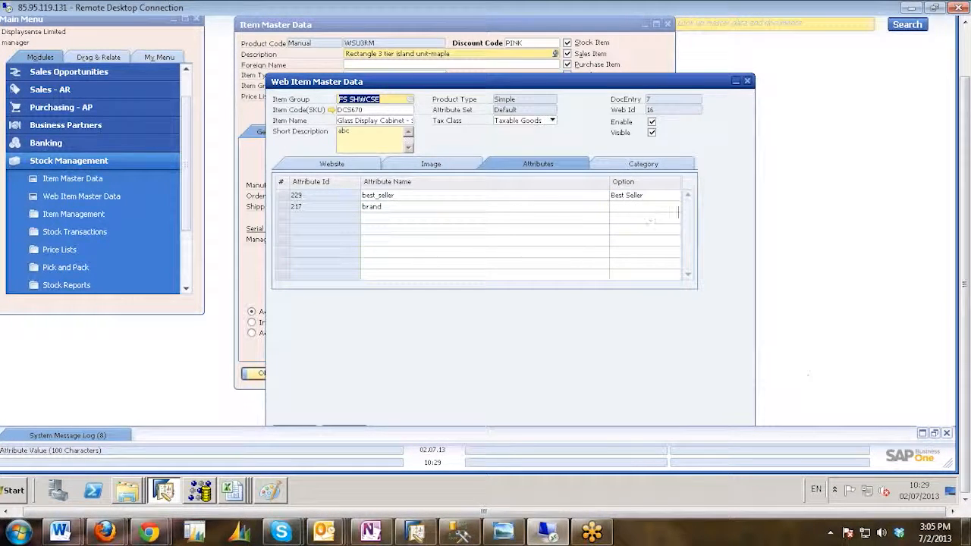
left_click(643, 208)
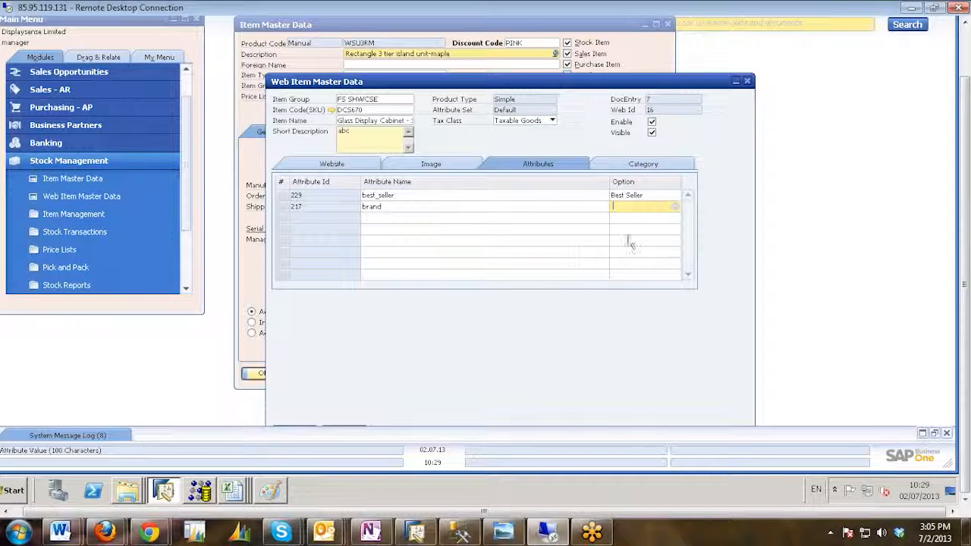
left_click(675, 207)
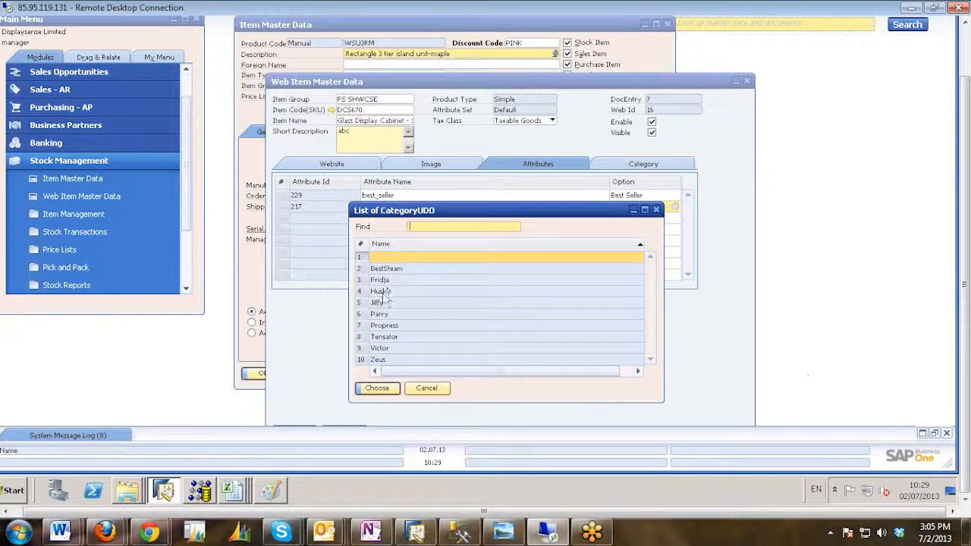
left_click(381, 291)
key("Return")
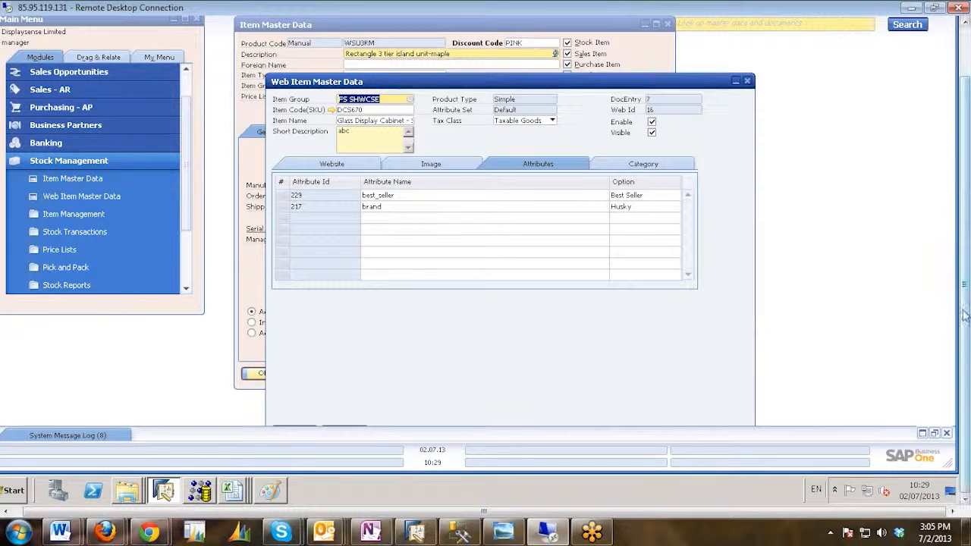
Return to the PRODATTR - PRODATTR1 workbook in Excel and set the ParentKey of rows 3 and 4 to 8.
mouse_move(236, 498)
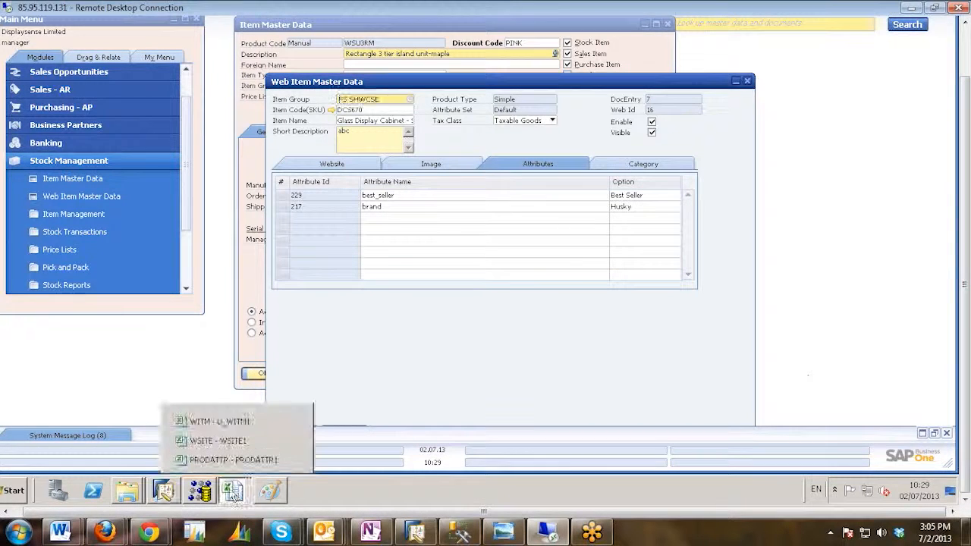
left_click(235, 459)
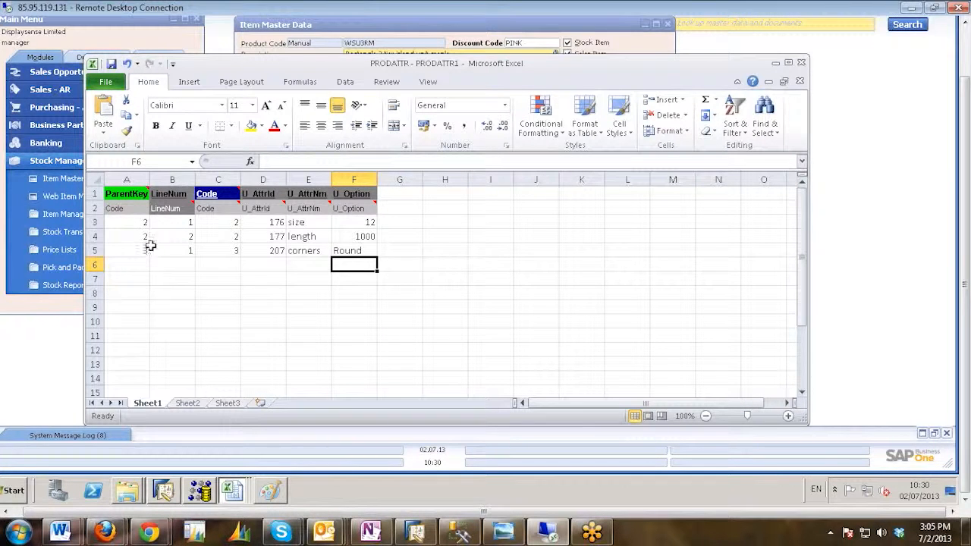
left_click(130, 224)
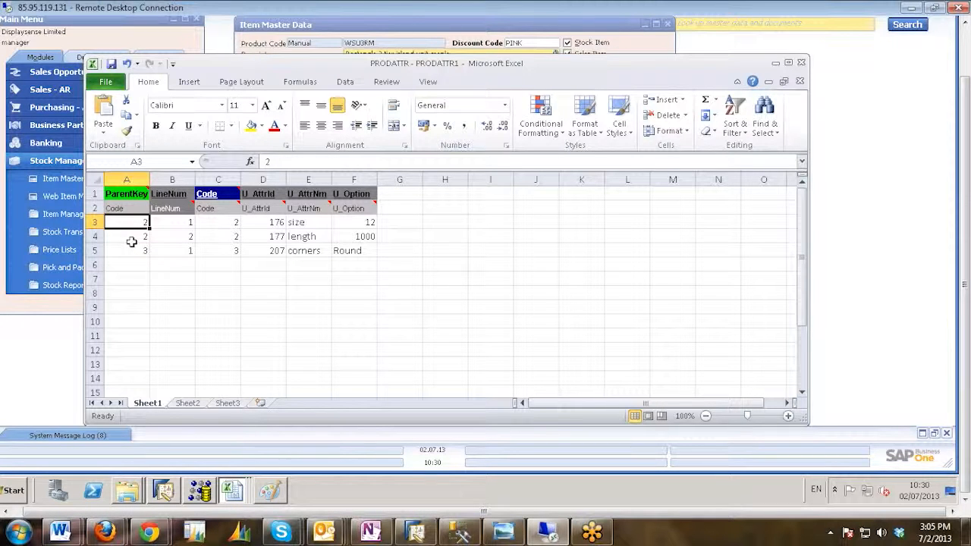
type("8")
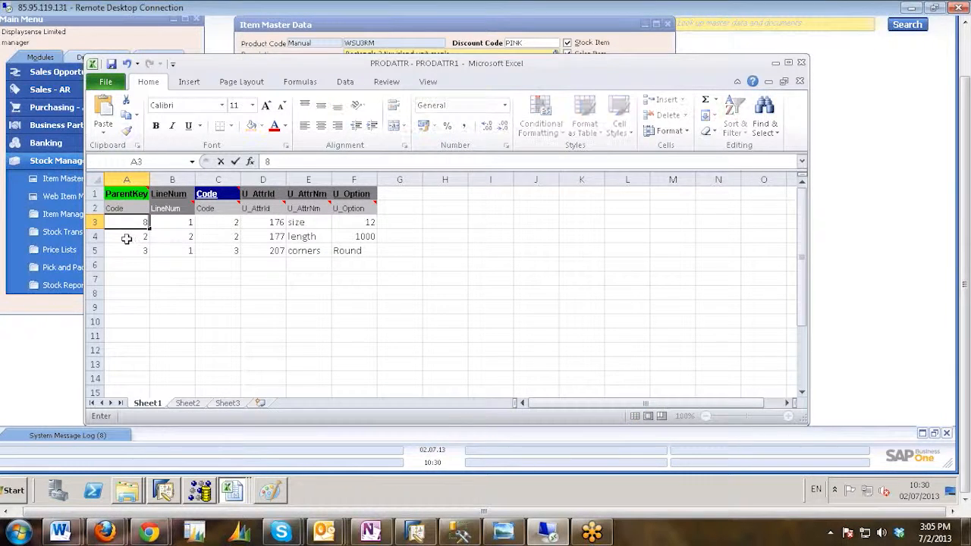
left_click(126, 238)
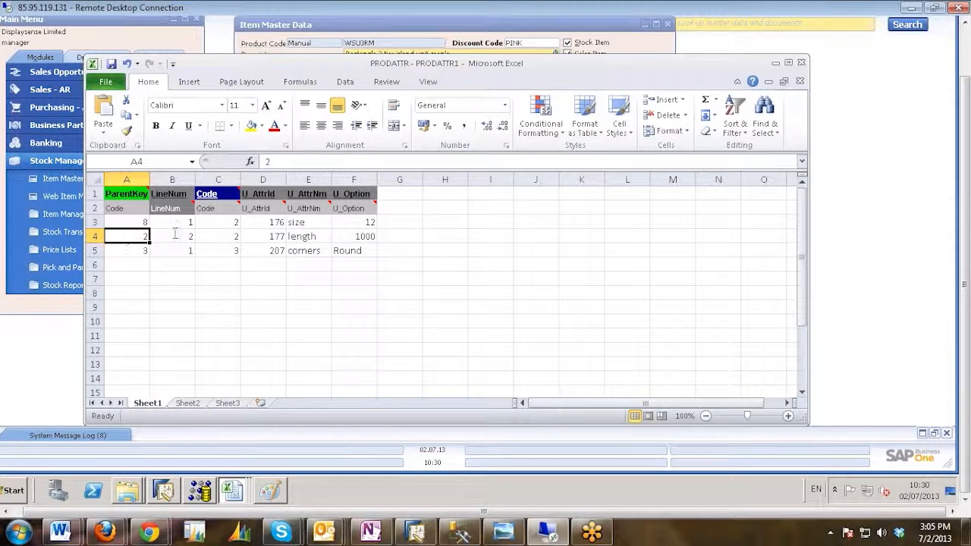
type("8")
left_click(134, 253)
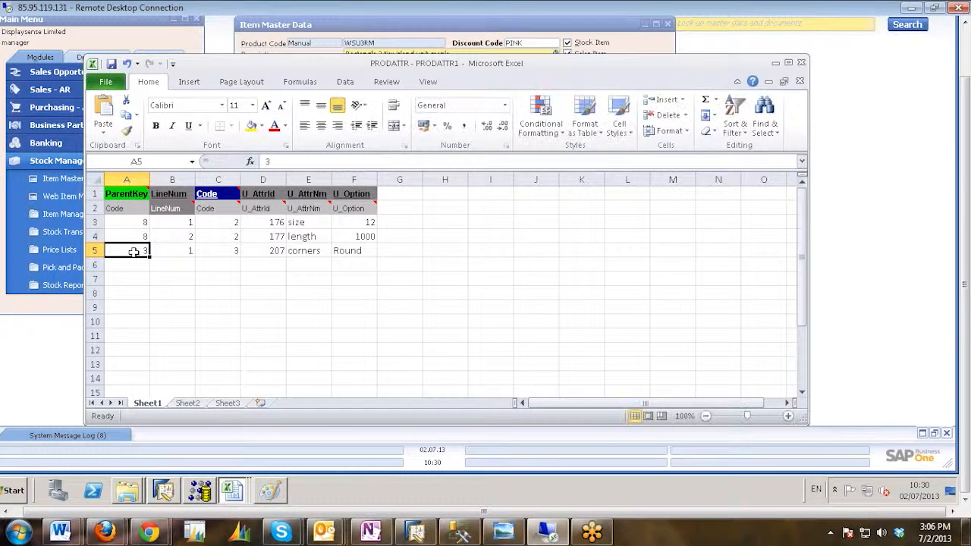
Set the ParentKey of row 5, the corners attribute, to 8 and its LineNum to 3.
type("8")
left_click(182, 251)
left_click(182, 220)
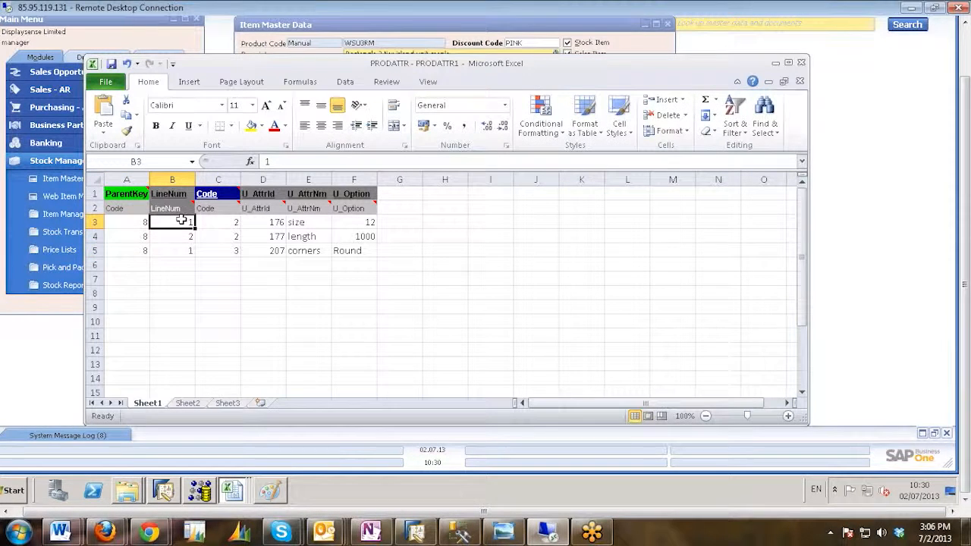
left_click(185, 250)
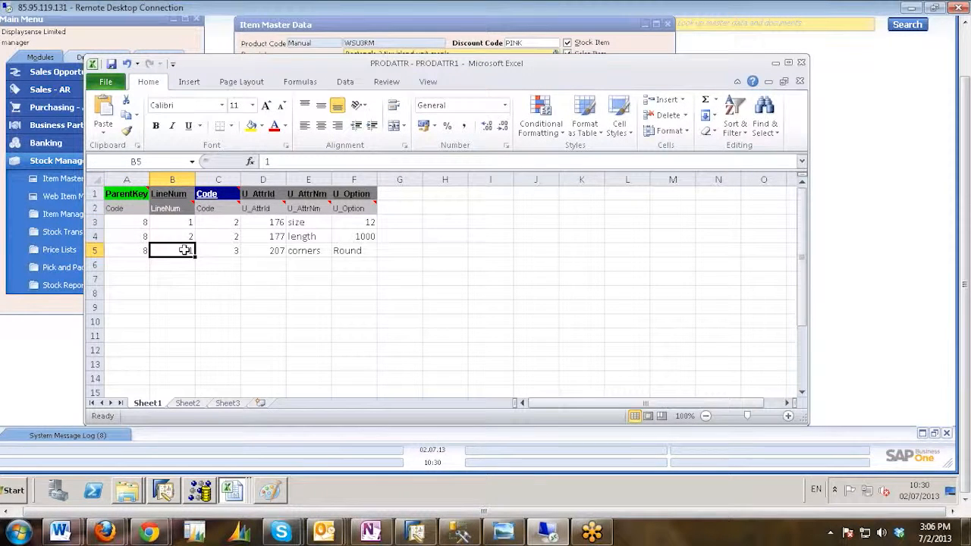
type("3")
left_click(232, 250)
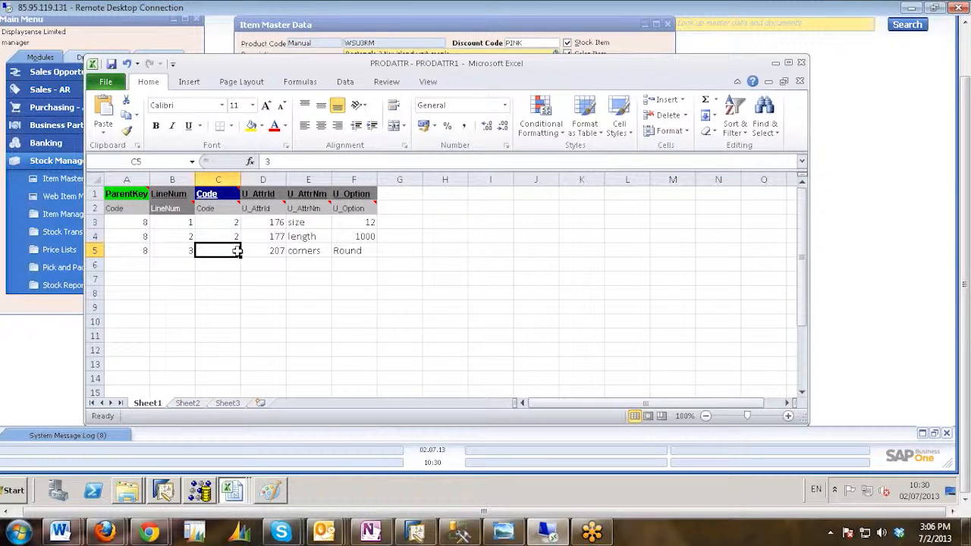
left_click(170, 251)
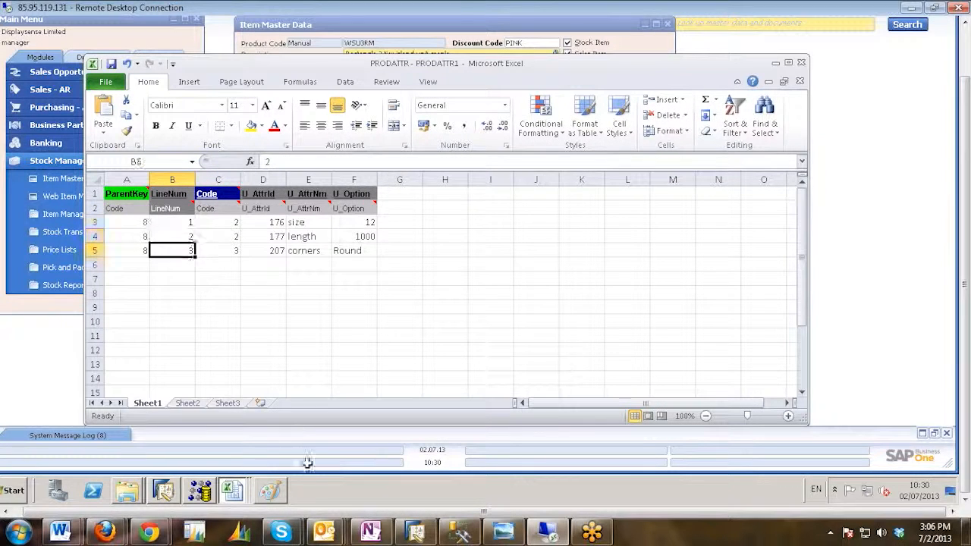
Compare the attribute list of web item DCS670 in SAP Business One with the attribute IDs, names and options in the PRODATTR - PRODATTR1 workbook.
left_click(163, 493)
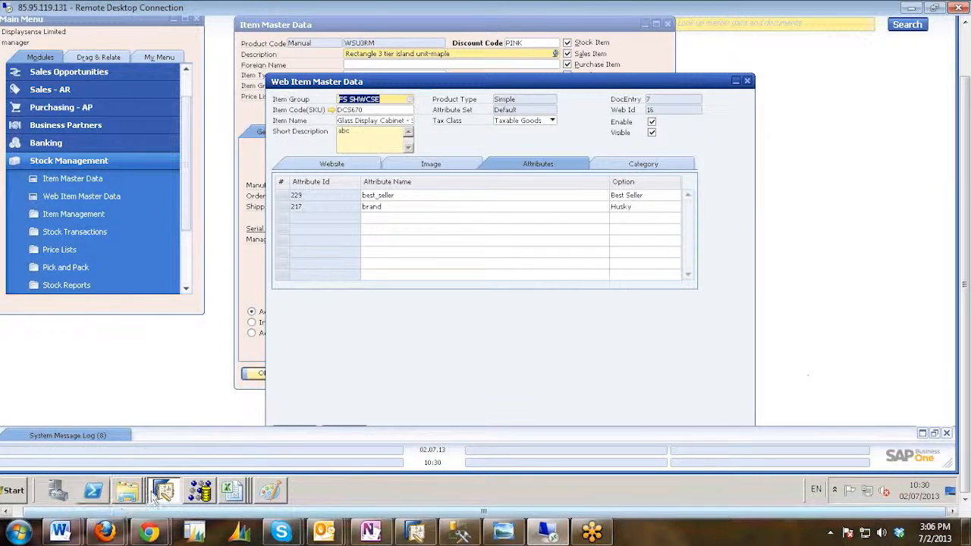
mouse_move(232, 496)
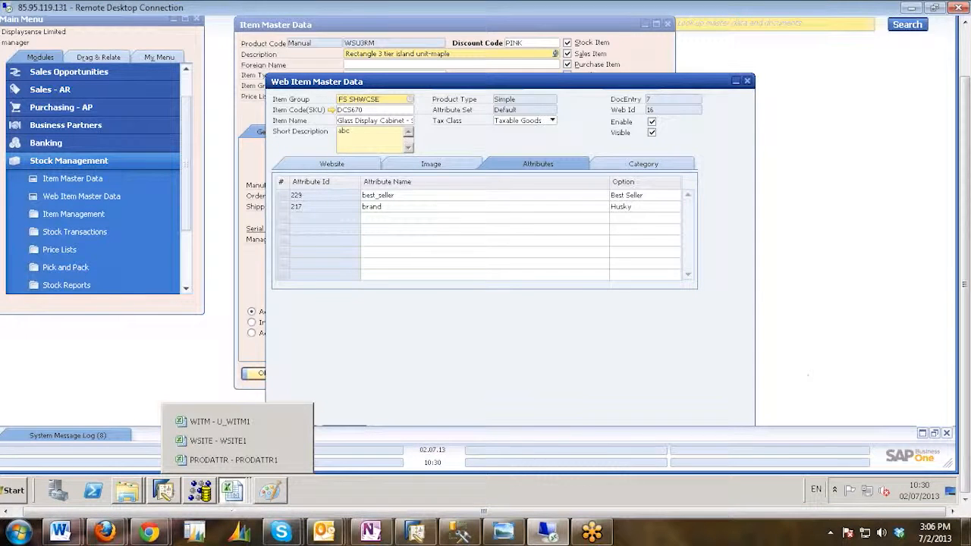
left_click(257, 462)
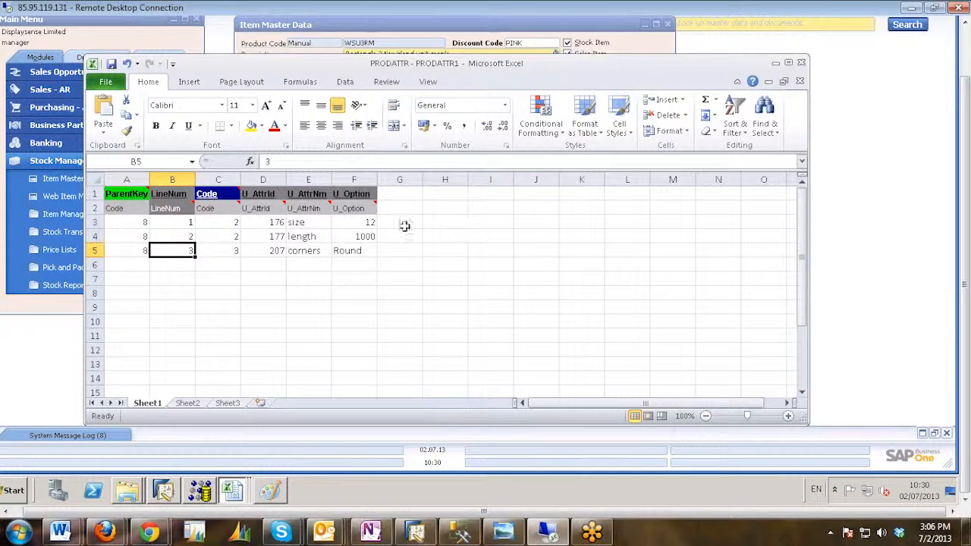
left_click(277, 221)
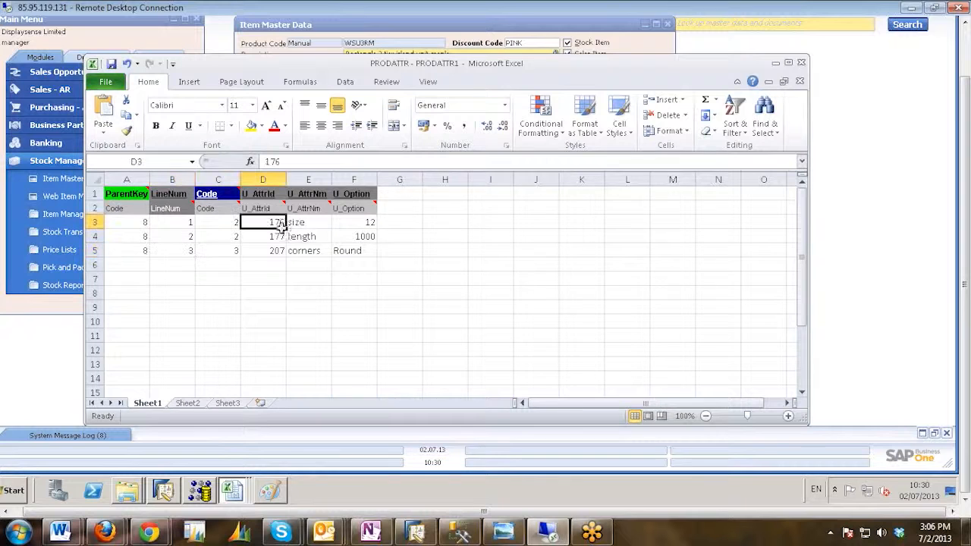
key("Right")
left_click(273, 238)
key("Right")
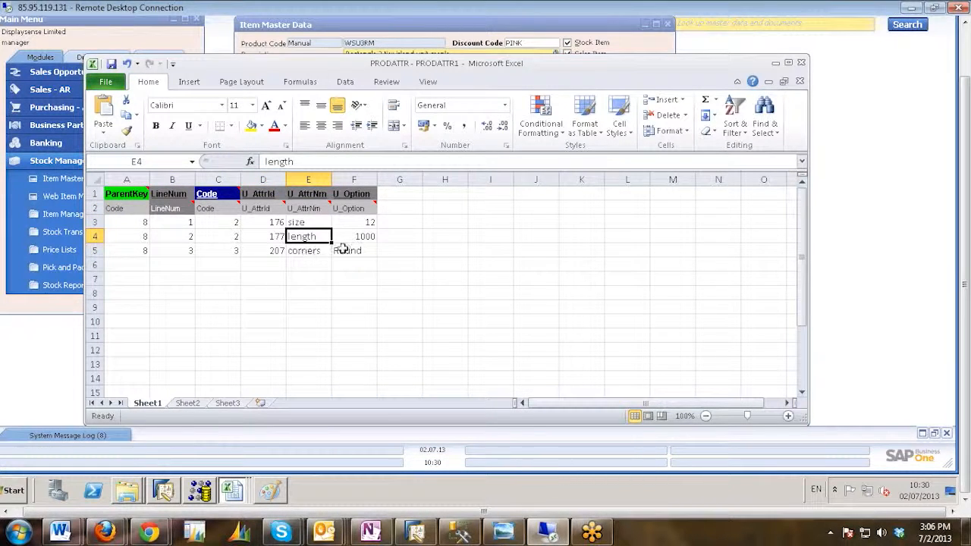
left_click(364, 252)
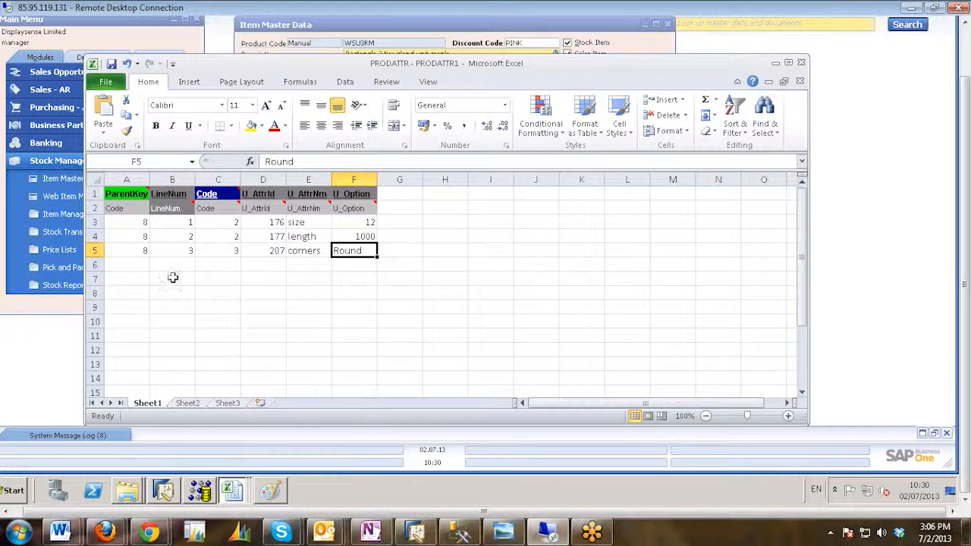
Start a fourth attribute line in row 6 with ParentKey 8, LineNum 4 and Code 8.
double_click(136, 265)
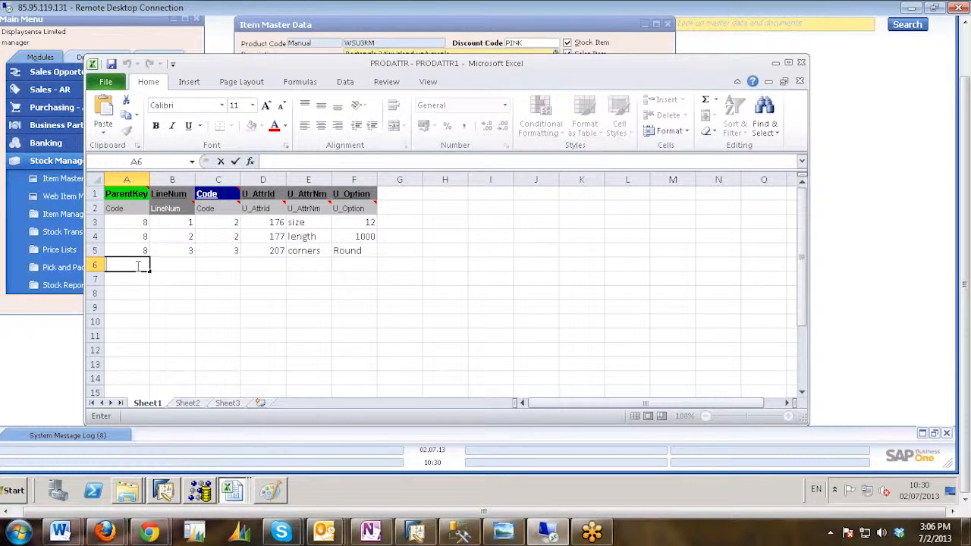
type("8")
left_click(169, 263)
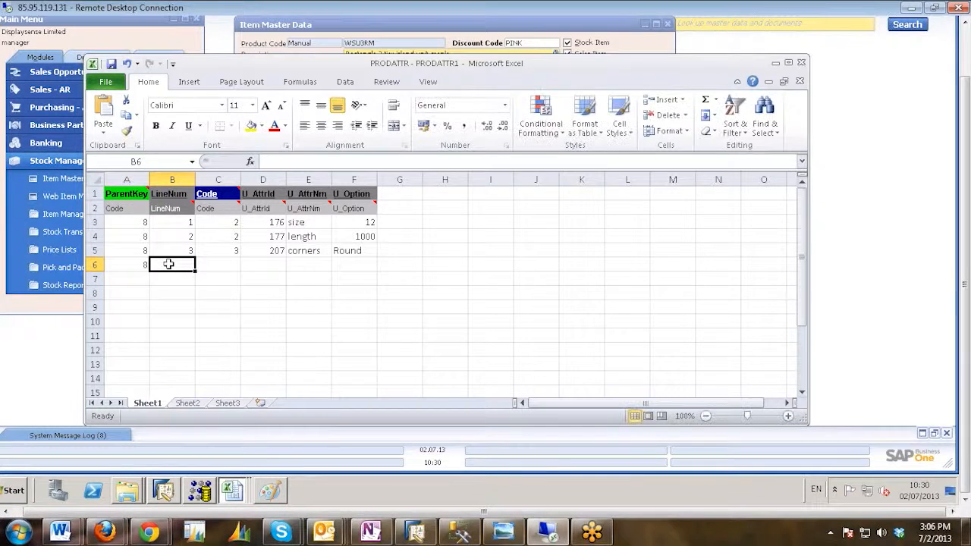
type("4")
left_click(233, 267)
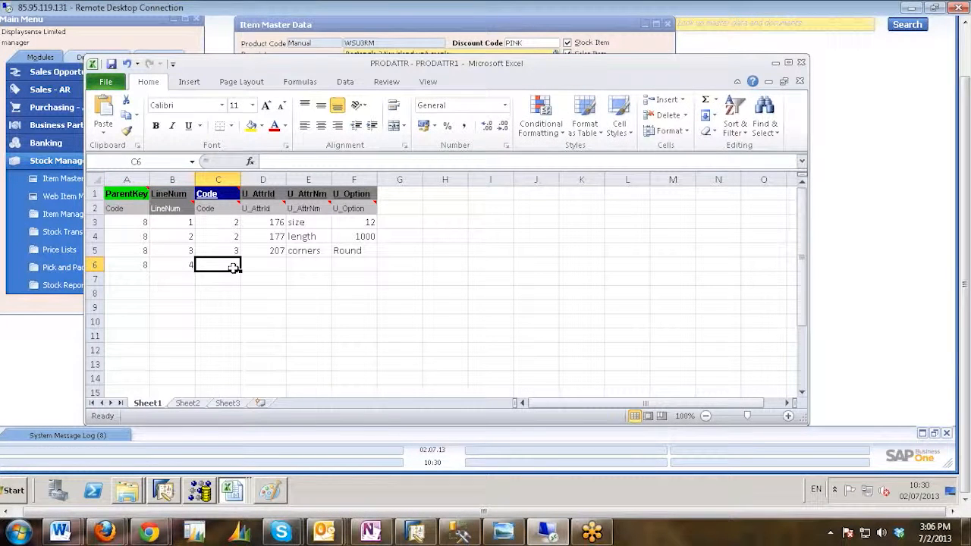
type("8")
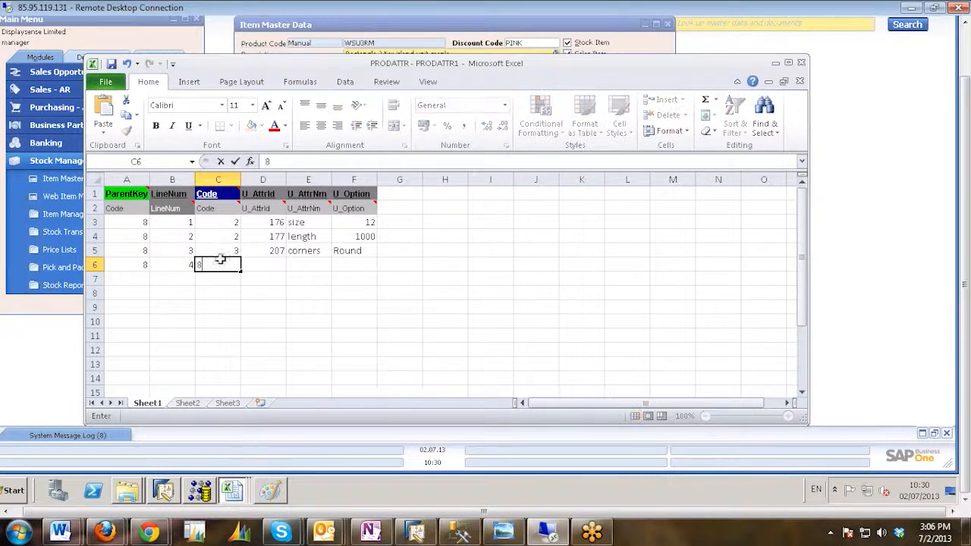
Set the Code of rows 3, 4 and 5 to 8.
left_click(226, 222)
type("8")
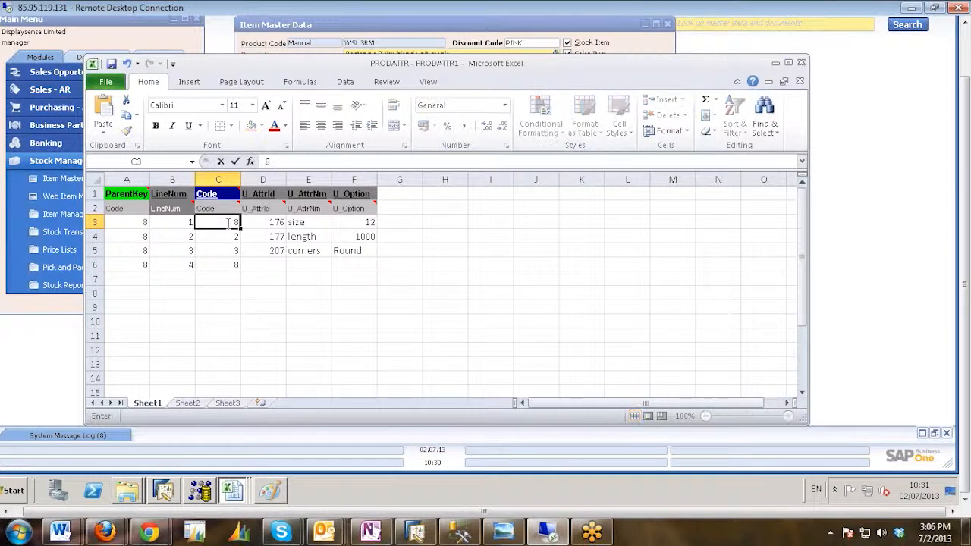
left_click(224, 237)
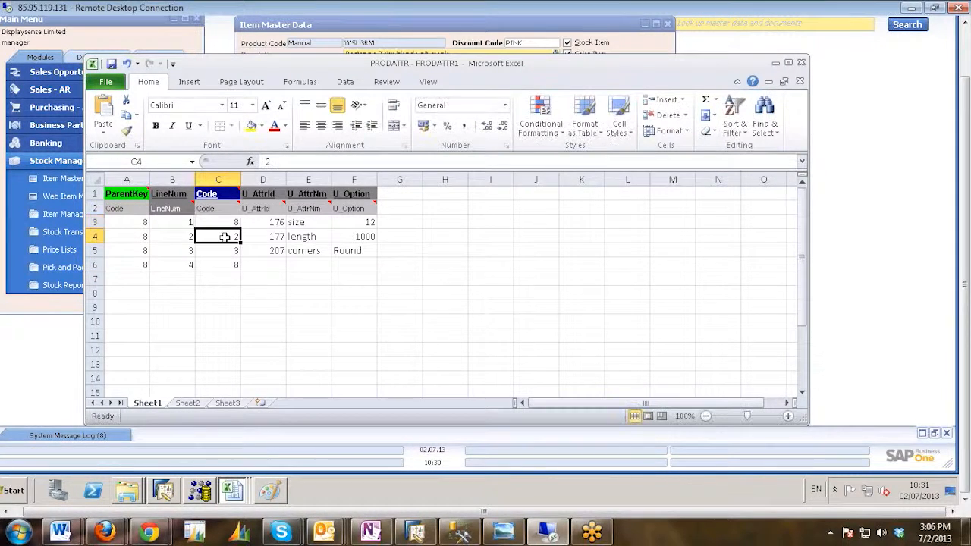
type("8")
left_click(216, 248)
type("8")
Switch to SAP Business One and copy the attribute name brand from web item DCS670's second attribute row.
left_click(280, 271)
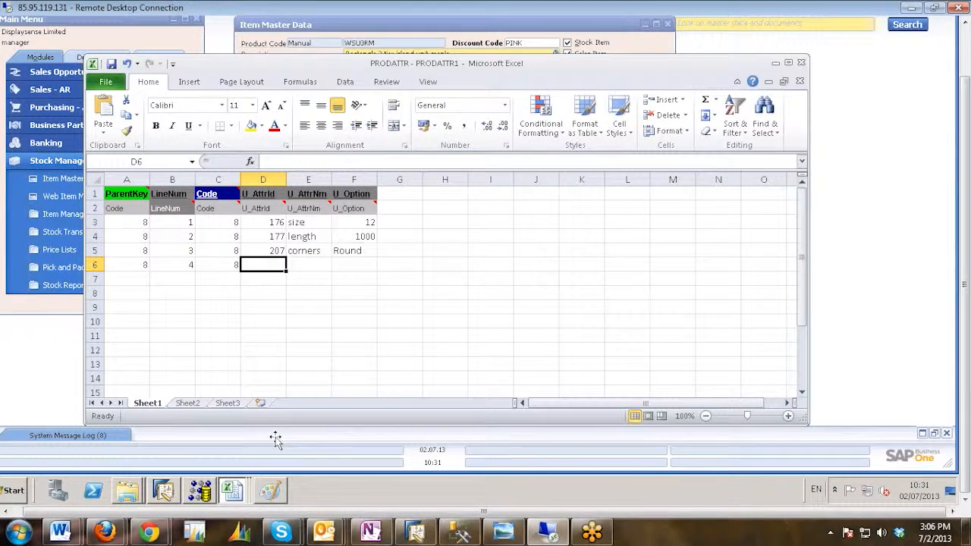
left_click(165, 491)
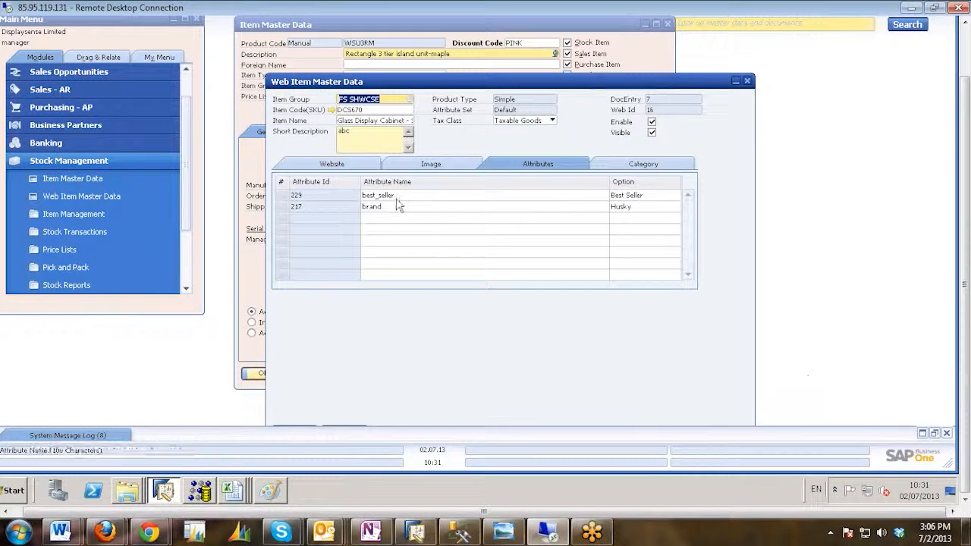
left_click(381, 212)
right_click(381, 212)
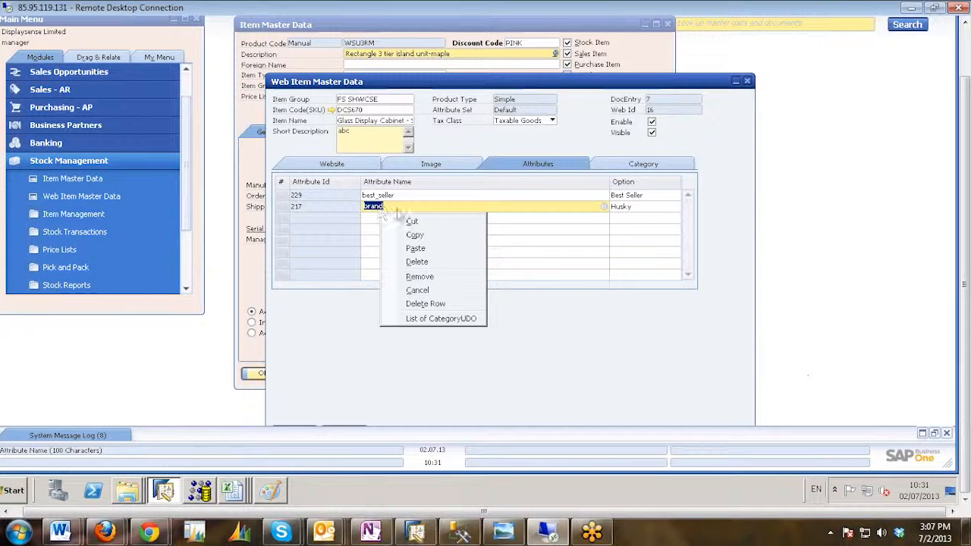
left_click(419, 241)
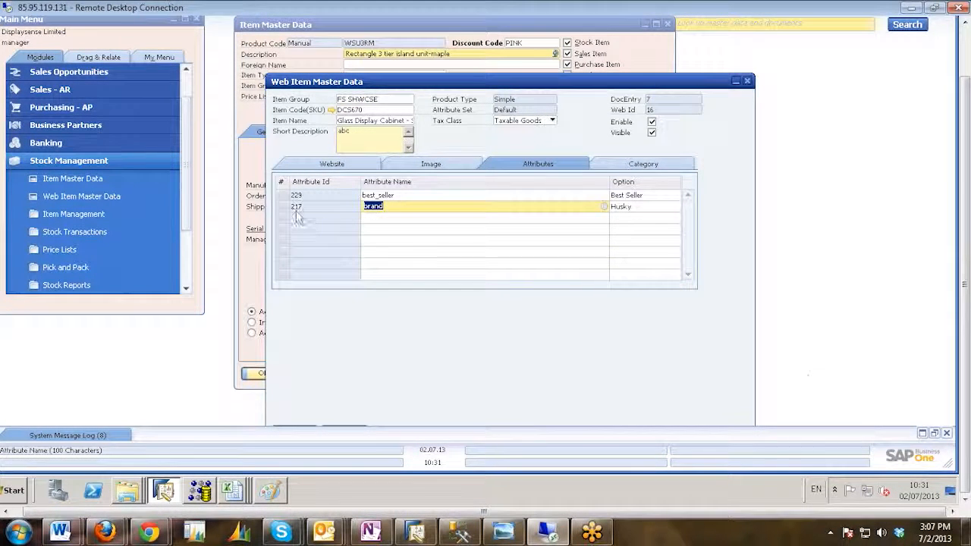
Return to the PRODATTR - PRODATTR1 workbook in Excel and fill row 6 with U_AttrId 217 and U_AttrNm brand.
left_click(236, 490)
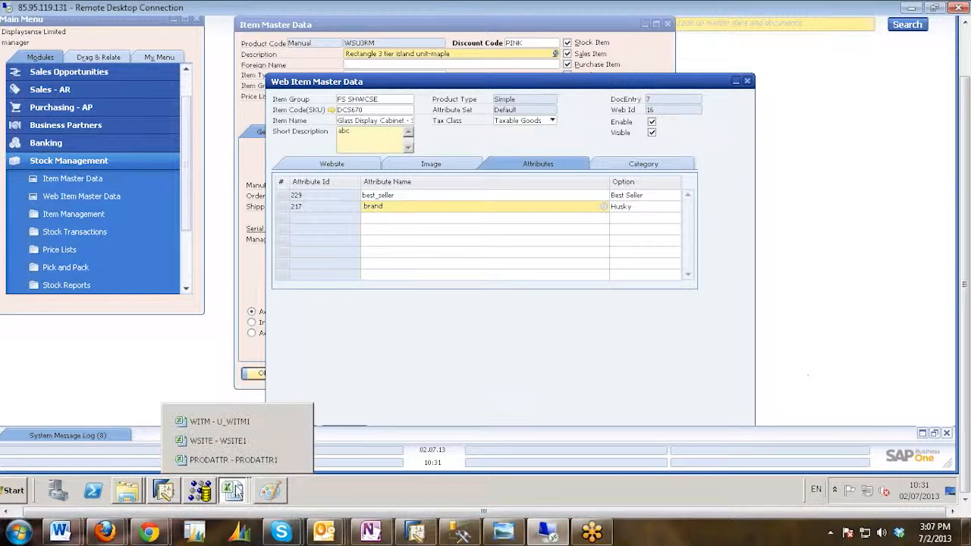
left_click(225, 465)
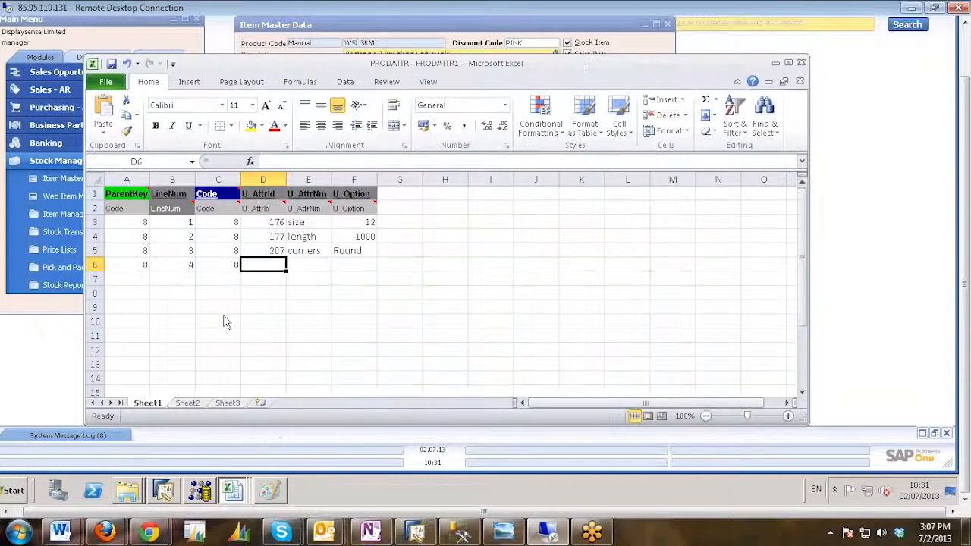
double_click(267, 267)
type("217")
left_click(298, 264)
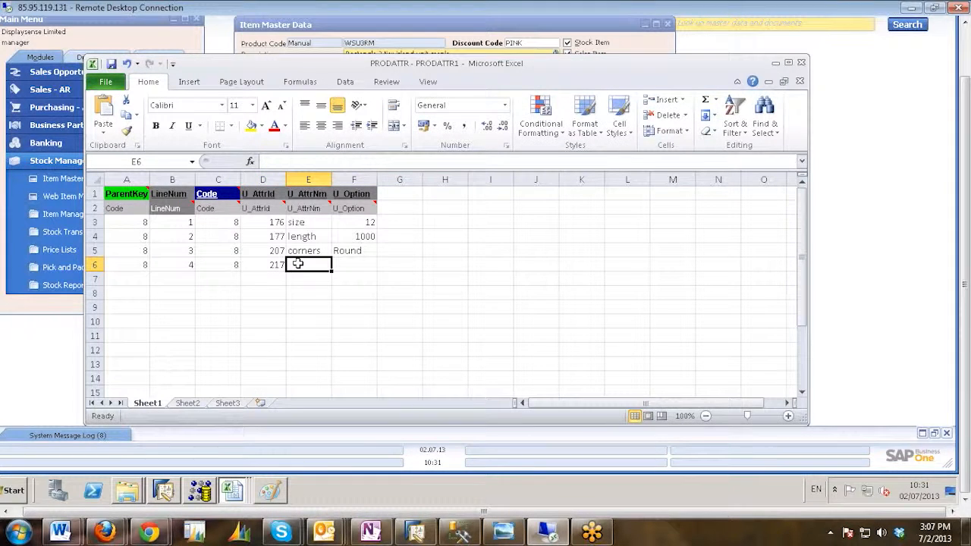
type("brand")
left_click(353, 265)
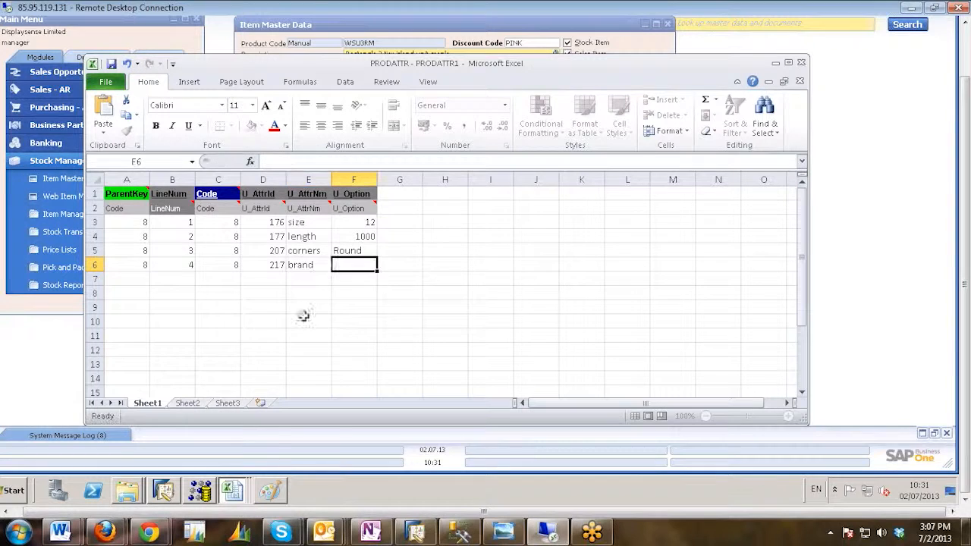
Copy the brand option Husky from SAP Business One into the U_Option cell of row 6 in the PRODATTR - PRODATTR1 workbook.
left_click(170, 496)
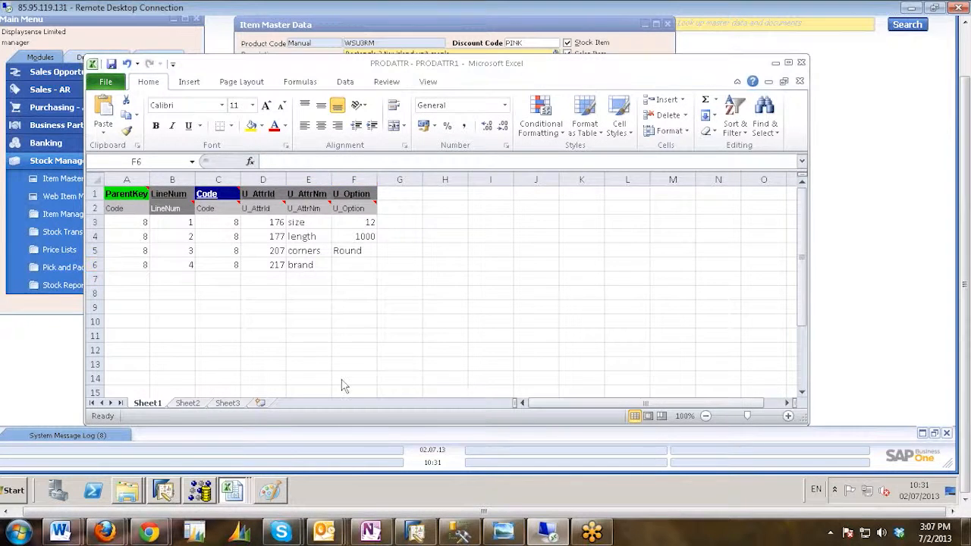
right_click(629, 207)
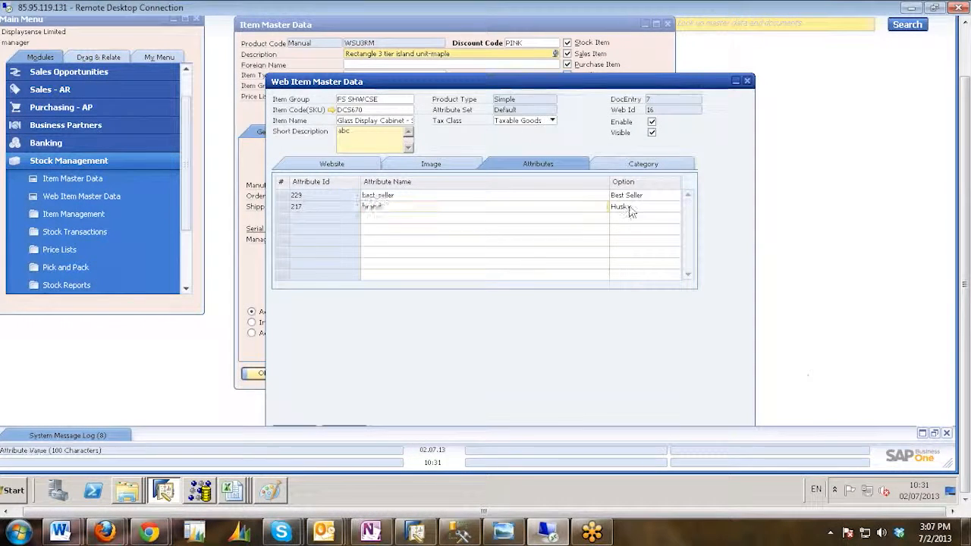
left_click(661, 235)
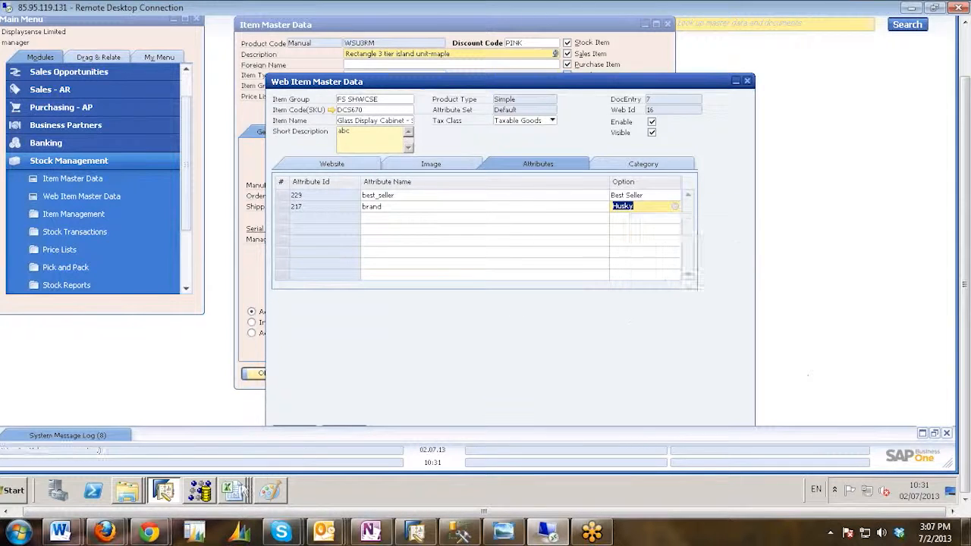
left_click(232, 491)
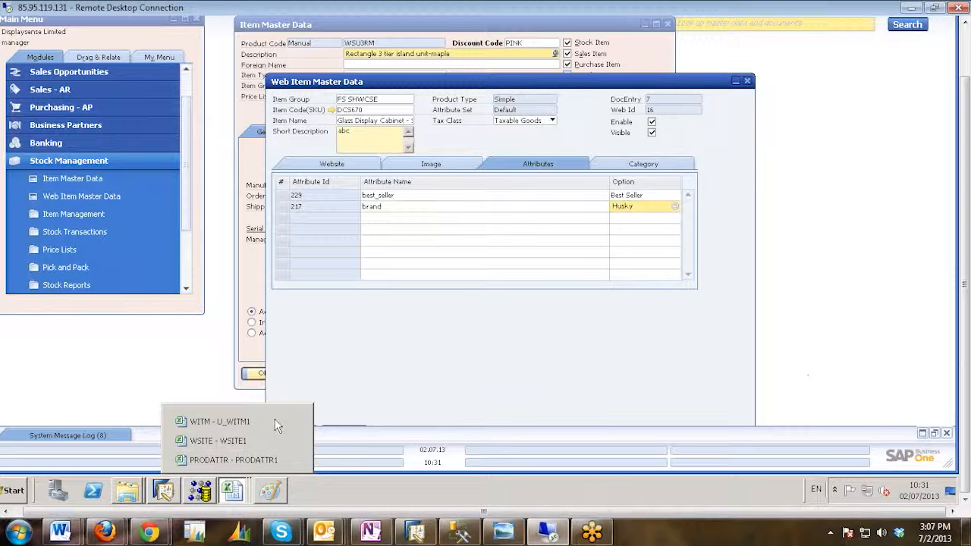
left_click(233, 460)
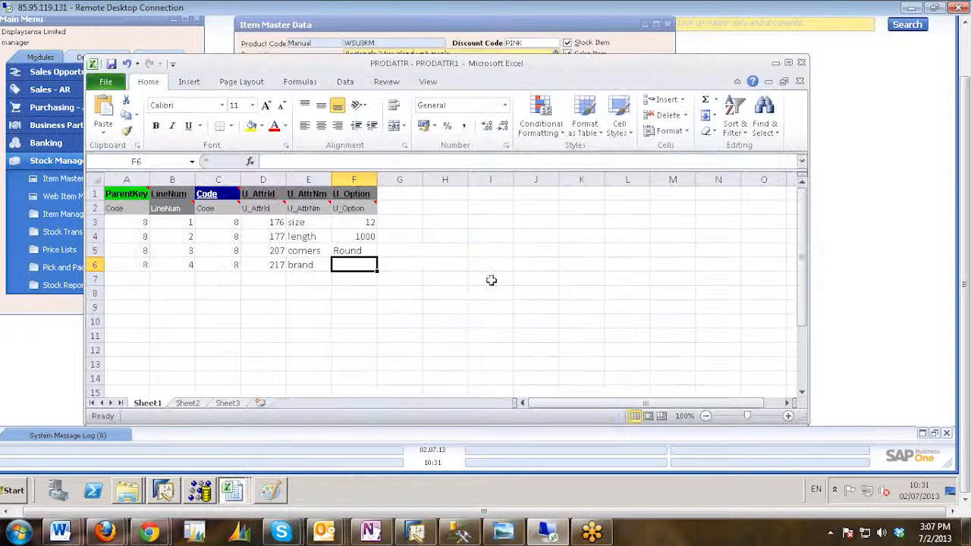
double_click(346, 264)
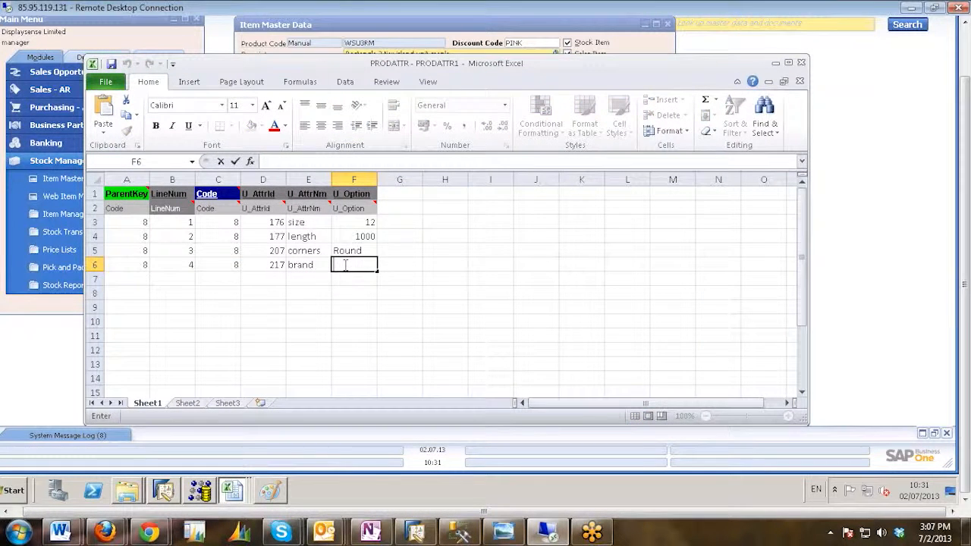
type("Husky")
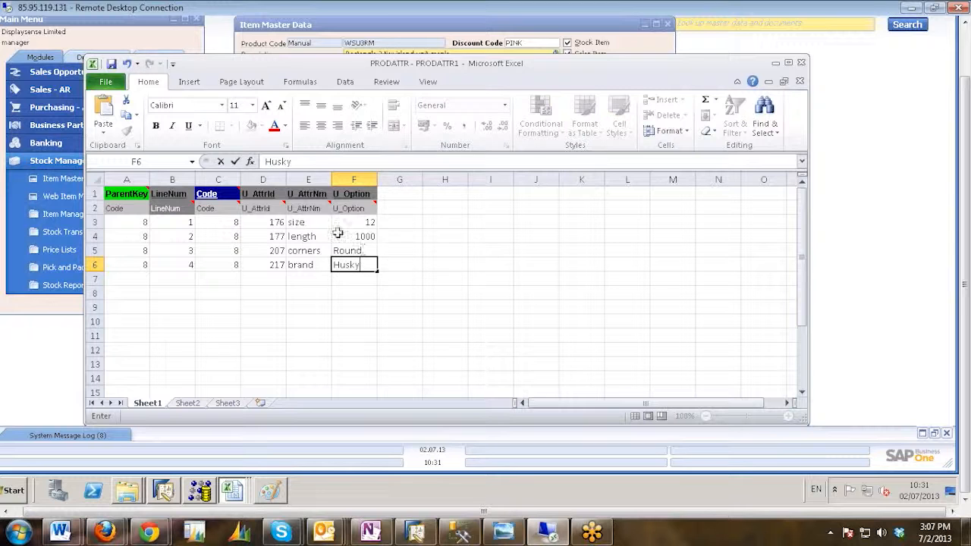
left_click(337, 235)
left_click(263, 285)
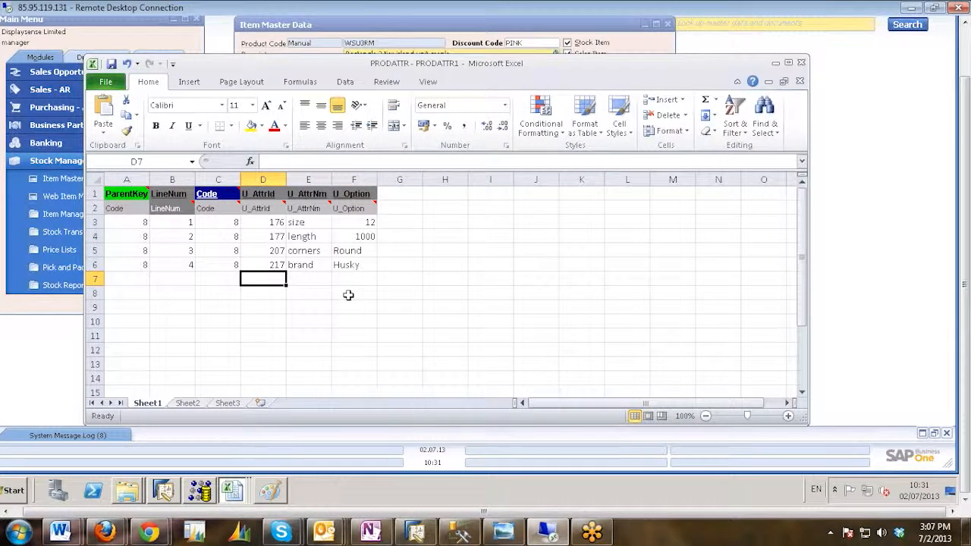
Save the active PRODATTR - PRODATTR1 sheet as Text (Tab delimited) in the Template txt folder and close the workbook.
left_click(190, 280)
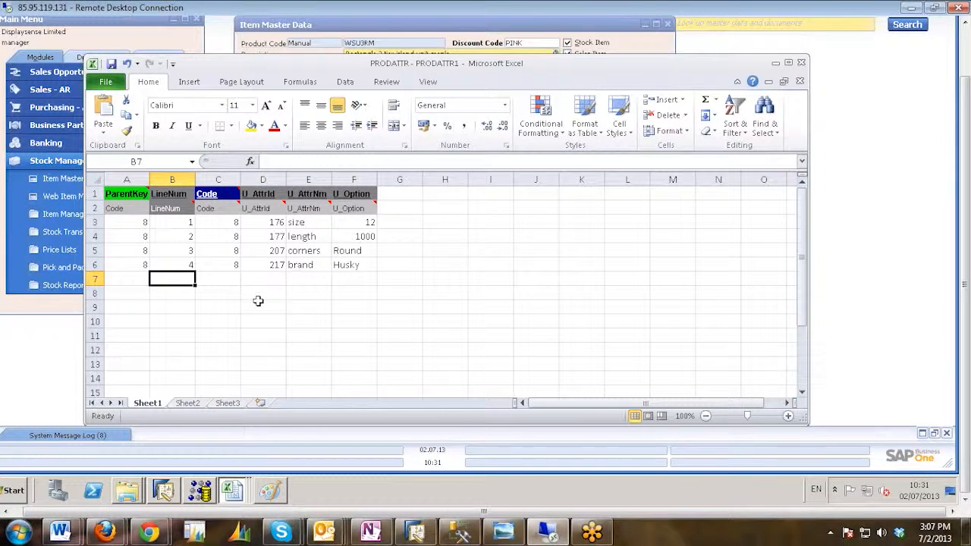
left_click(110, 84)
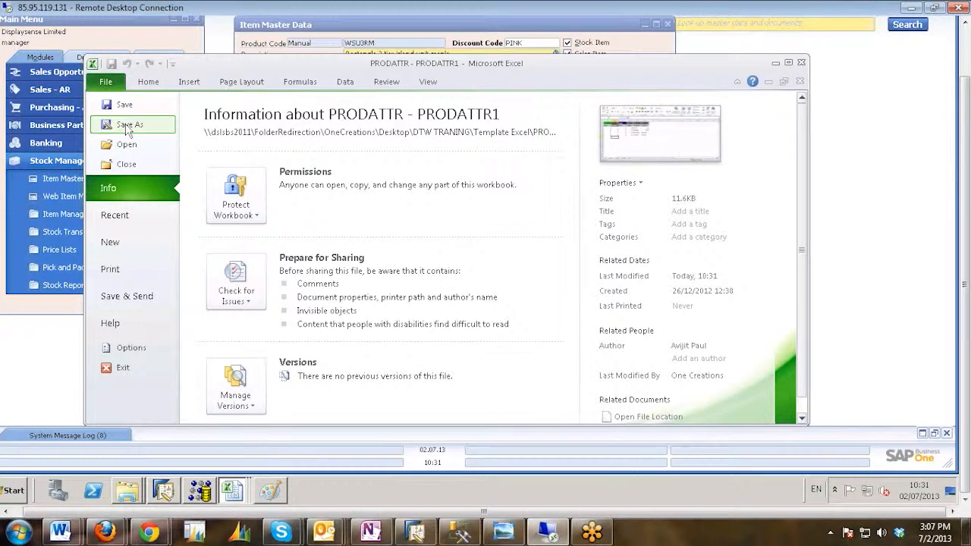
left_click(127, 126)
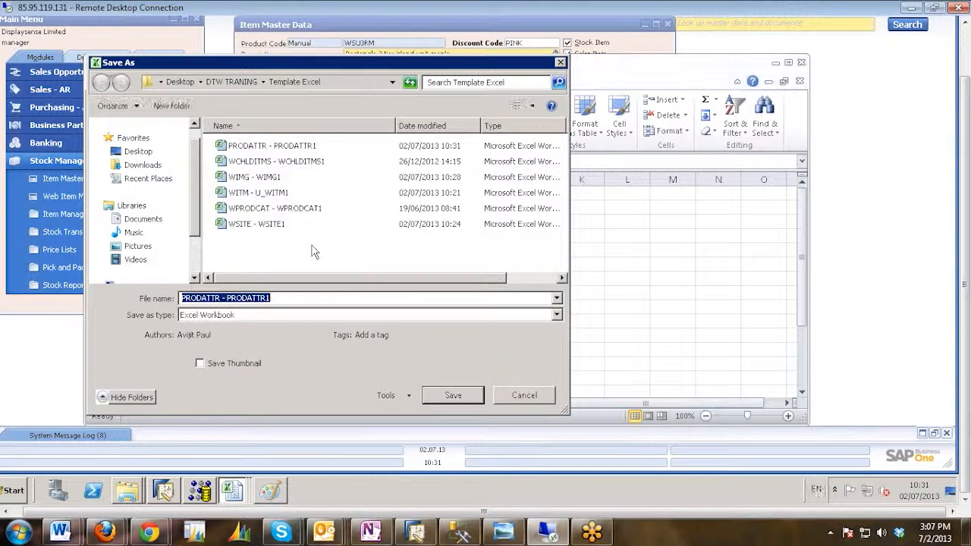
left_click(238, 82)
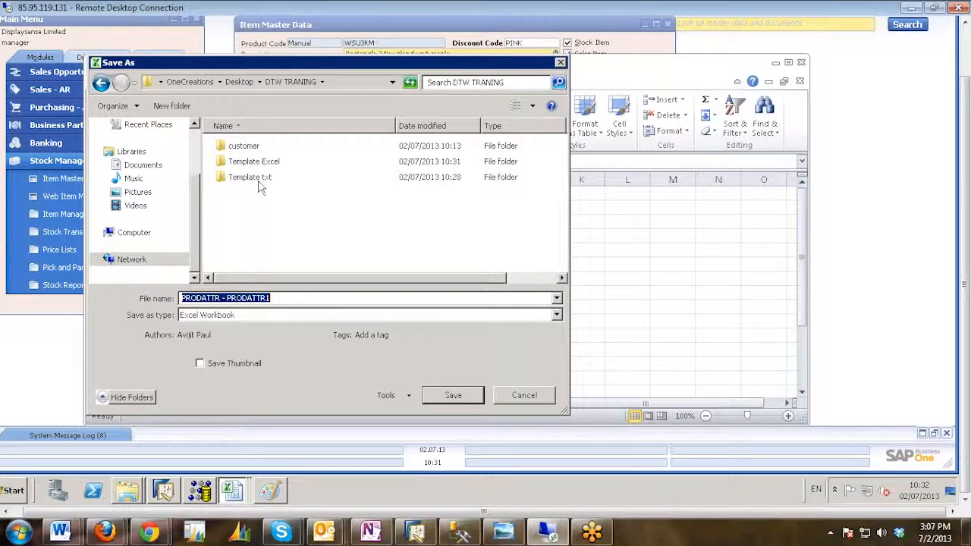
double_click(250, 179)
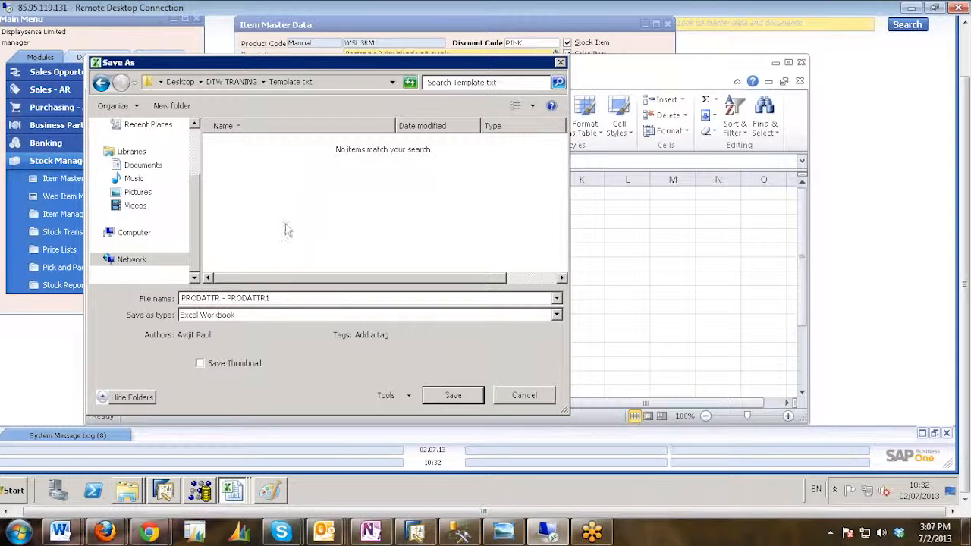
left_click(556, 317)
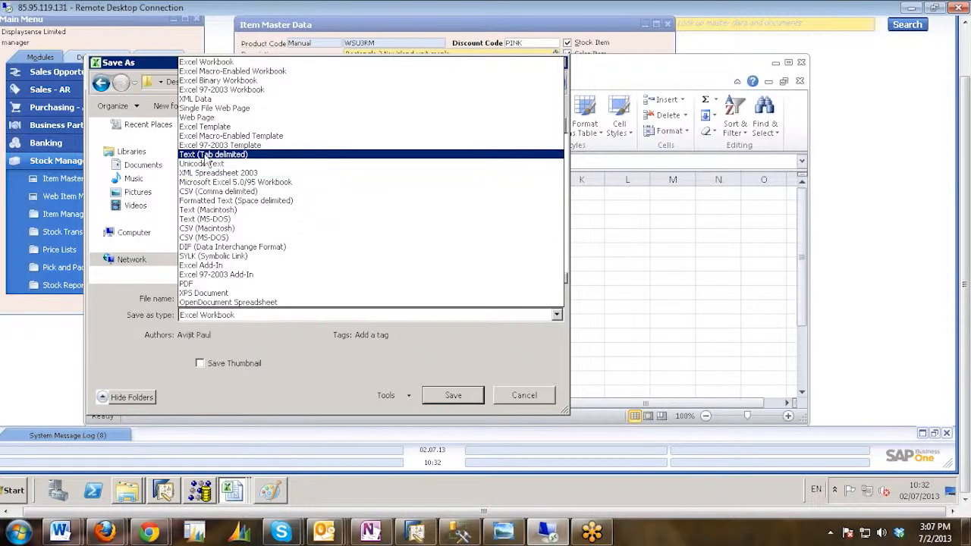
left_click(209, 154)
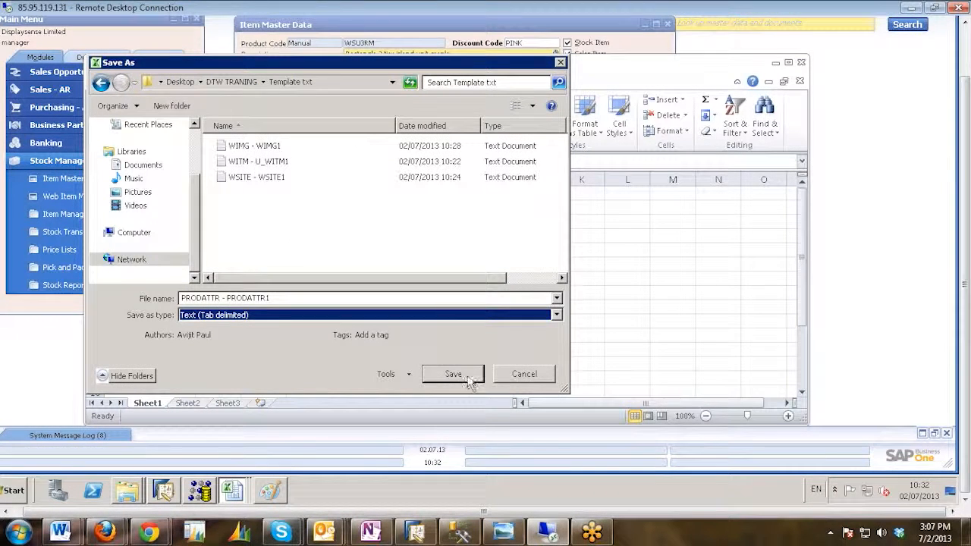
left_click(453, 373)
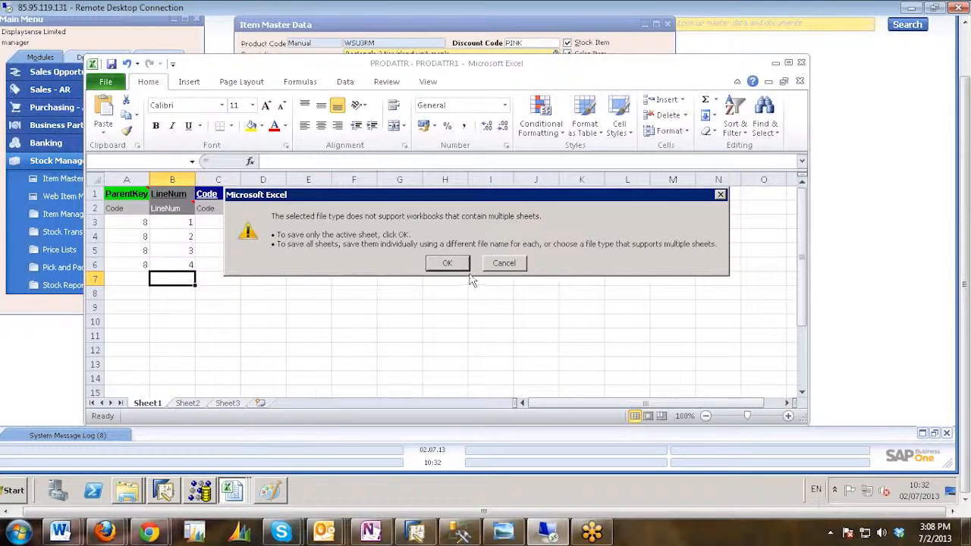
left_click(446, 262)
left_click(420, 270)
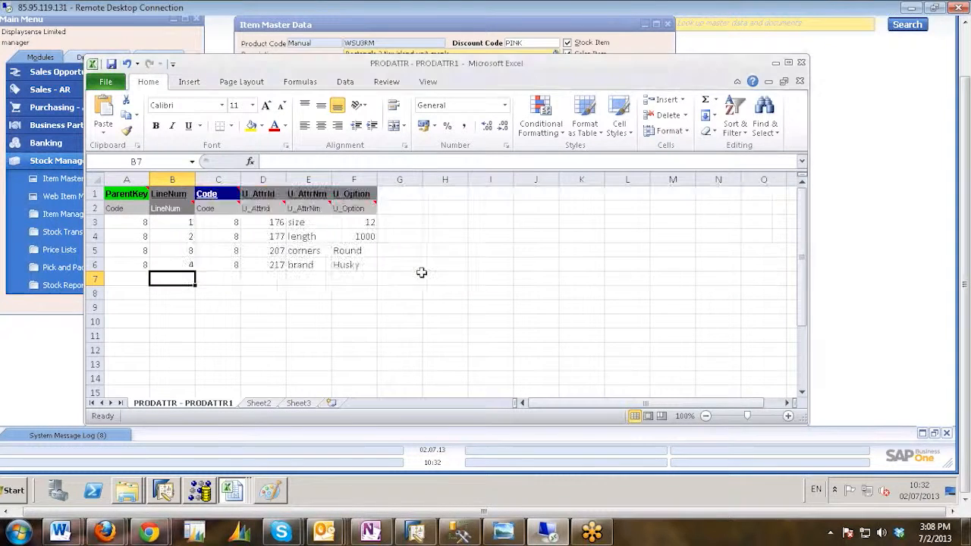
left_click(802, 65)
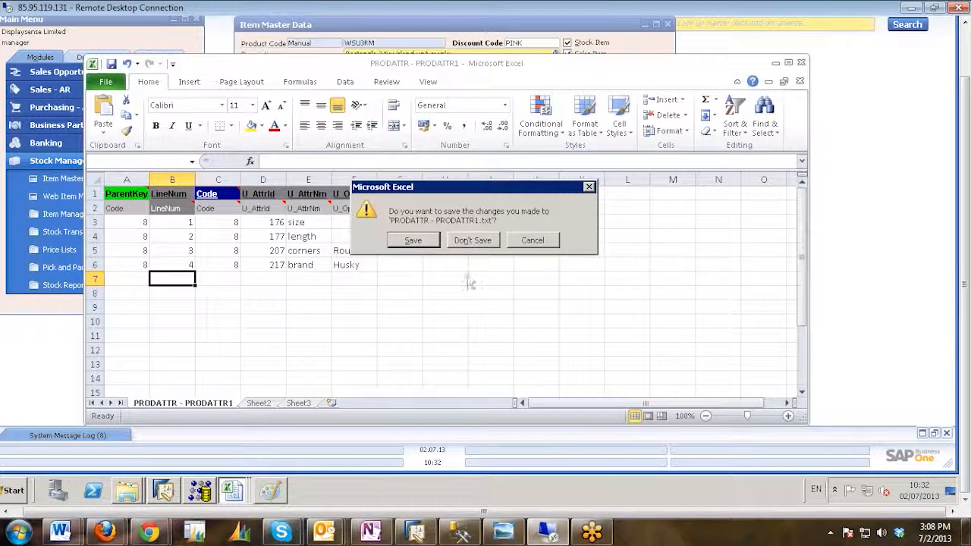
Open the WPRODCAT - WPRODCAT1 workbook from the Template Excel folder and widen the U_SKU column to fit its contents.
left_click(129, 493)
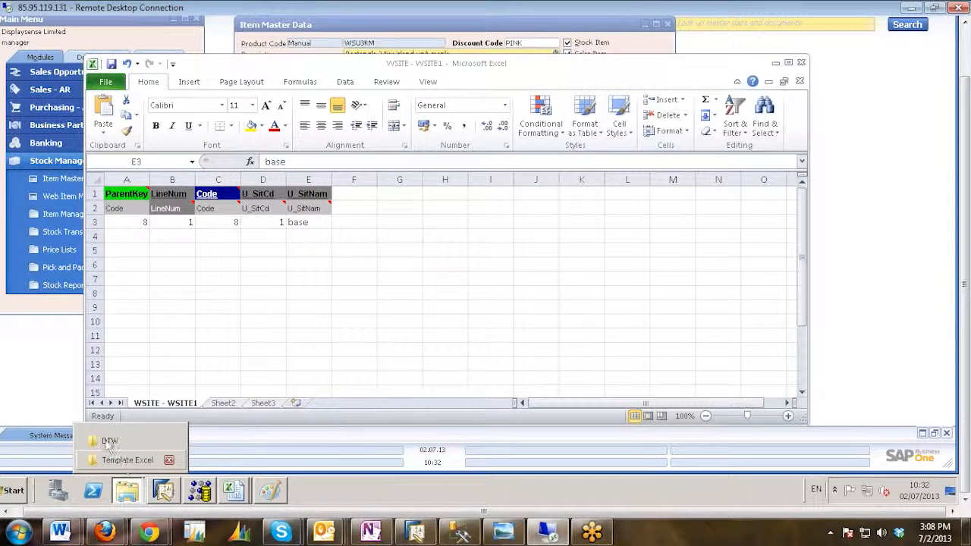
left_click(108, 443)
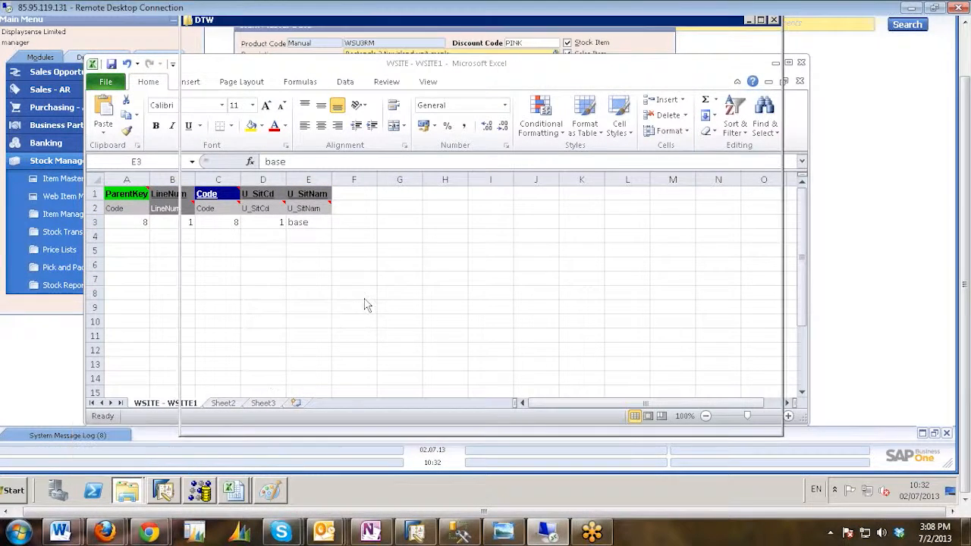
left_click(129, 493)
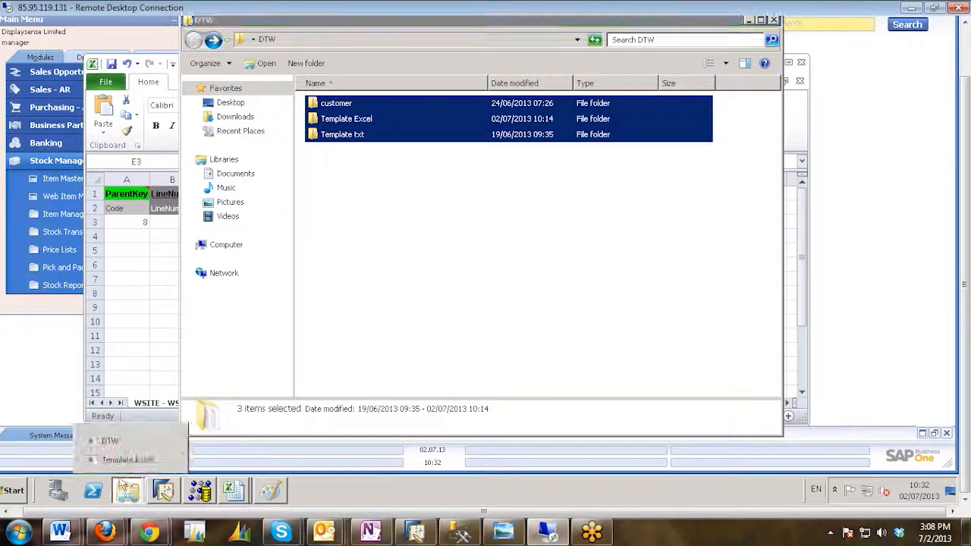
left_click(114, 464)
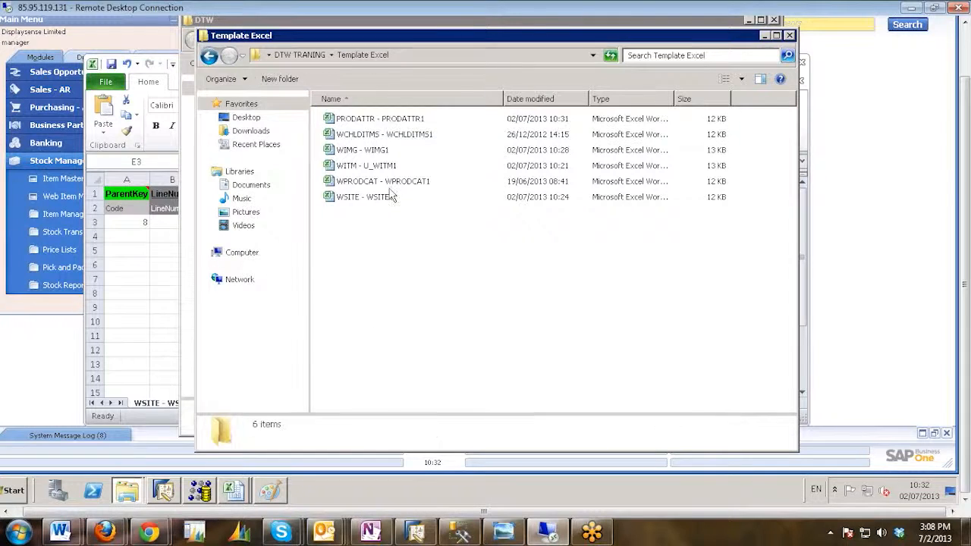
left_click(366, 121)
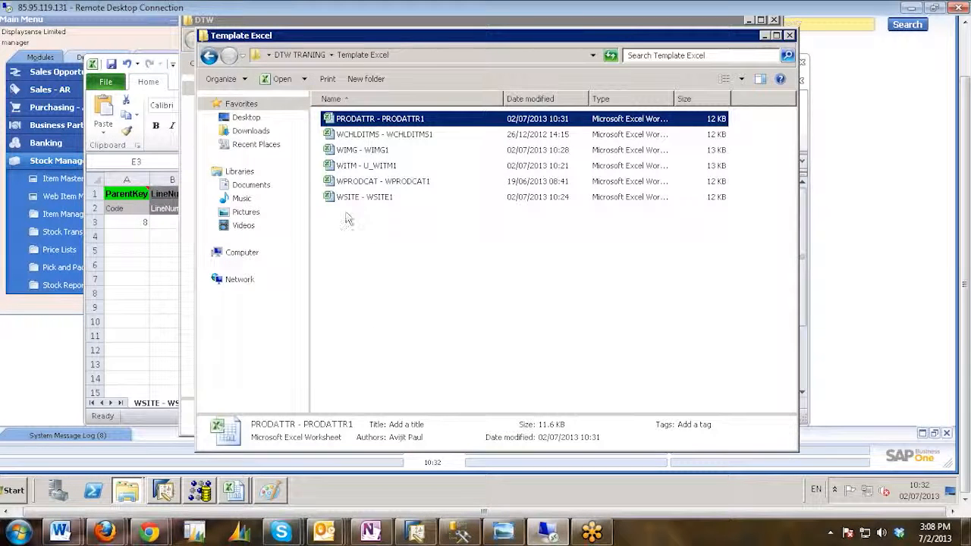
left_click(369, 137)
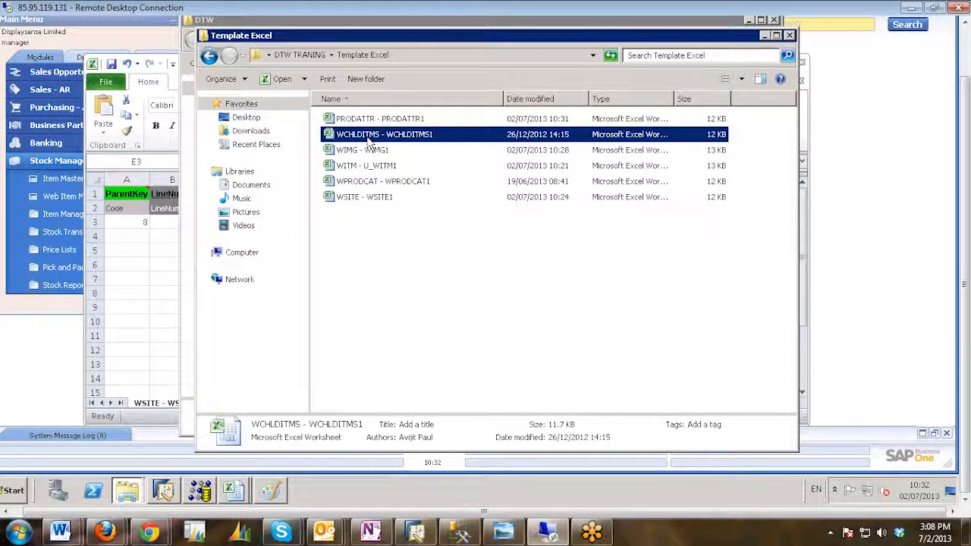
left_click(360, 182)
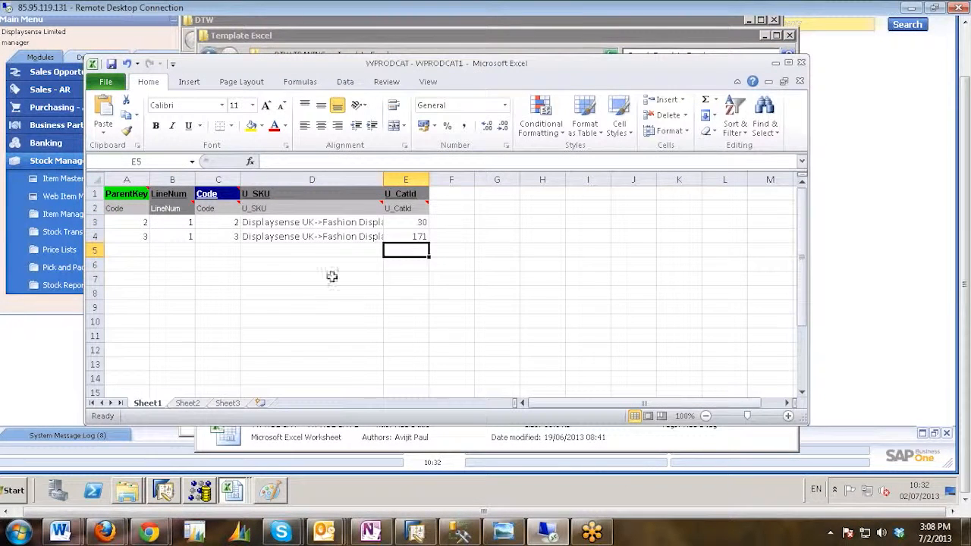
double_click(383, 179)
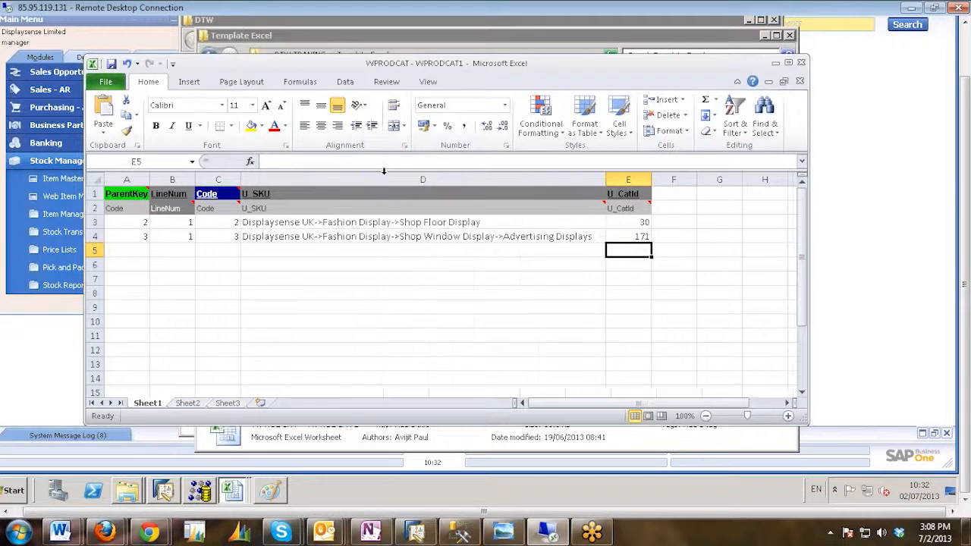
Set the ParentKey of rows 3 and 4 to 8 and the LineNum of row 4 to 2.
left_click(282, 252)
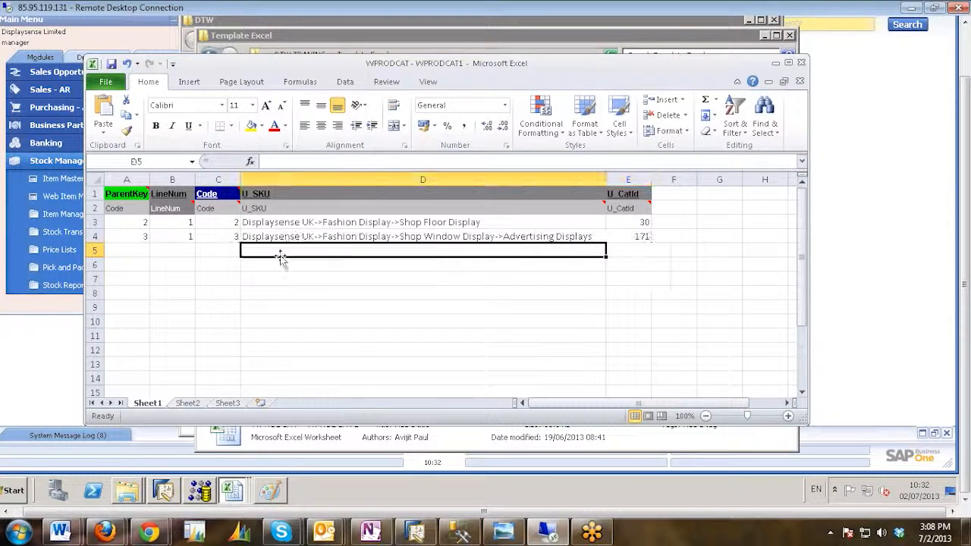
left_click(299, 233)
left_click(138, 221)
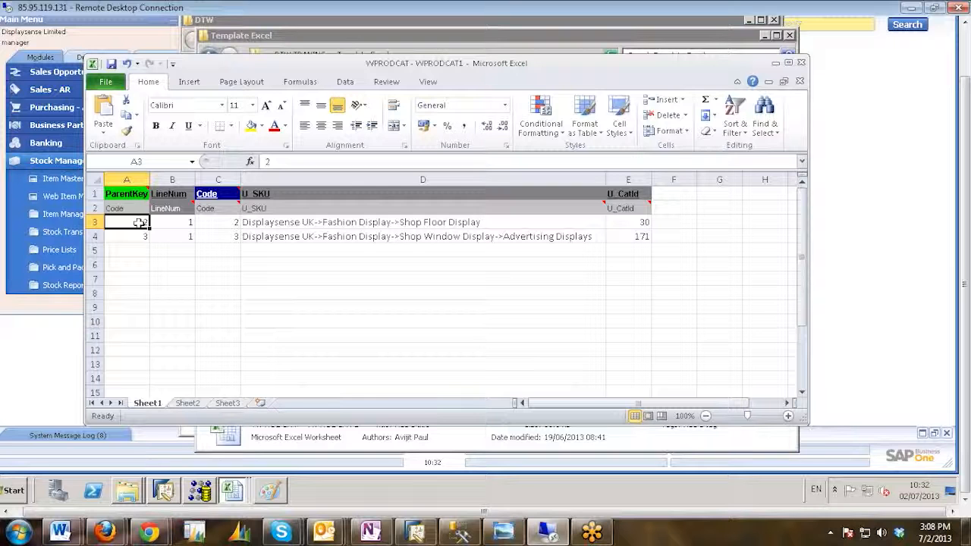
type("8")
left_click(136, 236)
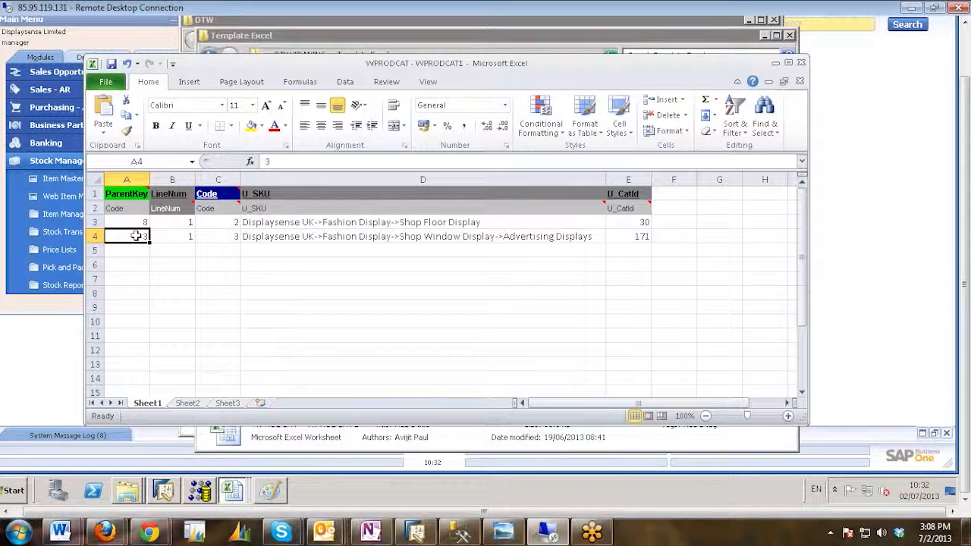
type("8")
left_click(171, 234)
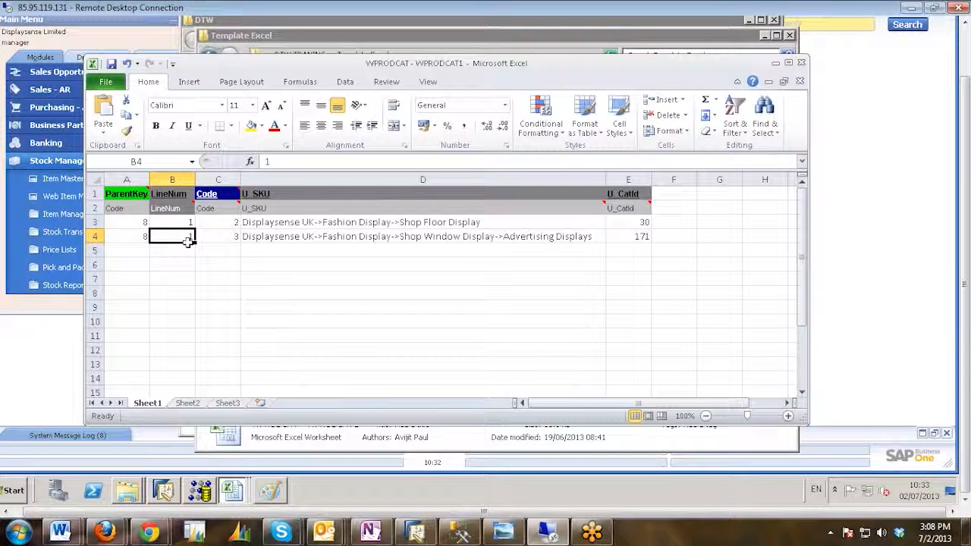
type("2")
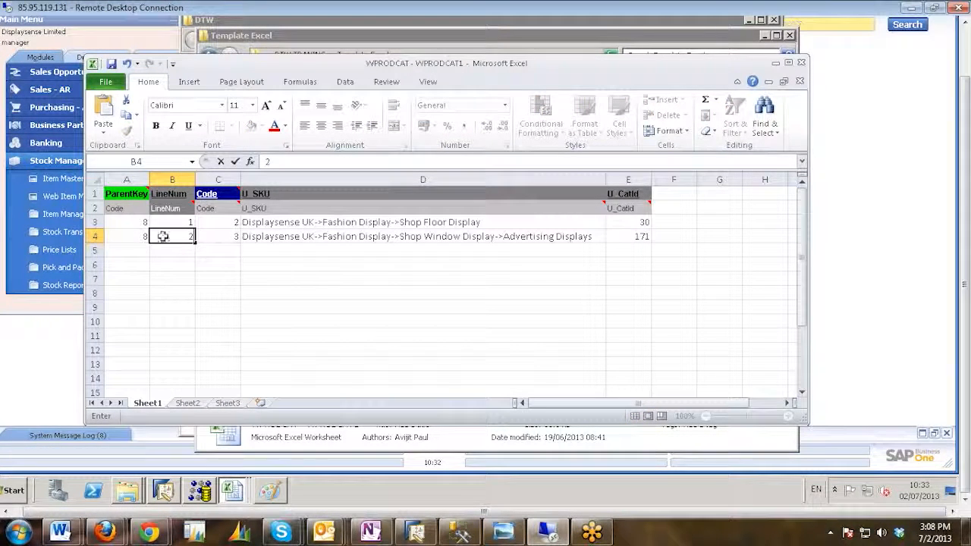
left_click(175, 223)
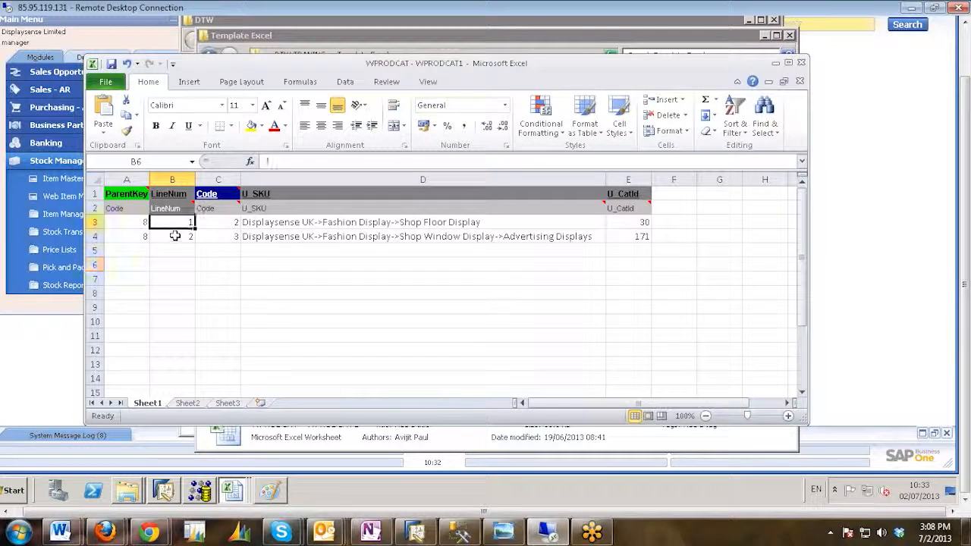
left_click(174, 237)
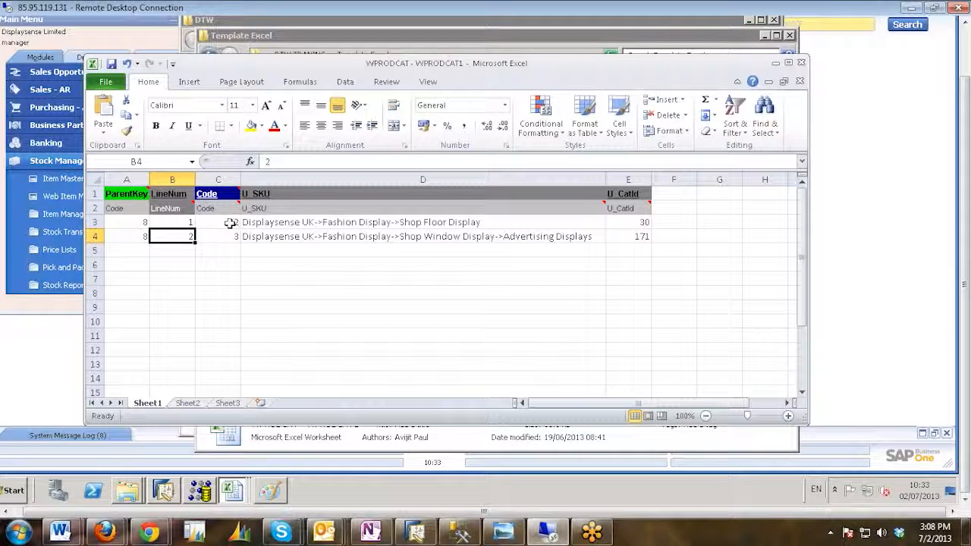
Set the Code of rows 3 and 4 to 8 in the WPRODCAT sheet.
left_click(232, 221)
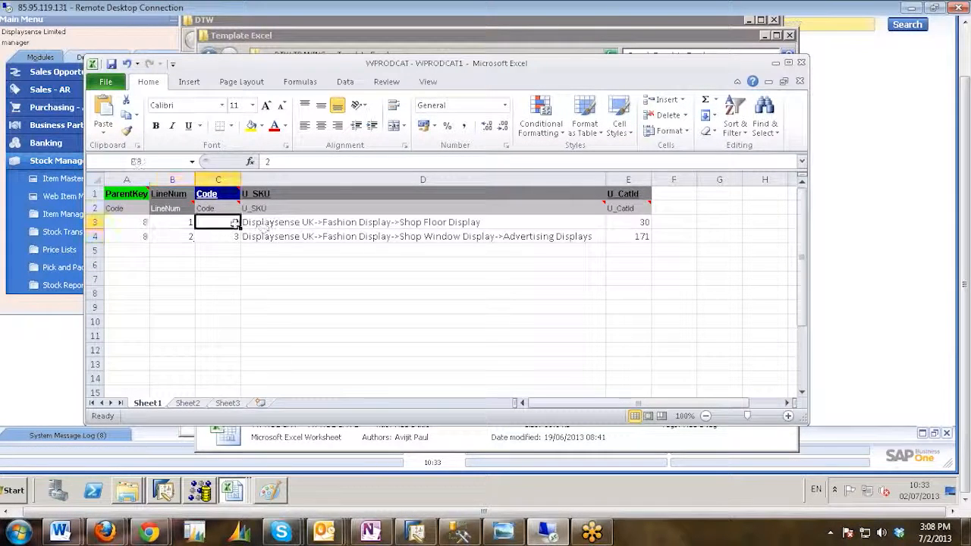
left_click(291, 160)
key("BackSpace")
type("8")
left_click(228, 236)
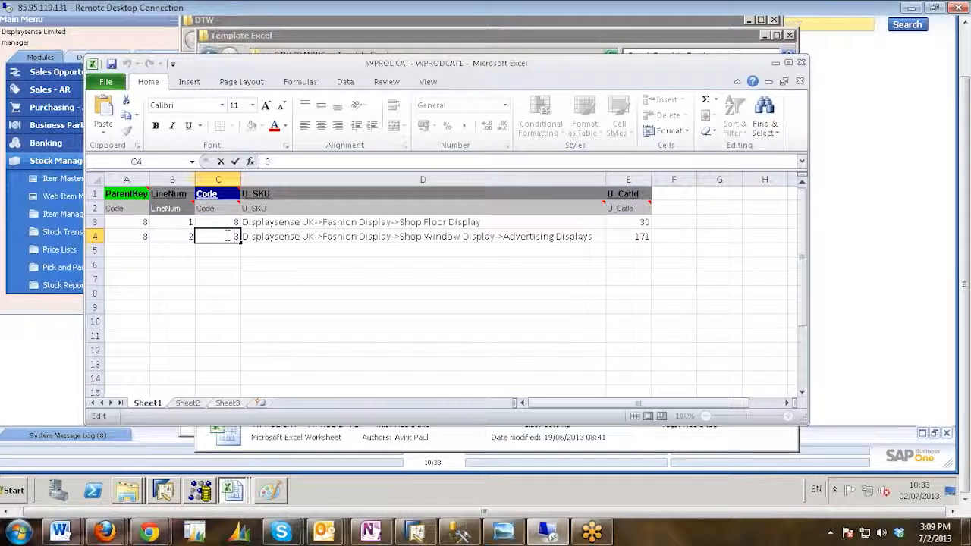
type("8")
left_click(277, 252)
Switch to SAP Business One, assign the Aluminium Display Cabinets category to web item DCS670's first category row, and select its full category name.
left_click(492, 222)
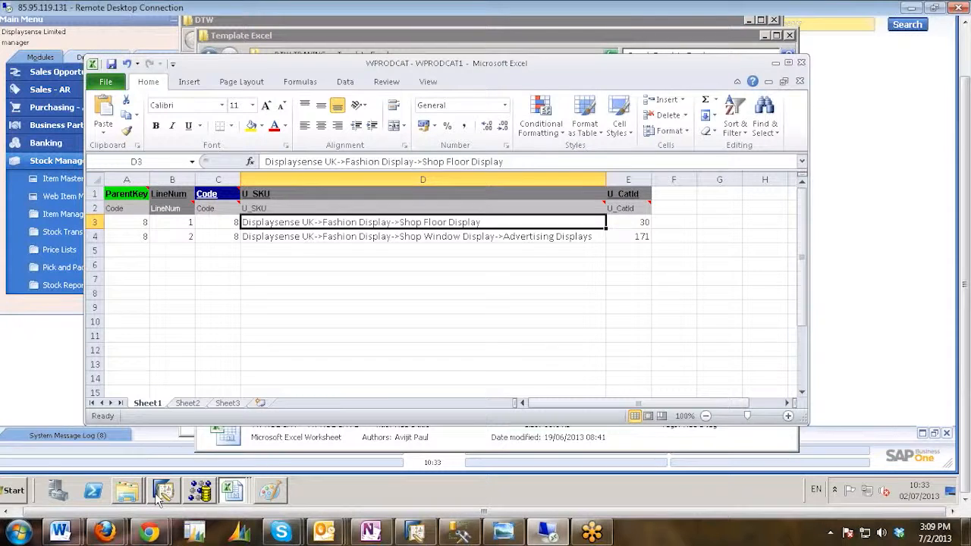
mouse_move(158, 492)
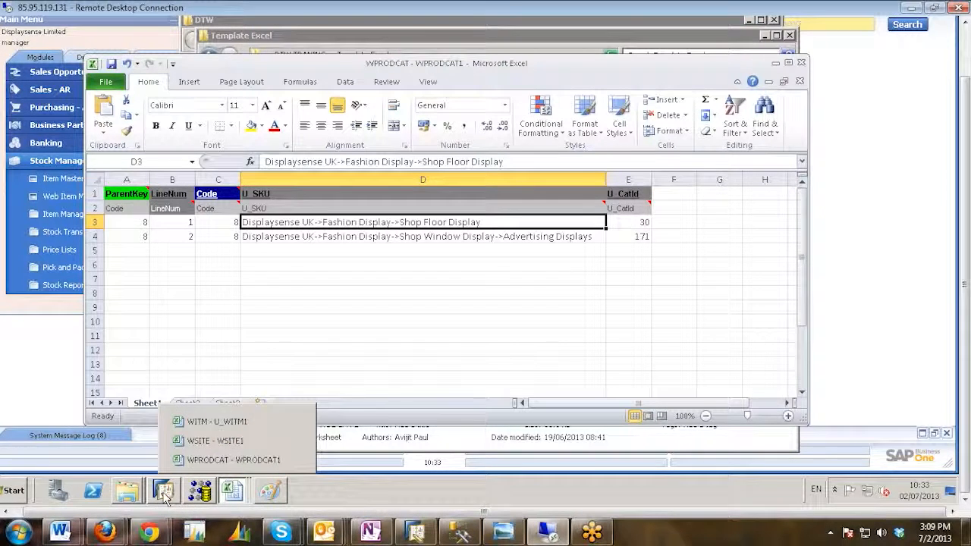
left_click(163, 491)
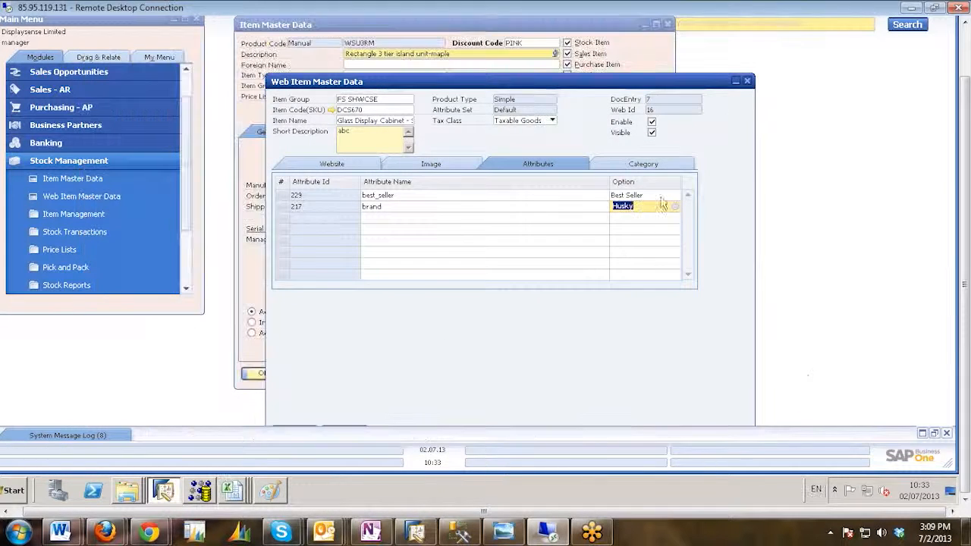
left_click(642, 165)
left_click(672, 195)
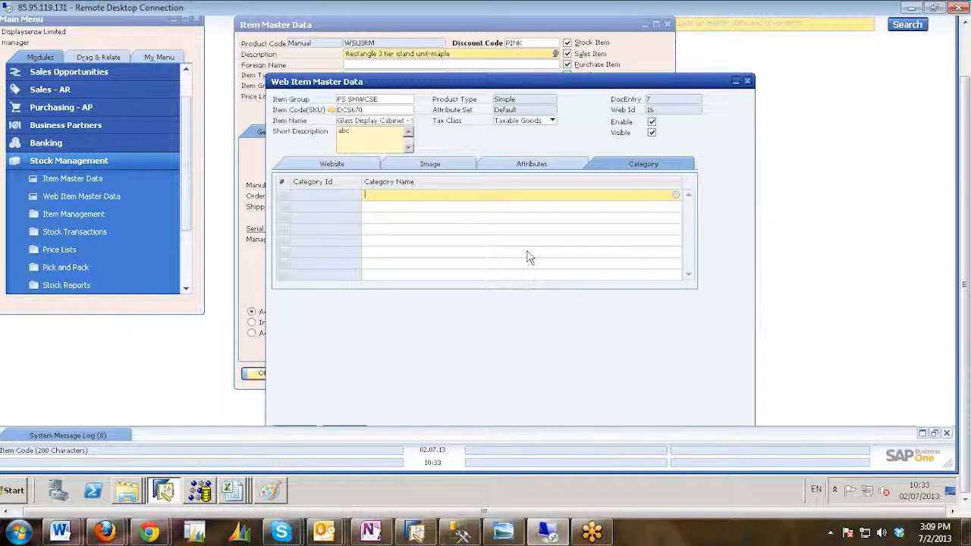
key("Tab")
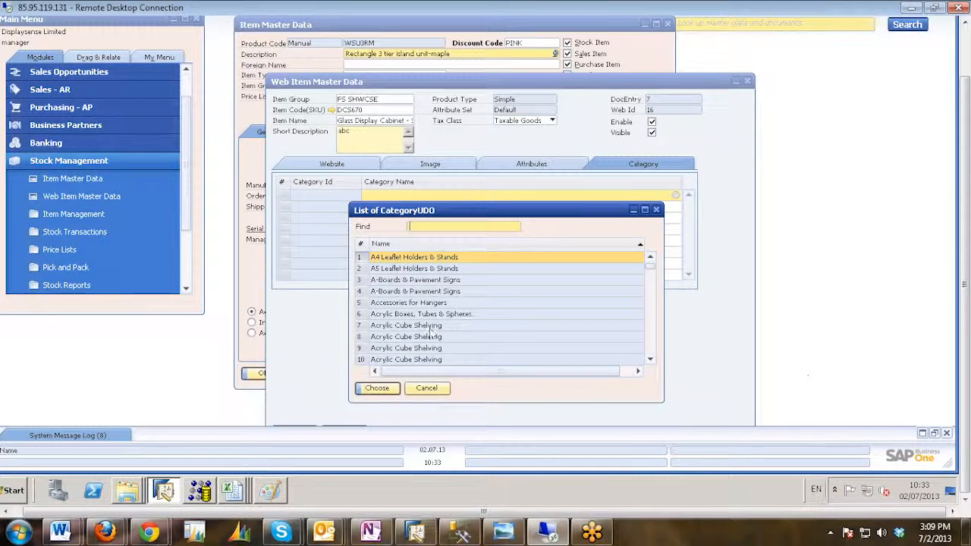
scroll(463, 341, "down", 2)
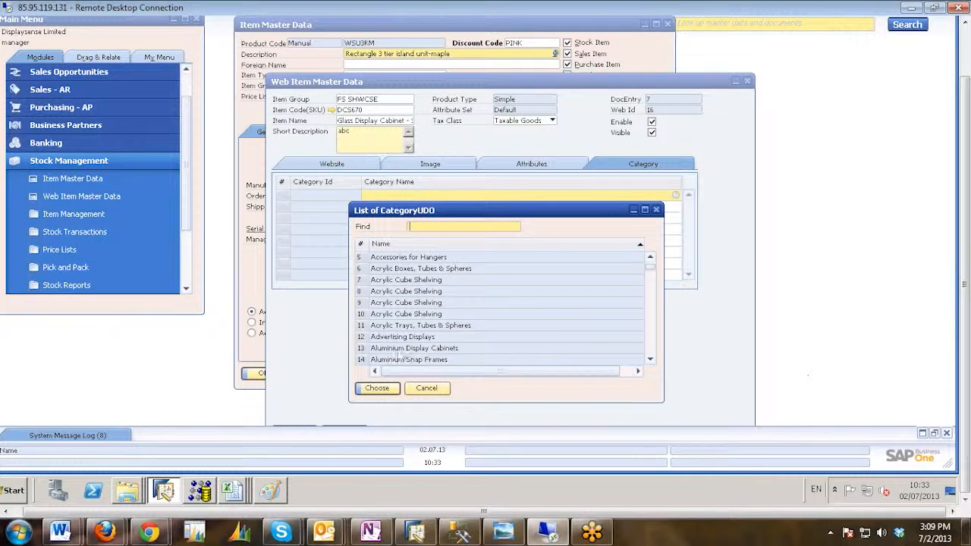
double_click(404, 348)
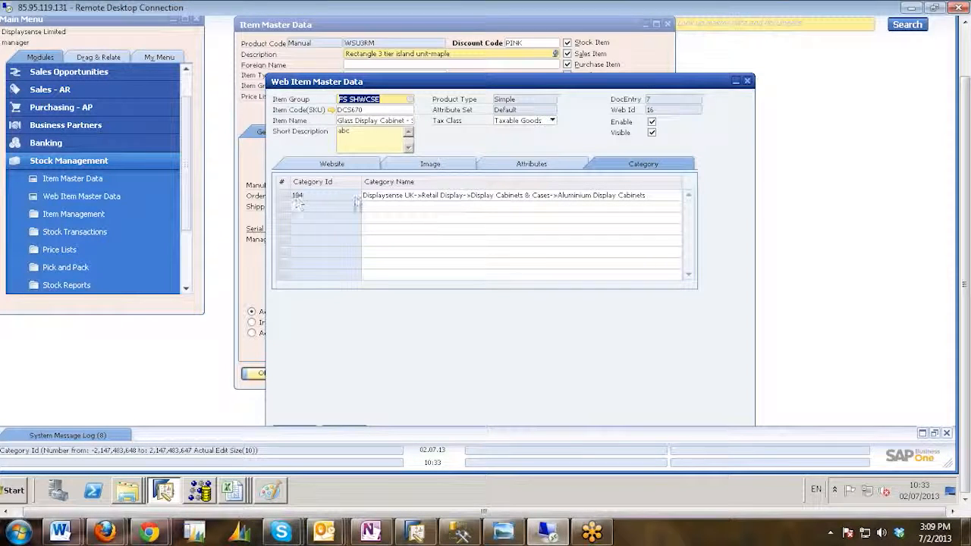
left_click(657, 196)
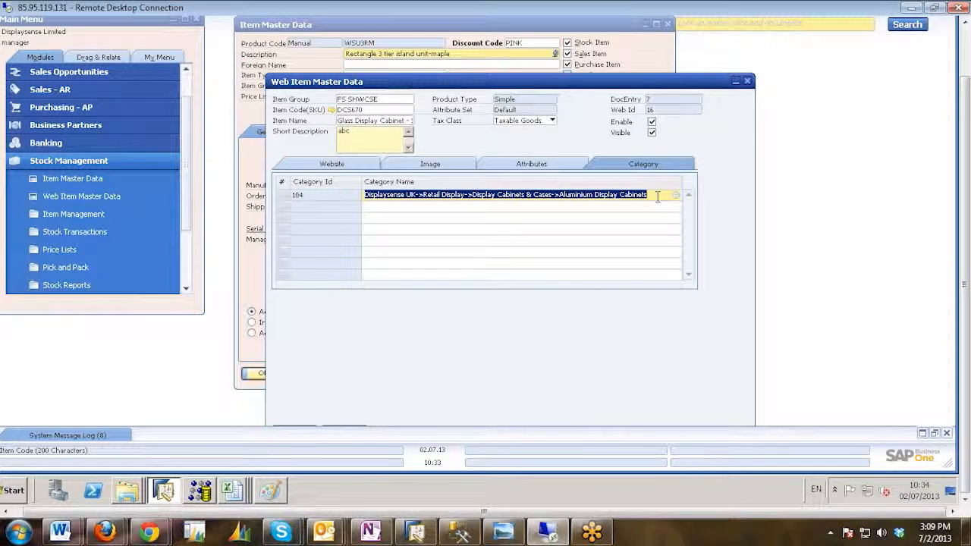
Switch back to the WPRODCAT - WPRODCAT1 workbook and fill row 5 with ParentKey 8, LineNum 3 and Code 8.
left_click(232, 490)
left_click(228, 460)
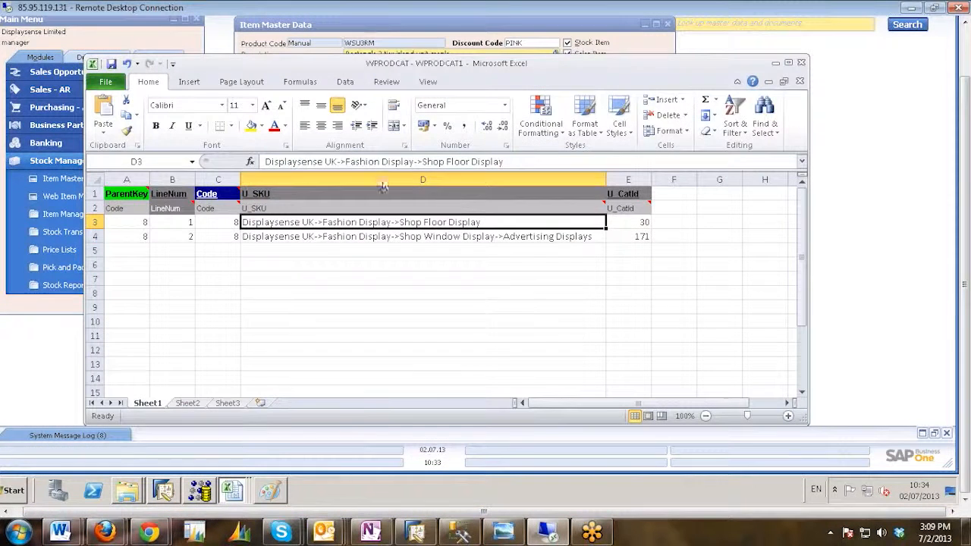
left_click(399, 251)
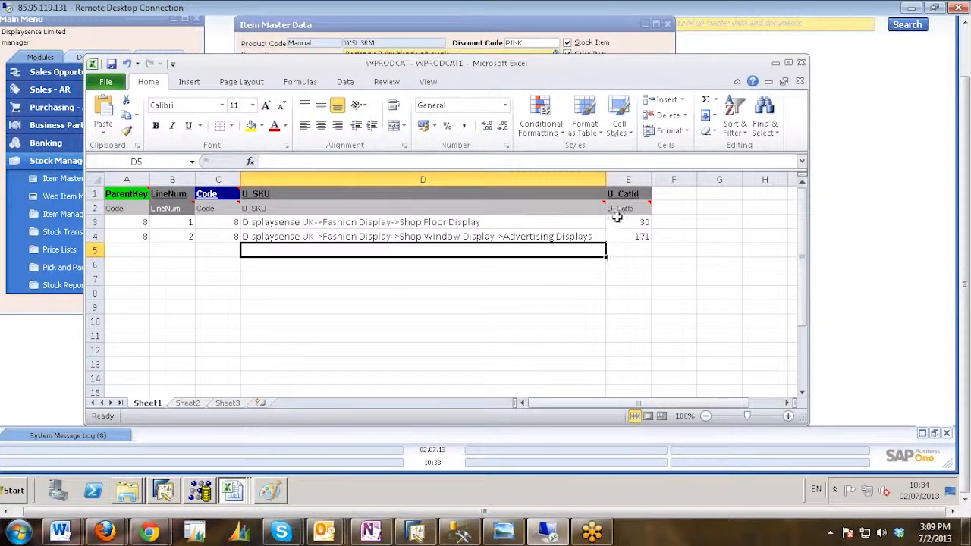
double_click(130, 251)
type("8")
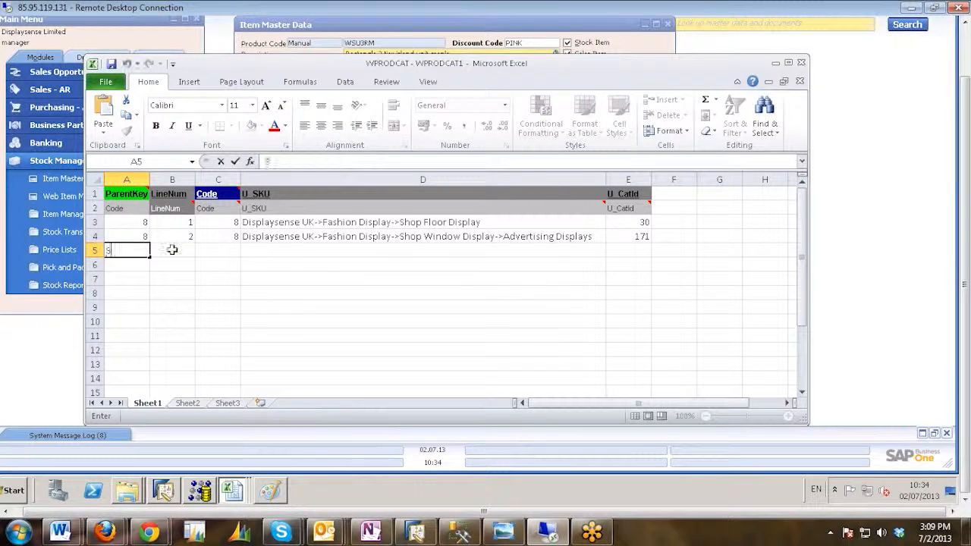
left_click(172, 250)
type("3")
left_click(214, 249)
type("8")
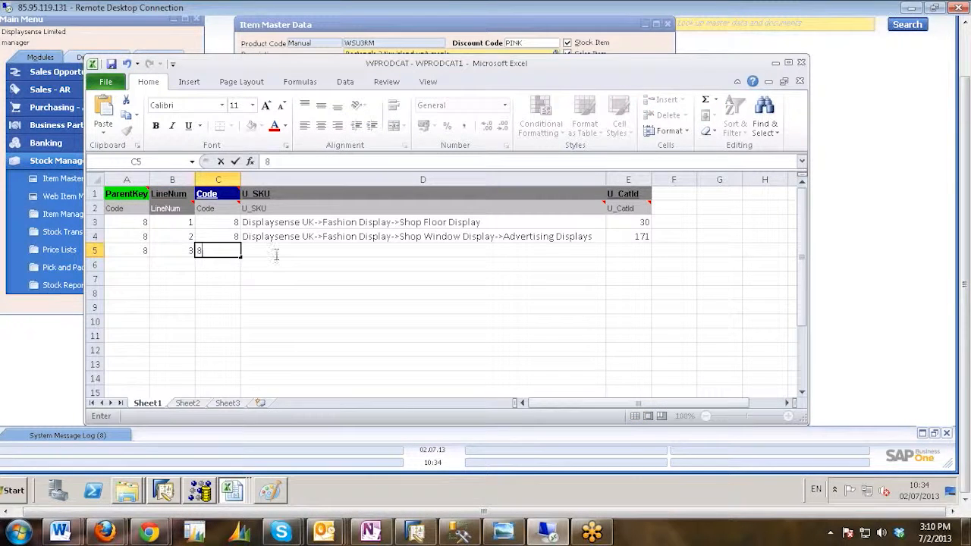
Paste the copied Aluminium Display Cabinets category path into row 5's U_SKU cell and set its U_CatId to 104.
left_click(278, 251)
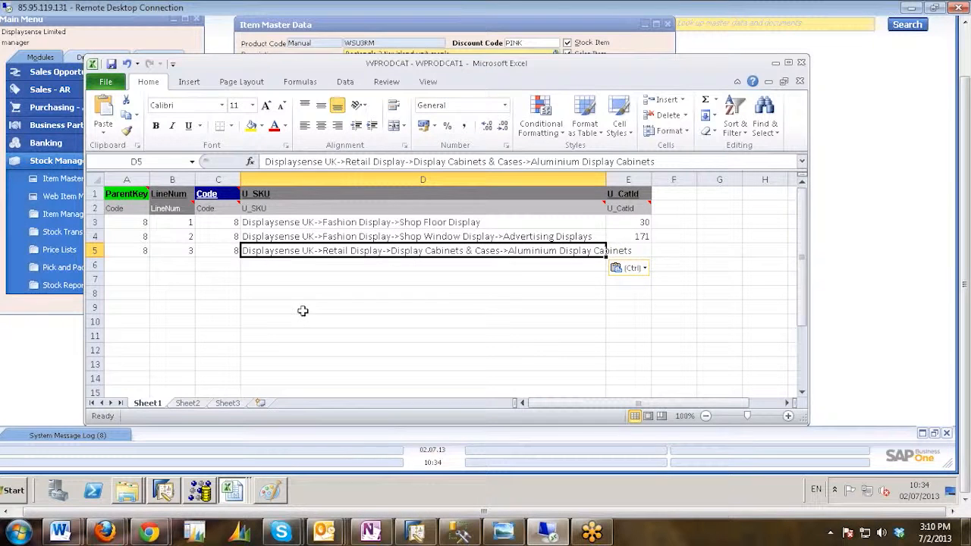
left_click(166, 497)
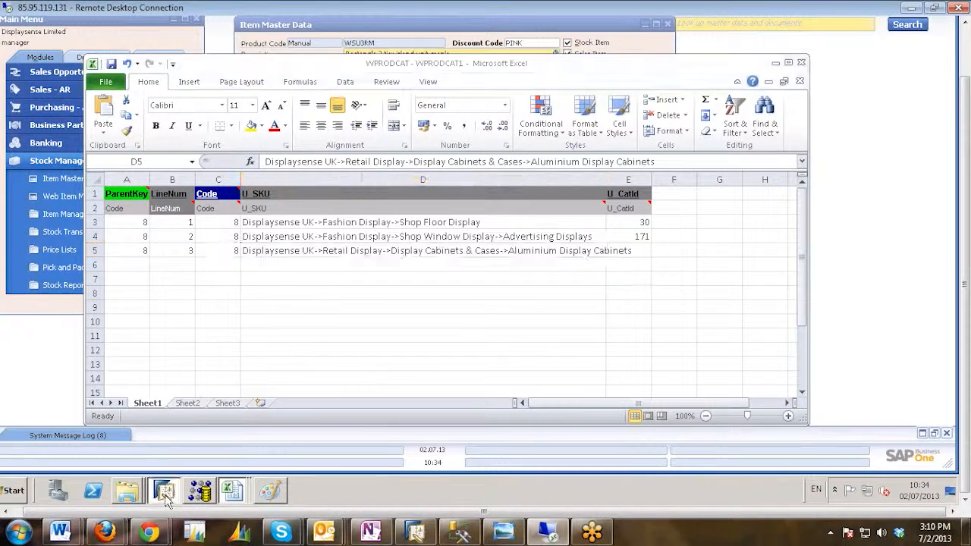
left_click(165, 497)
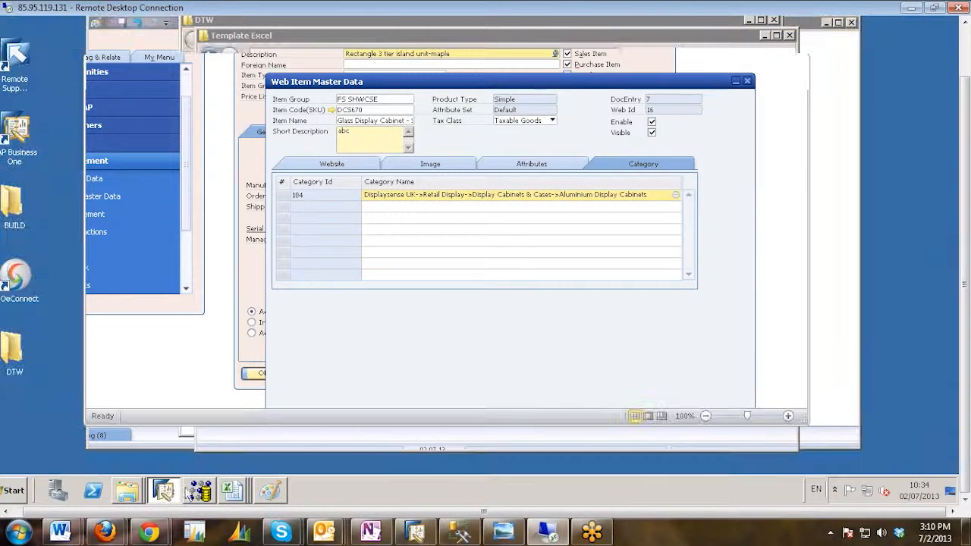
left_click(639, 250)
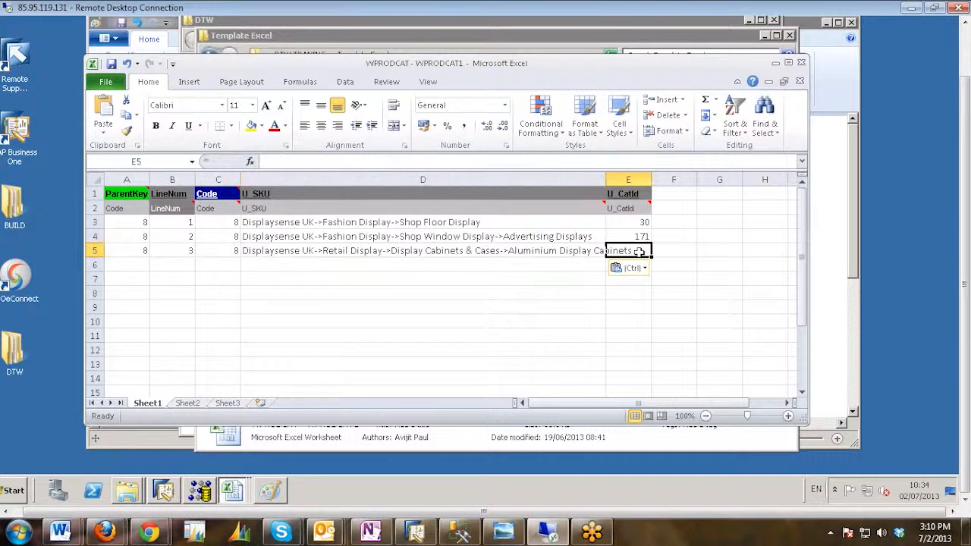
double_click(639, 251)
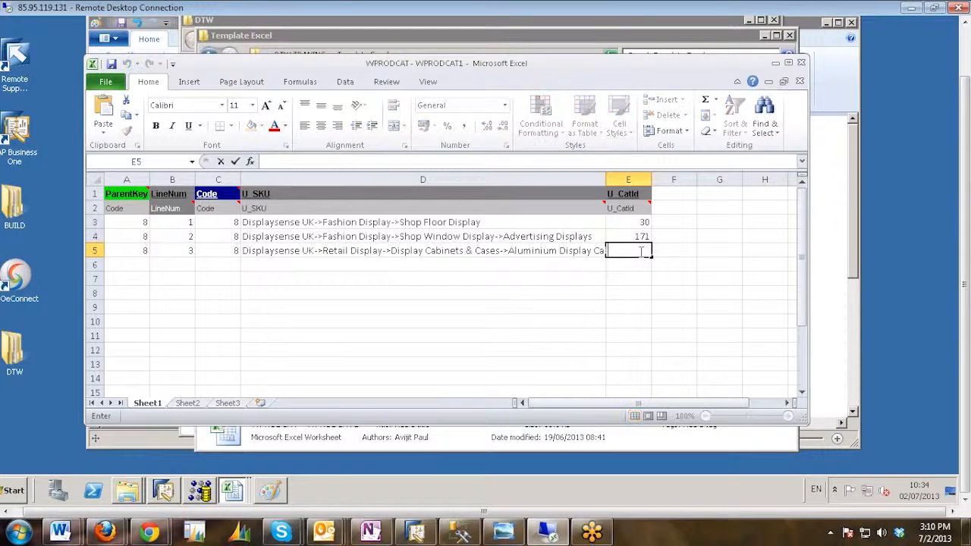
type("104")
left_click(626, 277)
left_click(627, 237)
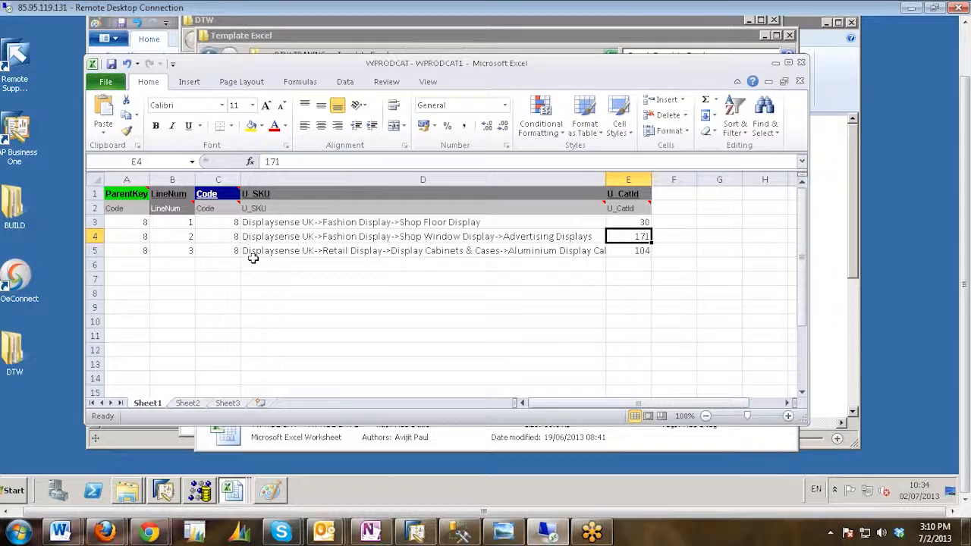
Save a copy of WPRODCAT - WPRODCAT1 as an Excel Workbook in DTW TRANING's Template txt folder and close it.
left_click(114, 85)
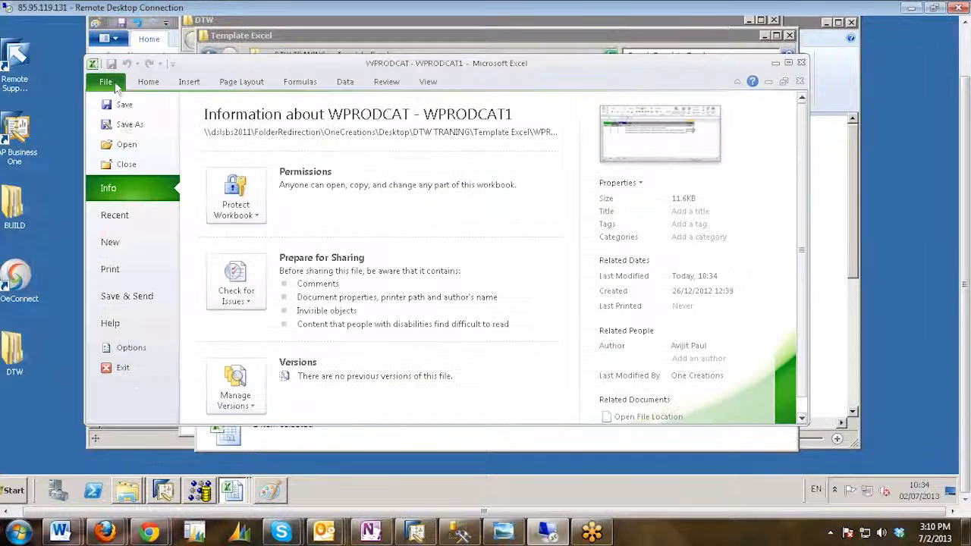
left_click(148, 129)
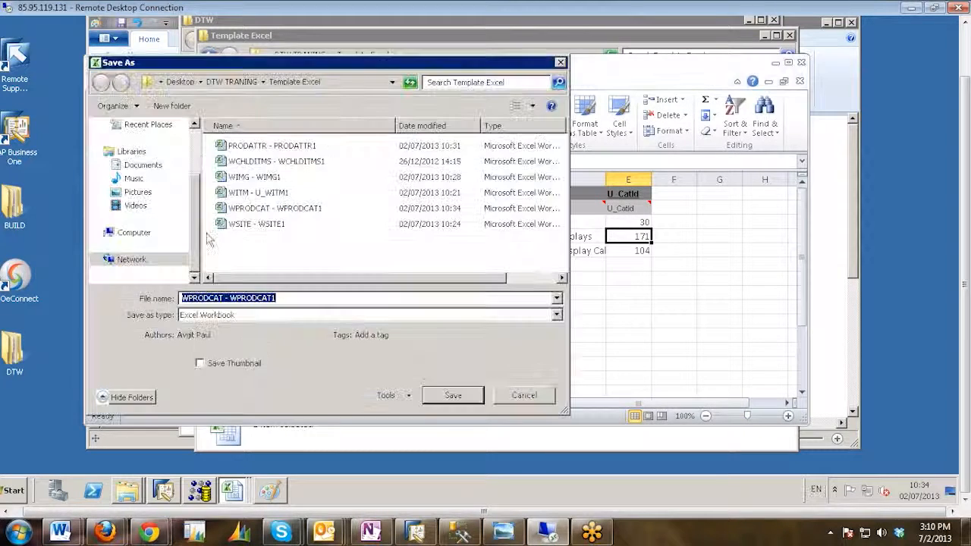
left_click(230, 85)
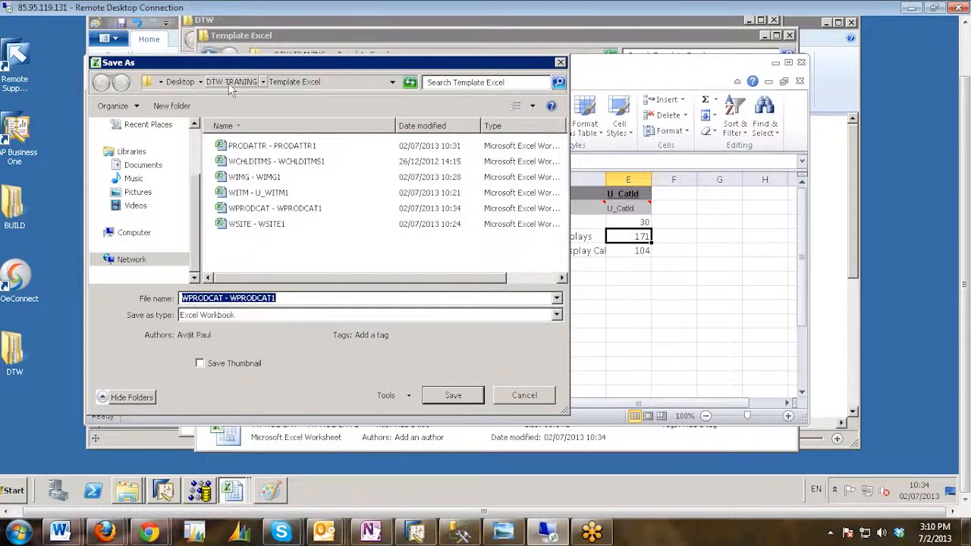
left_click(254, 181)
double_click(254, 181)
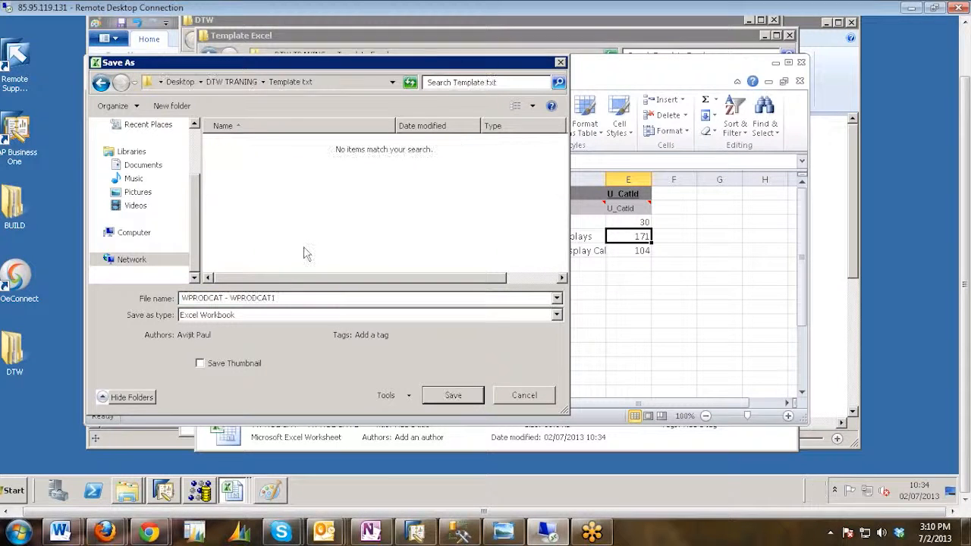
left_click(452, 396)
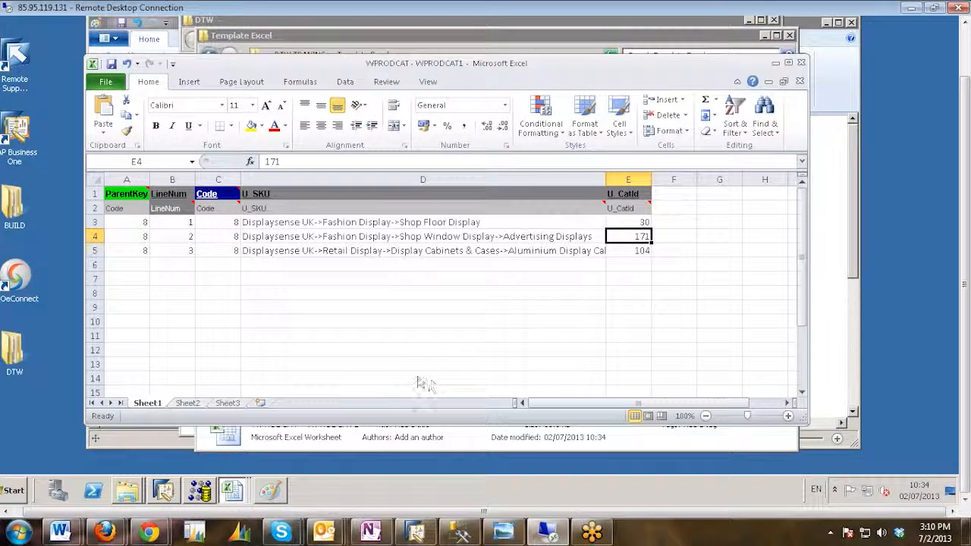
left_click(801, 63)
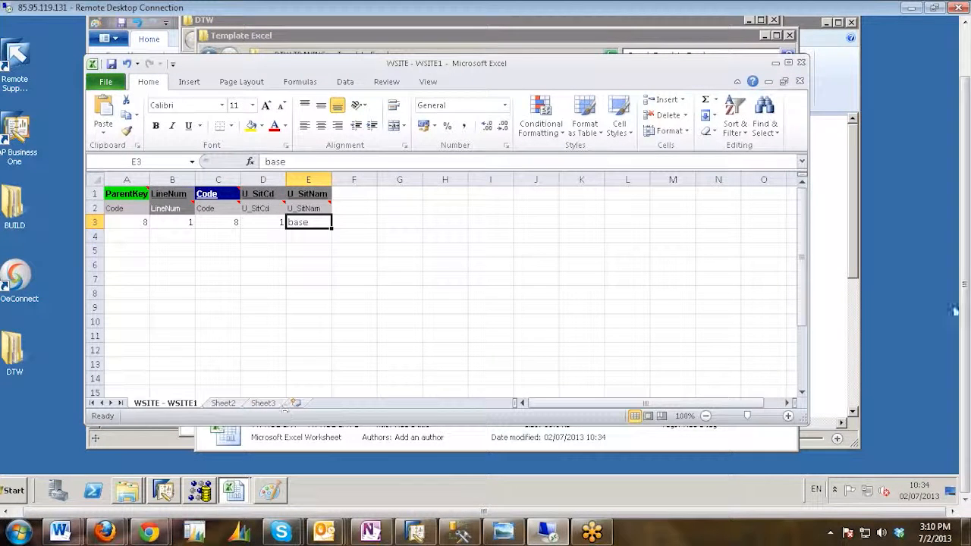
Open the WCHLDITMS - WCHLDITMS1 workbook from the Template Excel folder.
left_click(135, 494)
left_click(115, 461)
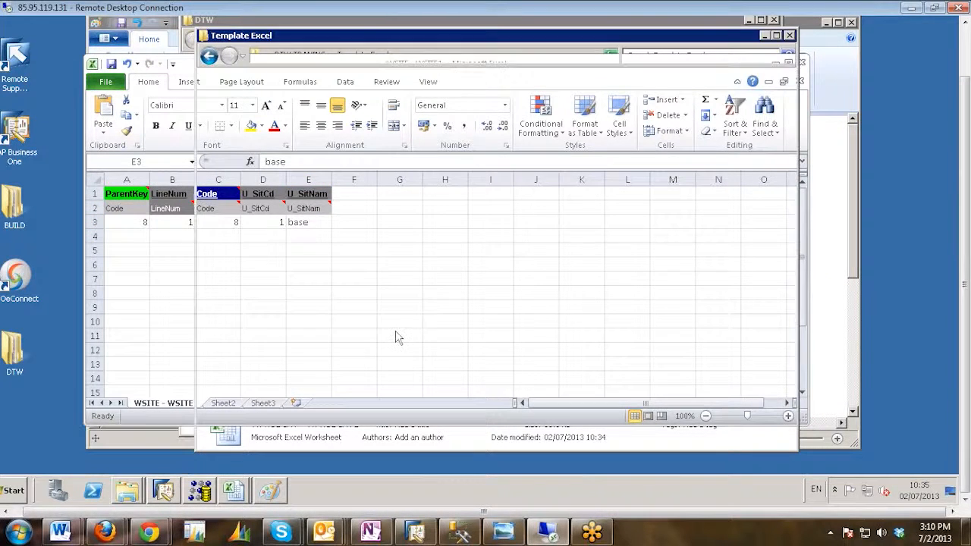
left_click(367, 288)
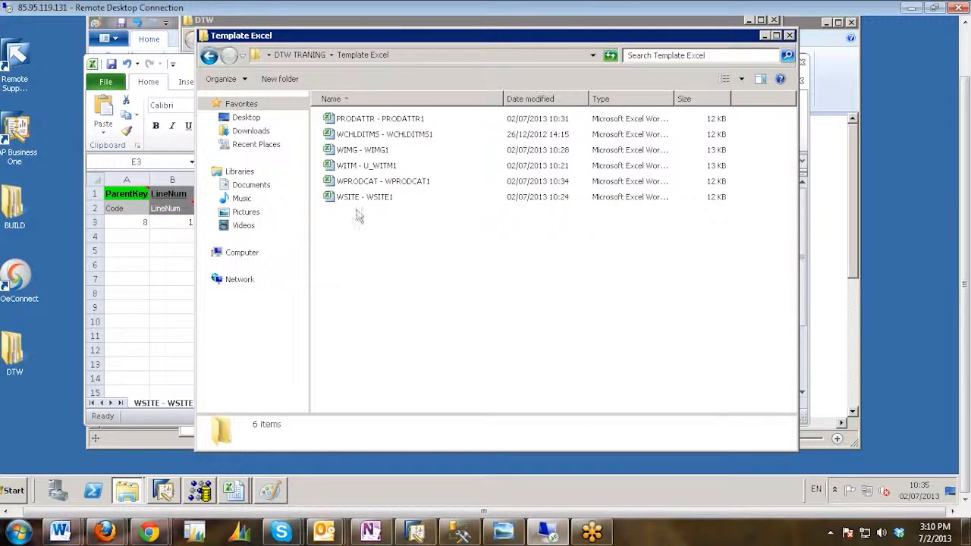
left_click(347, 136)
double_click(347, 142)
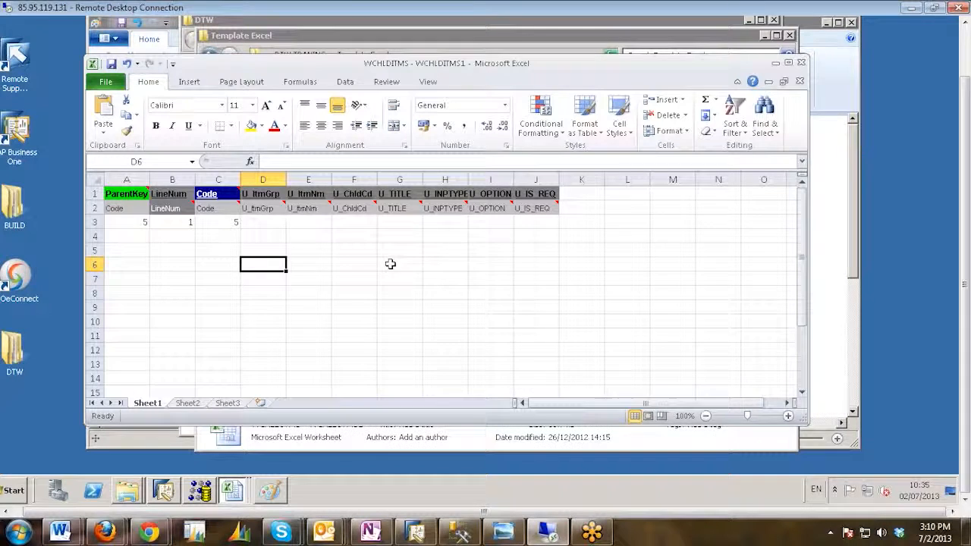
Clear the ParentKey, LineNum and Code values from row 3 of the WCHLDITMS sheet.
left_click(139, 222)
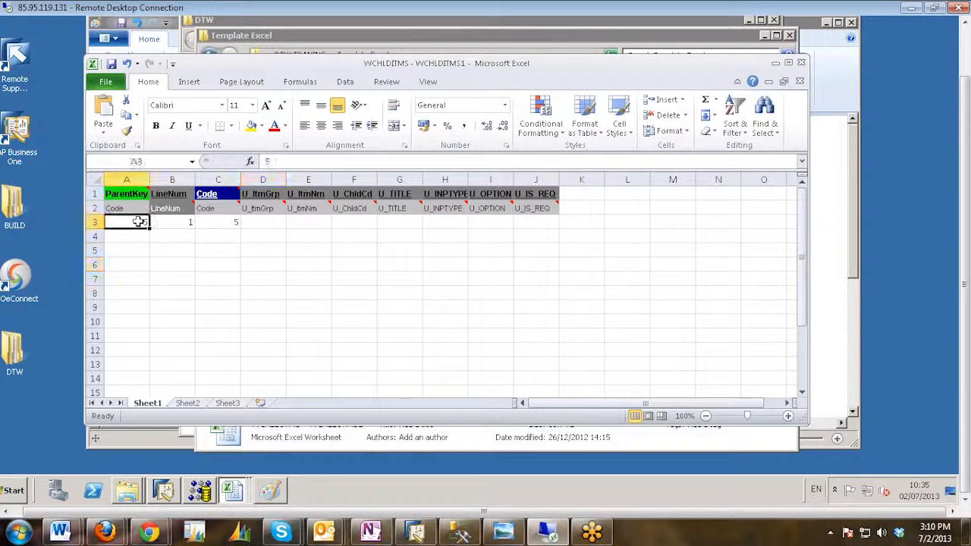
key("Right")
key("Right")
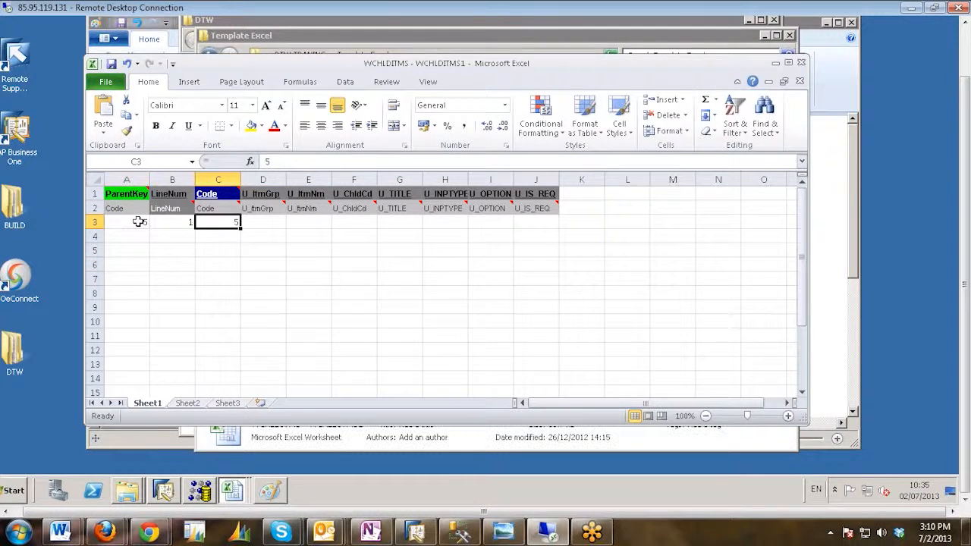
key("BackSpace")
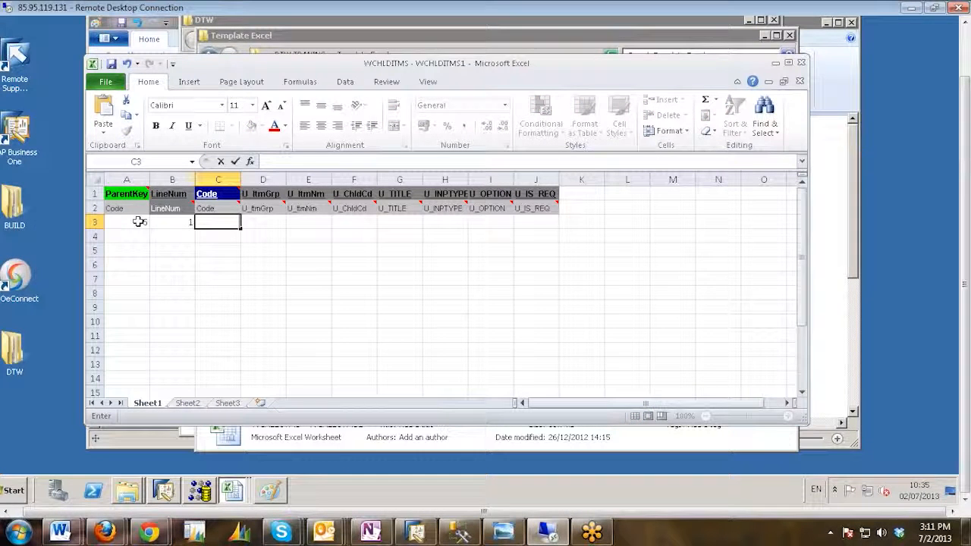
key("ctrl+z")
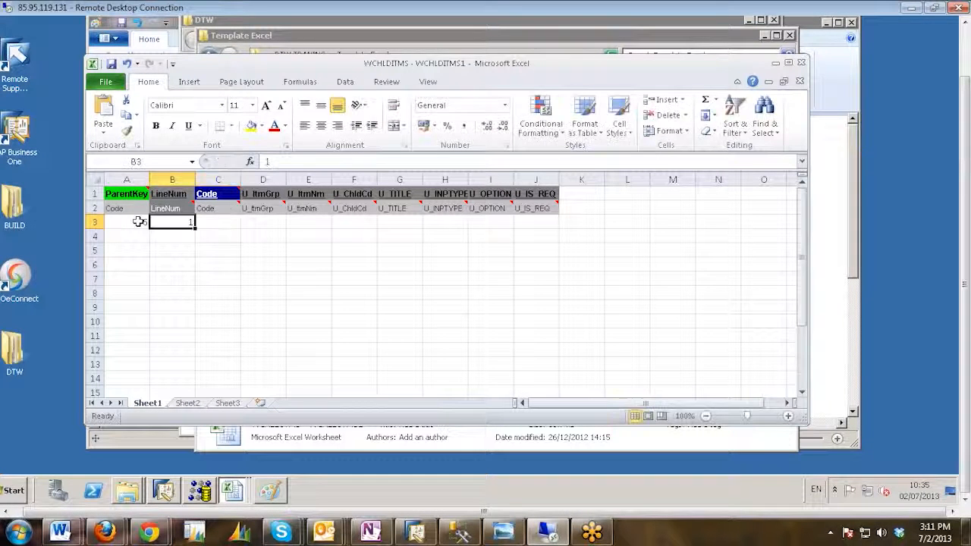
left_click(139, 221)
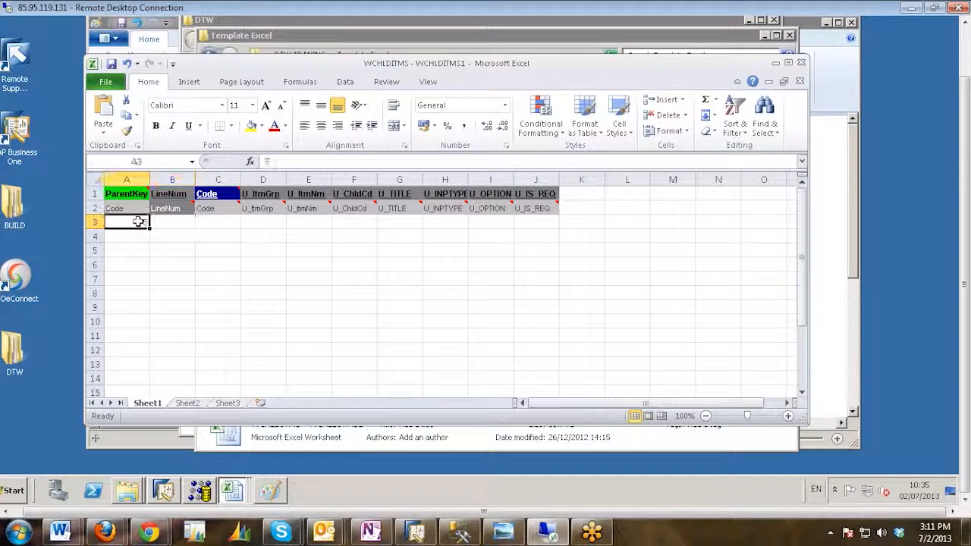
left_click(162, 238)
left_click(143, 234)
left_click(127, 218)
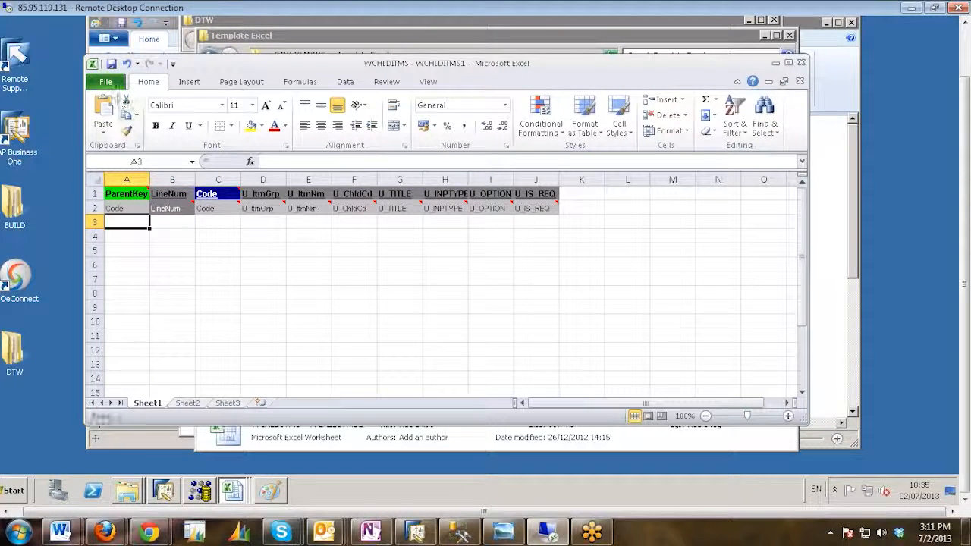
Save the active WCHLDITMS sheet as Text (Tab delimited) in the Template txt folder, accepting the single-sheet format.
left_click(107, 82)
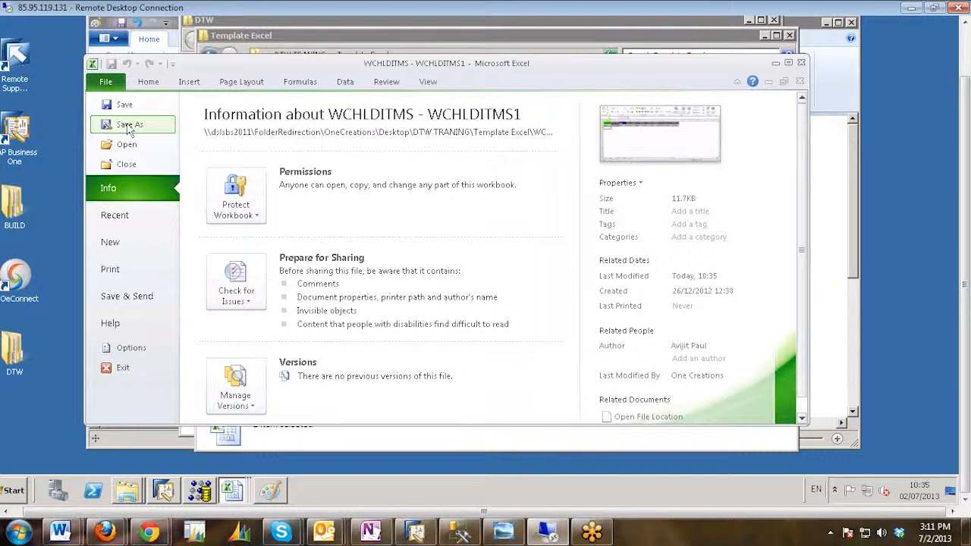
key("Escape")
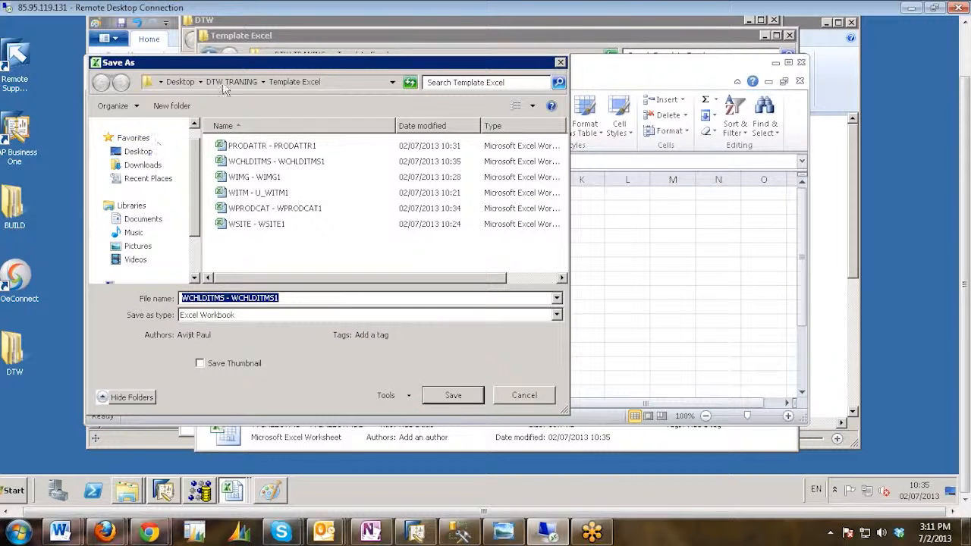
left_click(225, 85)
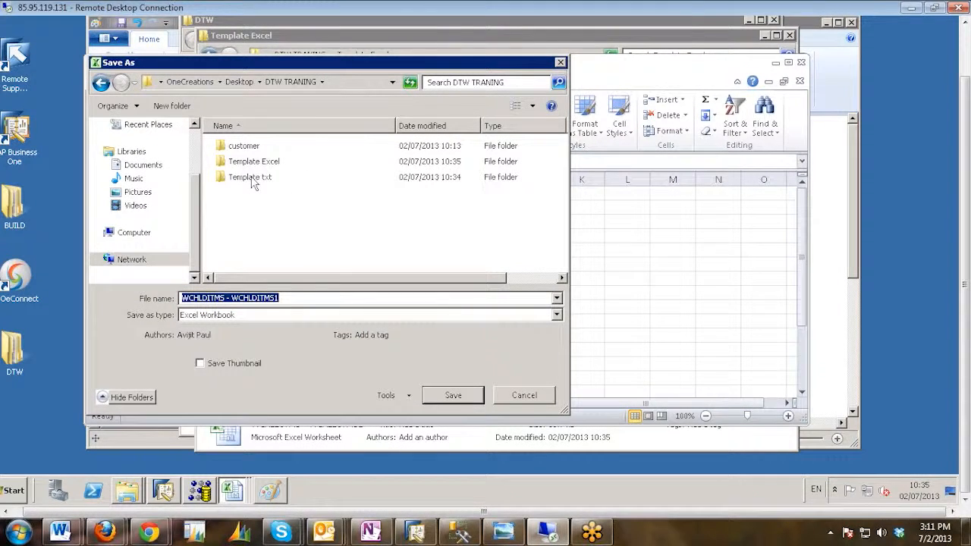
double_click(252, 179)
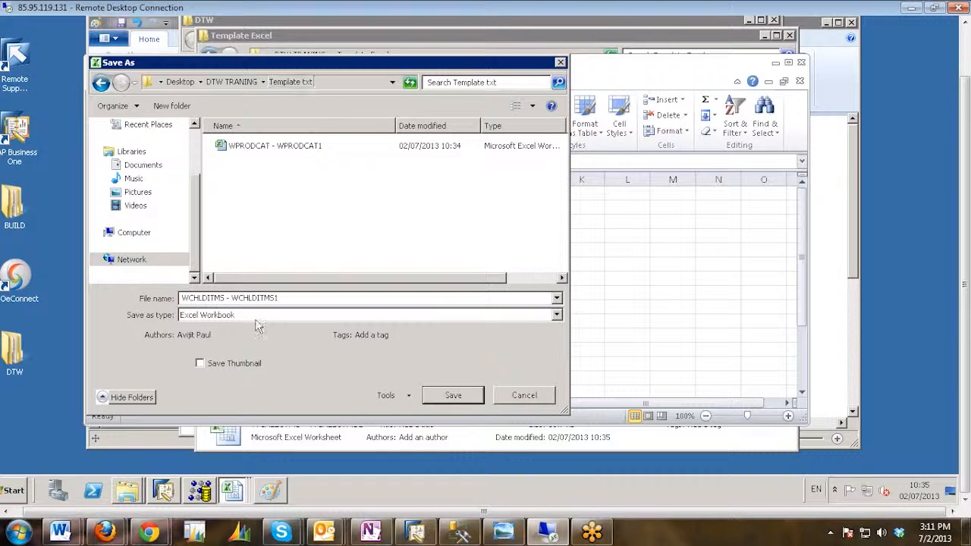
left_click(279, 316)
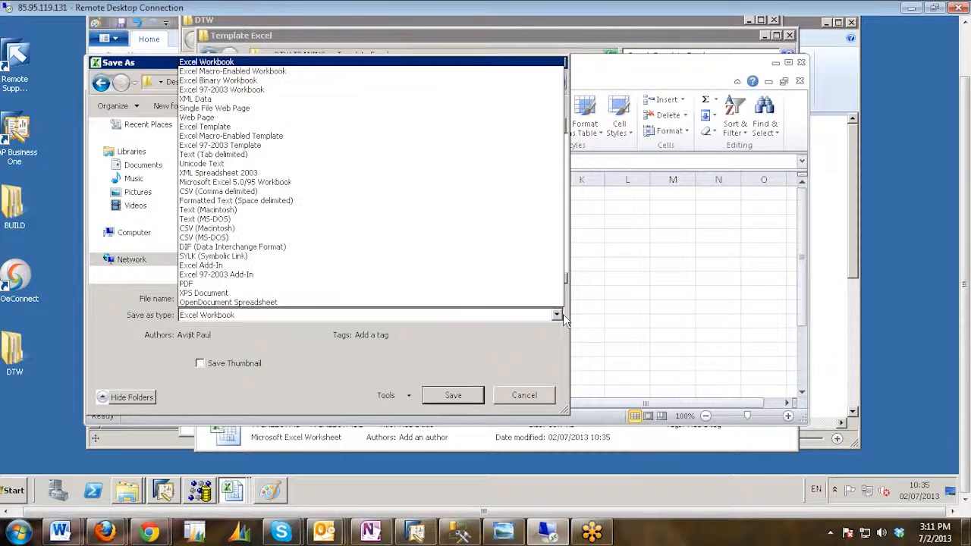
left_click(205, 155)
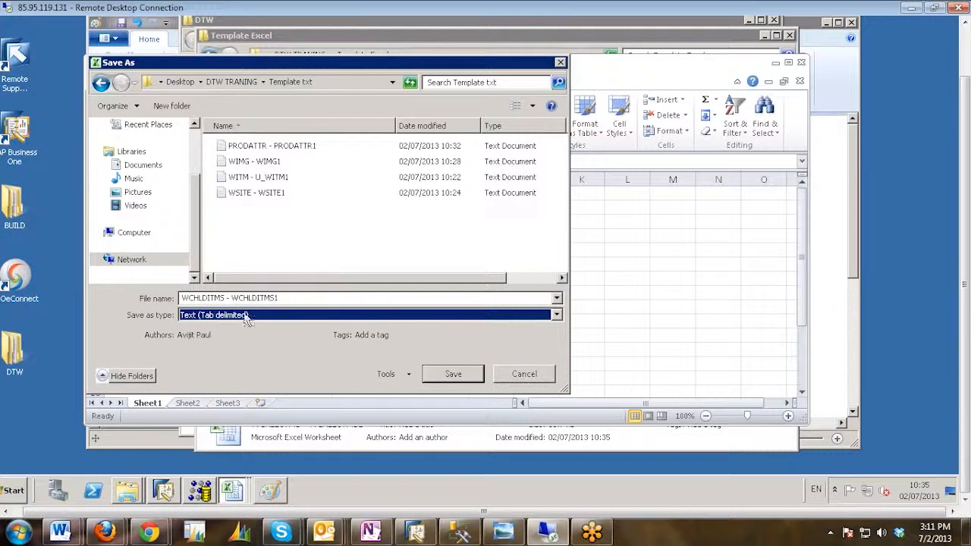
left_click(468, 376)
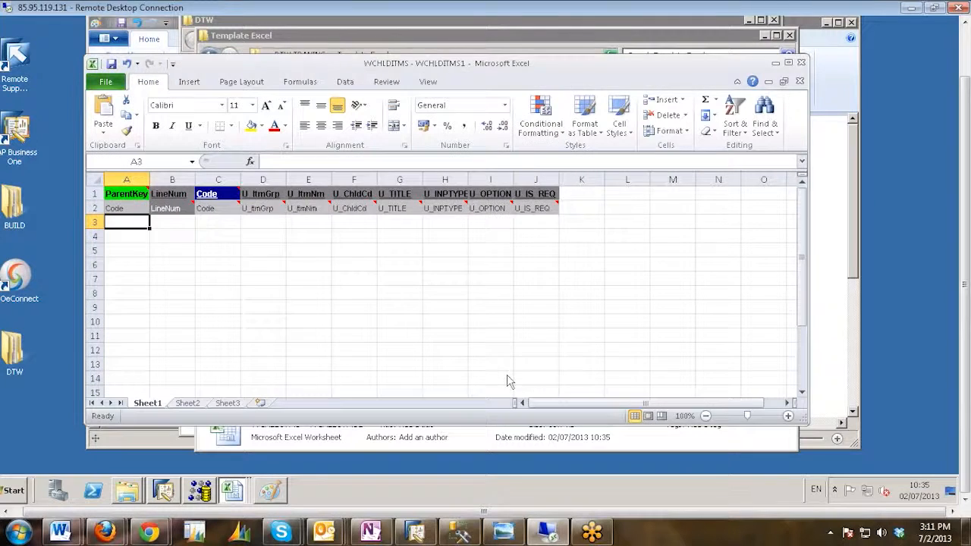
left_click(447, 265)
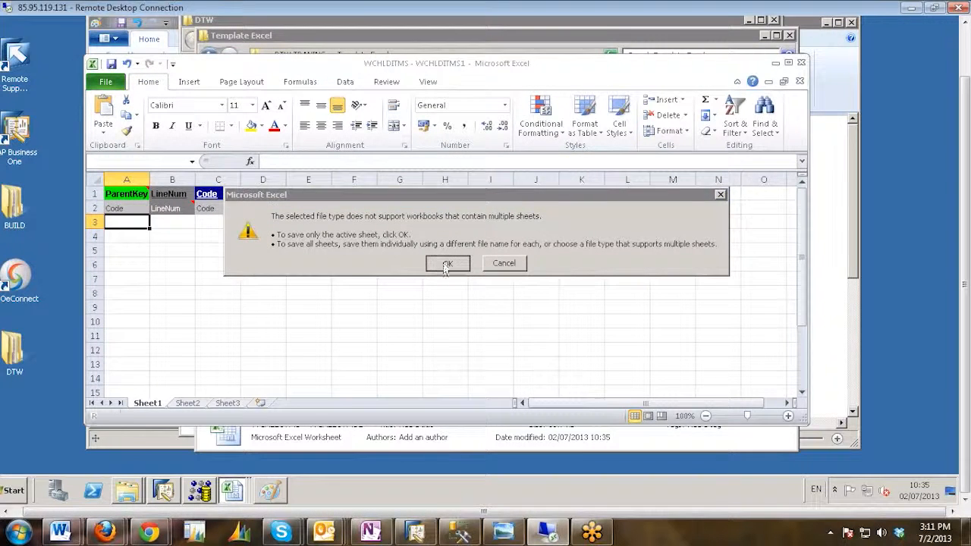
left_click(421, 267)
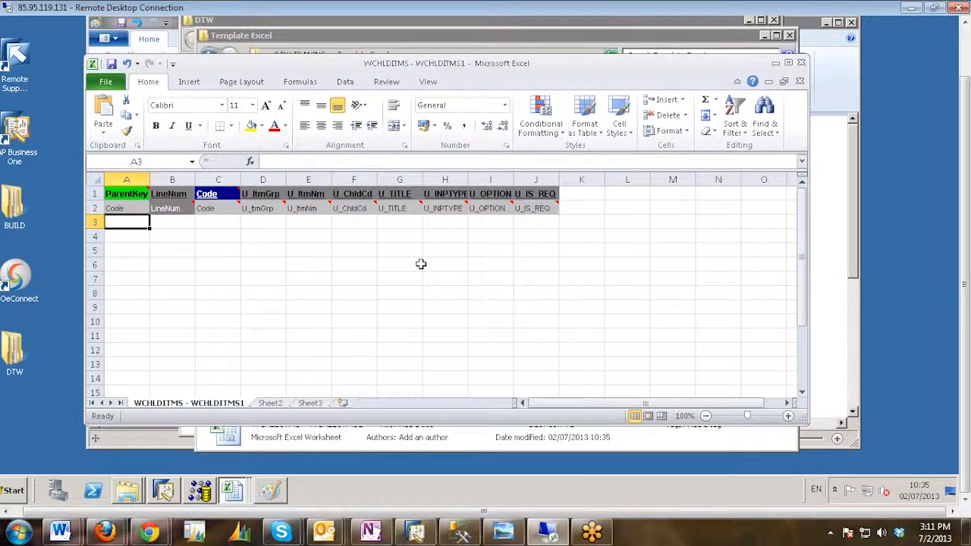
Close the WCHLDITMS - WCHLDITMS1 workbook and go to the Template txt folder inside DTW TRANING.
left_click(802, 64)
left_click(473, 241)
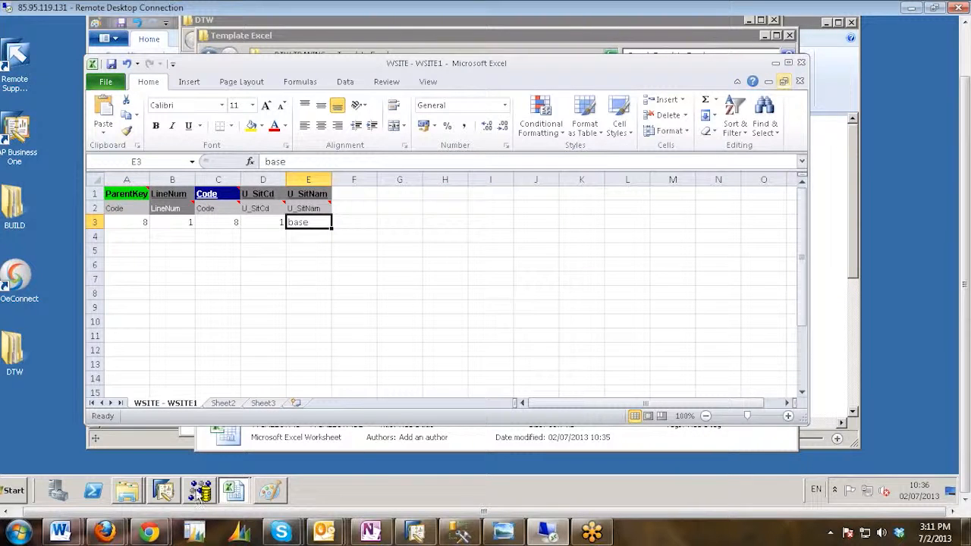
left_click(136, 494)
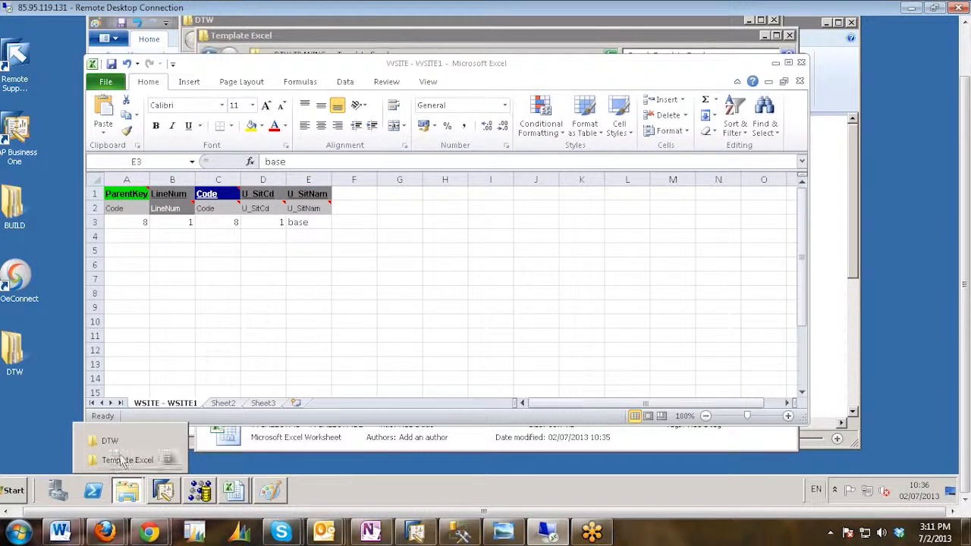
left_click(127, 459)
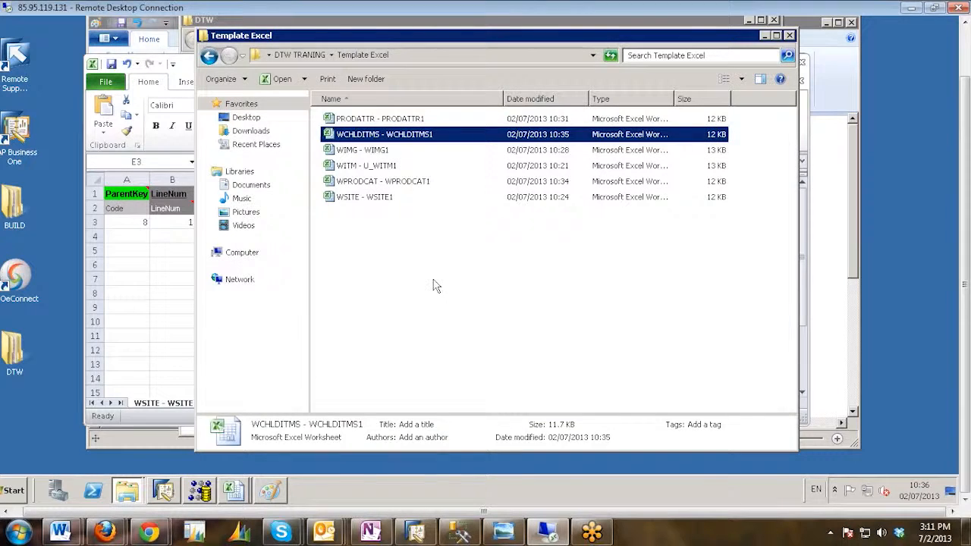
left_click(435, 265)
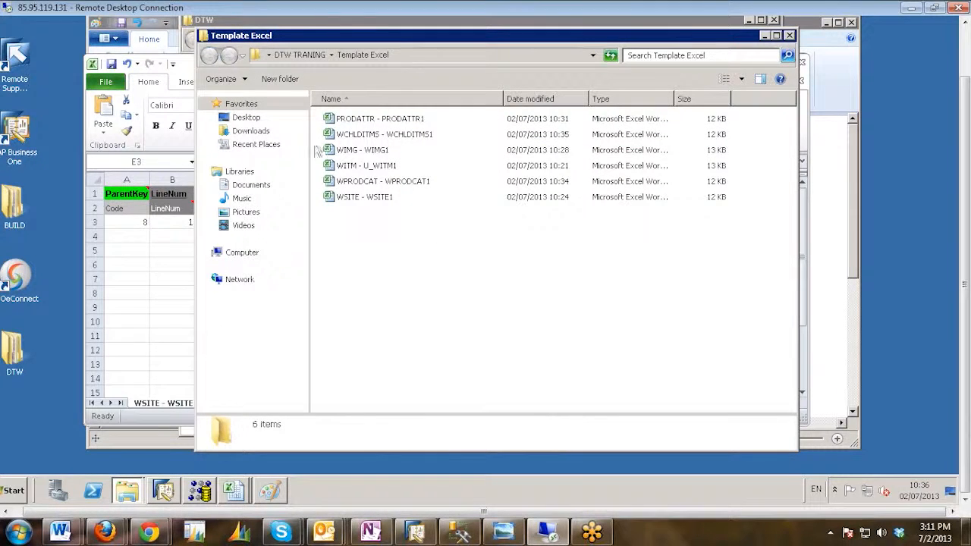
left_click(209, 55)
double_click(354, 151)
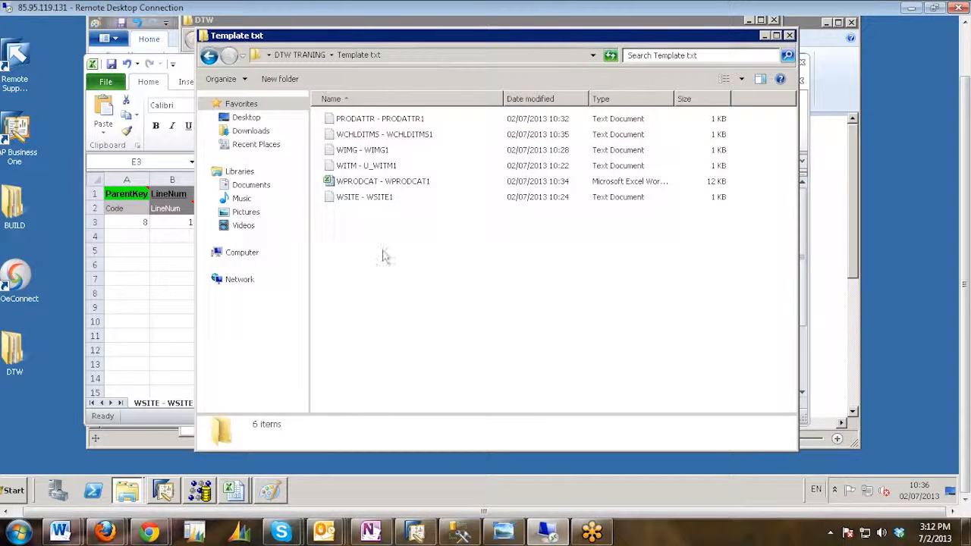
Open the WPRODCAT - WPRODCAT1 Excel workbook stored in the Template txt folder.
left_click(356, 183)
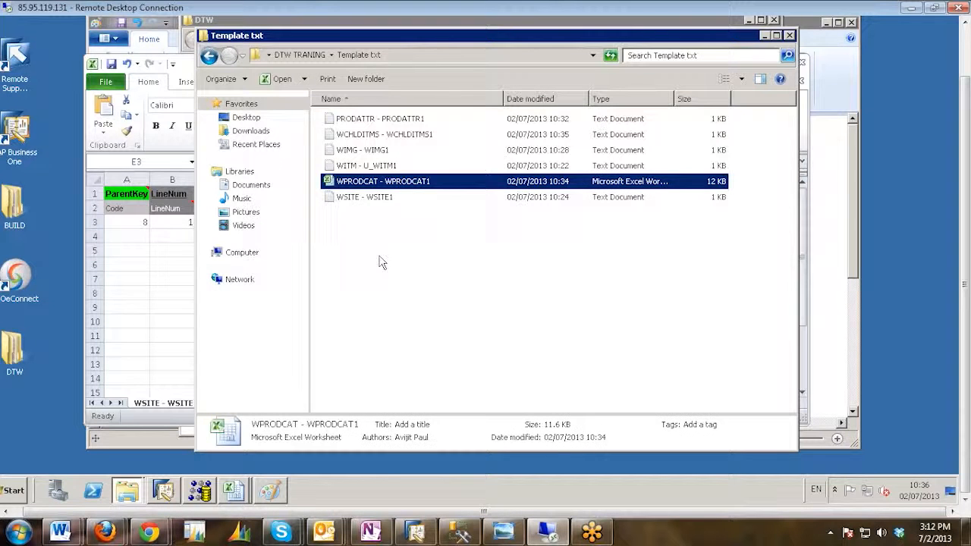
left_click(407, 303)
double_click(357, 183)
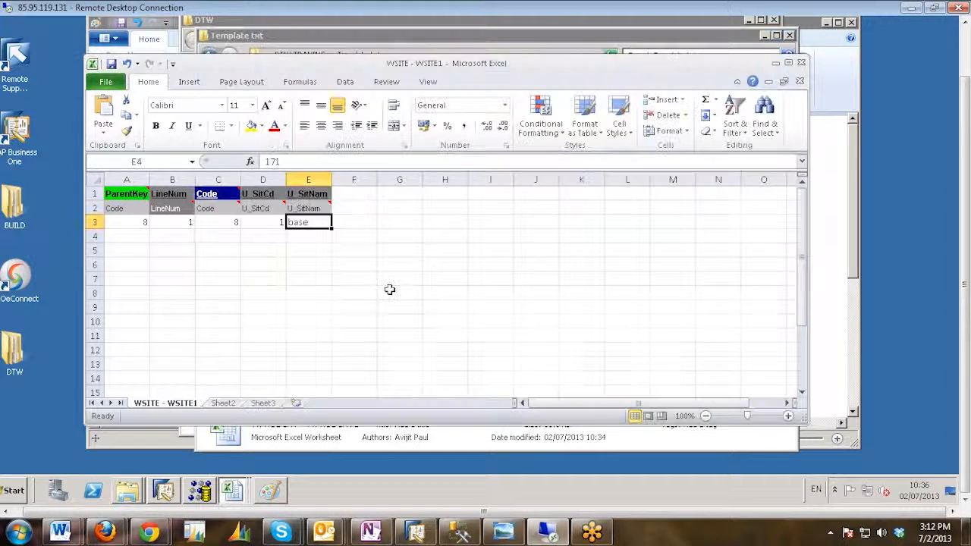
Save WPRODCAT - WPRODCAT1 as Text (Tab delimited) in the Template txt folder, keeping that format, and close the file.
left_click(110, 83)
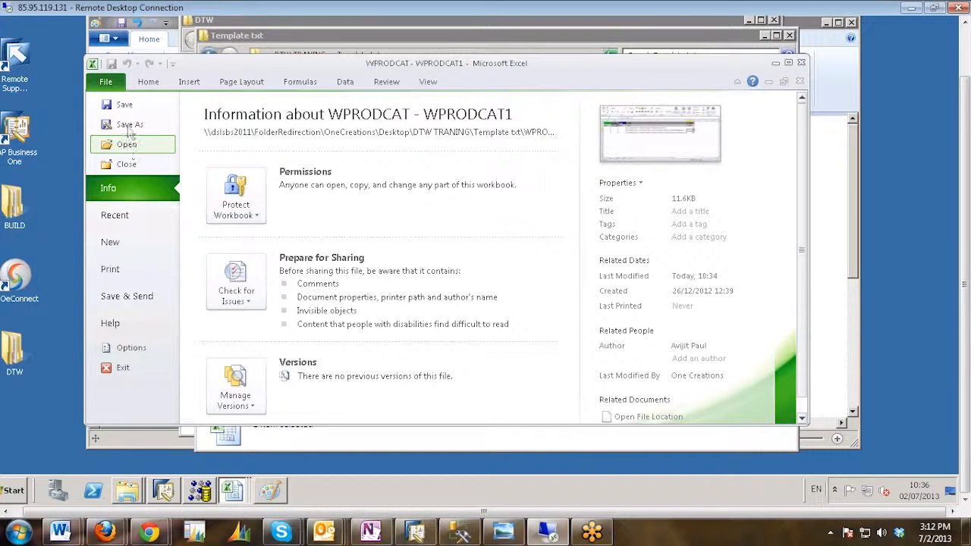
left_click(129, 125)
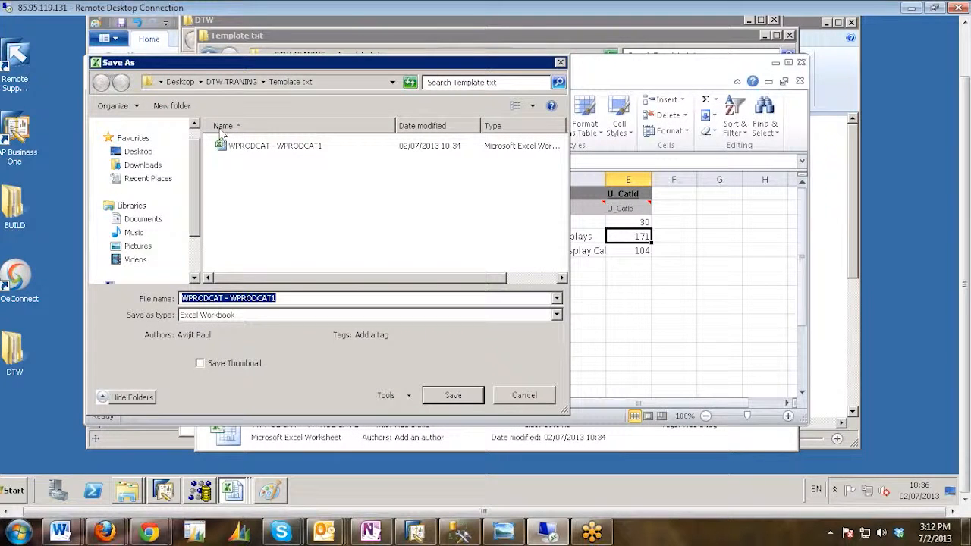
left_click(225, 82)
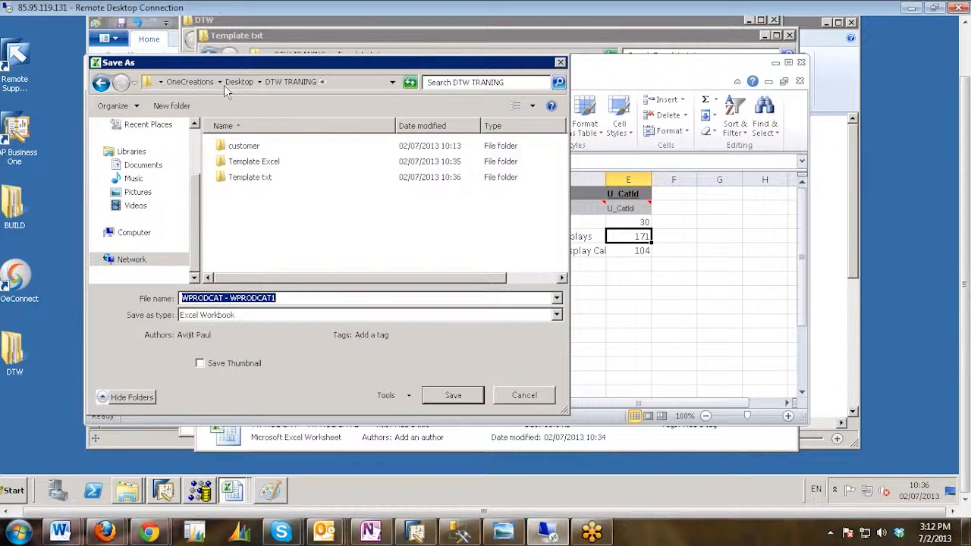
left_click(244, 178)
key("Return")
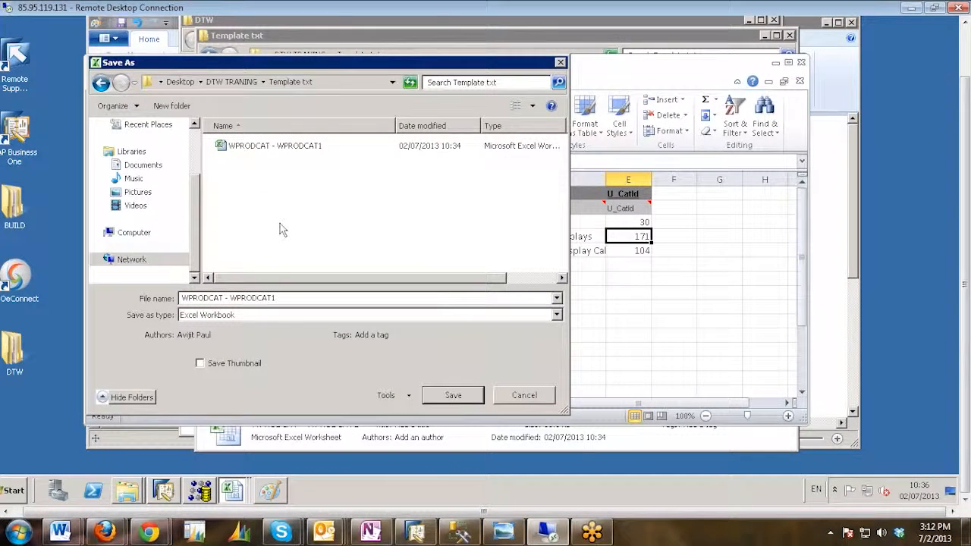
left_click(270, 314)
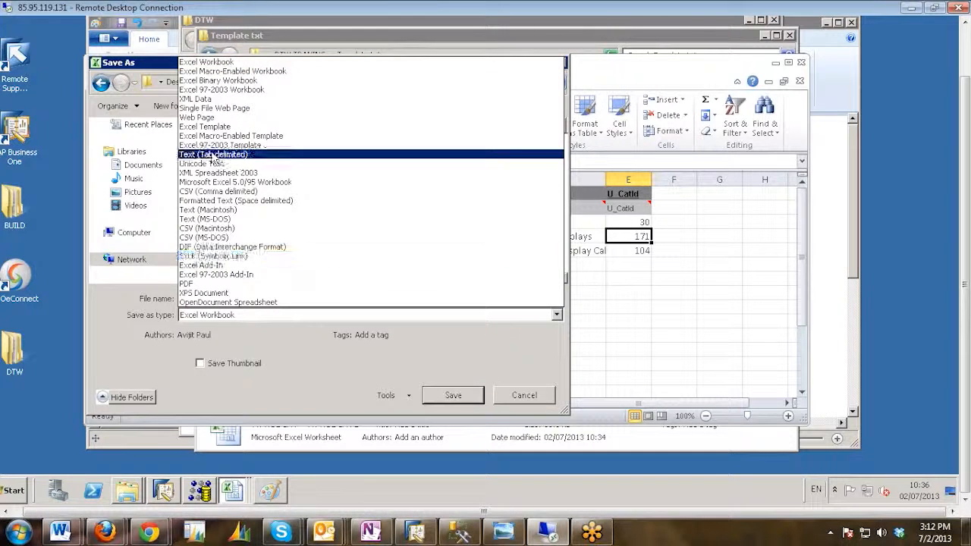
left_click(218, 154)
left_click(447, 379)
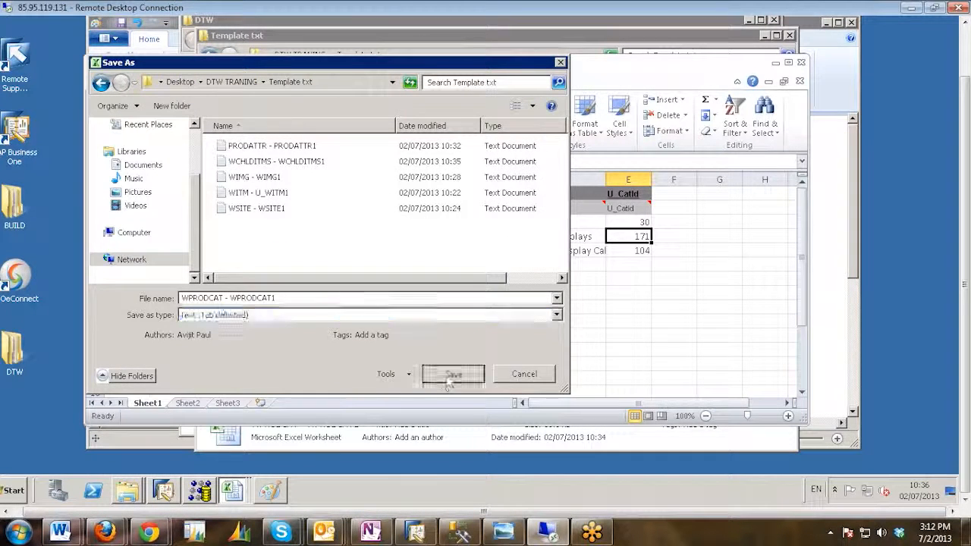
left_click(443, 263)
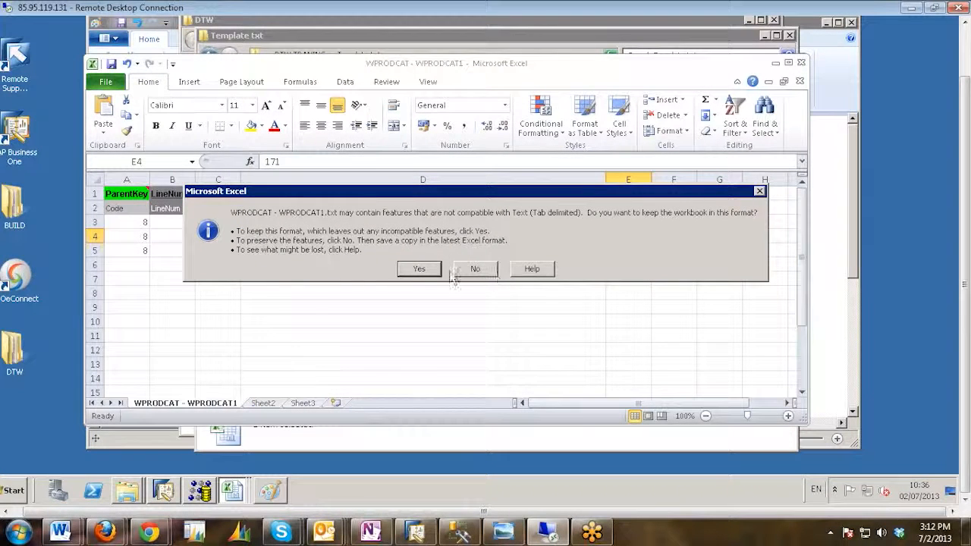
left_click(417, 275)
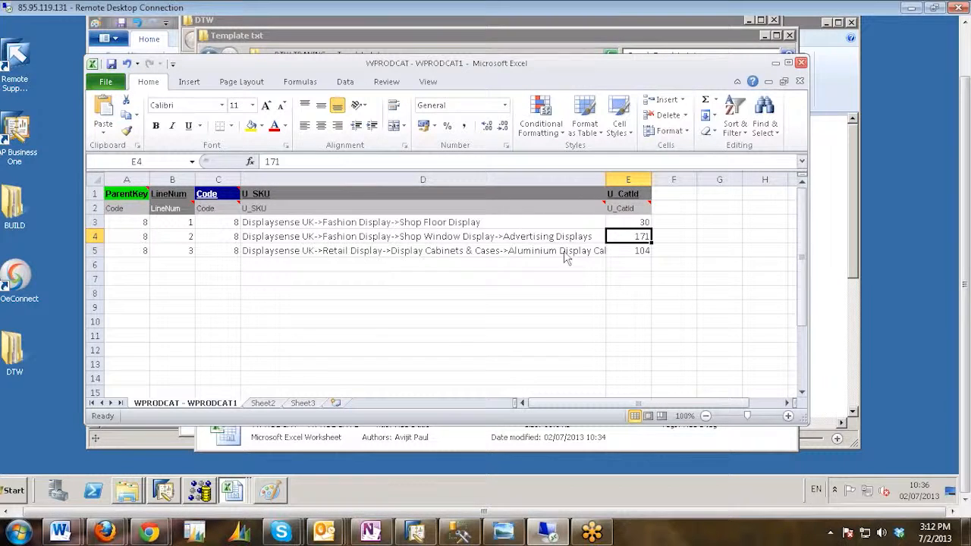
key("alt+F4")
left_click(483, 242)
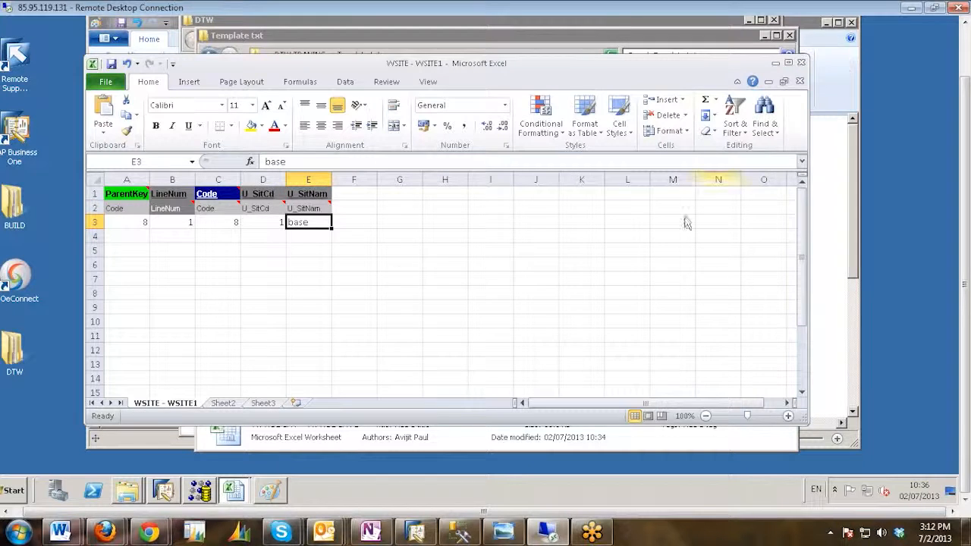
Delete the Excel version of WPRODCAT - WPRODCAT1 from the Template txt folder.
left_click(127, 491)
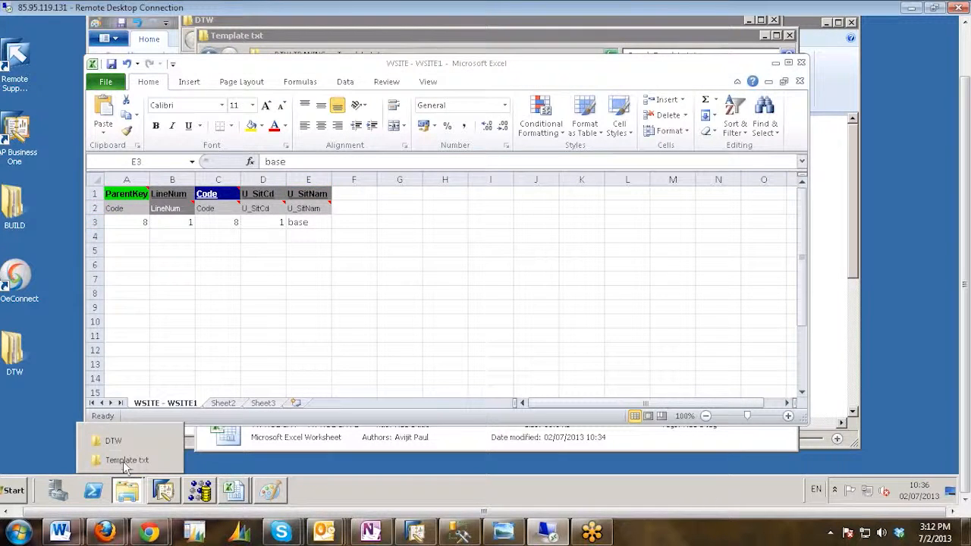
left_click(126, 460)
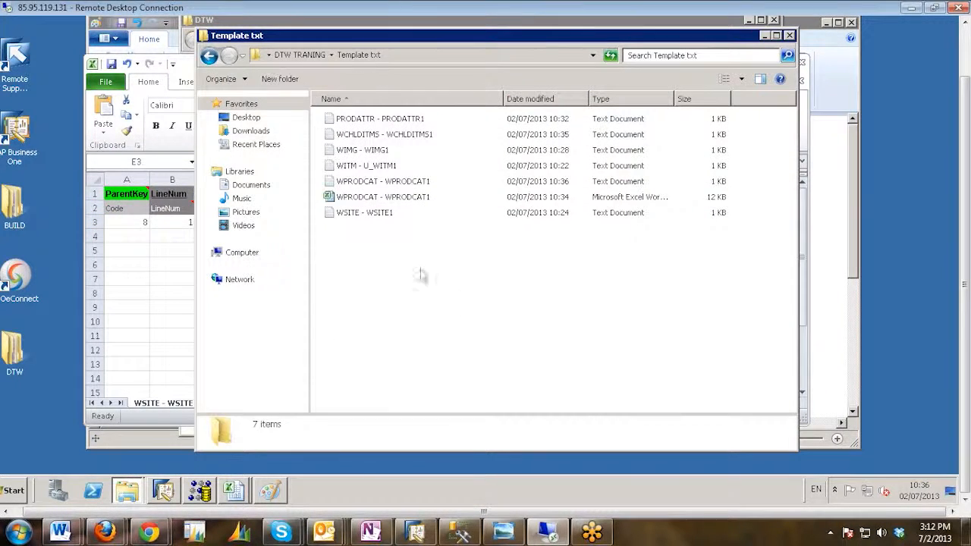
left_click(369, 197)
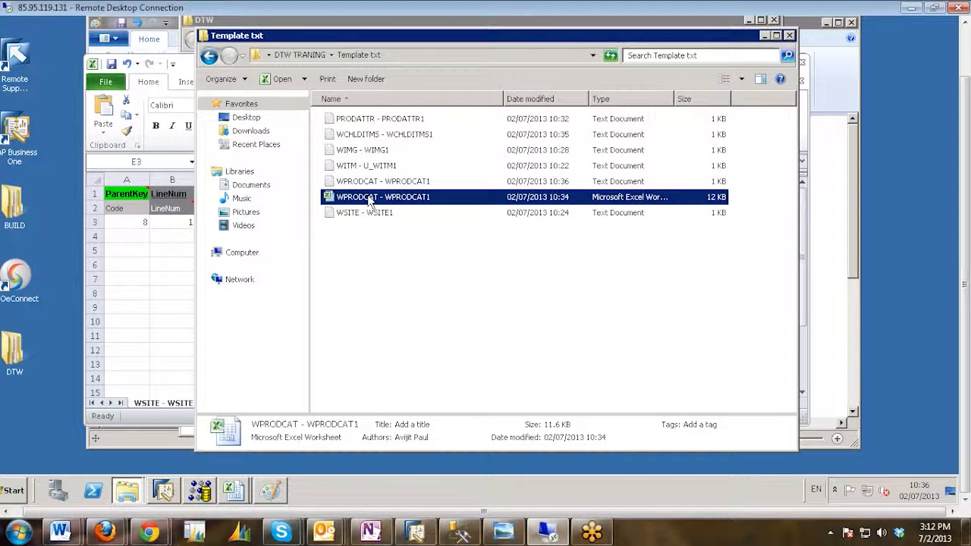
key("Delete")
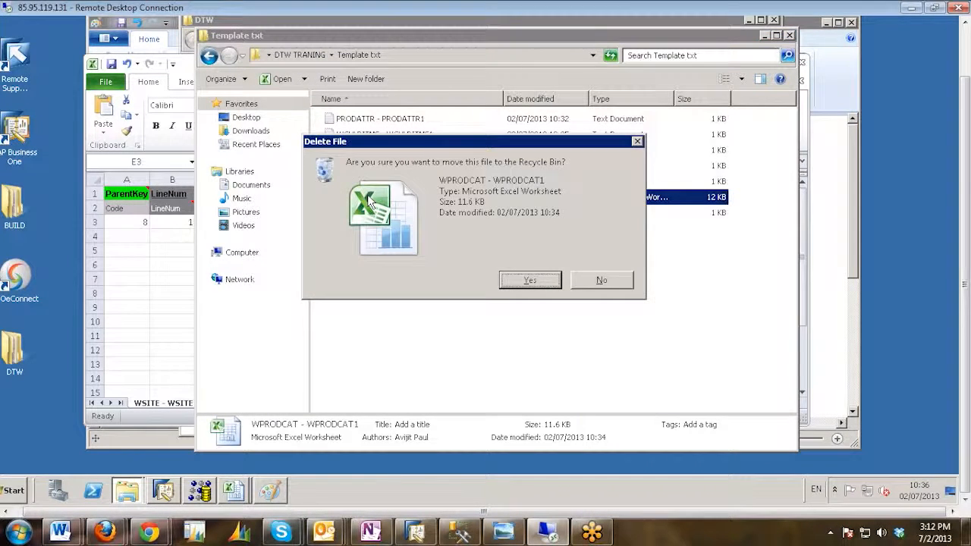
key("Return")
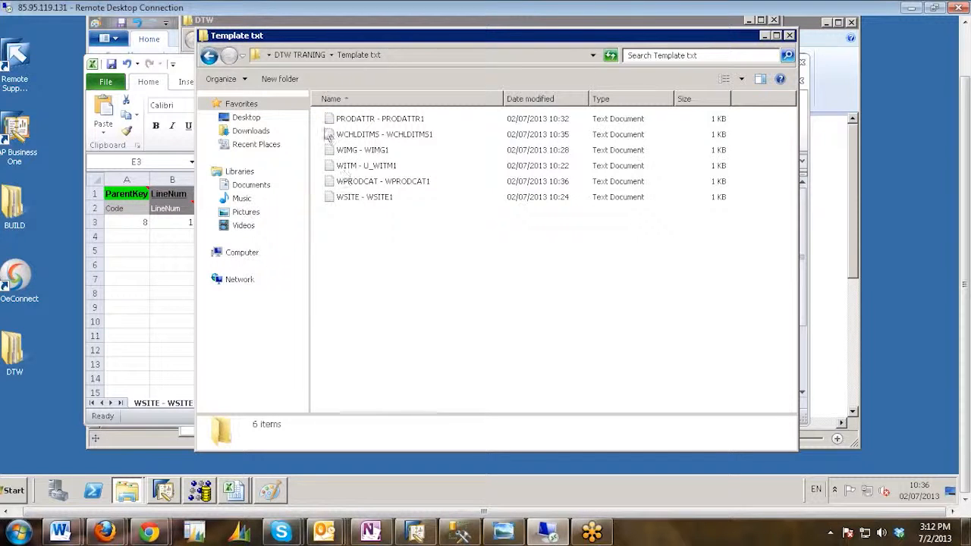
Look through the Template Excel folder and return to the Template txt folder in DTW TRANING.
left_click(210, 55)
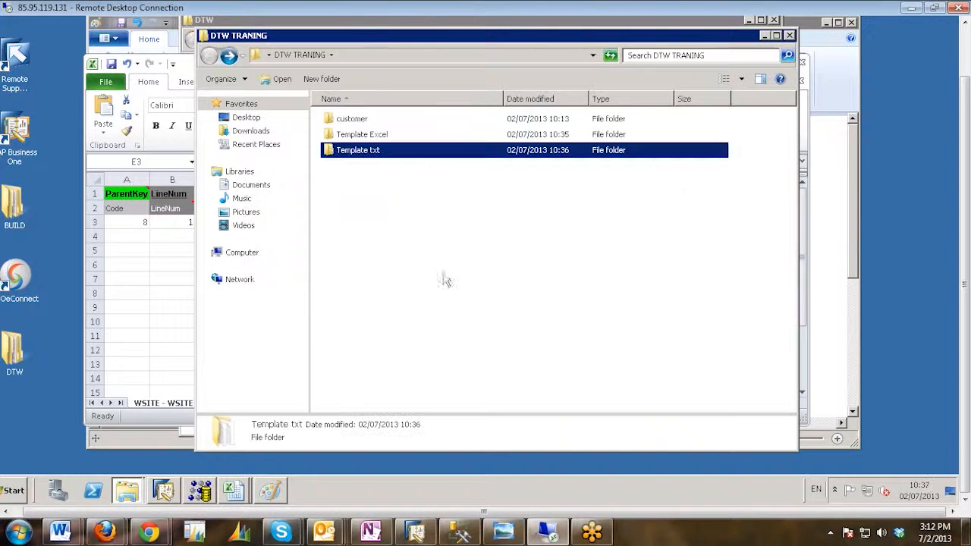
left_click(370, 188)
double_click(345, 135)
left_click(210, 55)
left_click(373, 171)
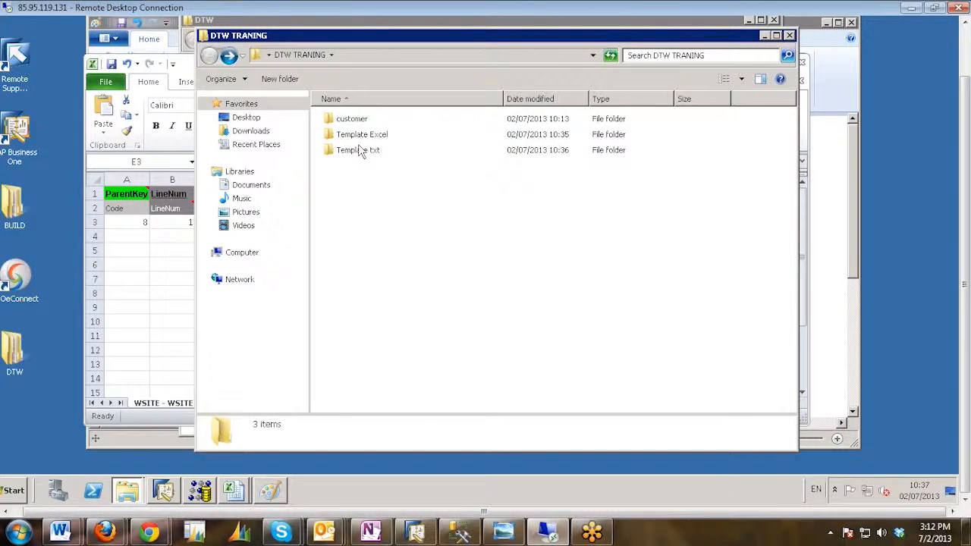
left_click(361, 151)
double_click(351, 153)
left_click(378, 204)
Review the exported records in the WITM - U_WITM1 and WIMG - WIMG1 text files, closing each one.
double_click(363, 166)
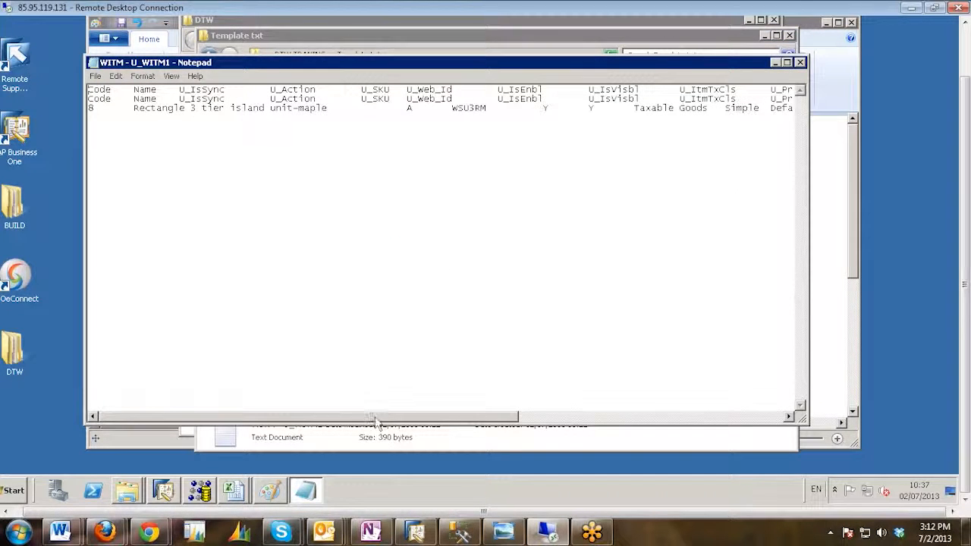
left_click_drag(383, 424, 626, 431)
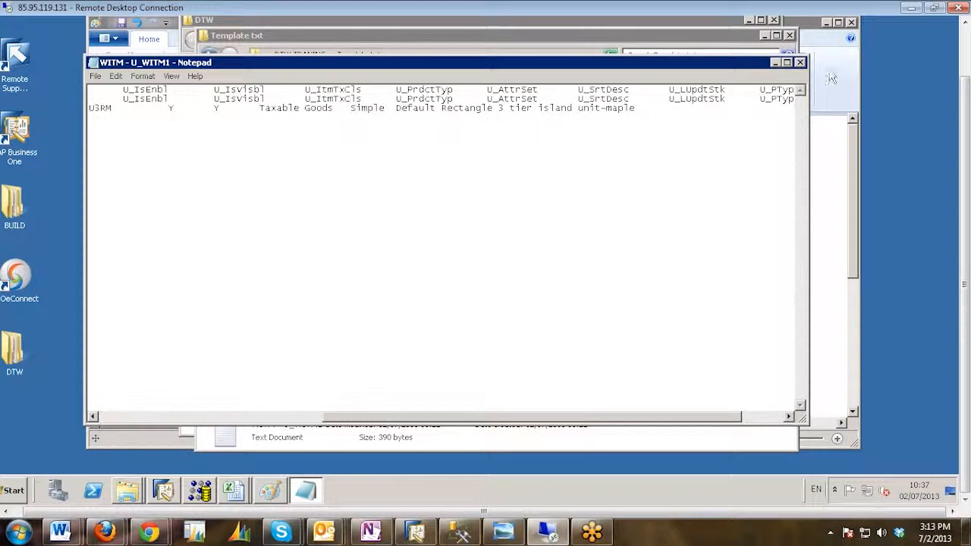
left_click(800, 62)
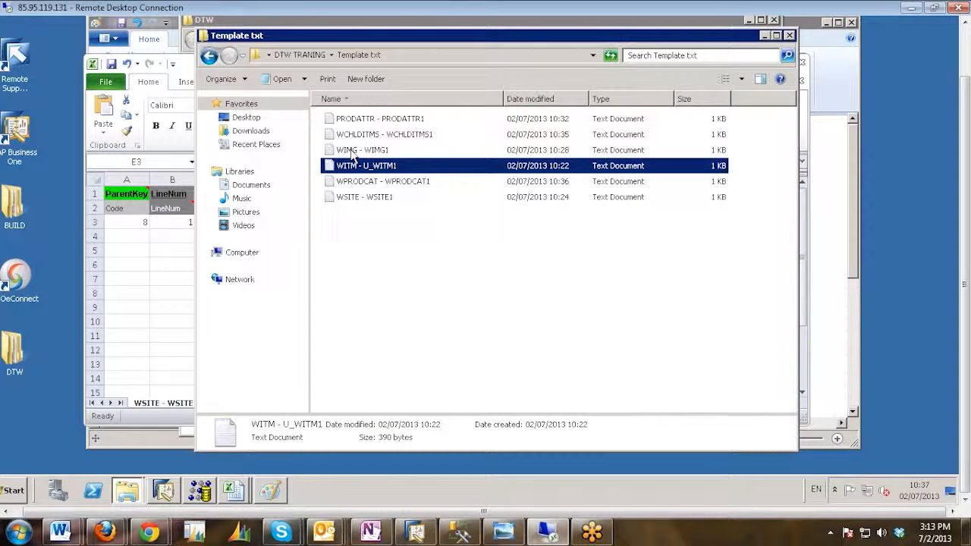
double_click(357, 150)
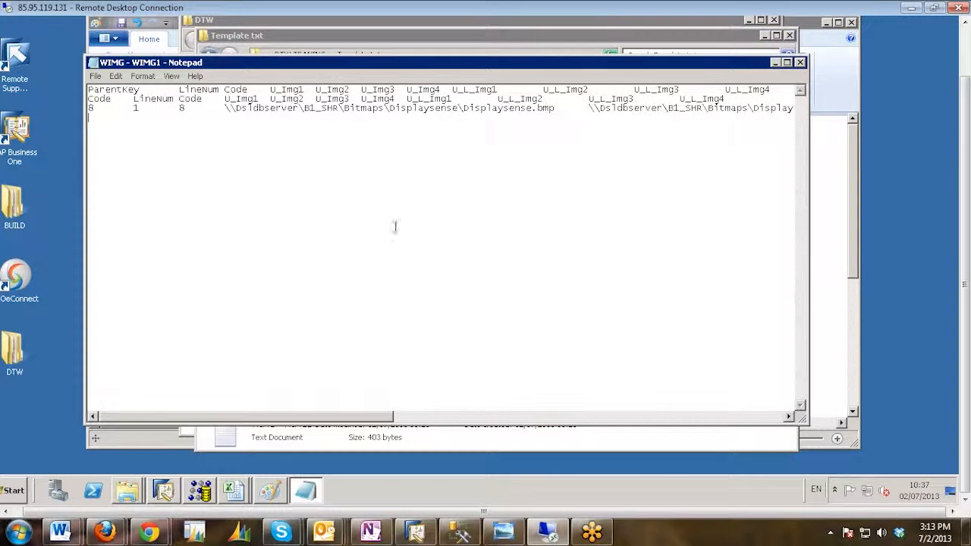
left_click(799, 62)
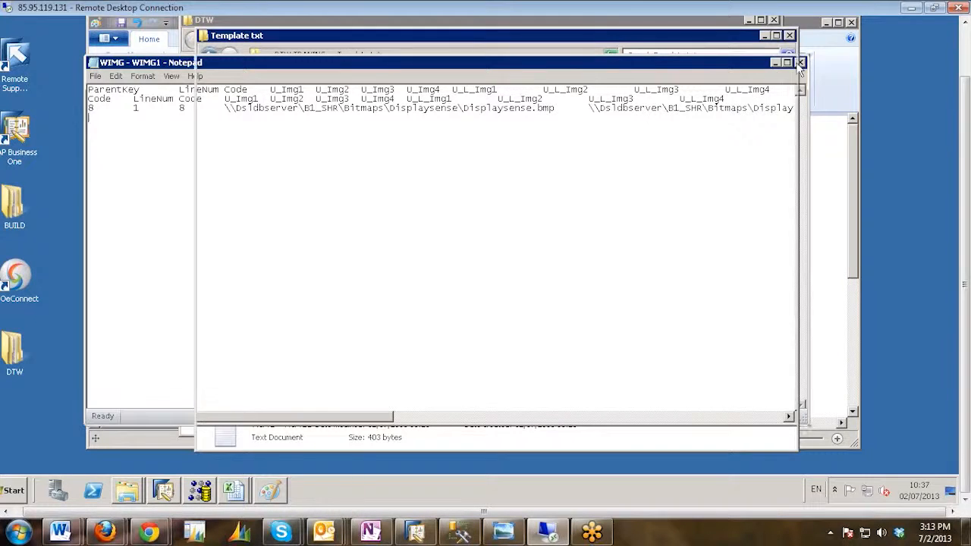
Review the exported records in the WSITE, WPRODCAT and PRODATTR text files, closing each one.
double_click(368, 197)
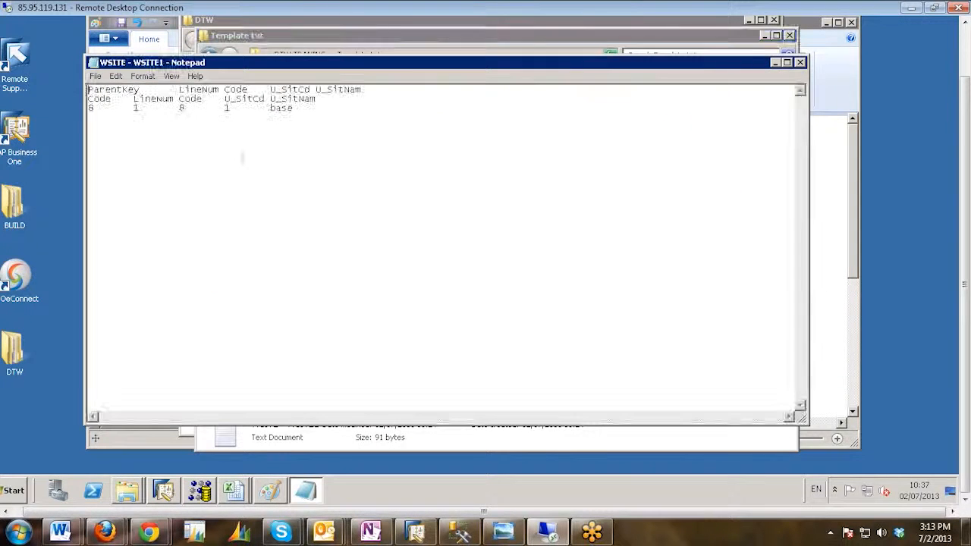
left_click(799, 62)
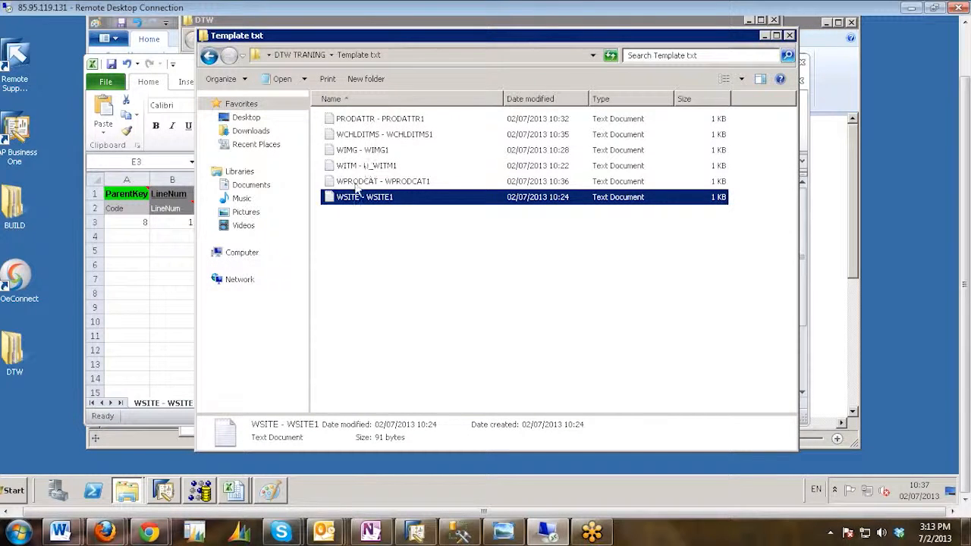
double_click(357, 183)
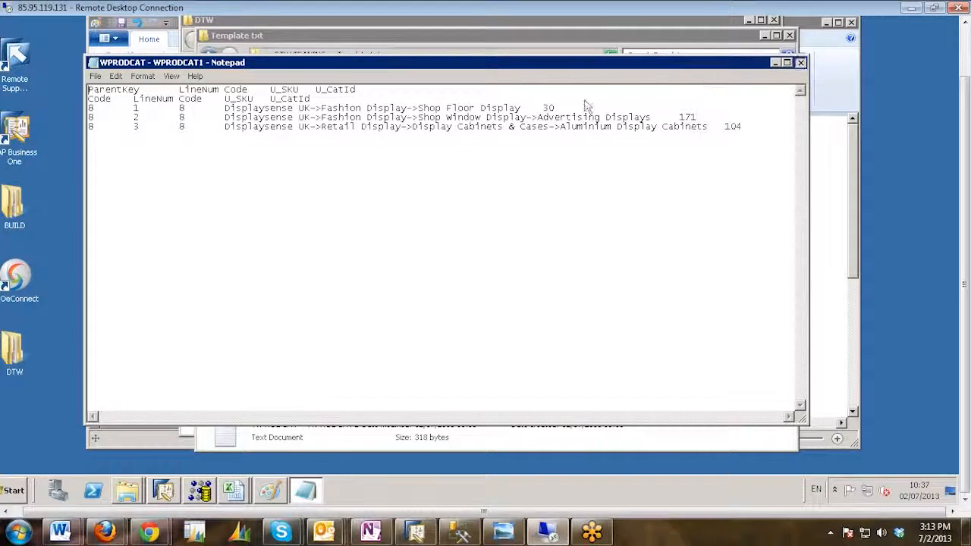
left_click(800, 63)
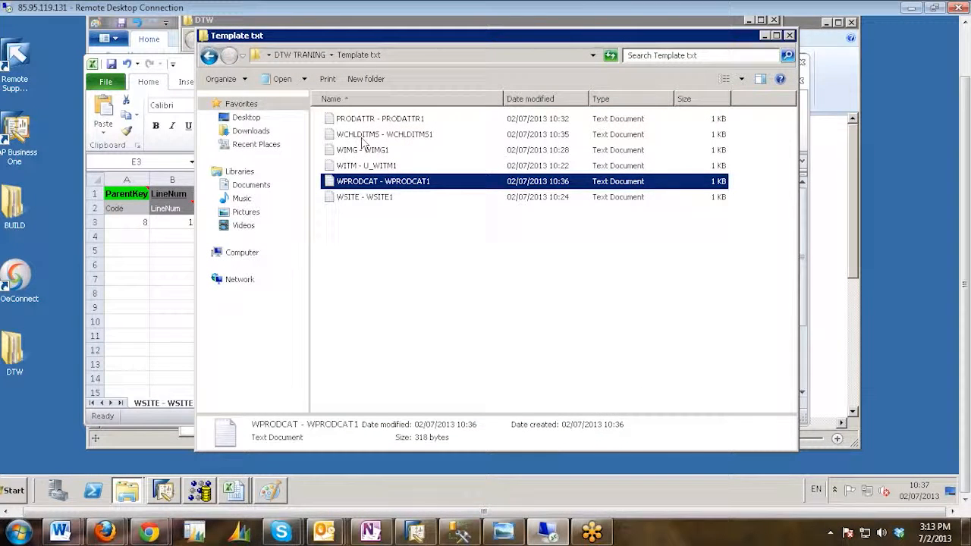
left_click(372, 133)
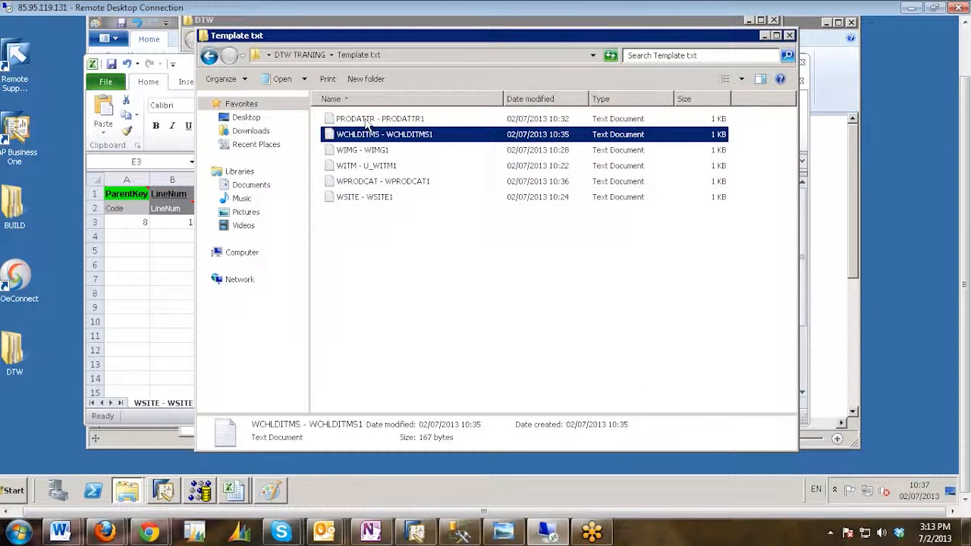
double_click(367, 121)
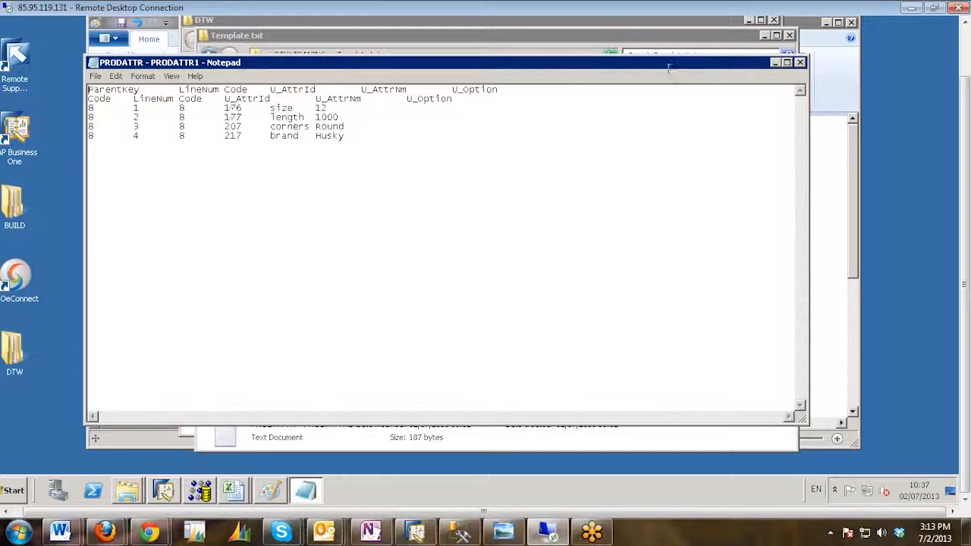
left_click(800, 63)
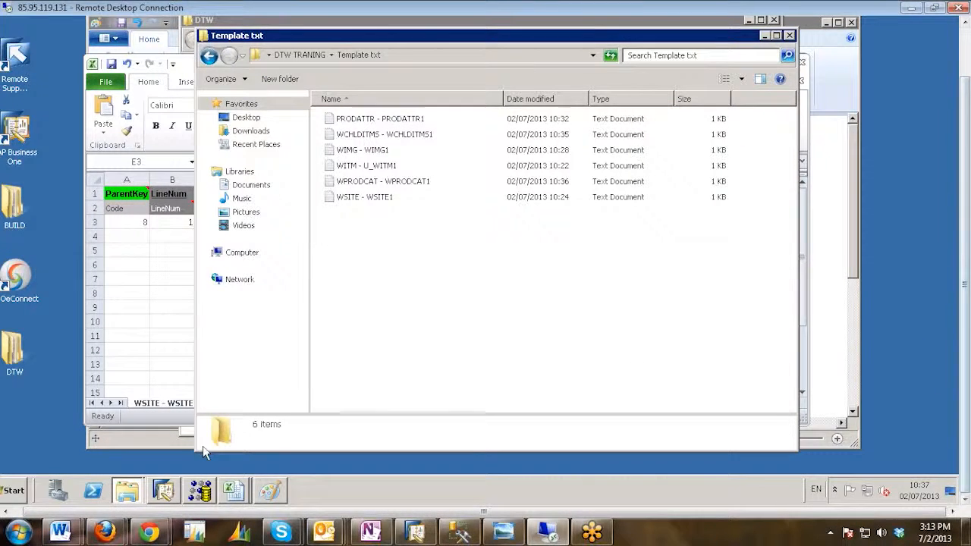
Switch to Data Transfer Workbench and set the import to Master Data with Add New Data and Update Existing Data.
left_click(199, 490)
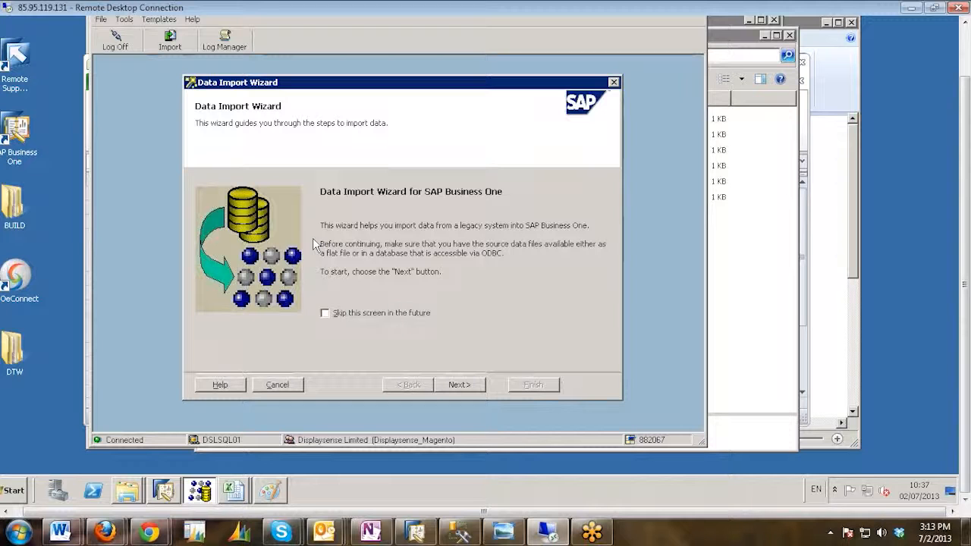
left_click_drag(963, 279, 963, 253)
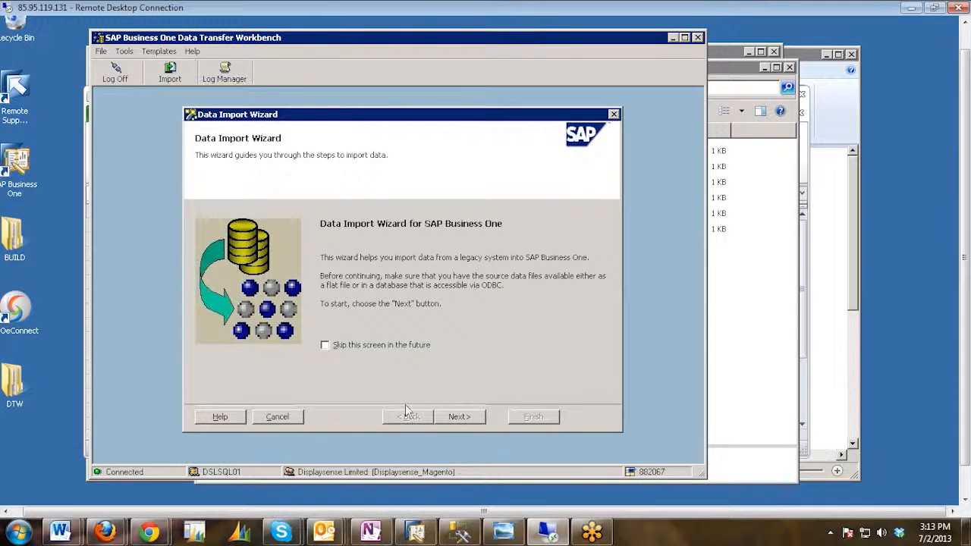
left_click(460, 416)
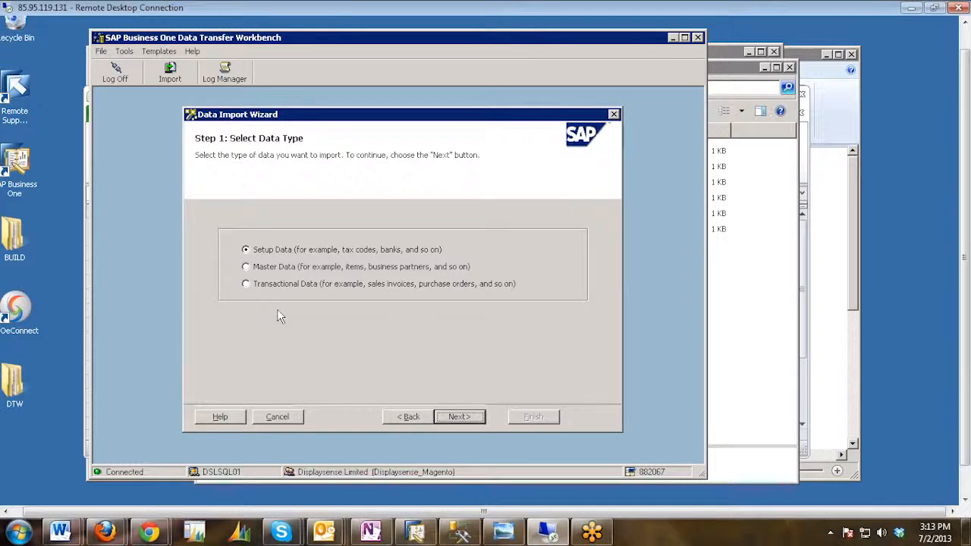
left_click(263, 269)
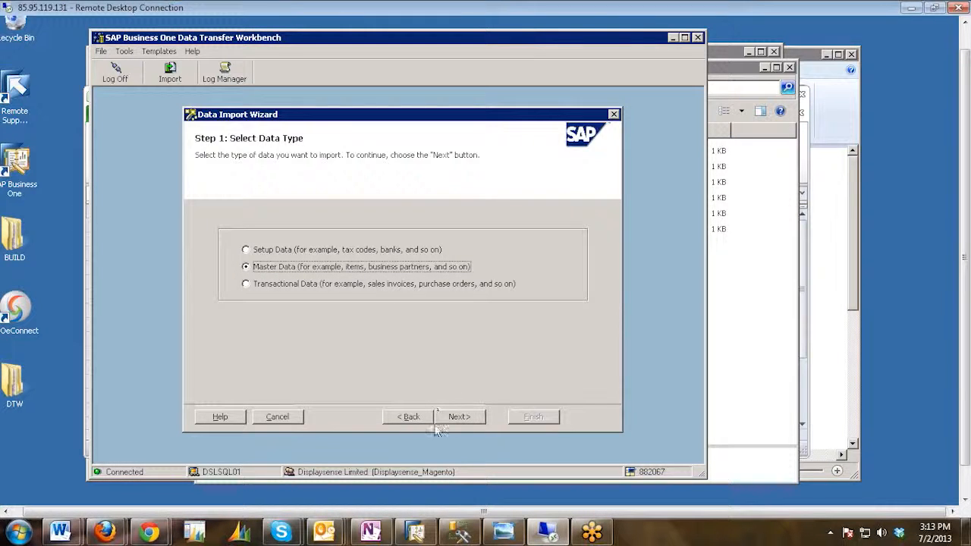
left_click(461, 418)
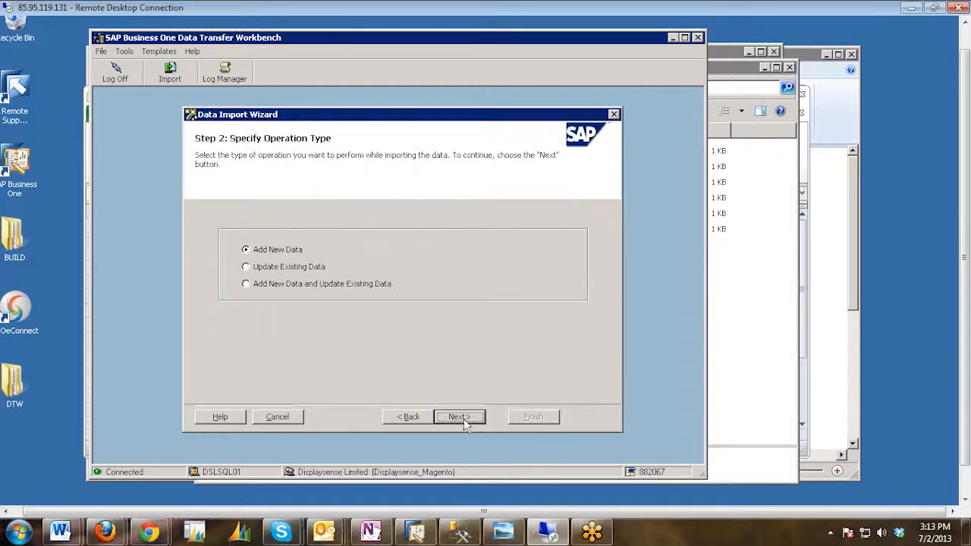
left_click(269, 287)
left_click(461, 417)
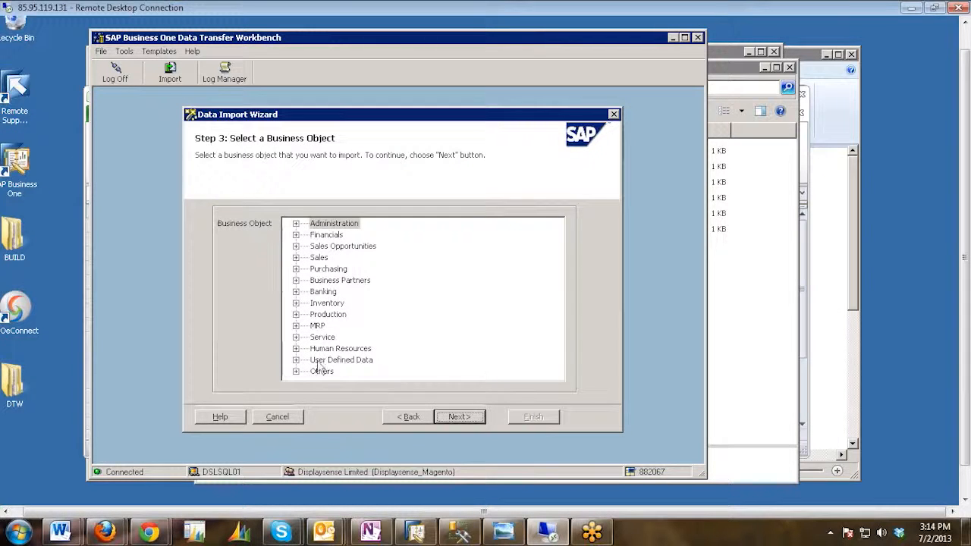
Choose UDO_SBOeConnect_UDO from the user-defined objects as the business object to import and proceed to the data source step.
left_click(297, 361)
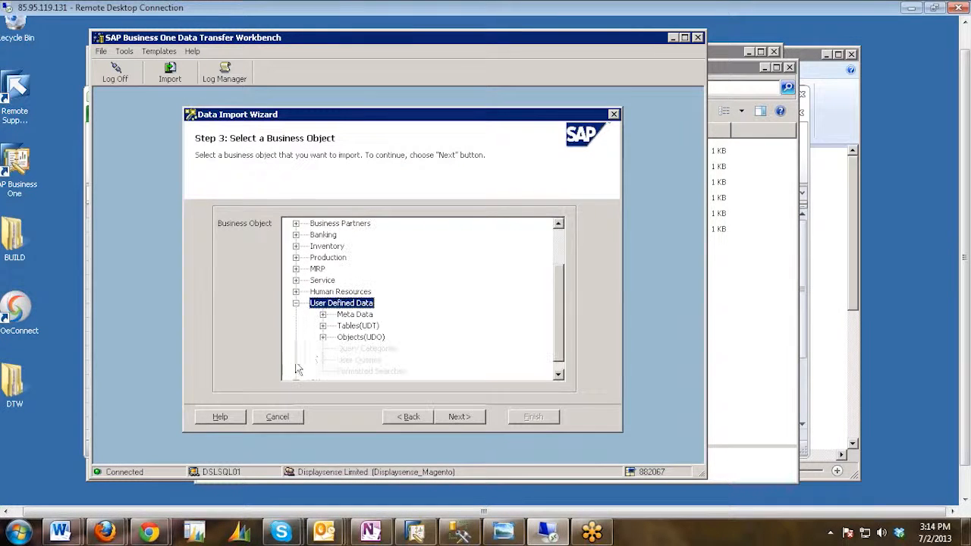
double_click(357, 338)
left_click(406, 362)
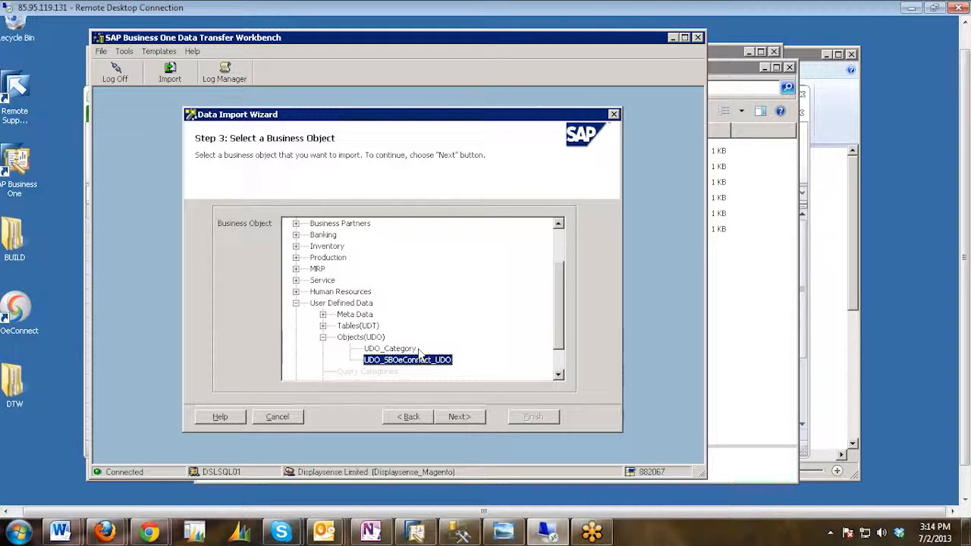
left_click(459, 417)
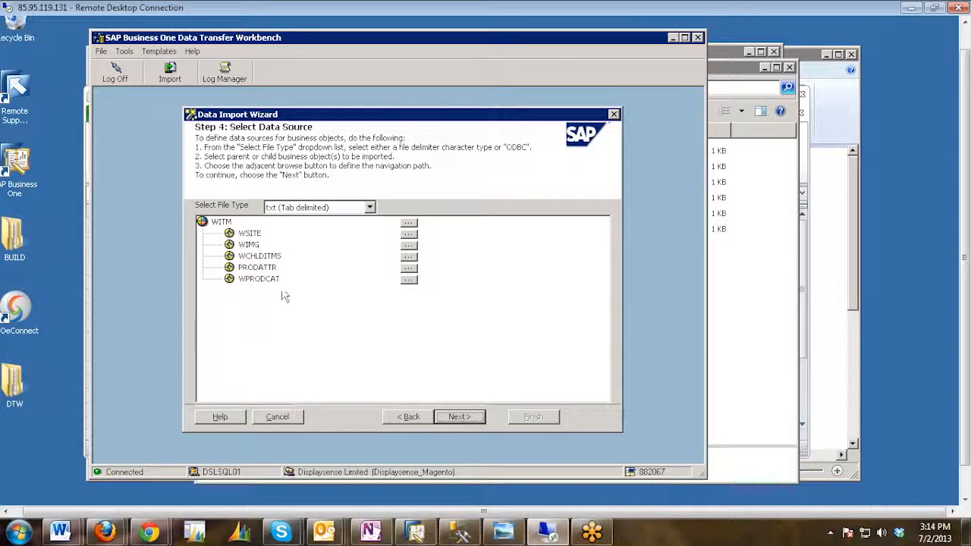
Keep the txt (Tab delimited) file type and assign WITM - U_WITM1 from DTW TRANING > Template txt as the WITM source file.
left_click(368, 208)
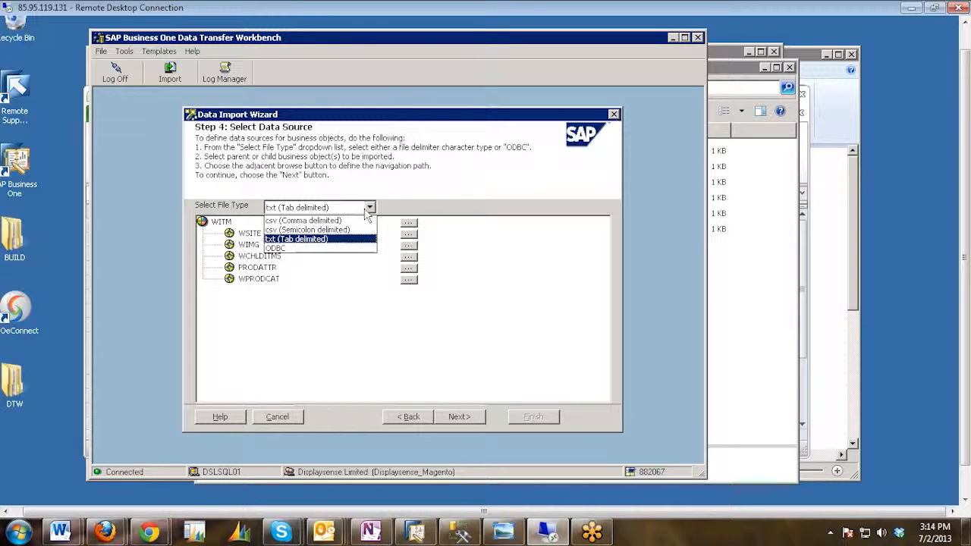
left_click(486, 201)
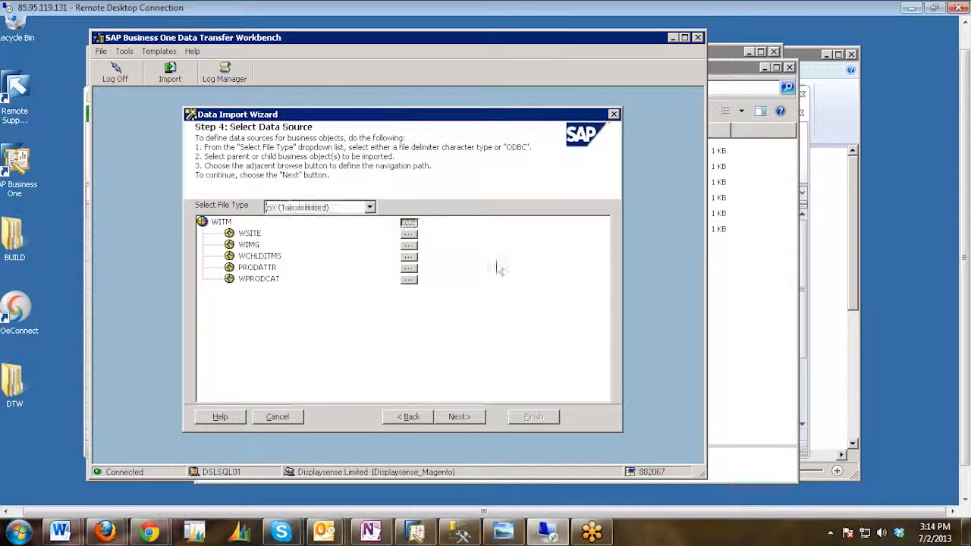
left_click(408, 223)
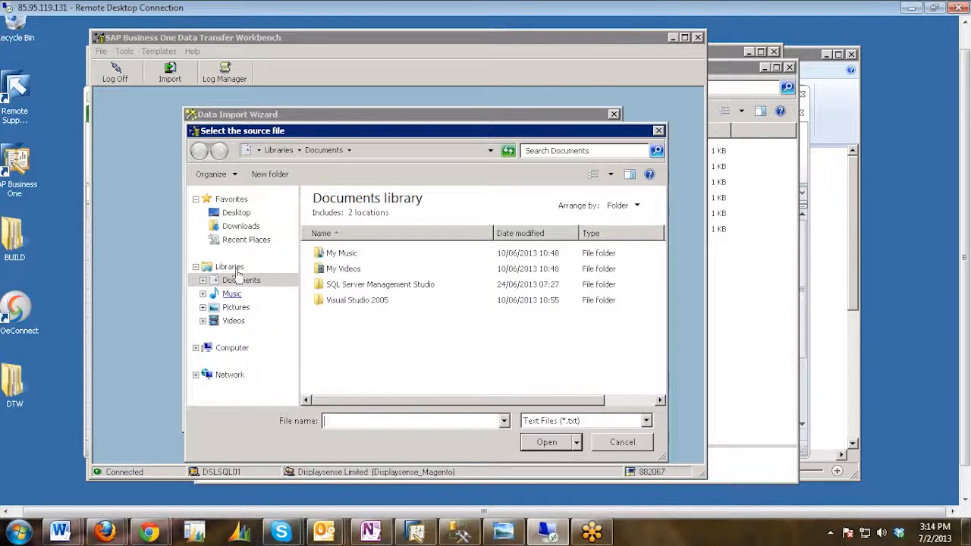
left_click(237, 214)
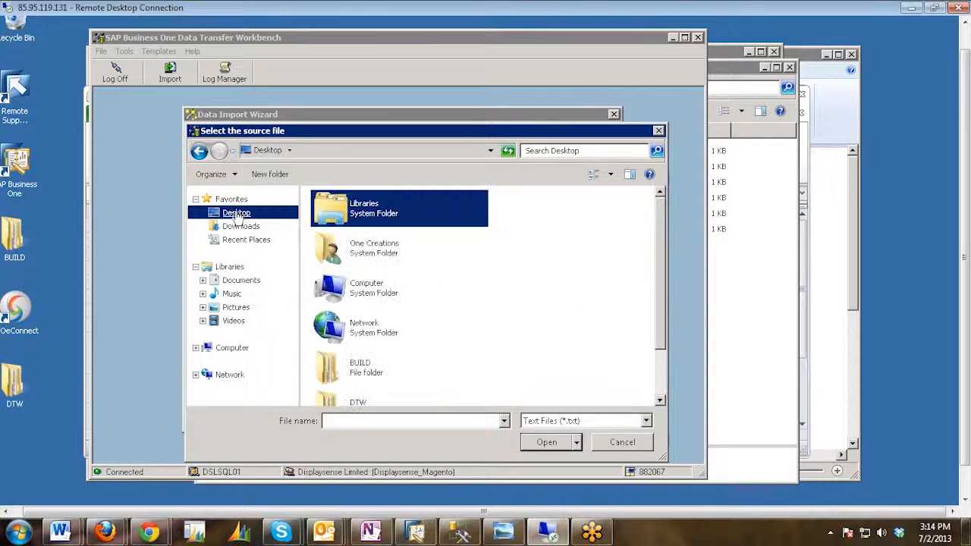
scroll(594, 334, "down", 3)
double_click(396, 385)
double_click(350, 246)
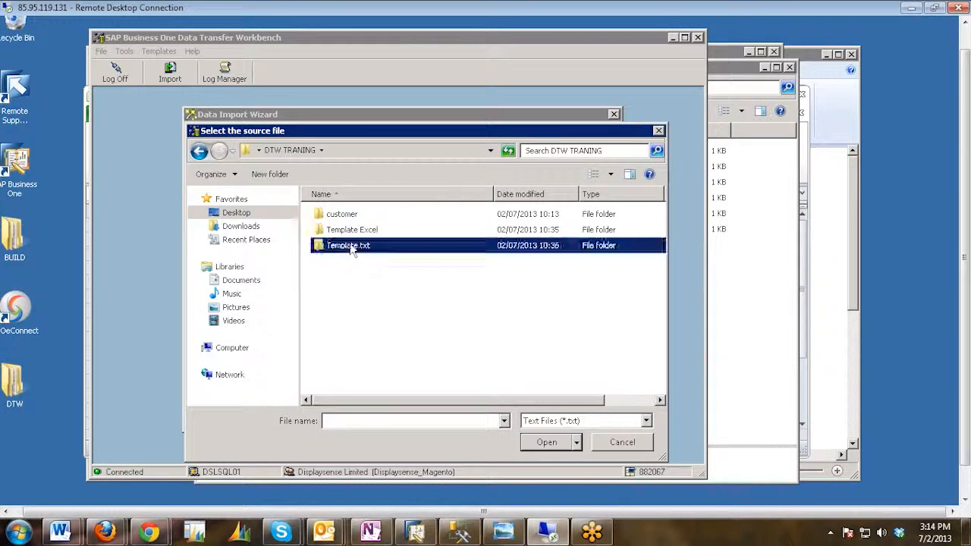
left_click(343, 261)
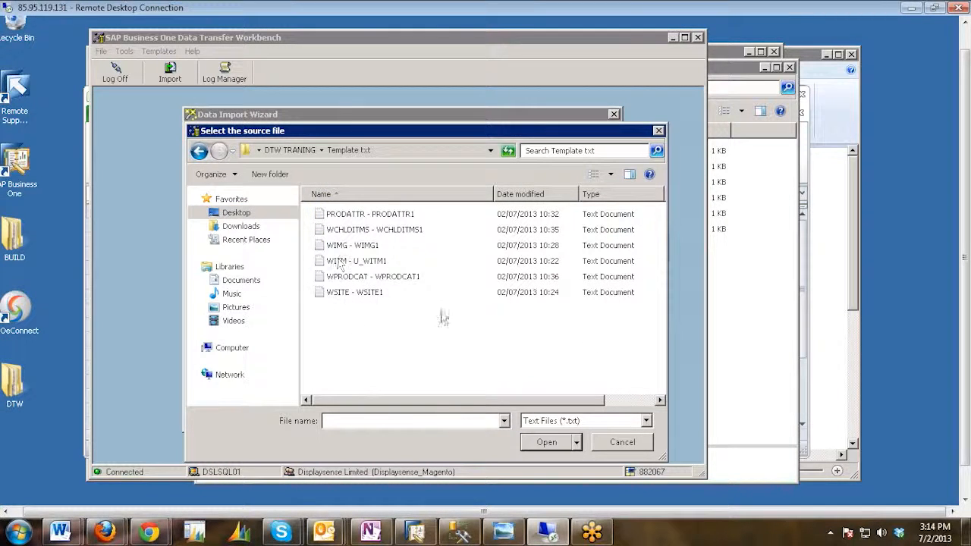
left_click(548, 443)
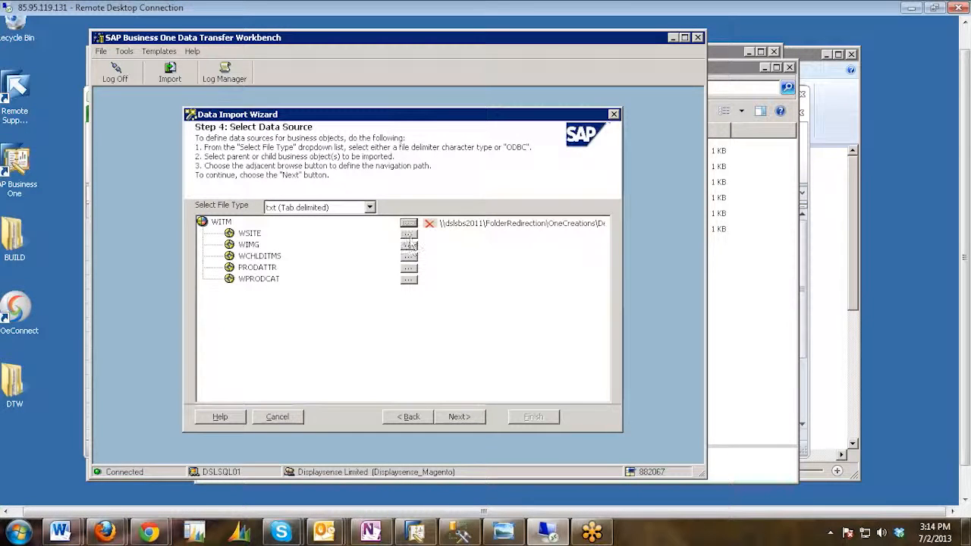
Assign the WSITE - WSITE1 and WIMG - WIMG1 text files as sources for the WSITE and WIMG child objects.
left_click(409, 235)
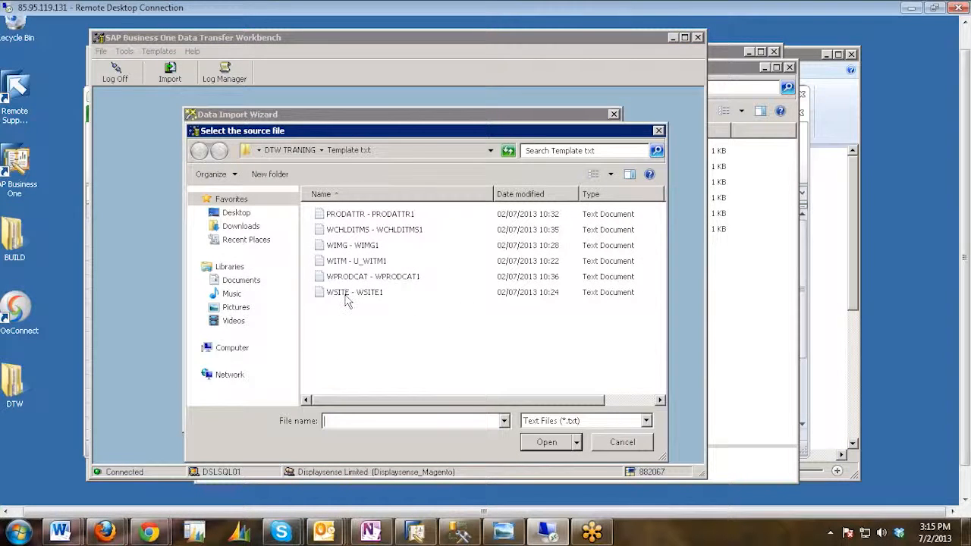
double_click(345, 296)
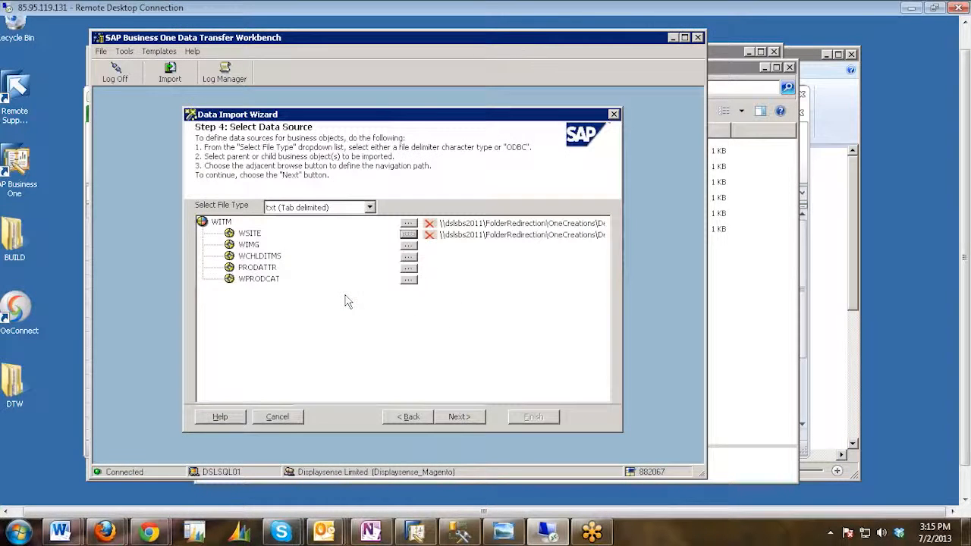
left_click(408, 246)
left_click(416, 246)
double_click(418, 247)
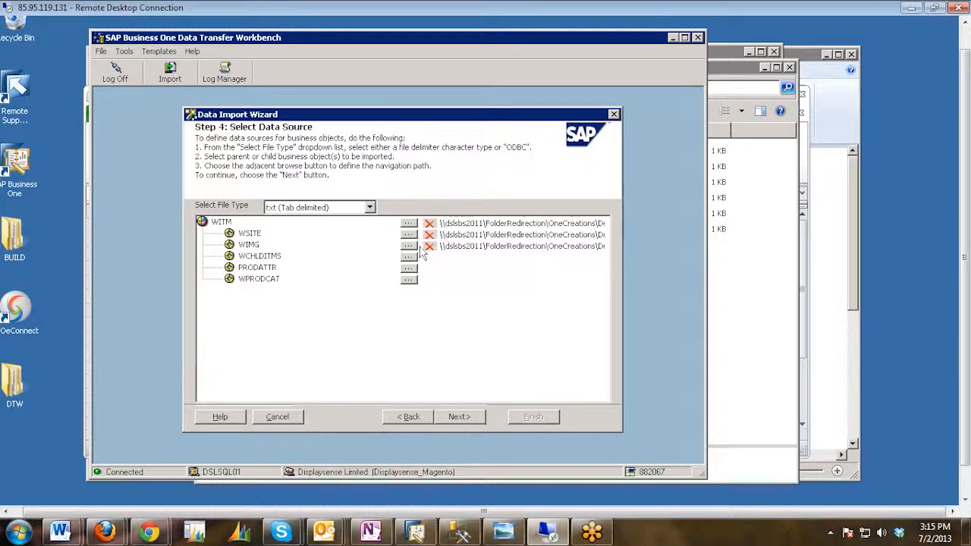
left_click(409, 256)
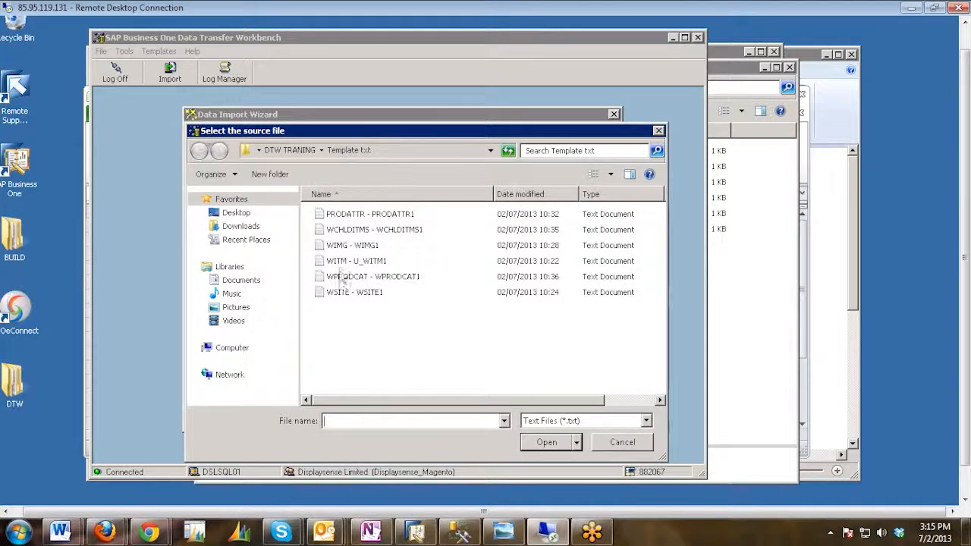
double_click(341, 246)
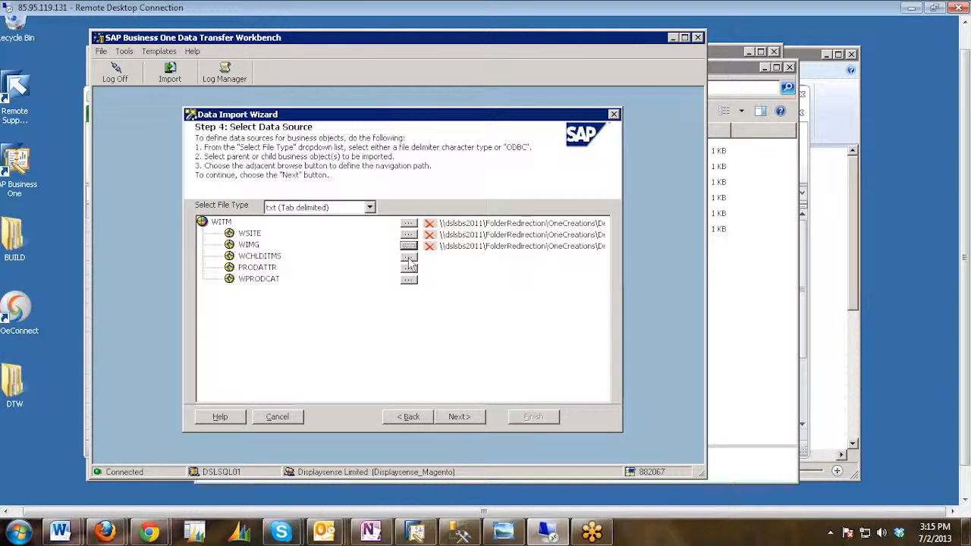
Assign the WCHLDITMS - WCHLDITMS1 and PRODATTR - PRODATTR1 text files as sources for the WCHLDITMS and PRODATTR objects.
left_click(409, 257)
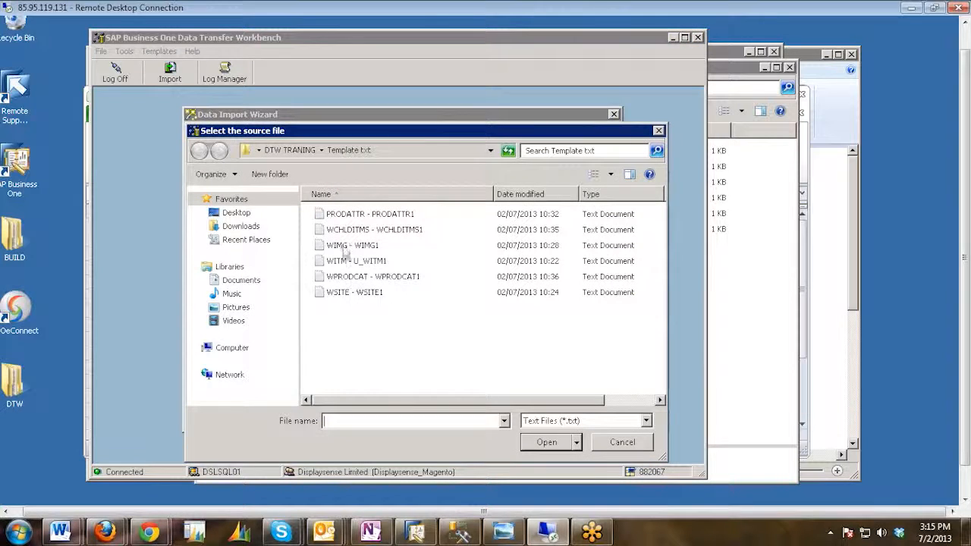
left_click(343, 231)
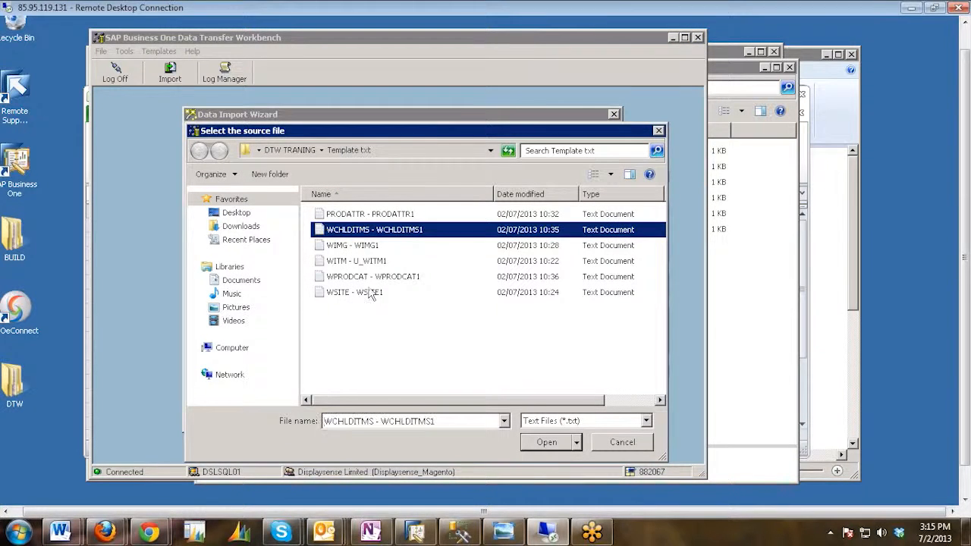
left_click(546, 442)
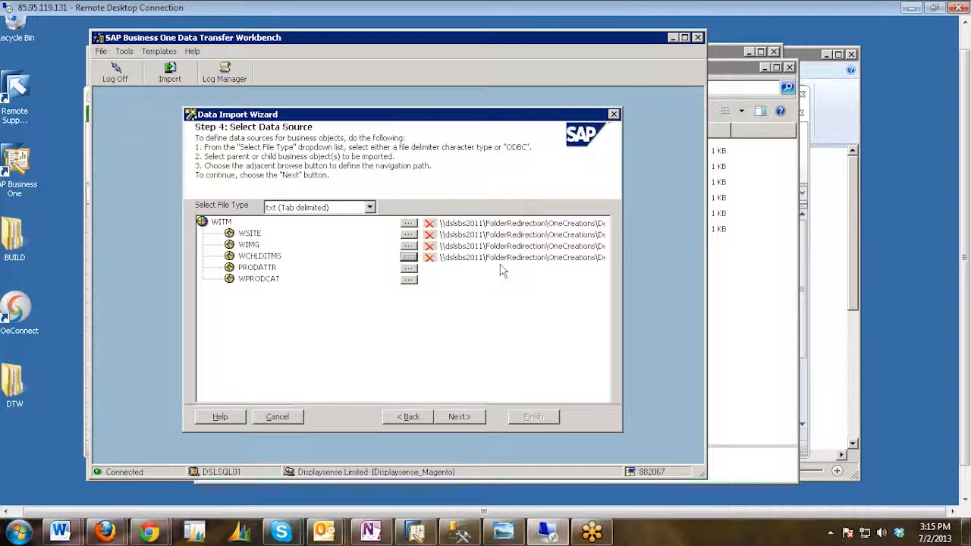
left_click(409, 269)
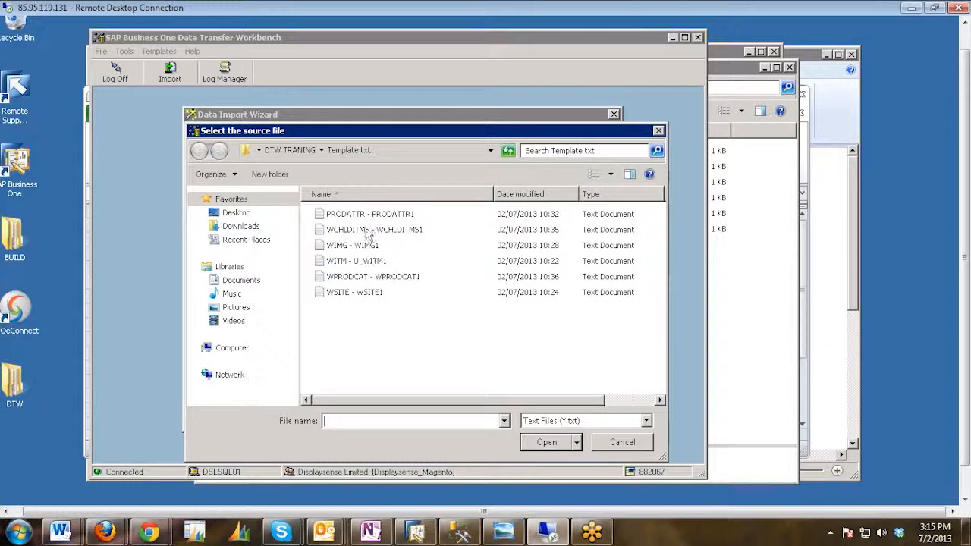
left_click(361, 216)
left_click(546, 442)
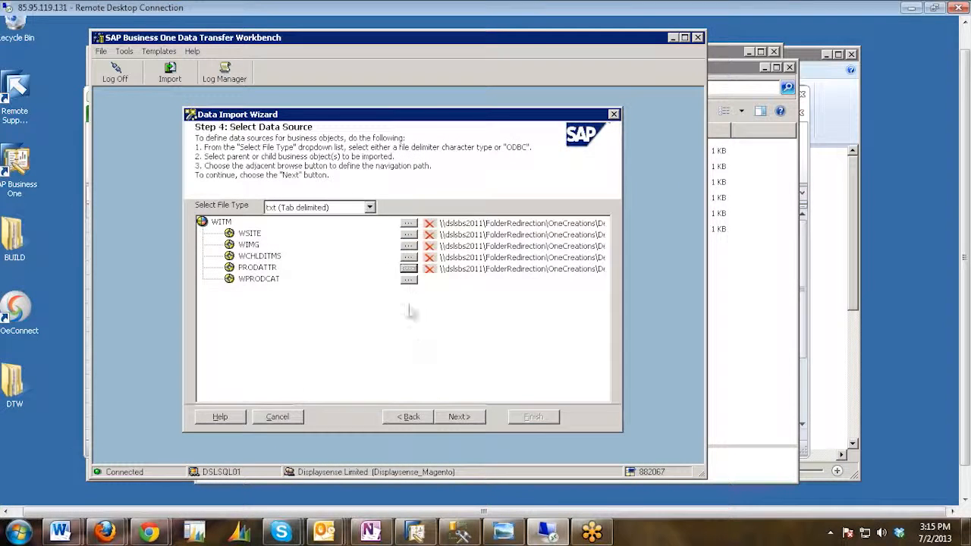
Assign WPRODCAT - WPRODCAT1 as the source file for WPRODCAT and proceed to mapping the object fields.
left_click(409, 280)
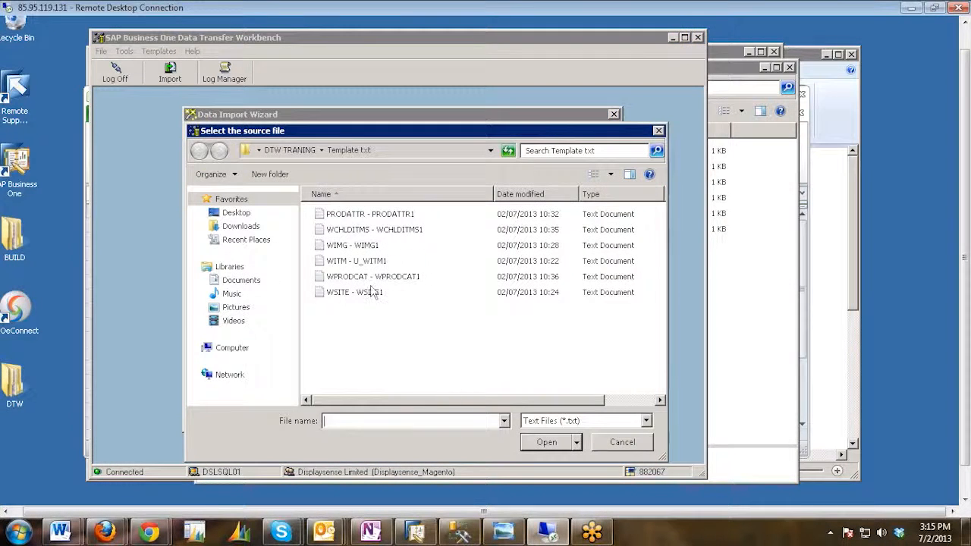
double_click(364, 282)
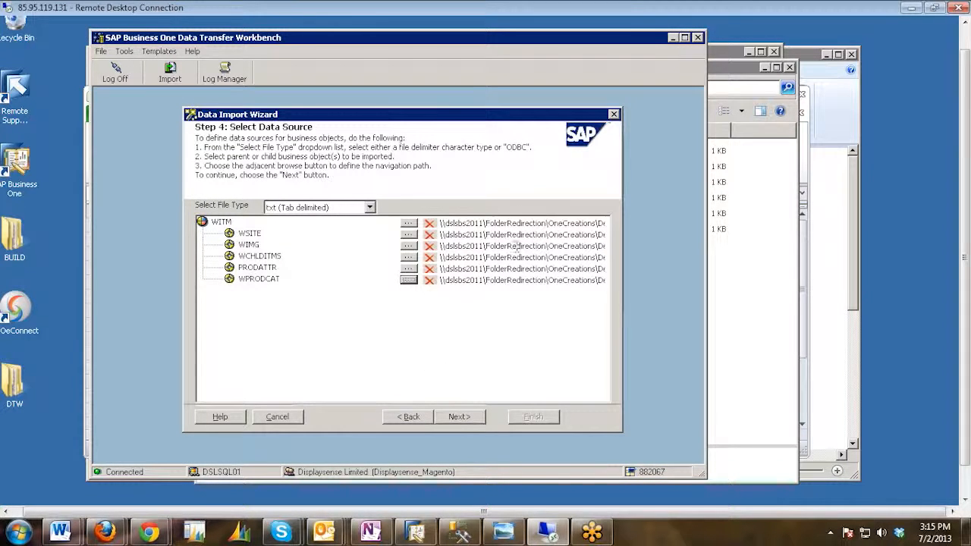
left_click(458, 418)
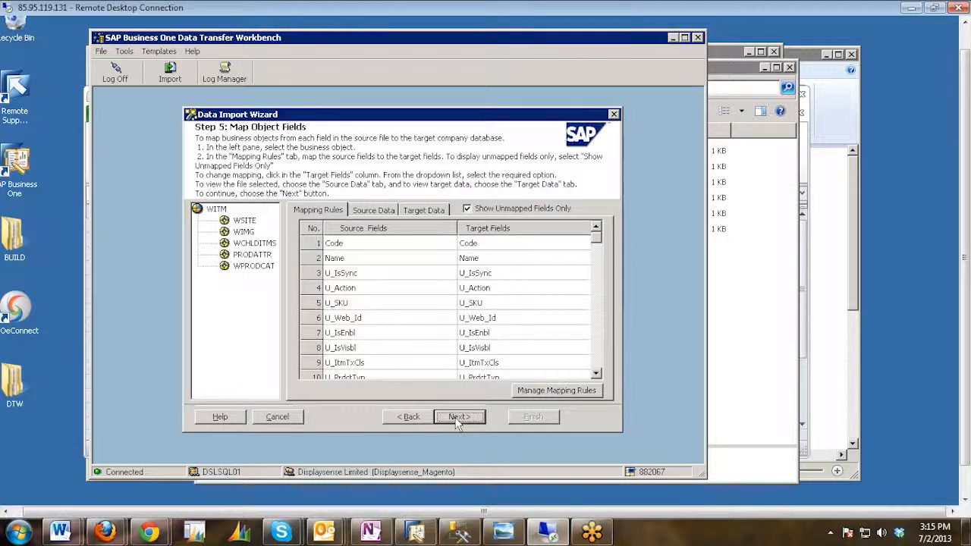
Review the WITM source data record and expand the target data tree through BOM and BO to the WITM row.
left_click(373, 211)
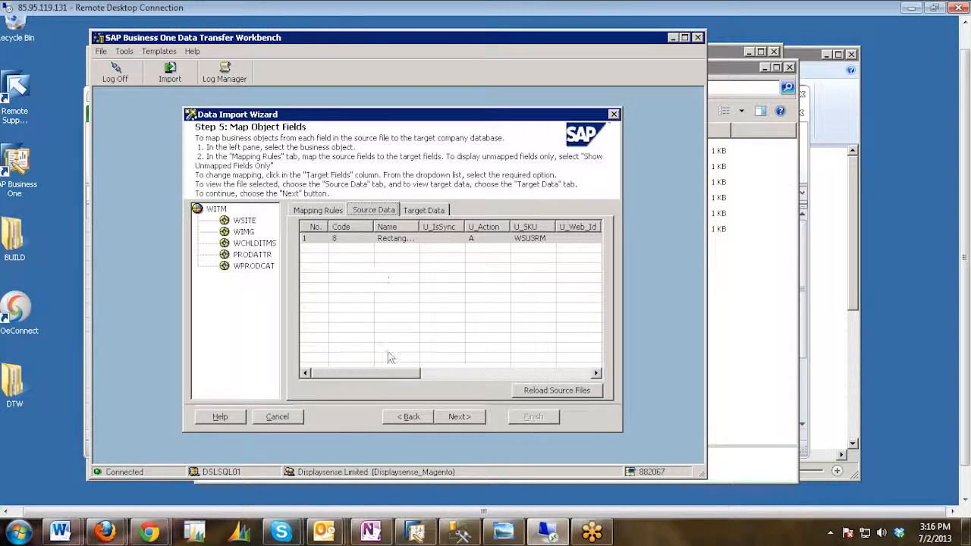
left_click_drag(393, 376, 319, 372)
left_click(425, 212)
left_click(312, 243)
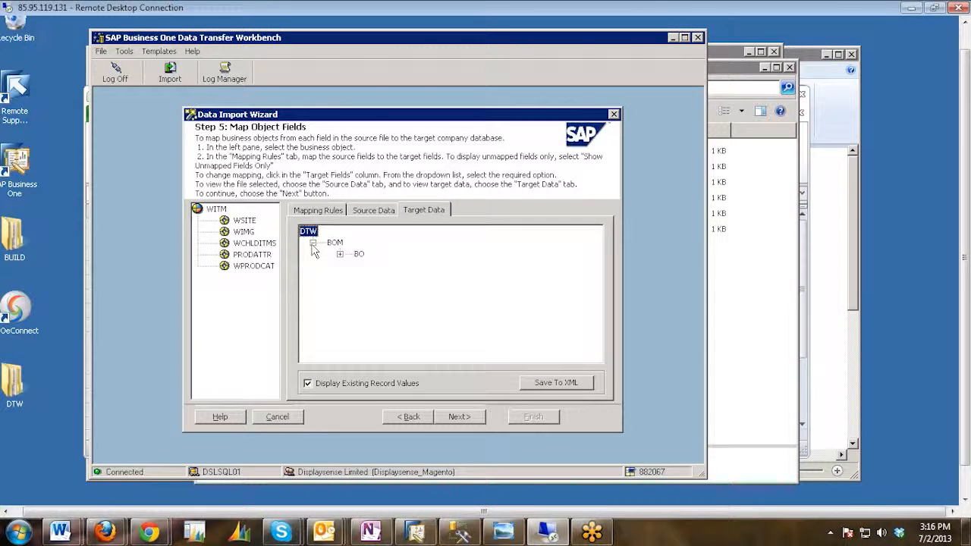
left_click(340, 254)
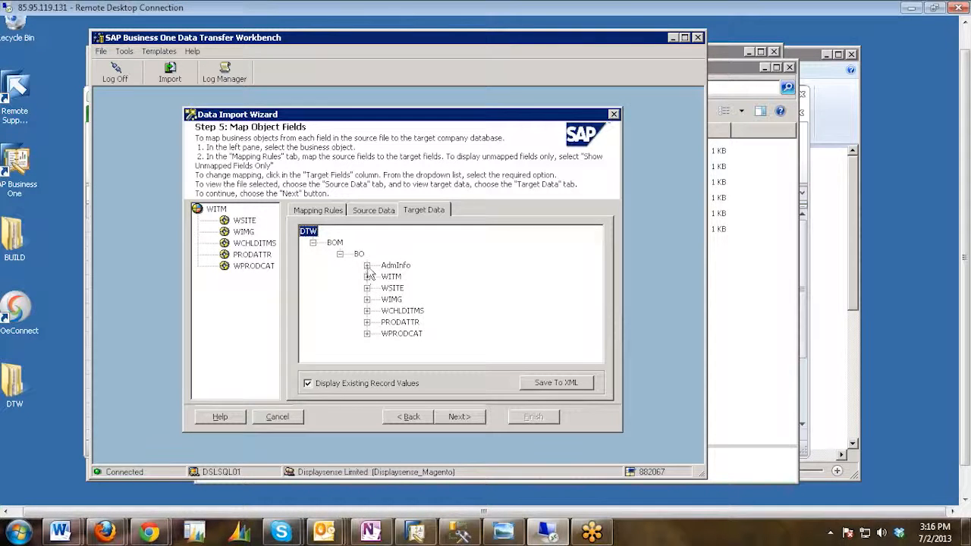
left_click(367, 277)
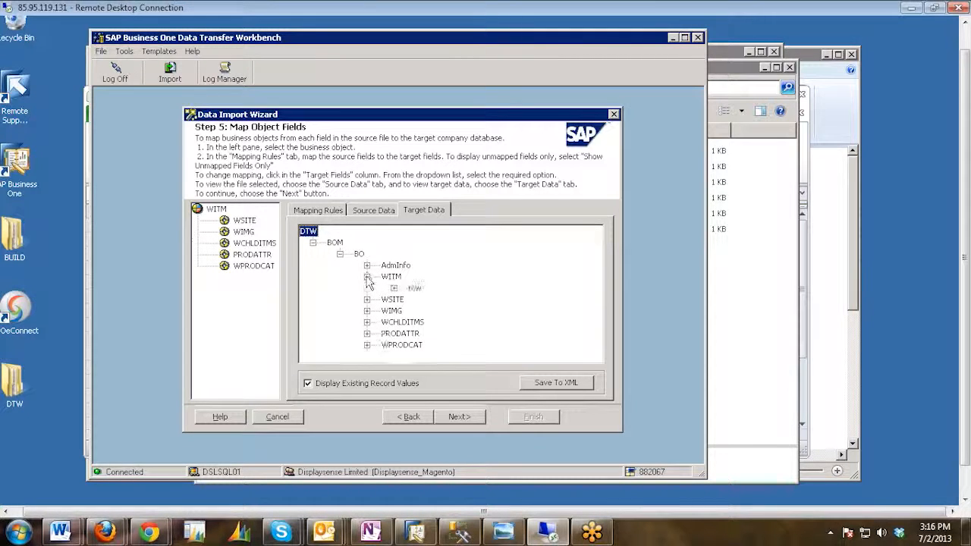
left_click(394, 288)
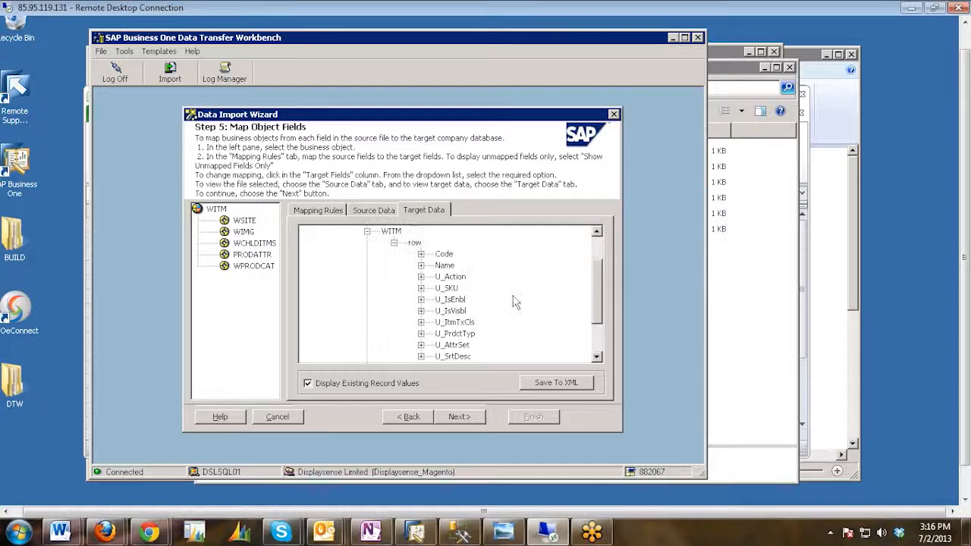
Examine the WITM row's Code, Name, U_Action and U_SKU target values and collapse the WITM branch.
left_click(420, 254)
left_click(421, 278)
left_click(421, 299)
scroll(424, 303, "down", 1)
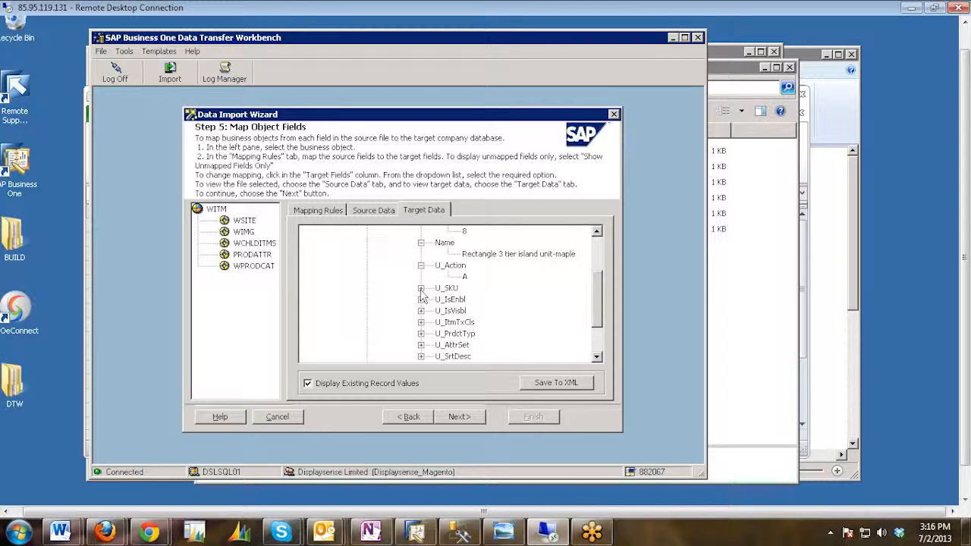
left_click(420, 289)
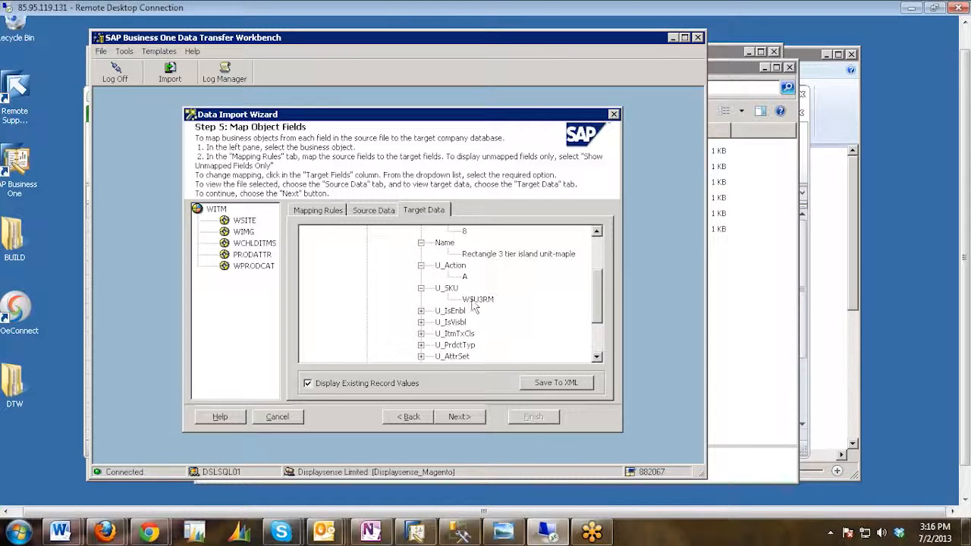
left_click(421, 289)
left_click(421, 266)
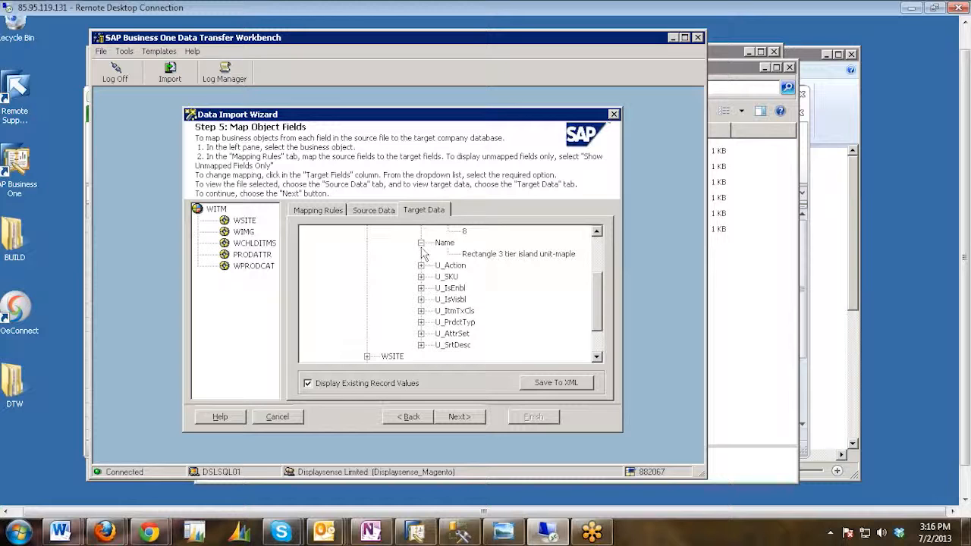
left_click(421, 243)
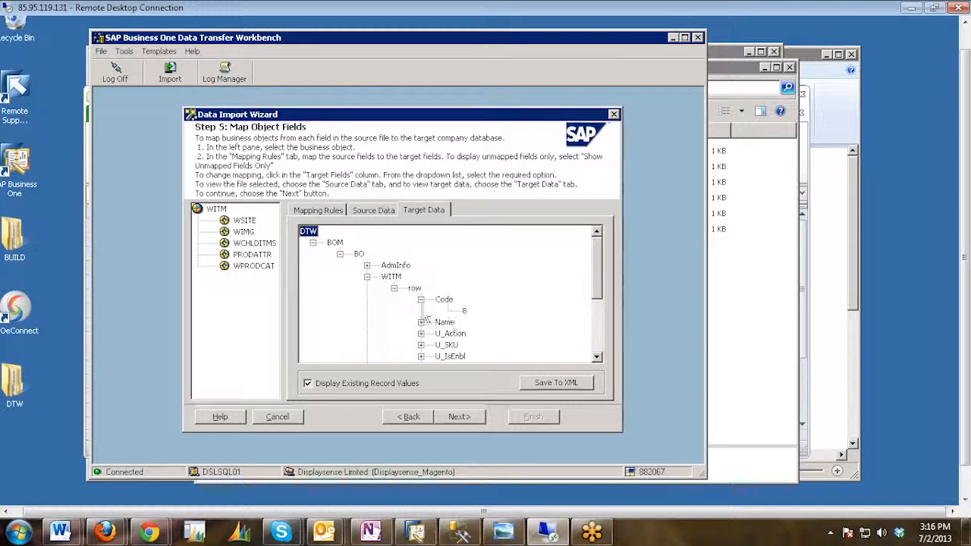
left_click(394, 289)
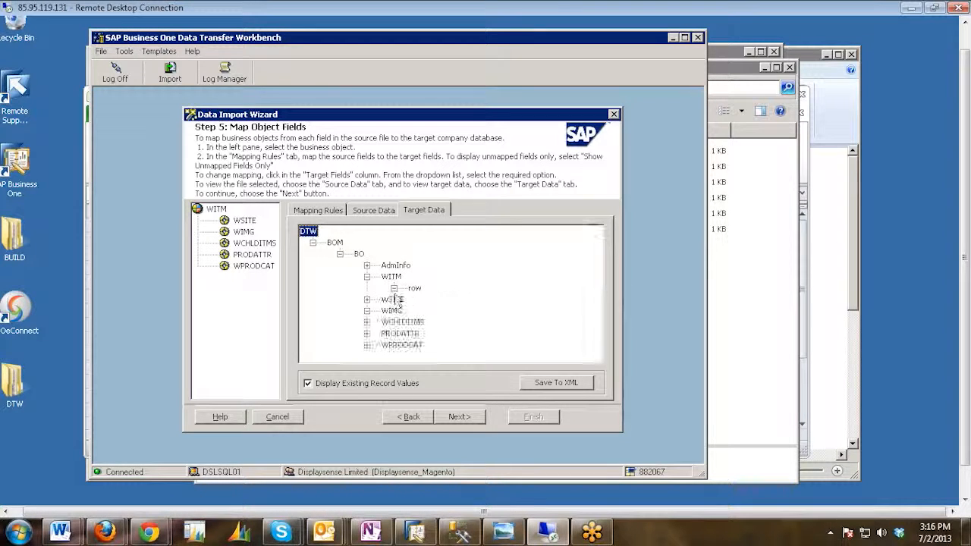
left_click(366, 277)
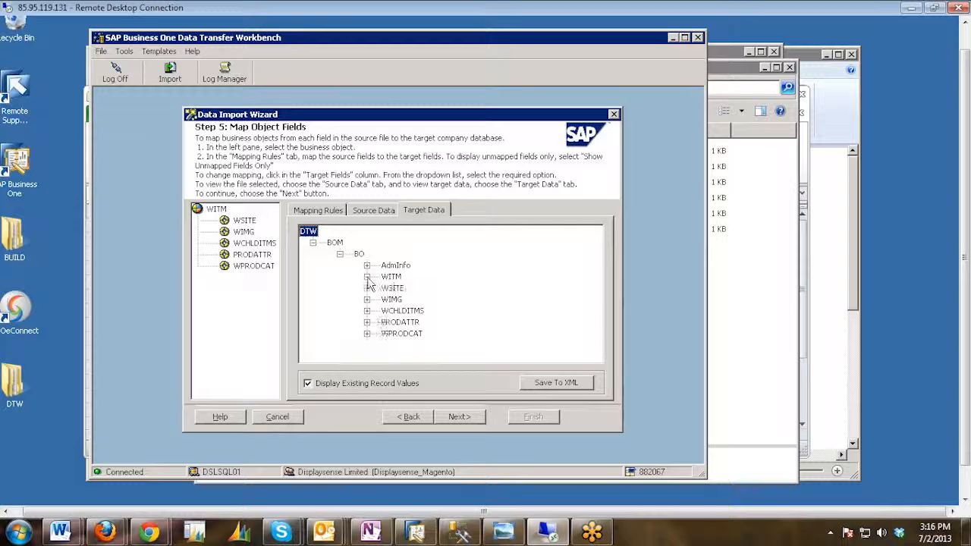
Examine the U_SitCd and U_SitNam target values in the WSITE row and collapse the WSITE branch.
left_click(366, 288)
left_click(393, 311)
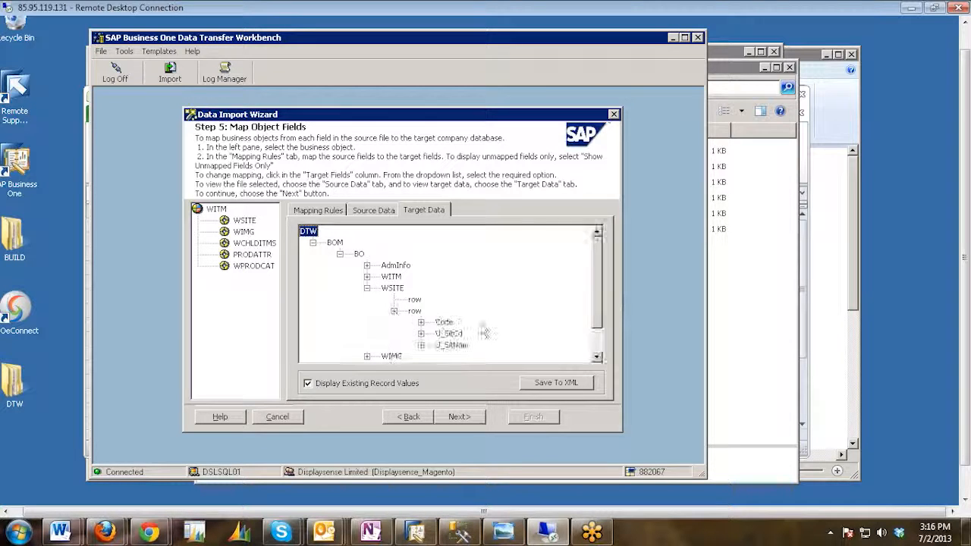
left_click(422, 334)
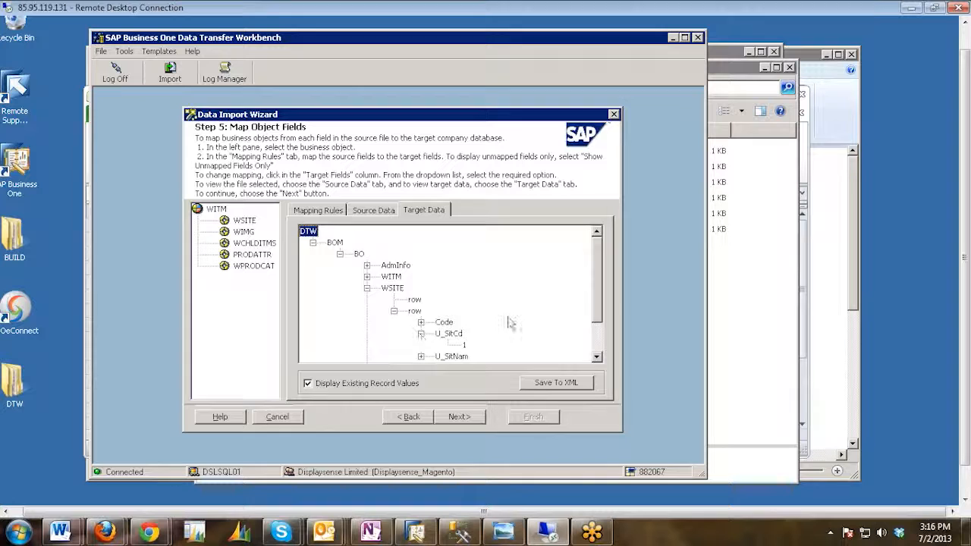
scroll(500, 325, "down", 1)
left_click(421, 322)
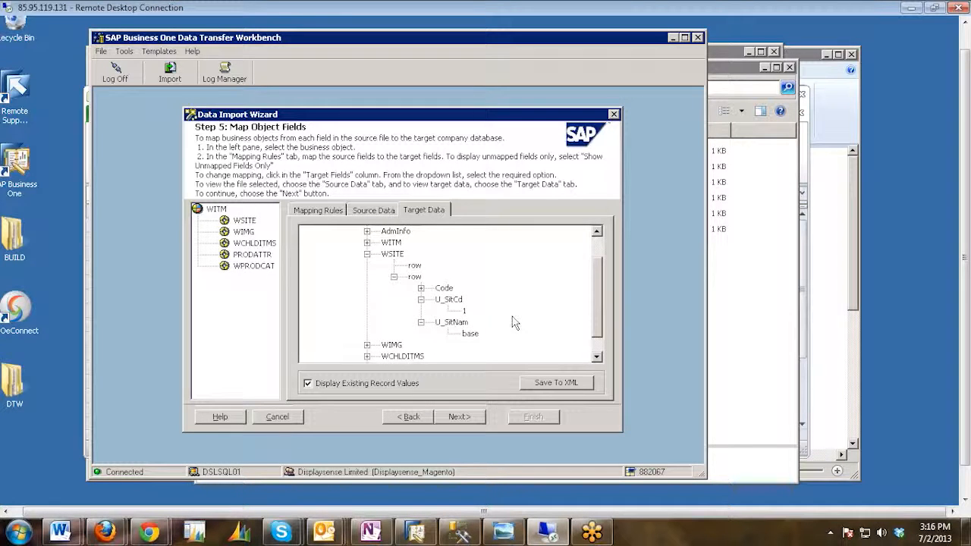
scroll(515, 323, "down", 1)
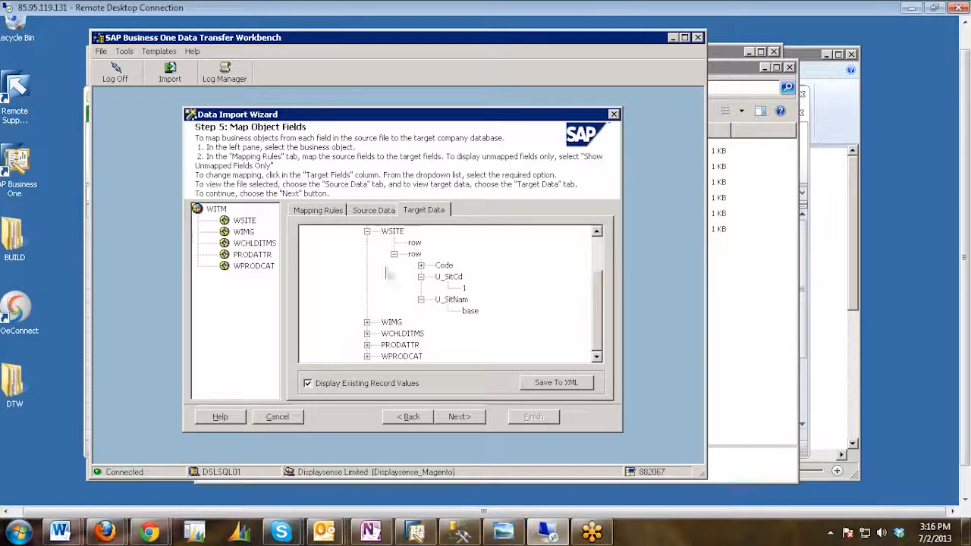
left_click(421, 300)
scroll(423, 288, "up", 1)
left_click(421, 288)
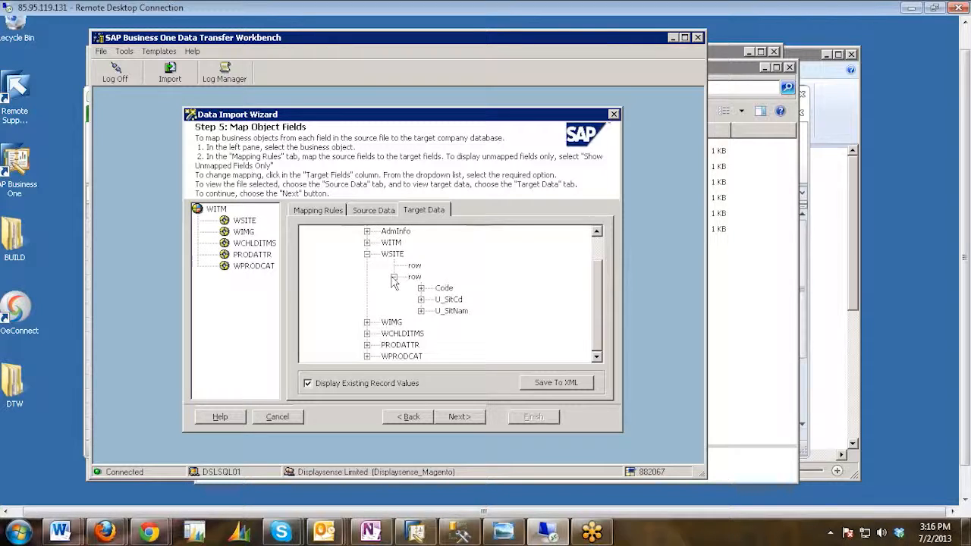
left_click(393, 276)
left_click(367, 288)
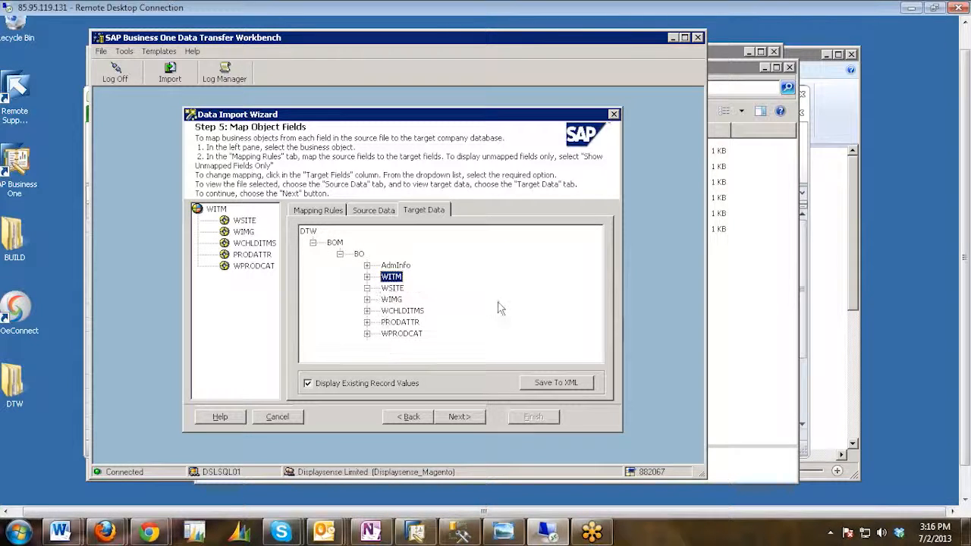
Examine the U_SKU and U_CatId target values in the first populated WPRODCAT row and collapse the whole target tree.
left_click(367, 333)
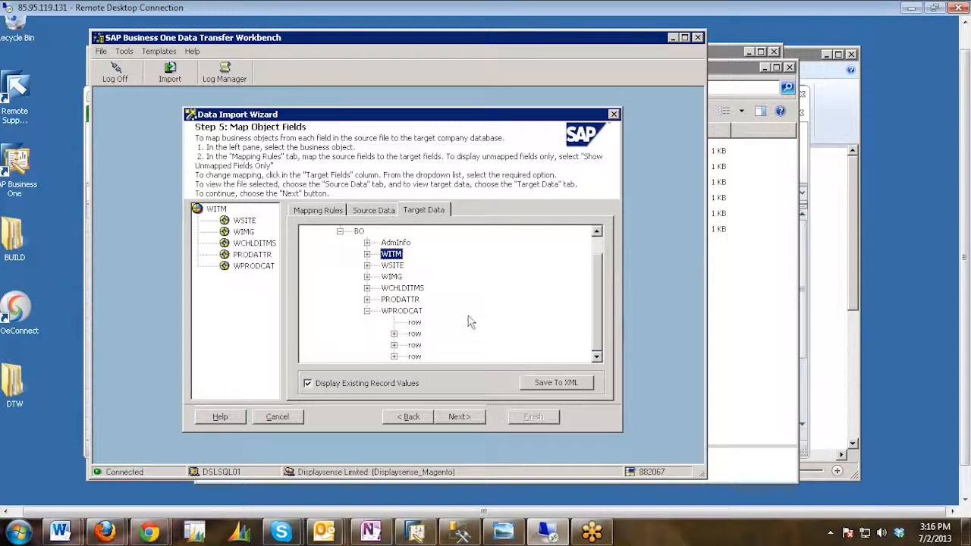
left_click(394, 334)
scroll(491, 334, "down", 1)
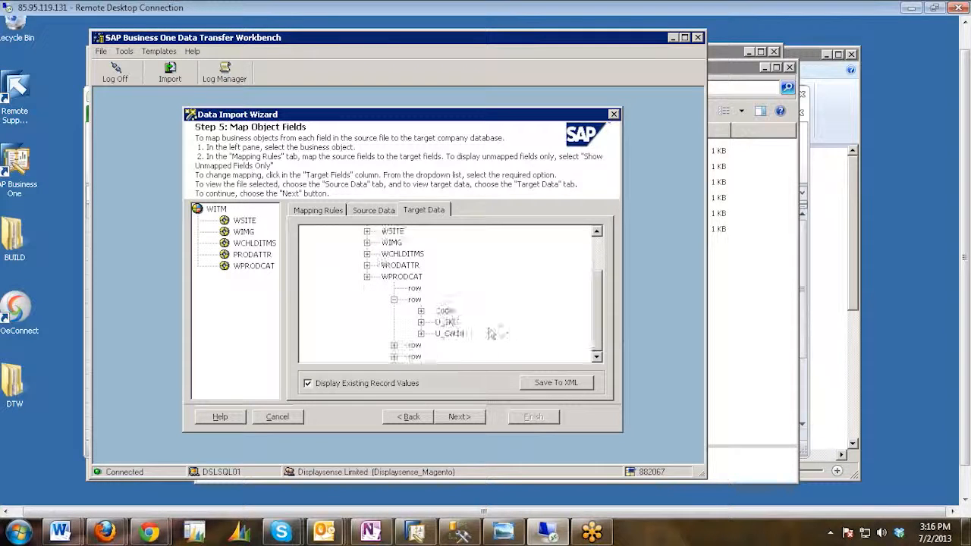
left_click(421, 322)
scroll(479, 333, "down", 1)
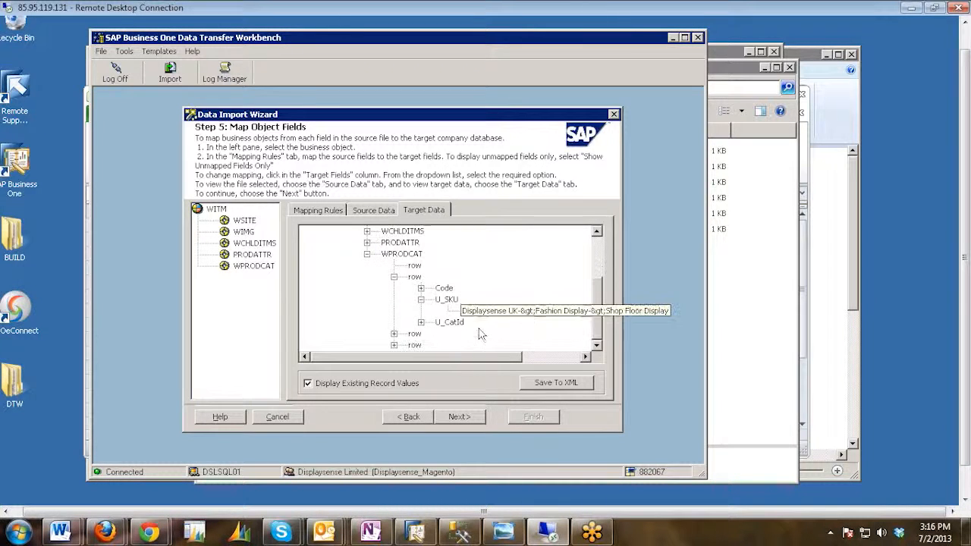
left_click(421, 322)
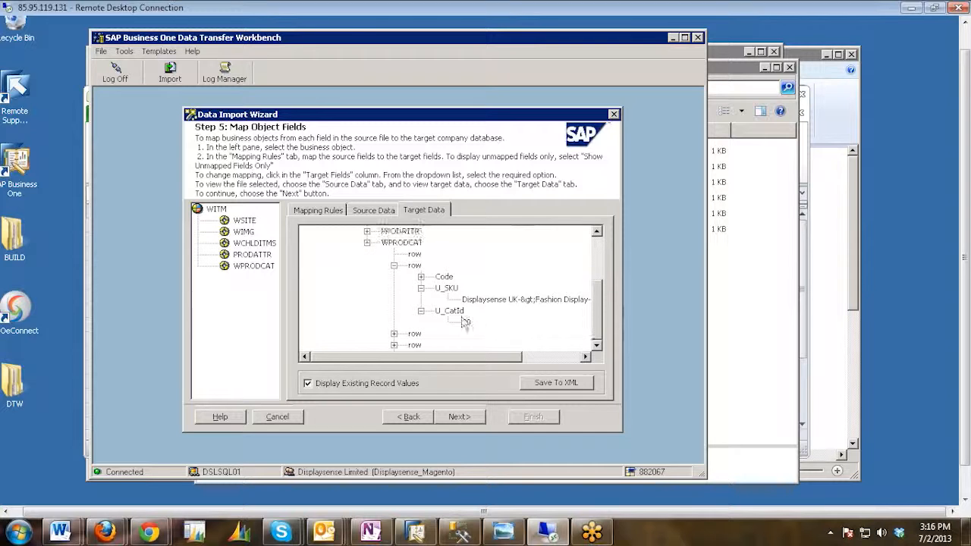
left_click(394, 265)
left_click(367, 311)
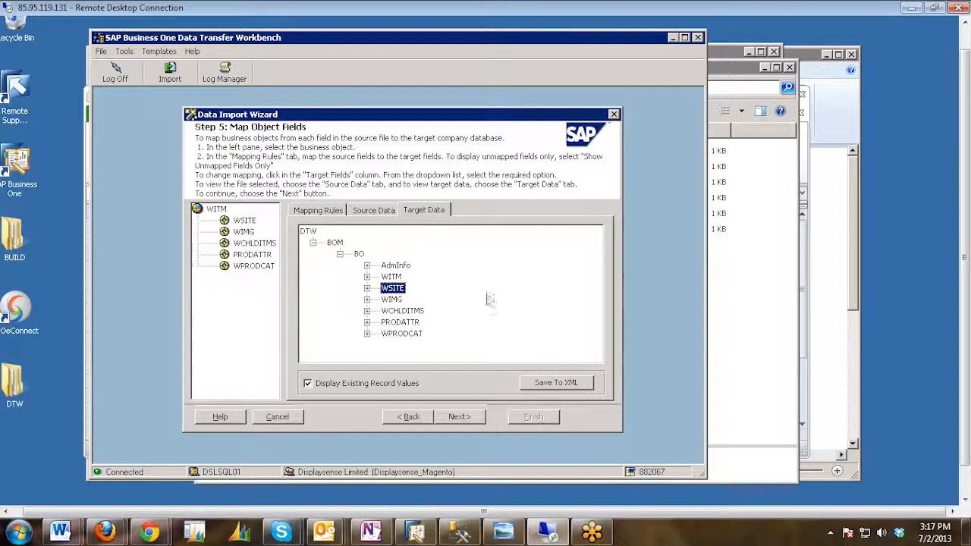
left_click(339, 255)
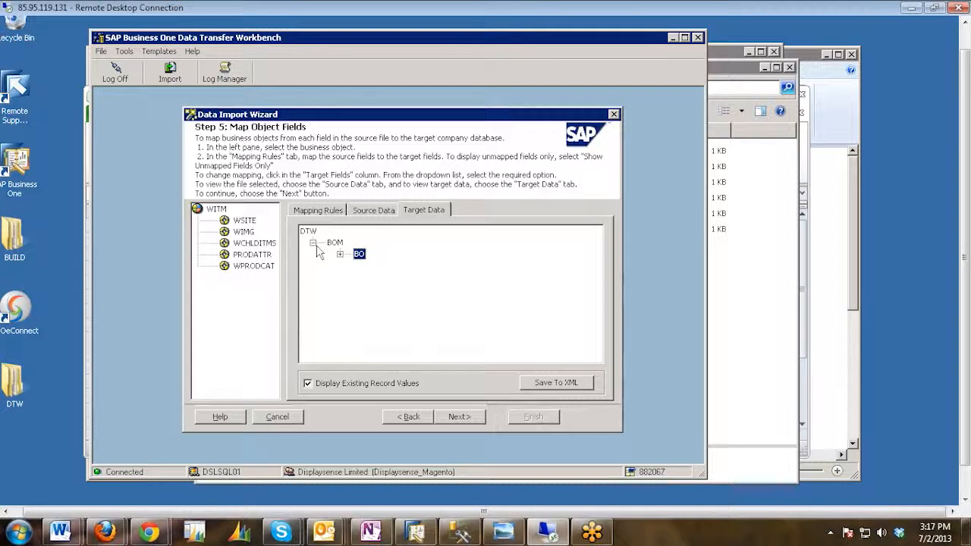
left_click(313, 244)
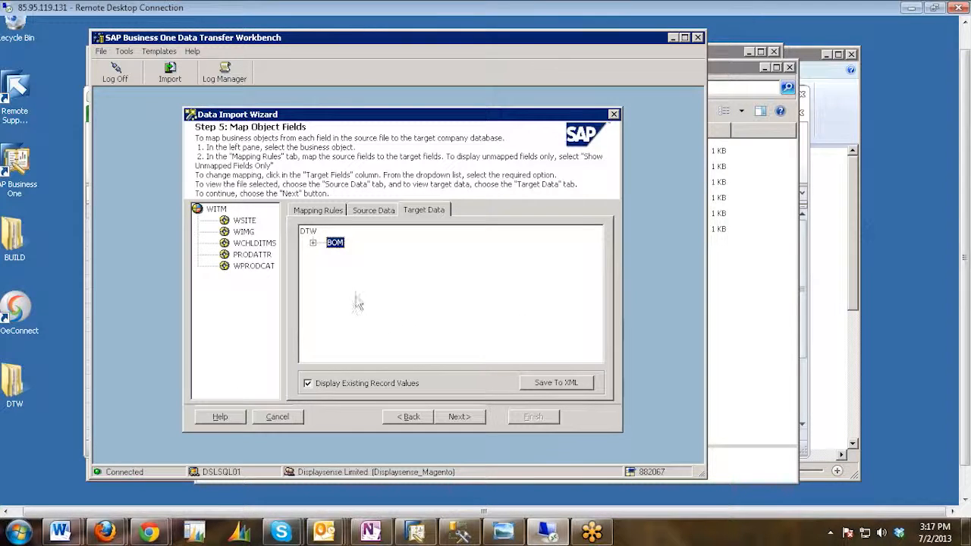
Proceed to error handling, keep ignoring up to 10 errors, run the import simulation and close its detailed log.
left_click(453, 419)
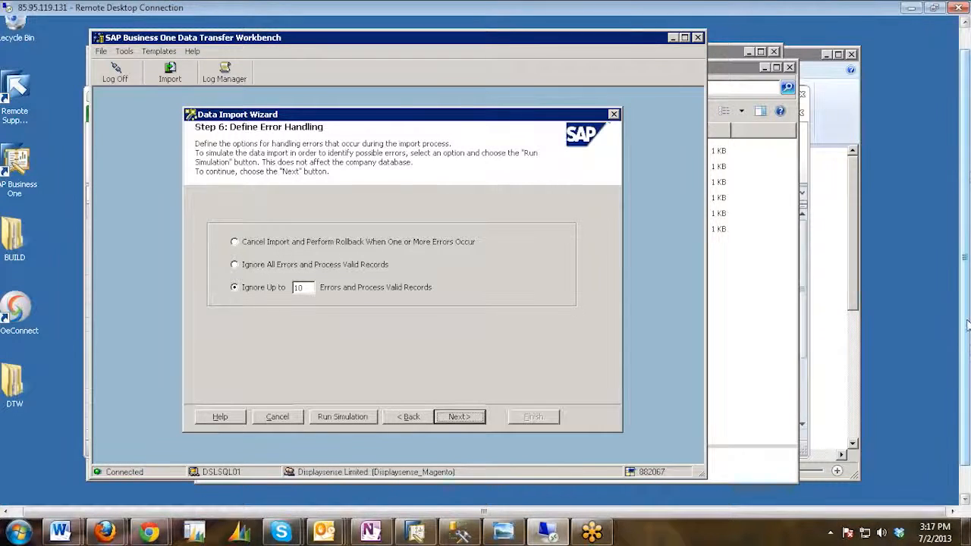
left_click_drag(966, 292, 965, 324)
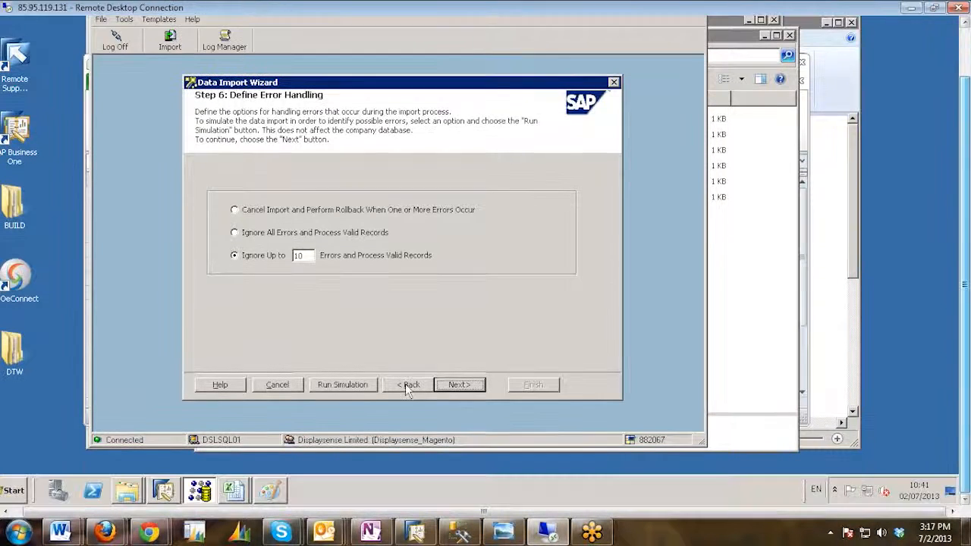
left_click(339, 387)
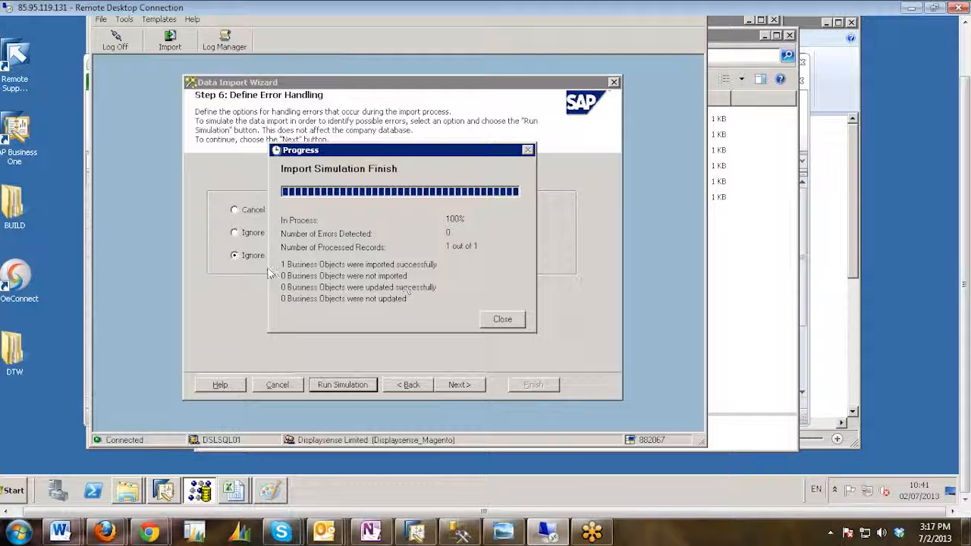
left_click(508, 322)
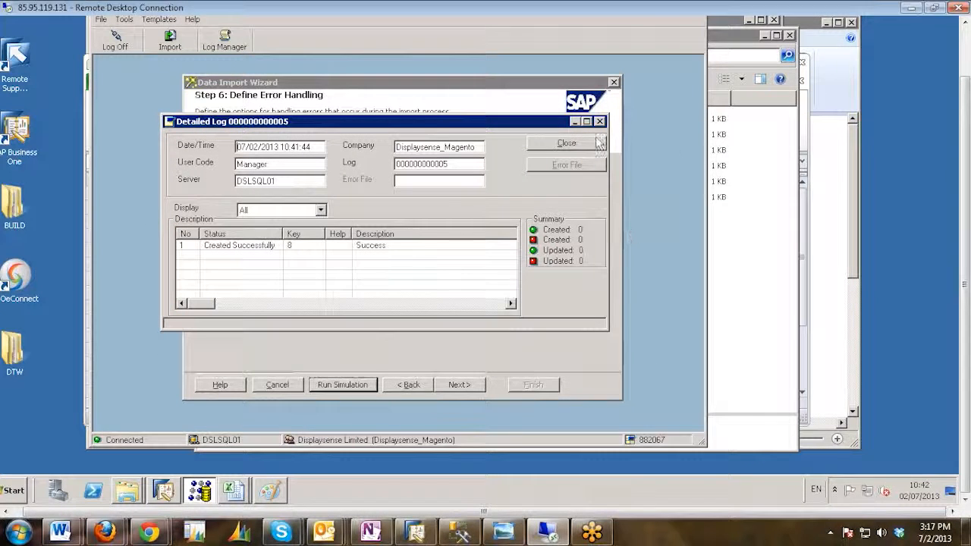
left_click(573, 146)
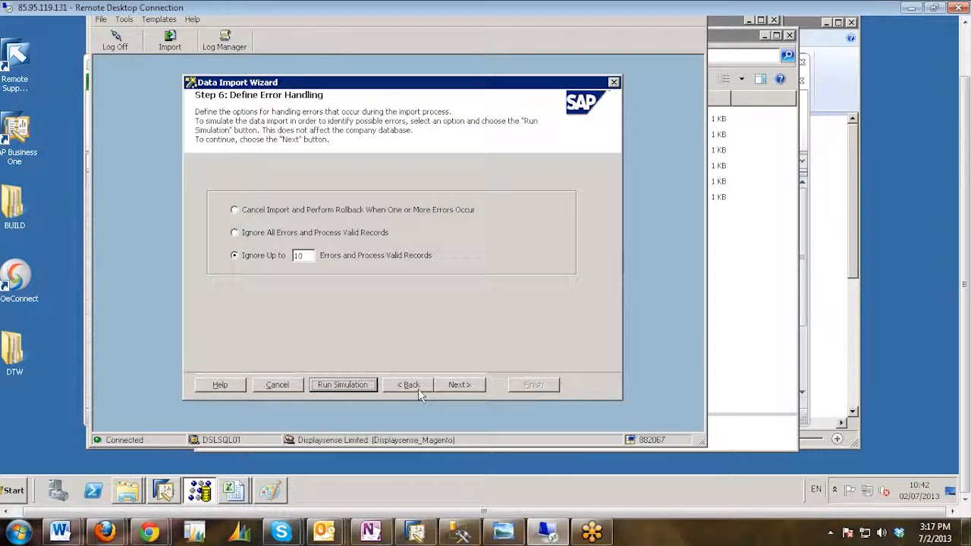
Continue past error handling, run the actual WITM import and finish the process to open its detailed log.
left_click(459, 385)
left_click(459, 384)
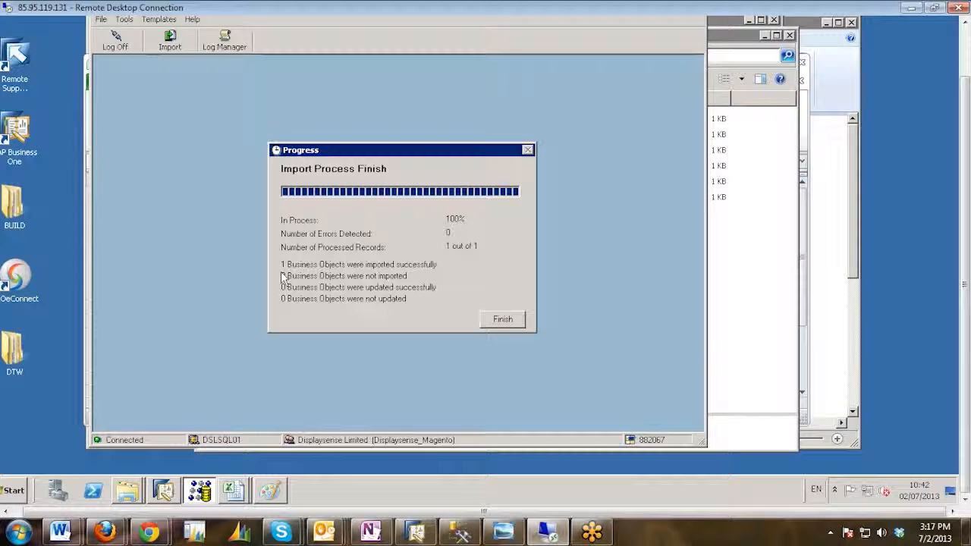
left_click(504, 320)
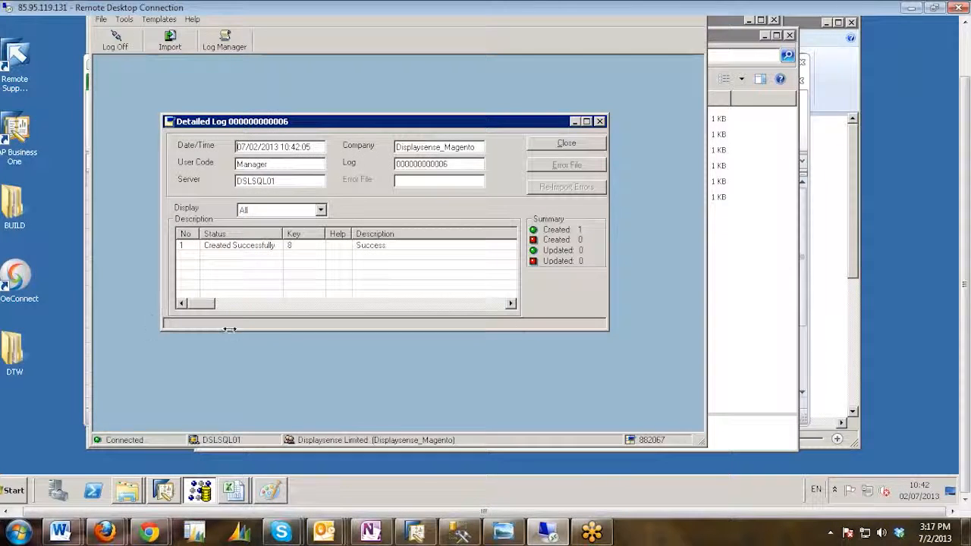
Switch to SAP Business One, copy the WSU3RM description from Item Master Data and return to the Web Item Master Data window.
left_click(166, 495)
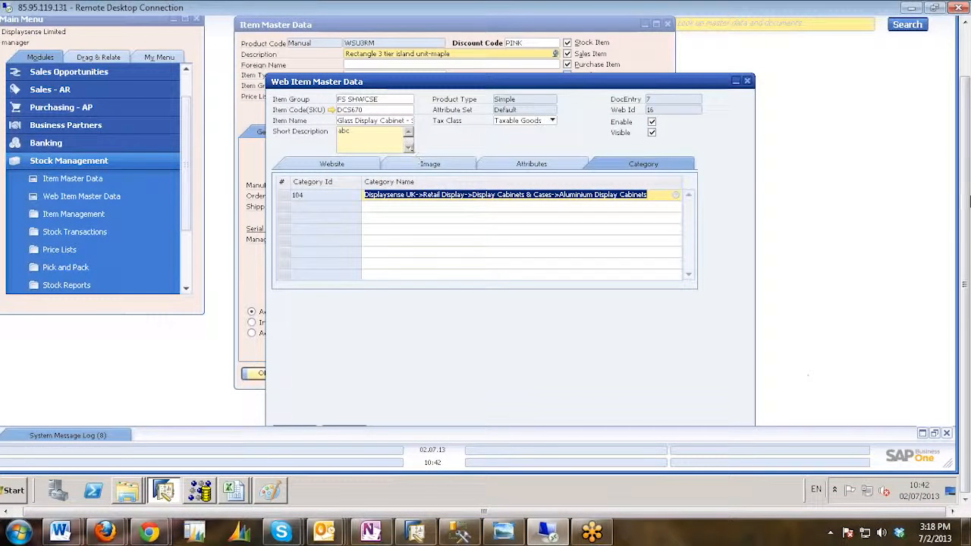
left_click_drag(964, 266, 964, 220)
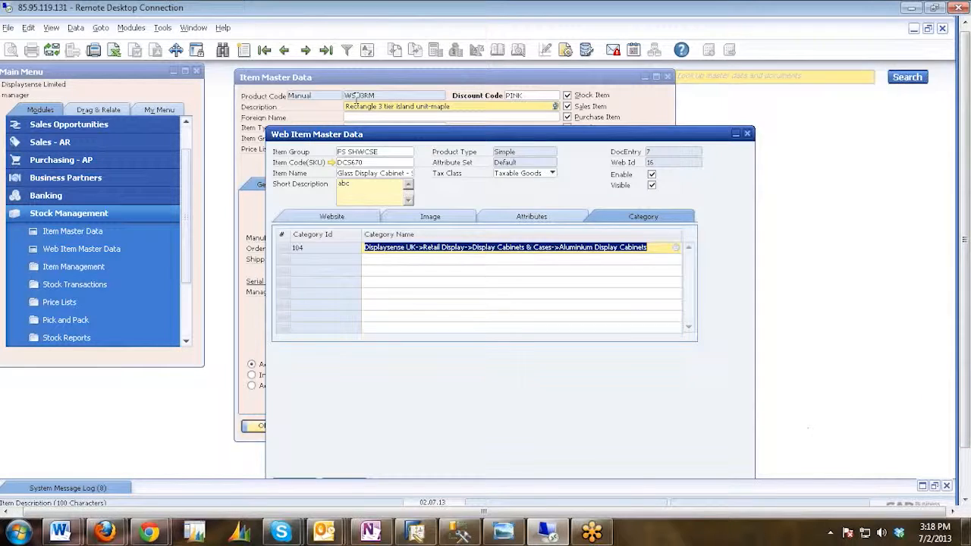
left_click(356, 105)
right_click(356, 103)
left_click(385, 111)
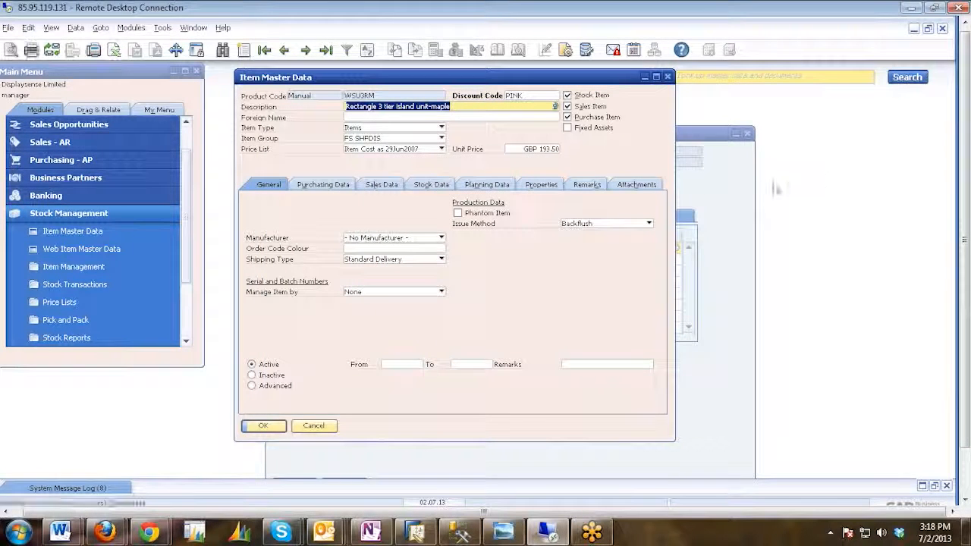
left_click(743, 193)
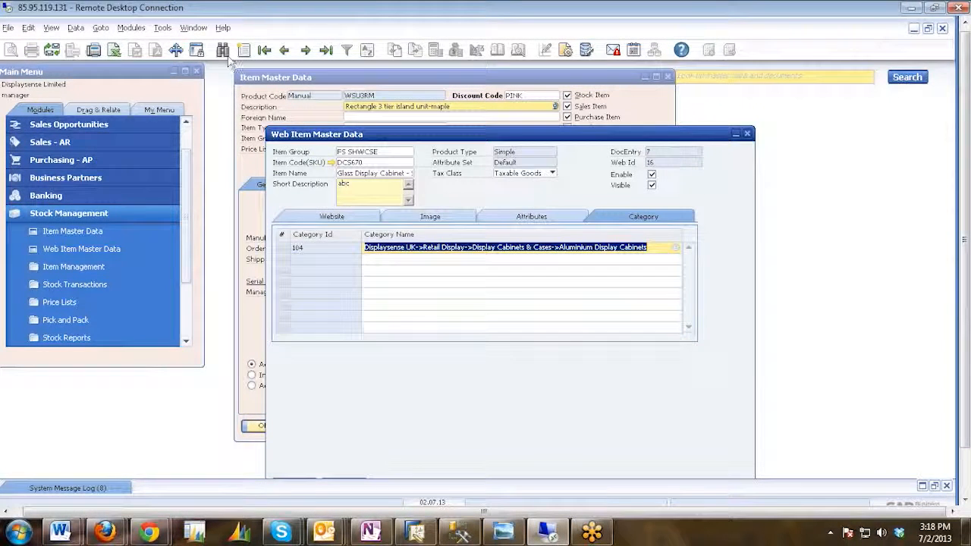
Find the record with item code WSU3RM in Web Item Master Data, pasting the copied code as the search value.
left_click(223, 51)
key("Return")
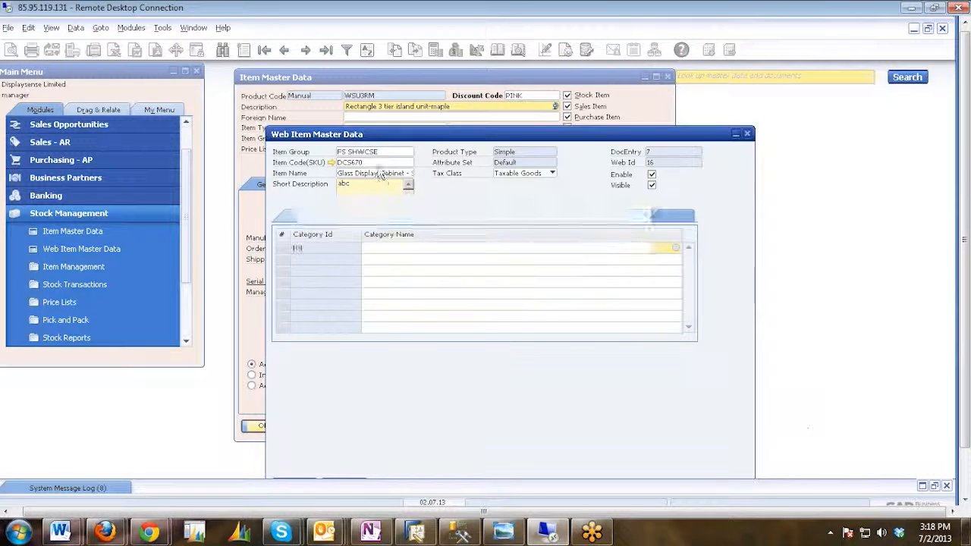
right_click(363, 165)
left_click(395, 177)
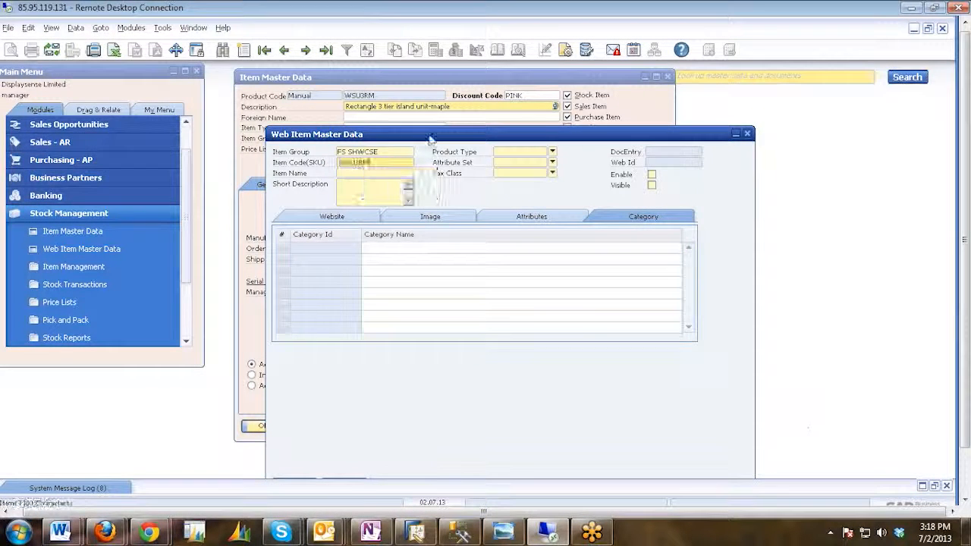
left_click(301, 445)
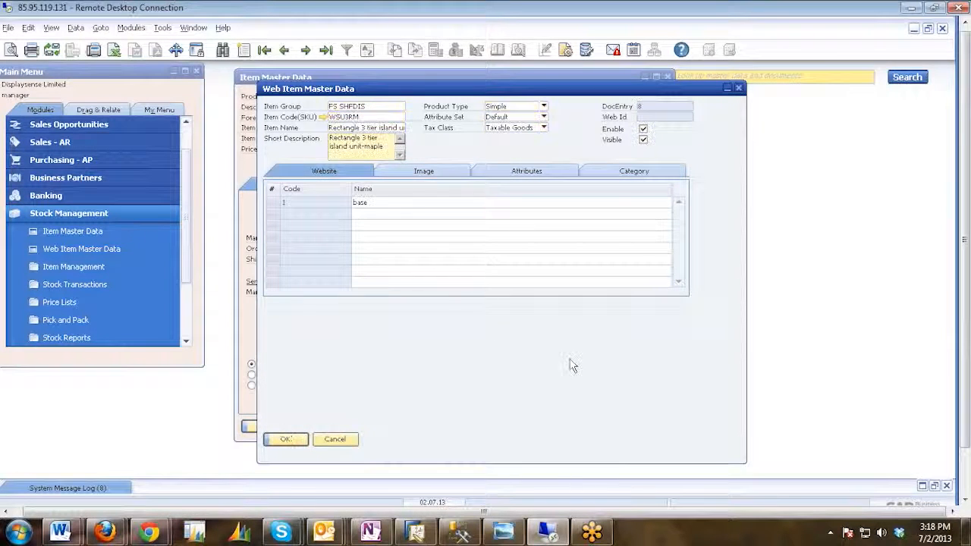
Review the imported images, attributes, categories and website assignment of web item WSU3RM.
left_click(429, 176)
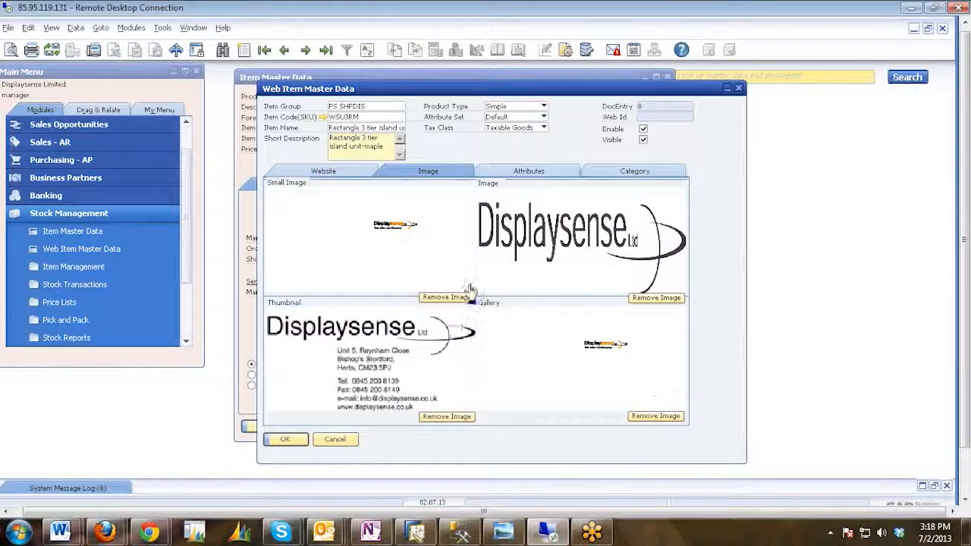
left_click(526, 173)
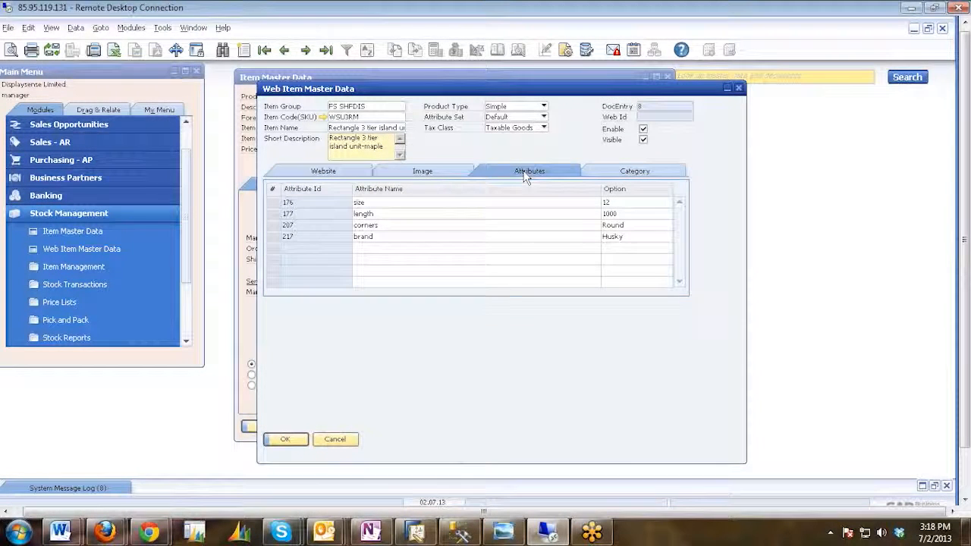
left_click(622, 174)
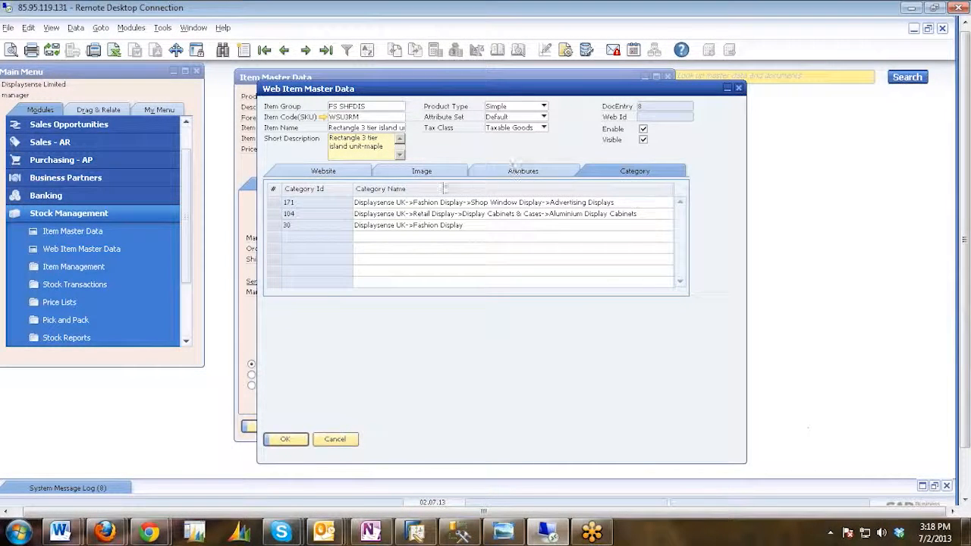
left_click(493, 171)
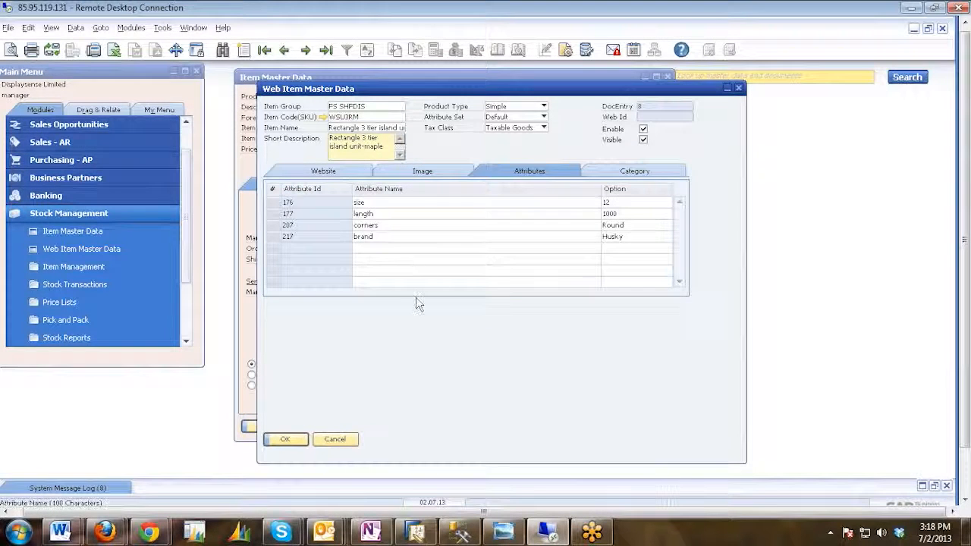
left_click_drag(967, 298, 966, 354)
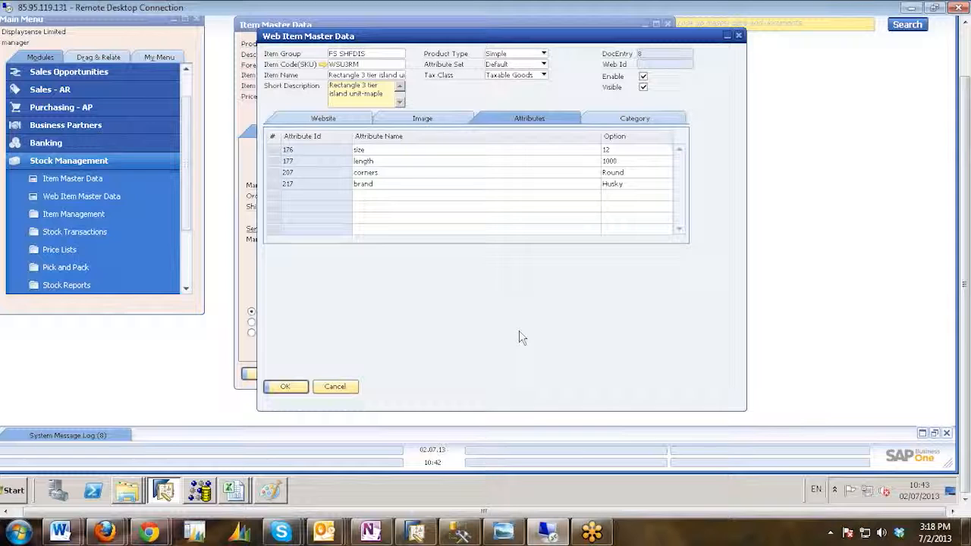
left_click(437, 121)
left_click(346, 120)
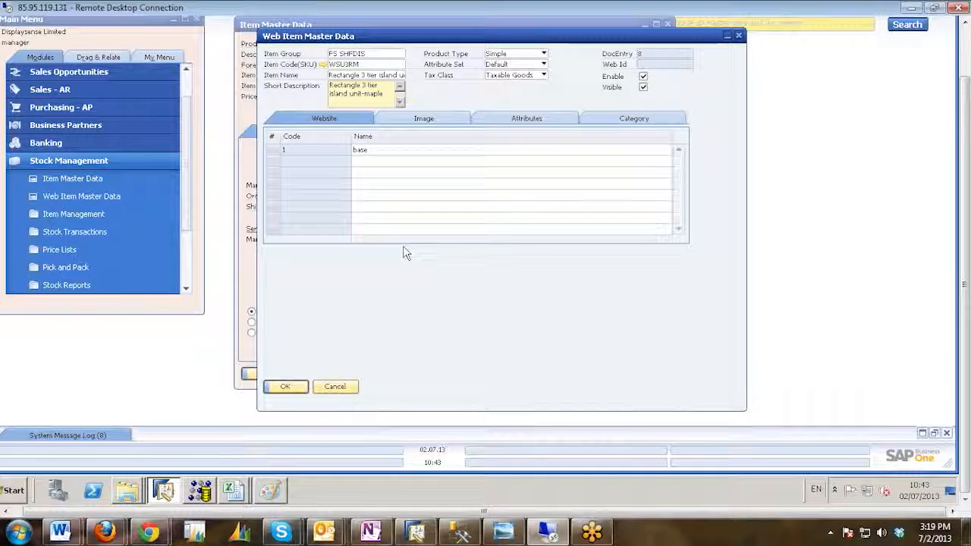
Switch to the DTW folder in Windows Explorer and open the WITM - U_WITM1 workbook from Template Excel.
mouse_move(127, 493)
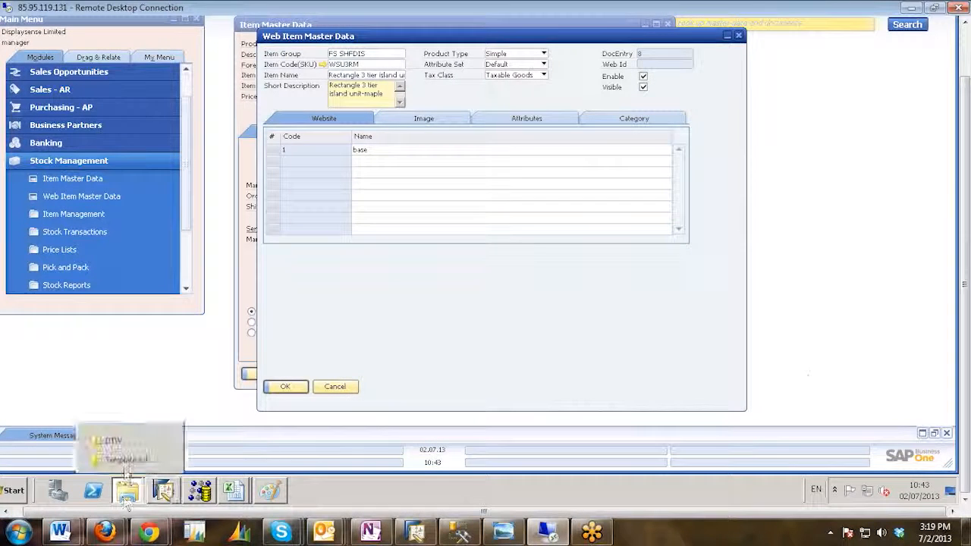
left_click(133, 455)
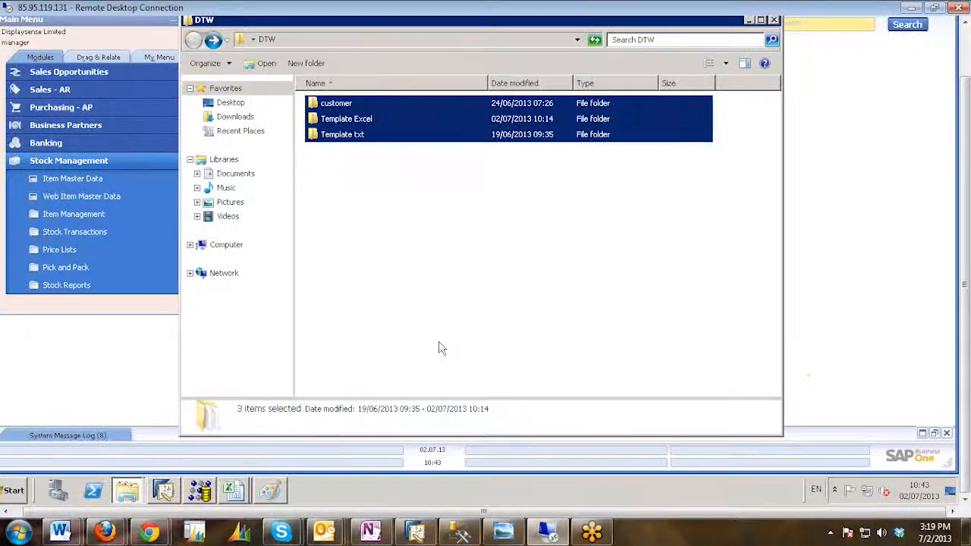
double_click(353, 121)
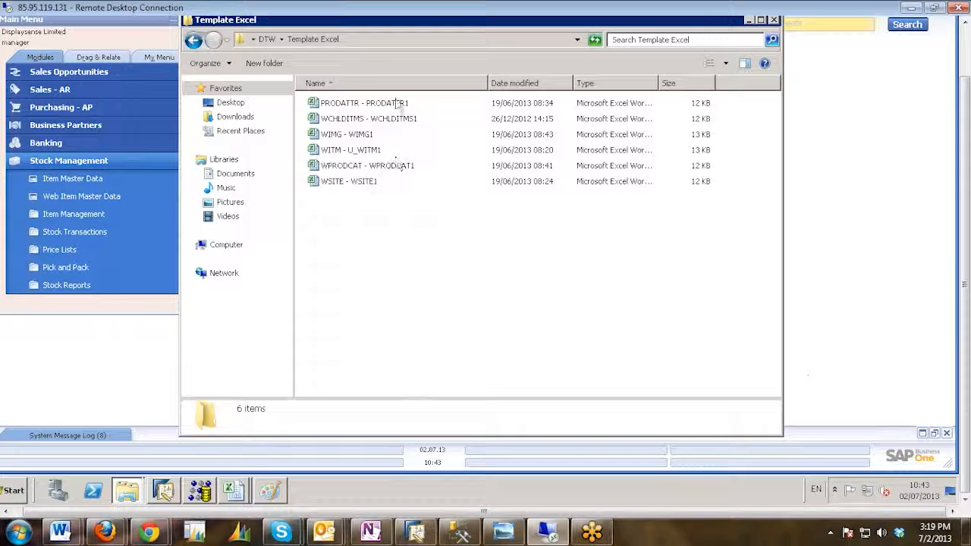
left_click(343, 150)
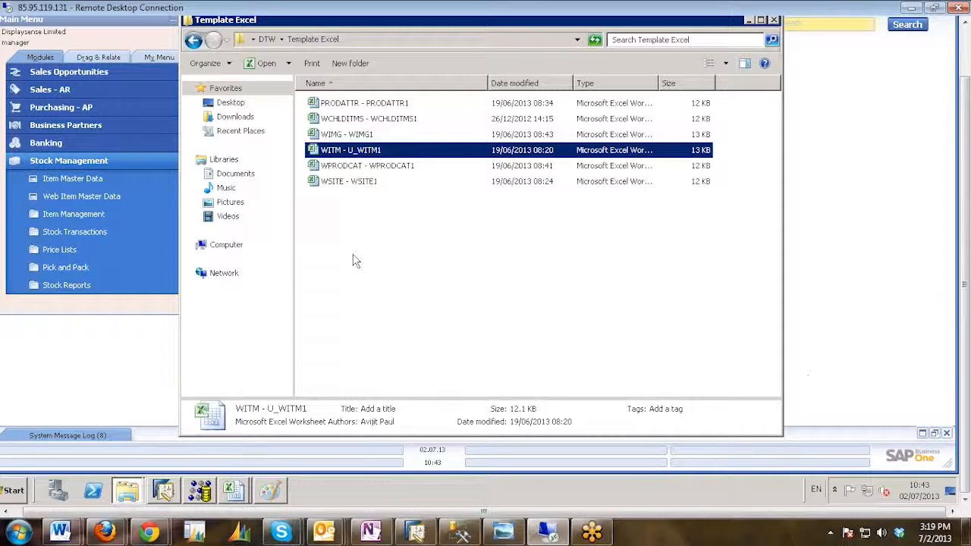
key("Return")
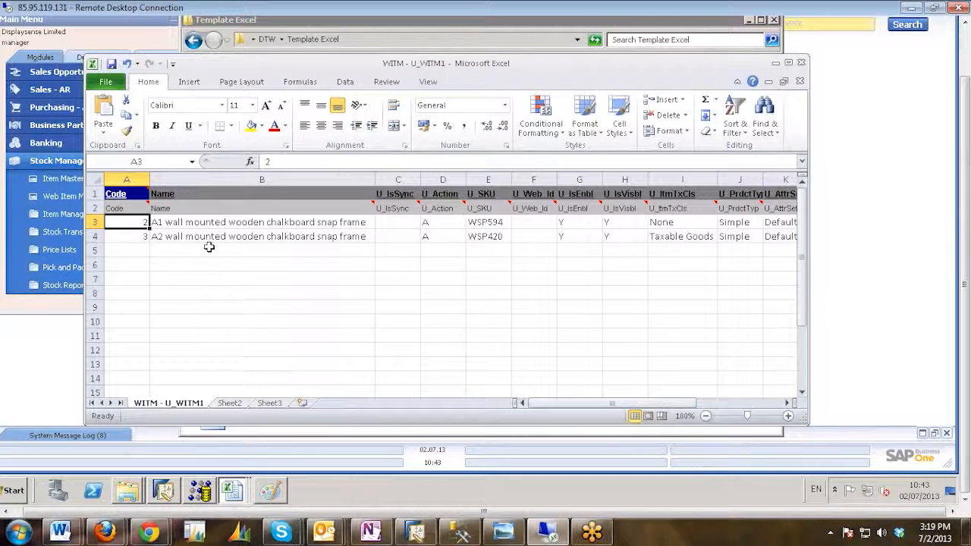
Examine the Code and Name entries of the two item rows and the first empty row beneath them.
left_click(201, 236)
left_click(198, 224)
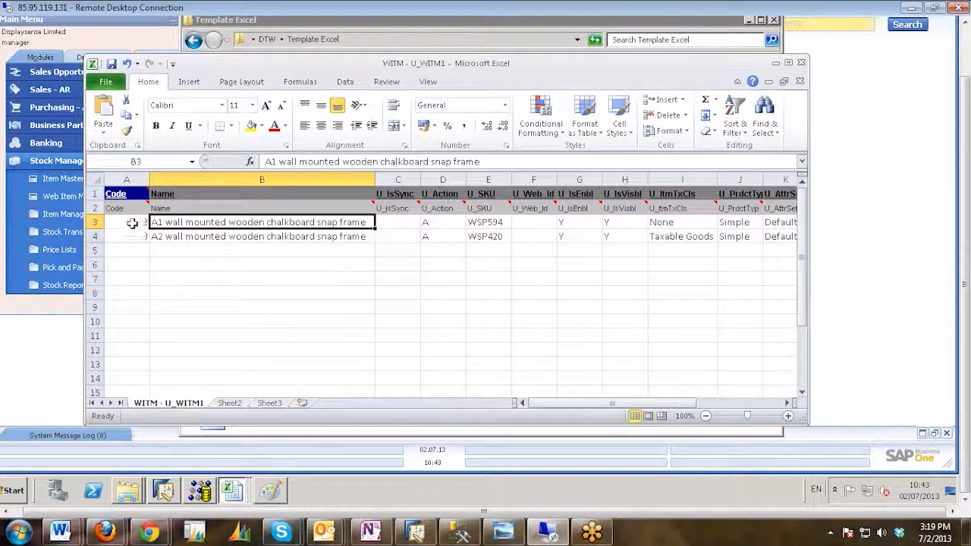
left_click(133, 224)
left_click(129, 237)
left_click(132, 251)
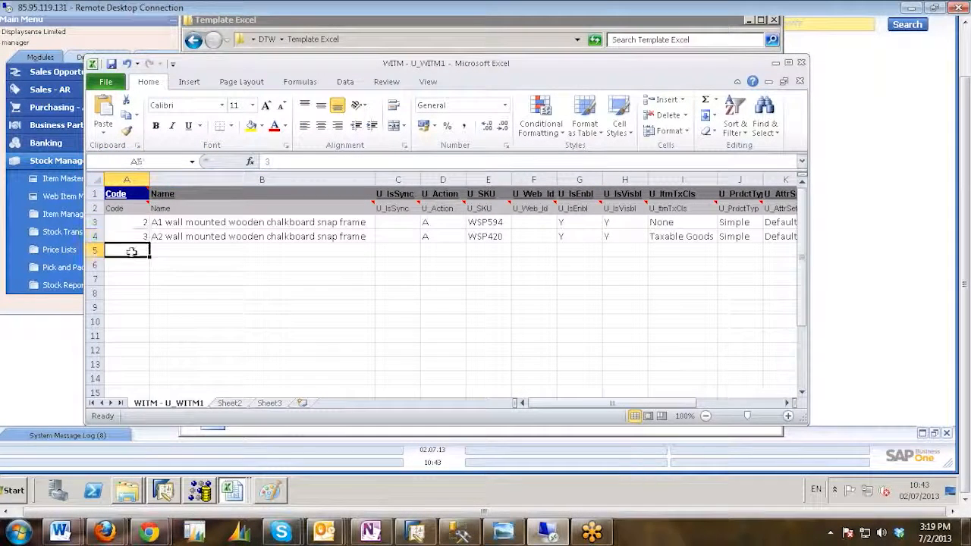
key("Down")
key("Down")
key("Down")
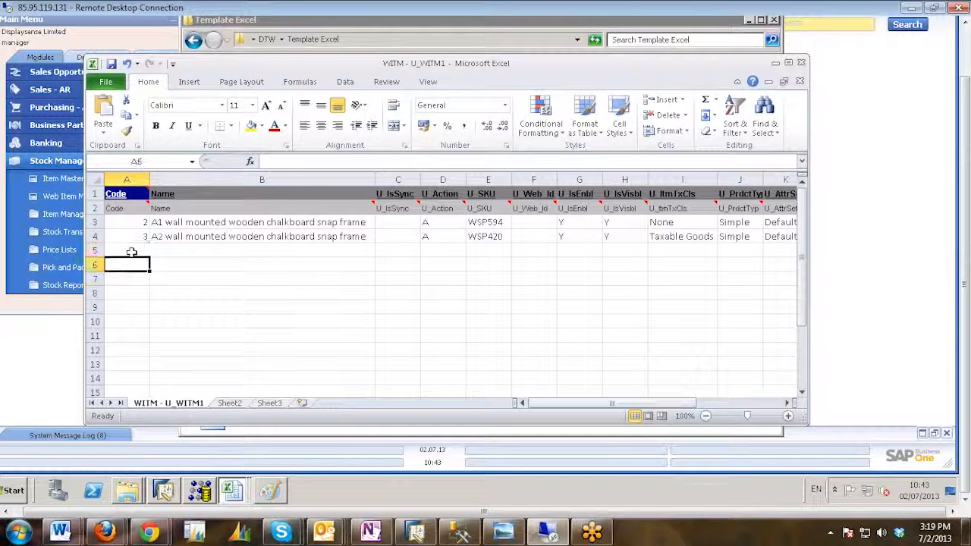
key("Up")
key("Up")
key("Up")
key("Down")
key("Down")
key("Down")
key("Down")
key("Down")
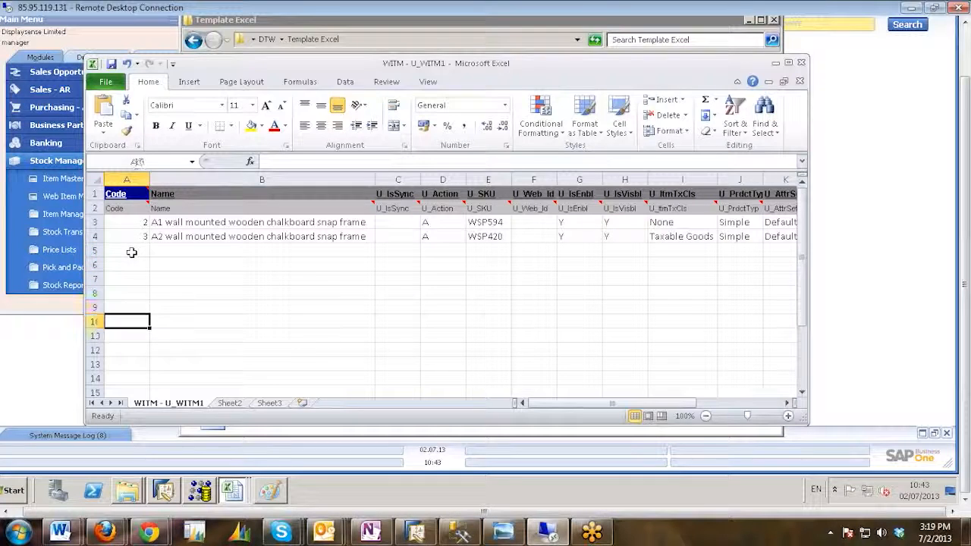
key("Up")
key("Up")
key("Up")
key("Up")
key("Up")
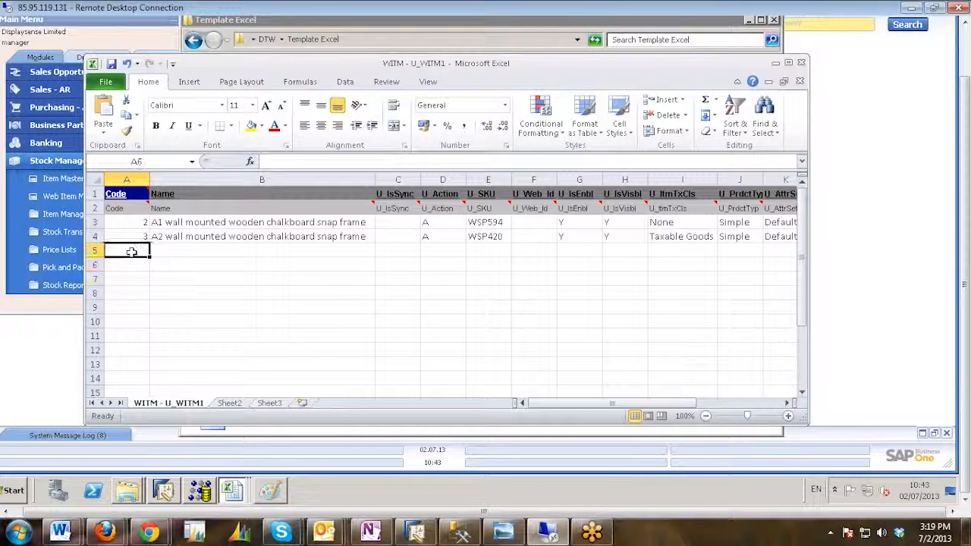
key("Down")
key("Down")
key("Down")
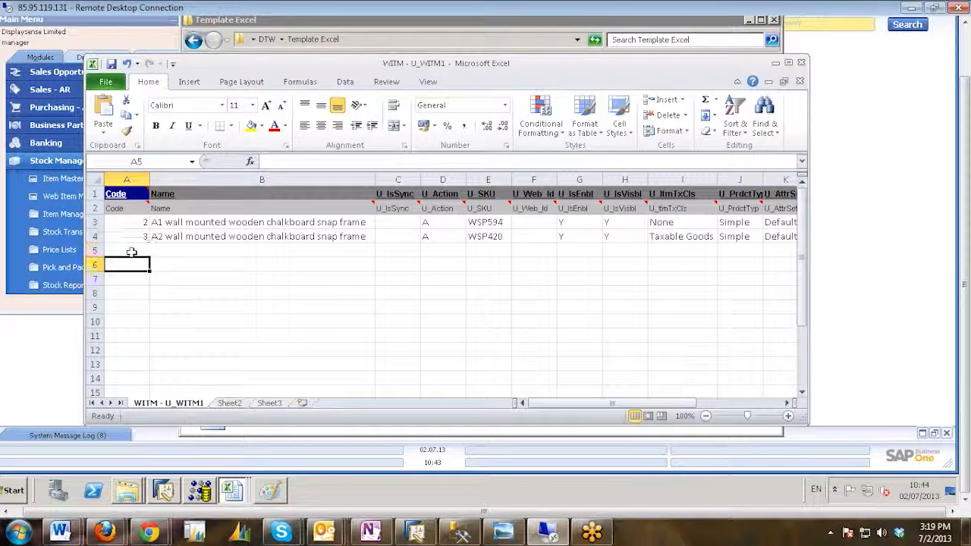
key("Up")
key("Up")
key("Up")
key("Down")
key("Down")
key("Down")
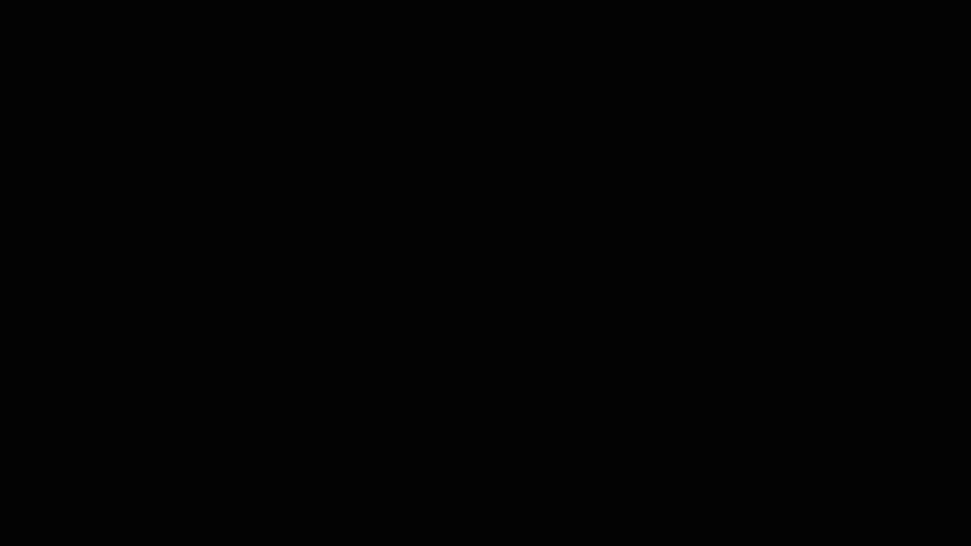